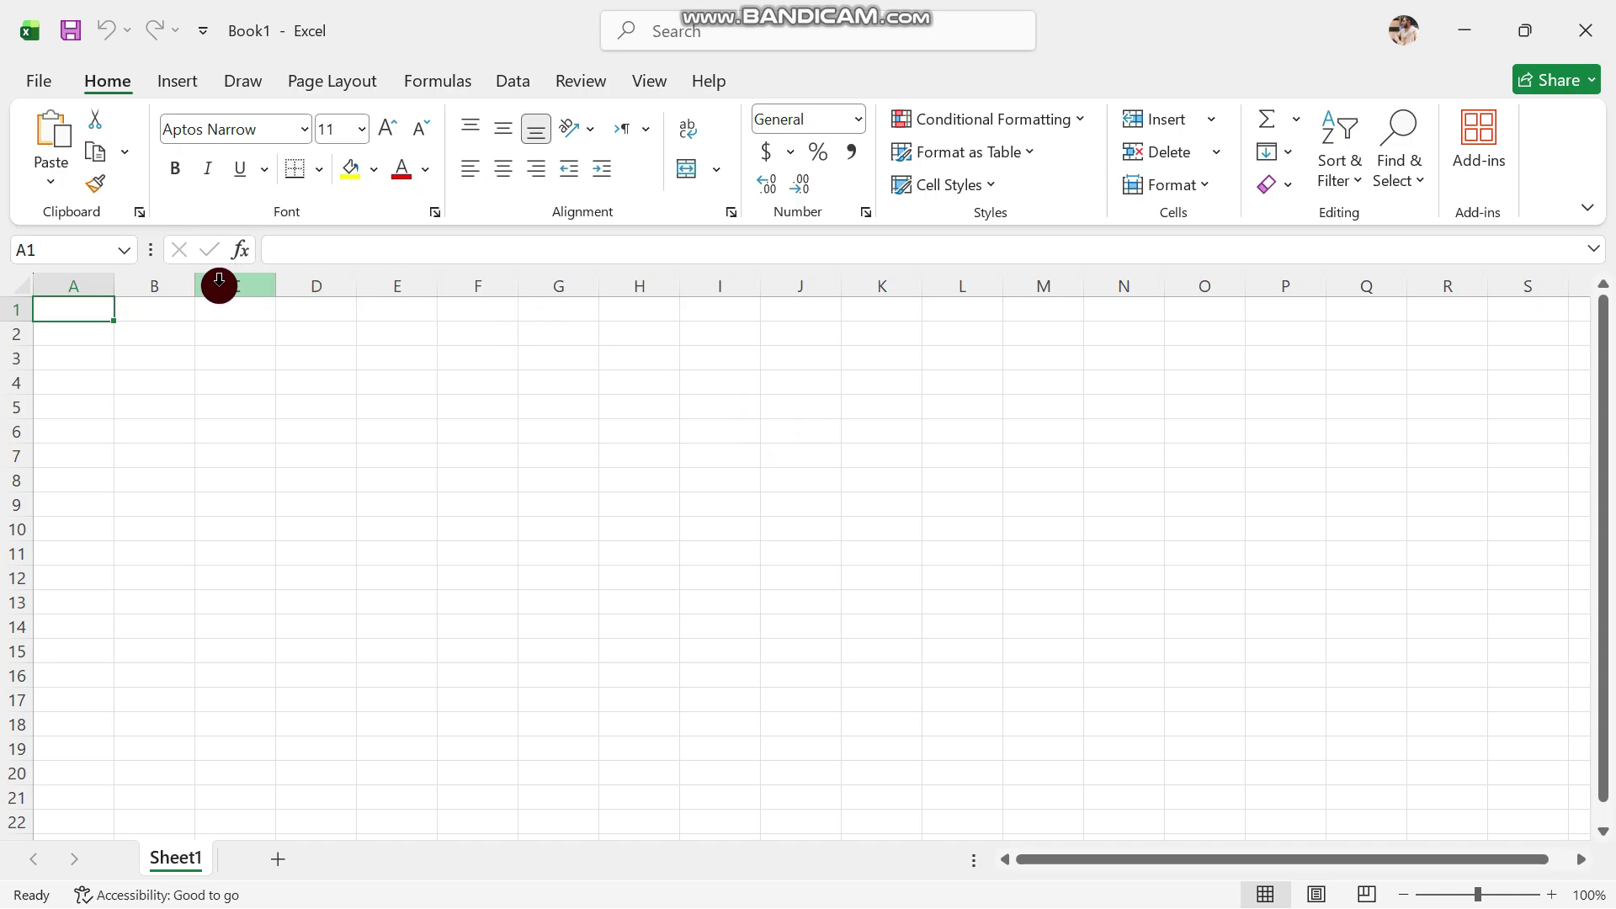
{"action": "left_click_drag", "start_coordinate": [42, 304], "coordinate": [1474, 438]}
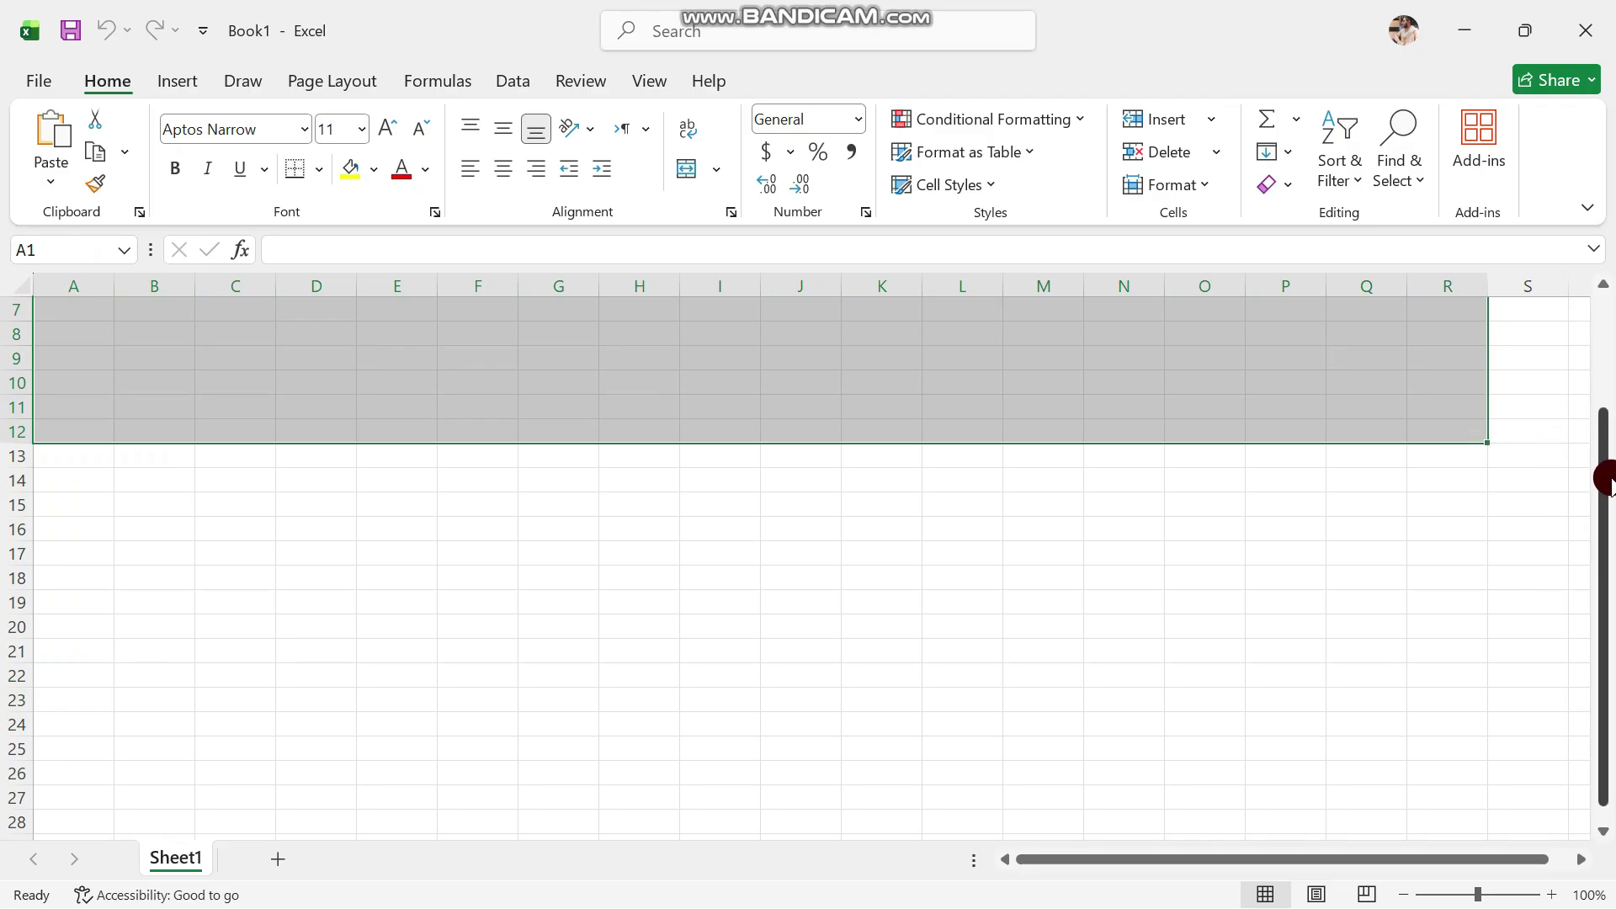
{"action": "left_click_drag", "start_coordinate": [1608, 472], "coordinate": [1608, 332]}
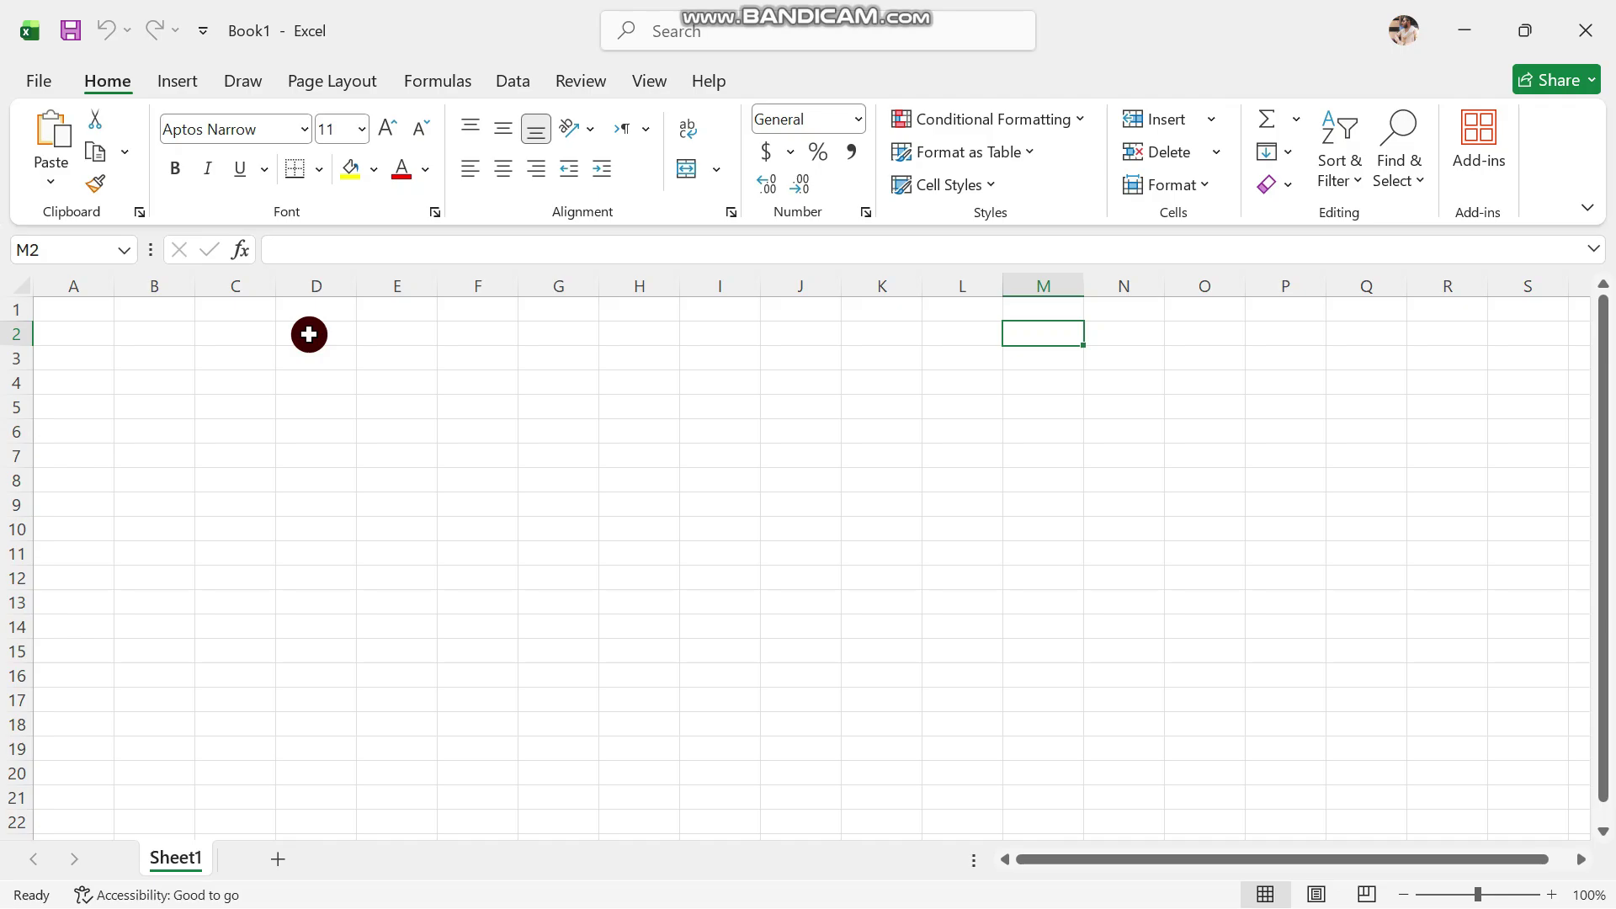
Bring up the Save As page in the File view to choose where to save Book1
{"action": "left_click", "coordinate": [42, 82]}
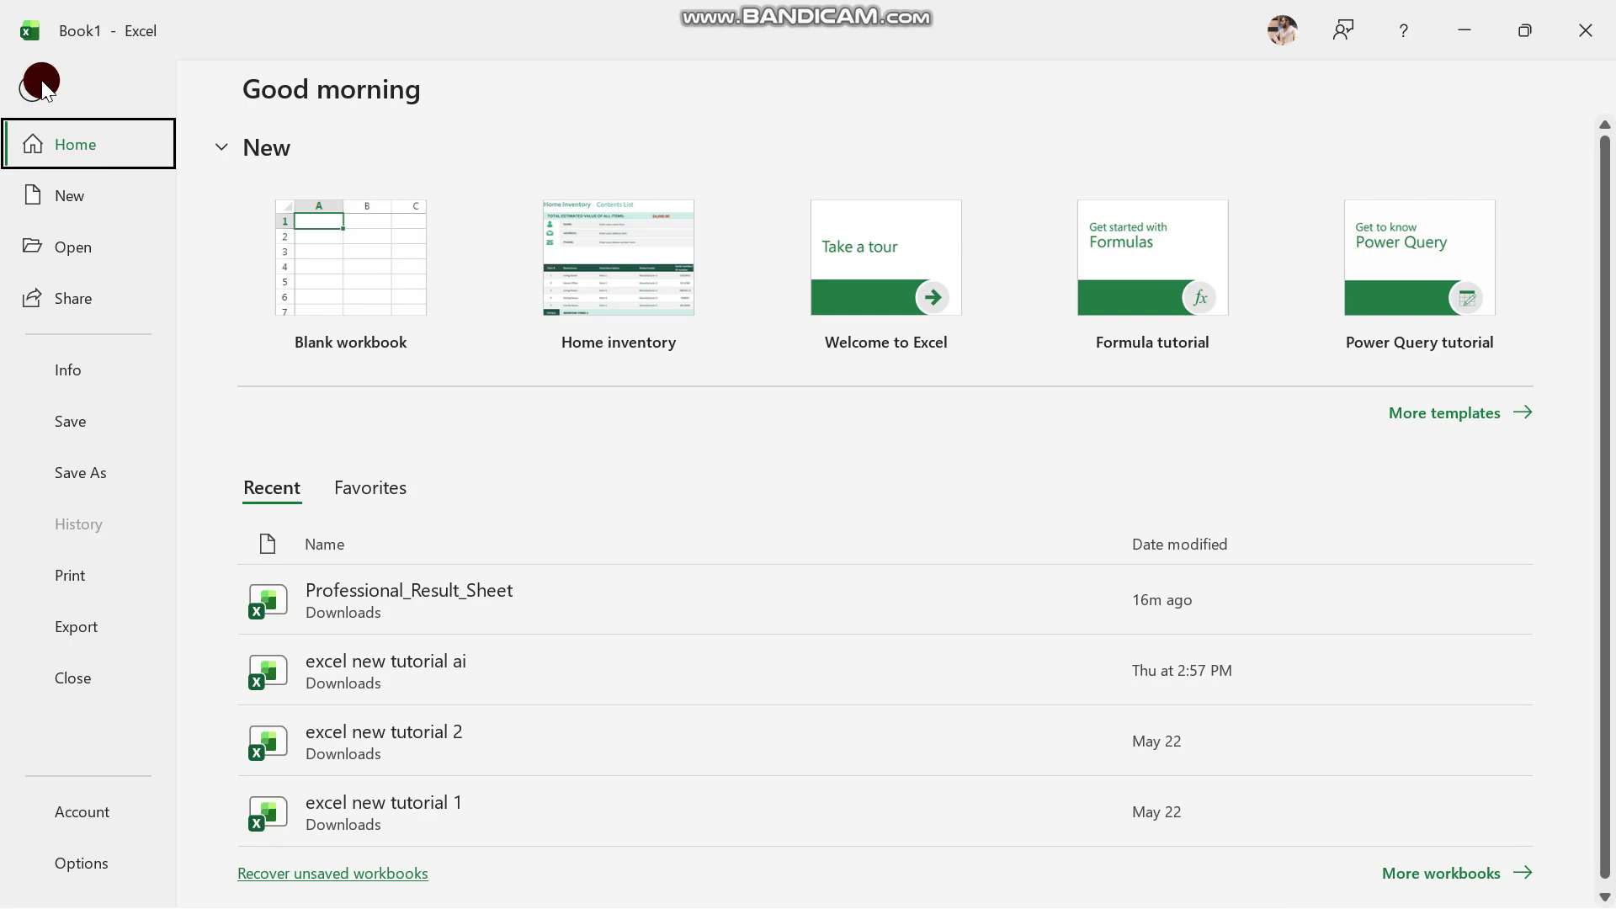
{"action": "left_click", "coordinate": [113, 475]}
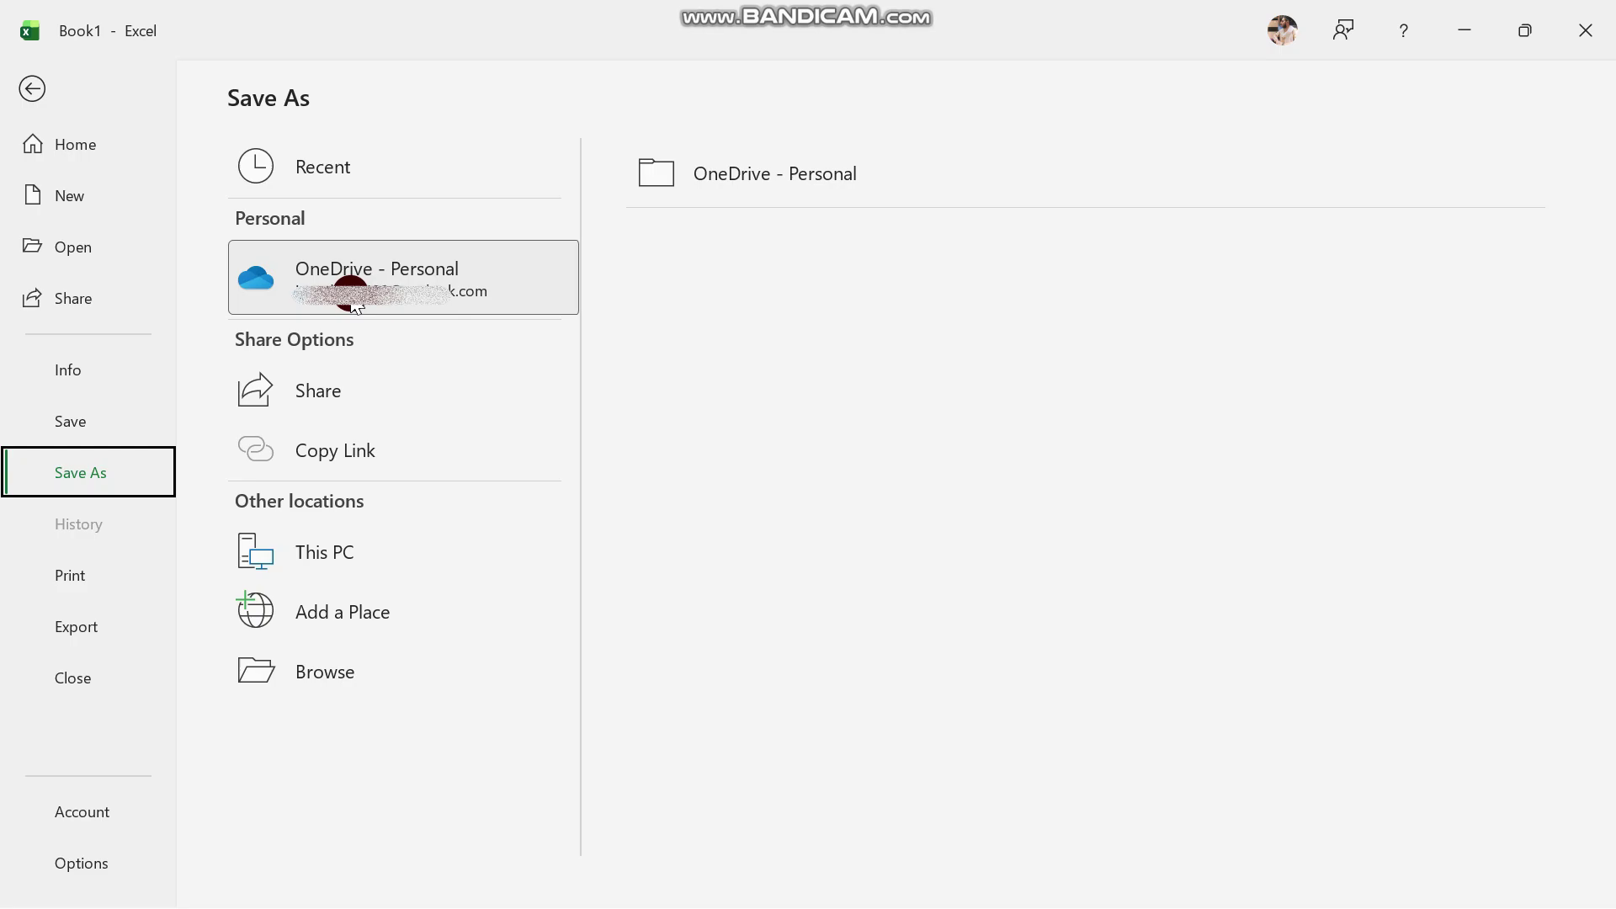
In the Save As dialog, navigate to This PC > Local Disk (E:) as the save location
{"action": "left_click", "coordinate": [317, 656]}
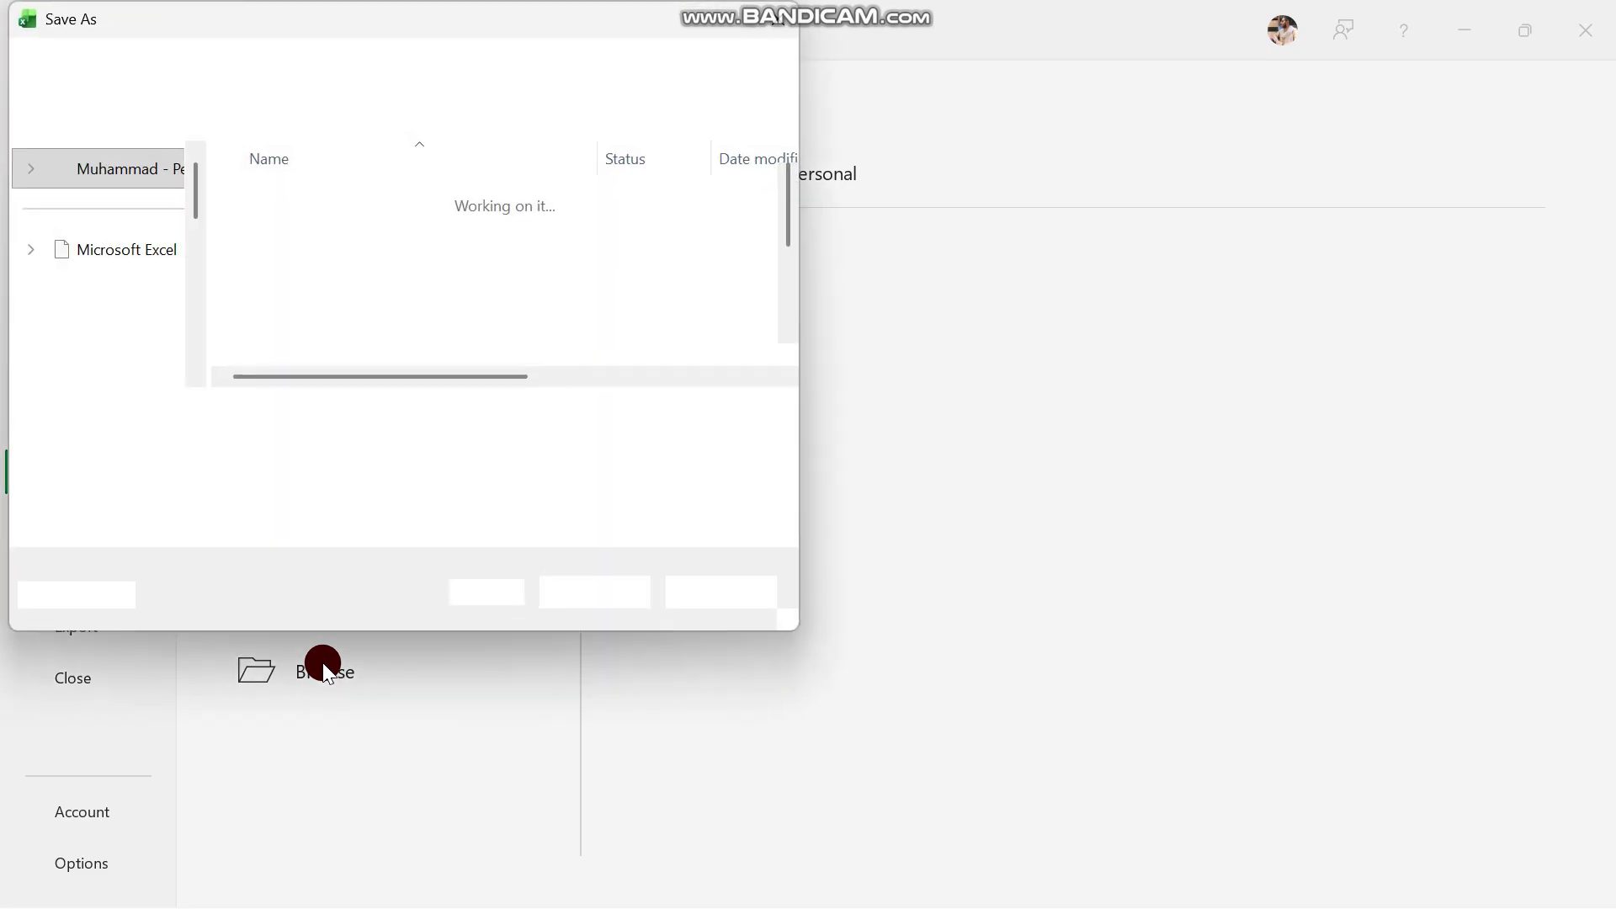
{"action": "left_click", "coordinate": [121, 345]}
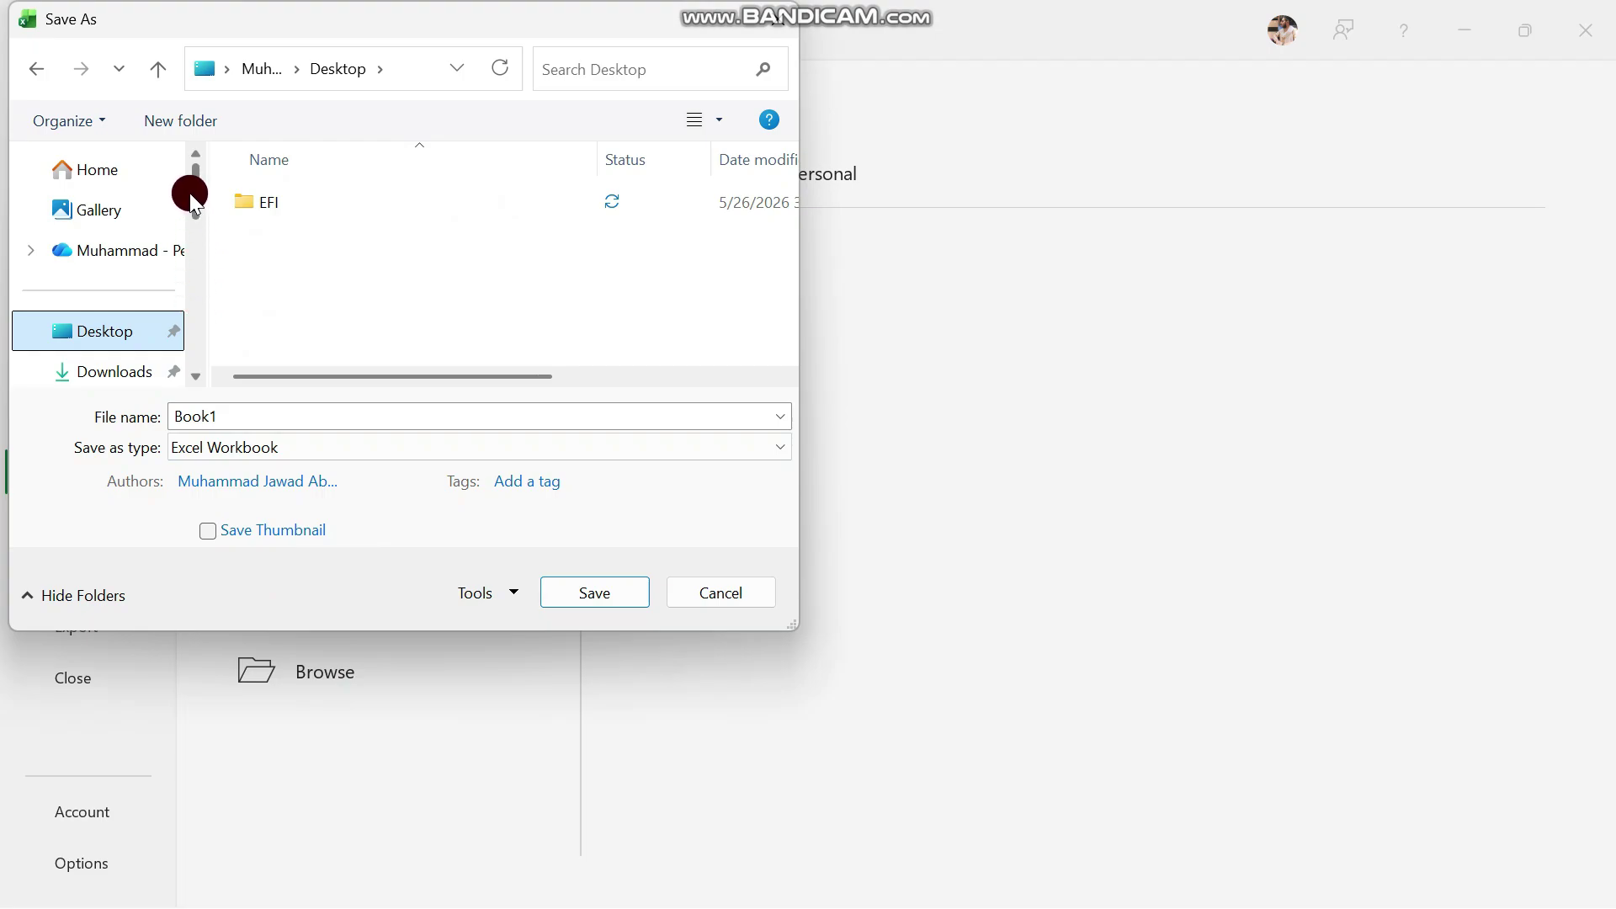
{"action": "left_click_drag", "start_coordinate": [190, 193], "coordinate": [199, 335]}
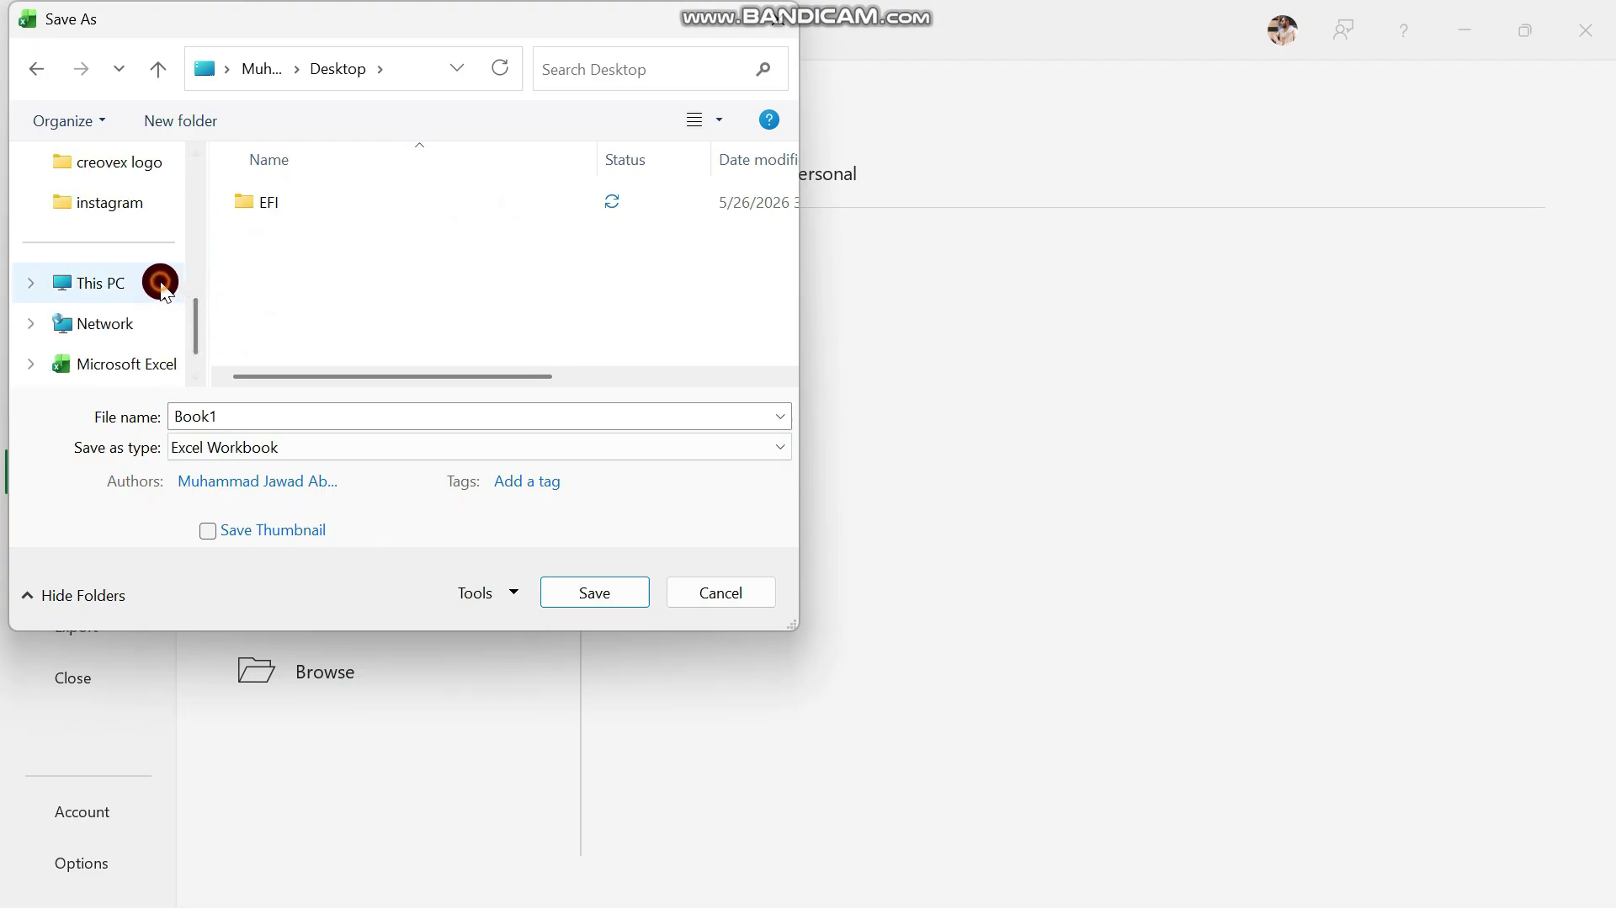
{"action": "left_click", "coordinate": [159, 283]}
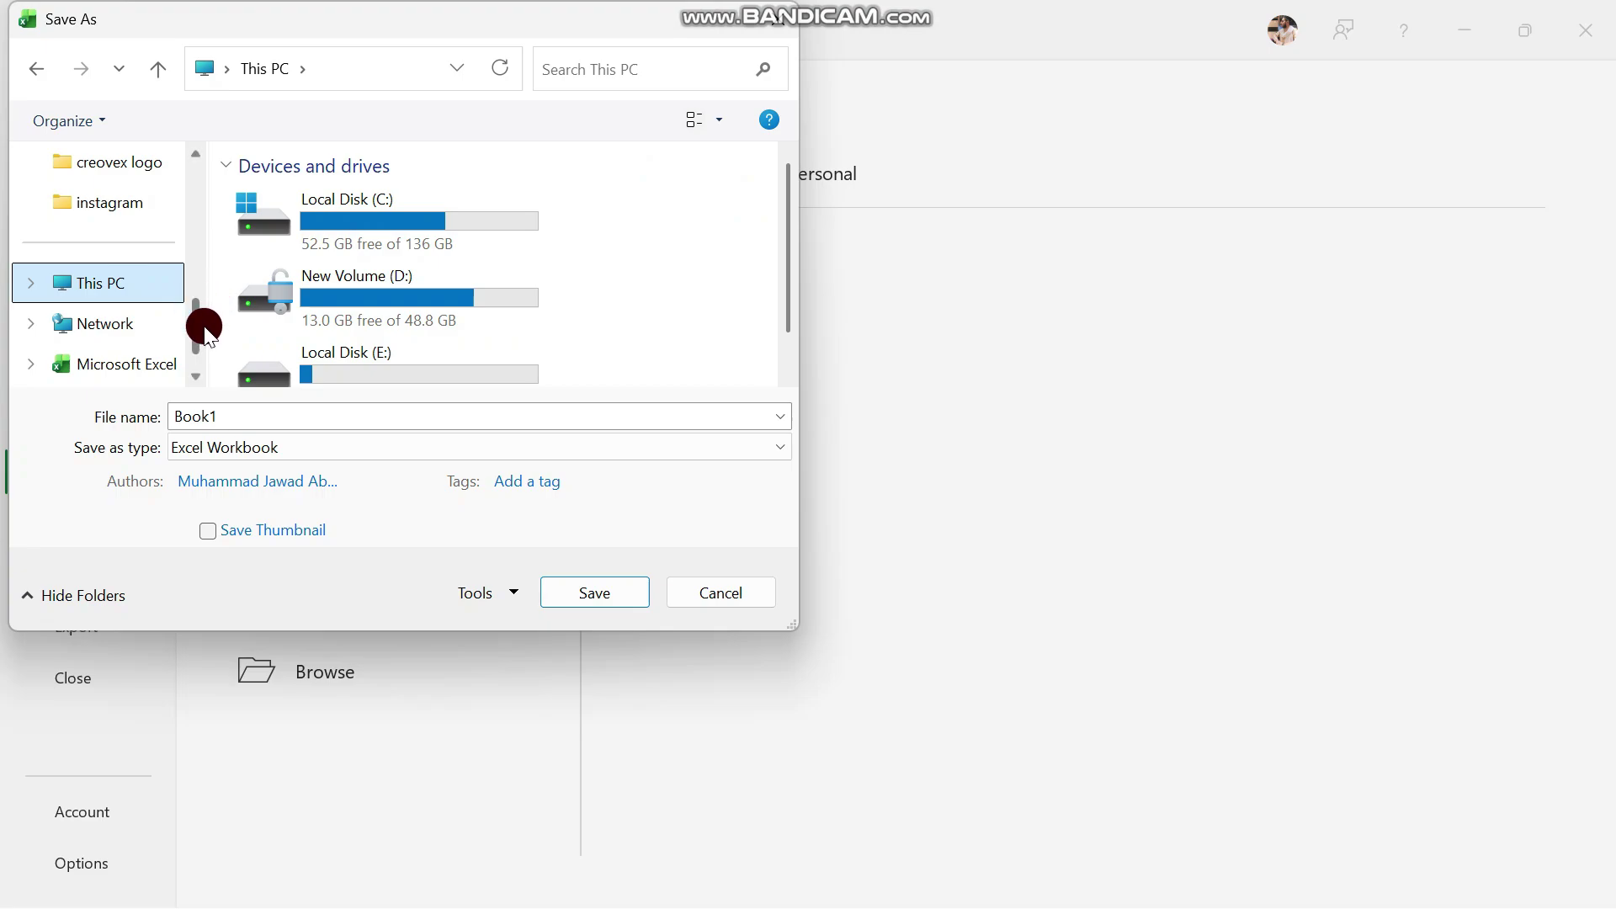
{"action": "left_click", "coordinate": [198, 276]}
{"action": "left_click_drag", "start_coordinate": [198, 277], "coordinate": [198, 261]}
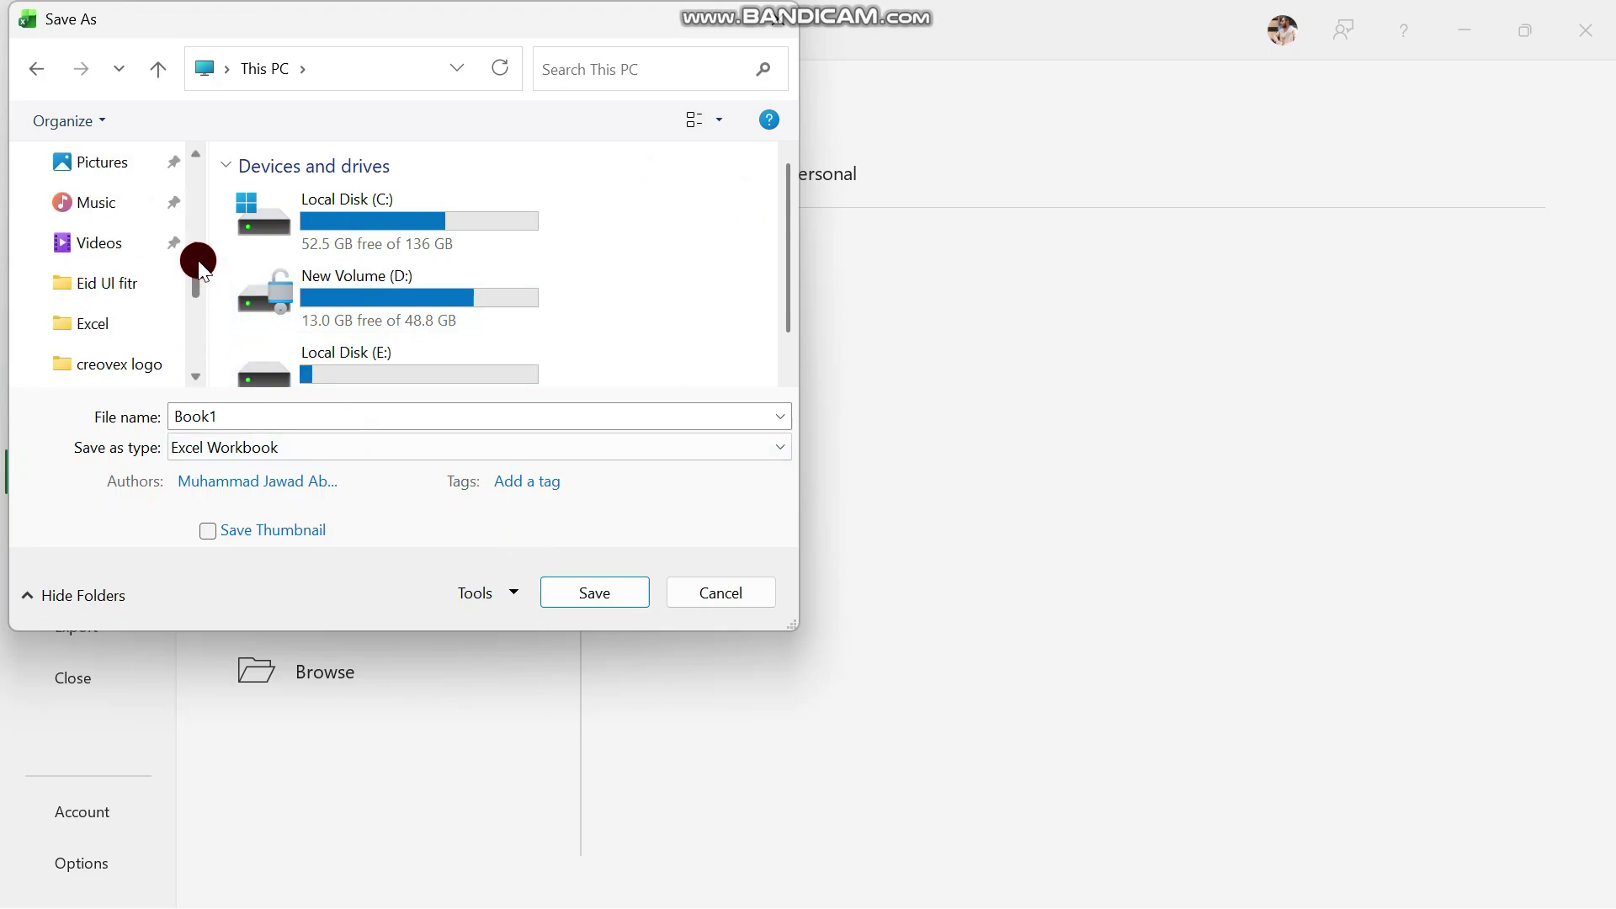
{"action": "left_click", "coordinate": [314, 358]}
{"action": "double_click", "coordinate": [316, 362]}
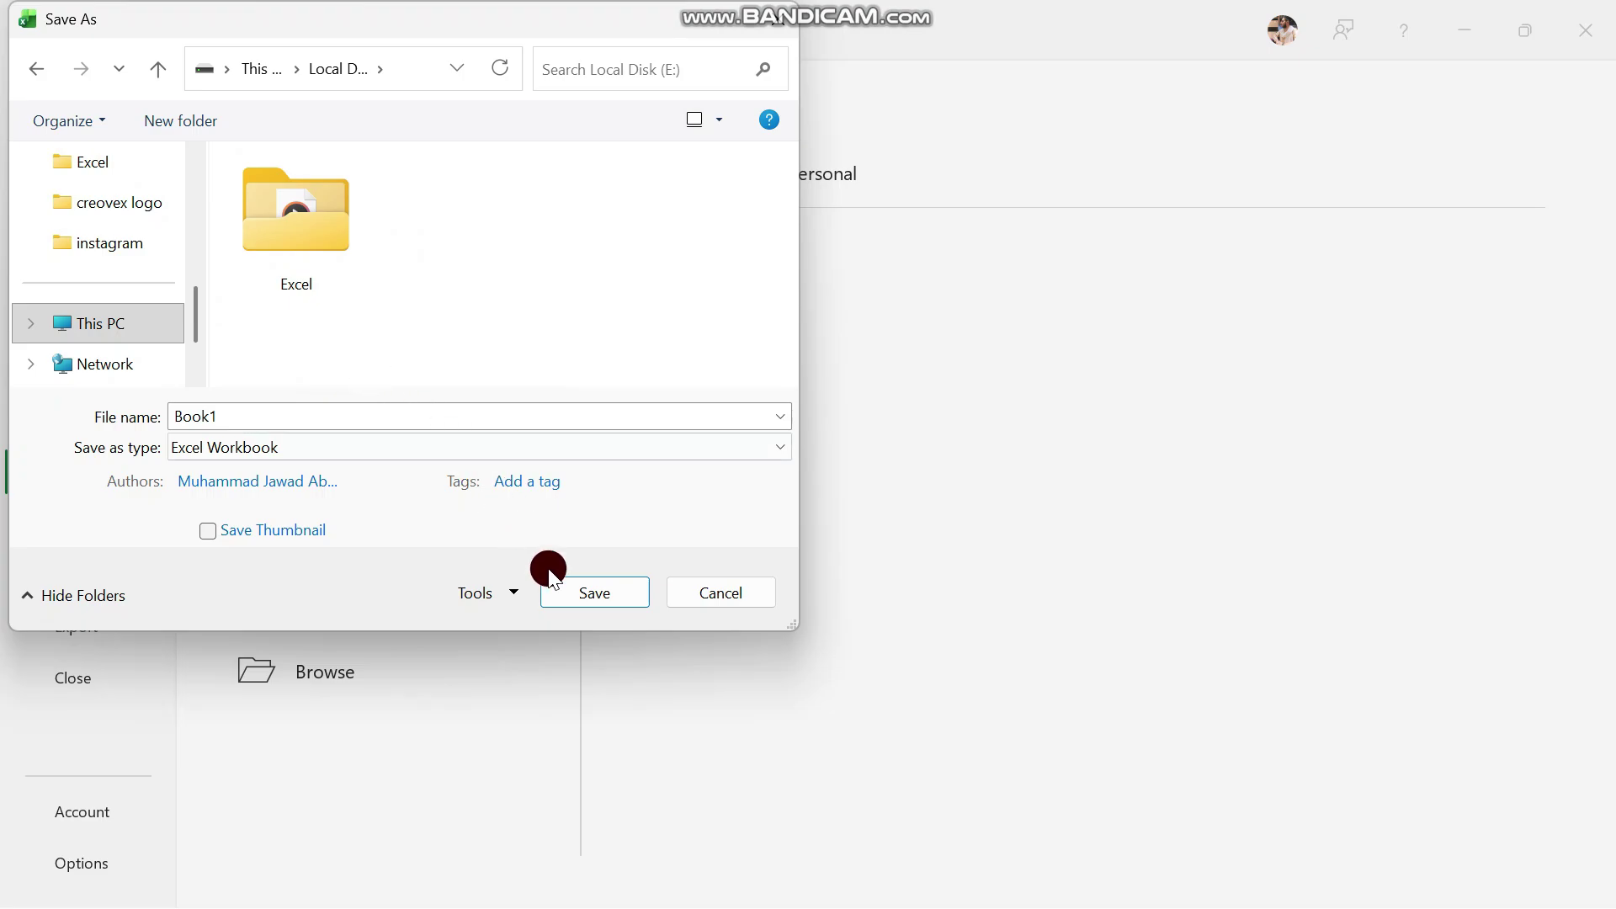
Replace Book1 with the file name 'Excel 2 leacture', keeping the Excel Workbook type
{"action": "double_click", "coordinate": [542, 412]}
{"action": "key", "text": "BackSpace"}
{"action": "type", "text": "Excel "}
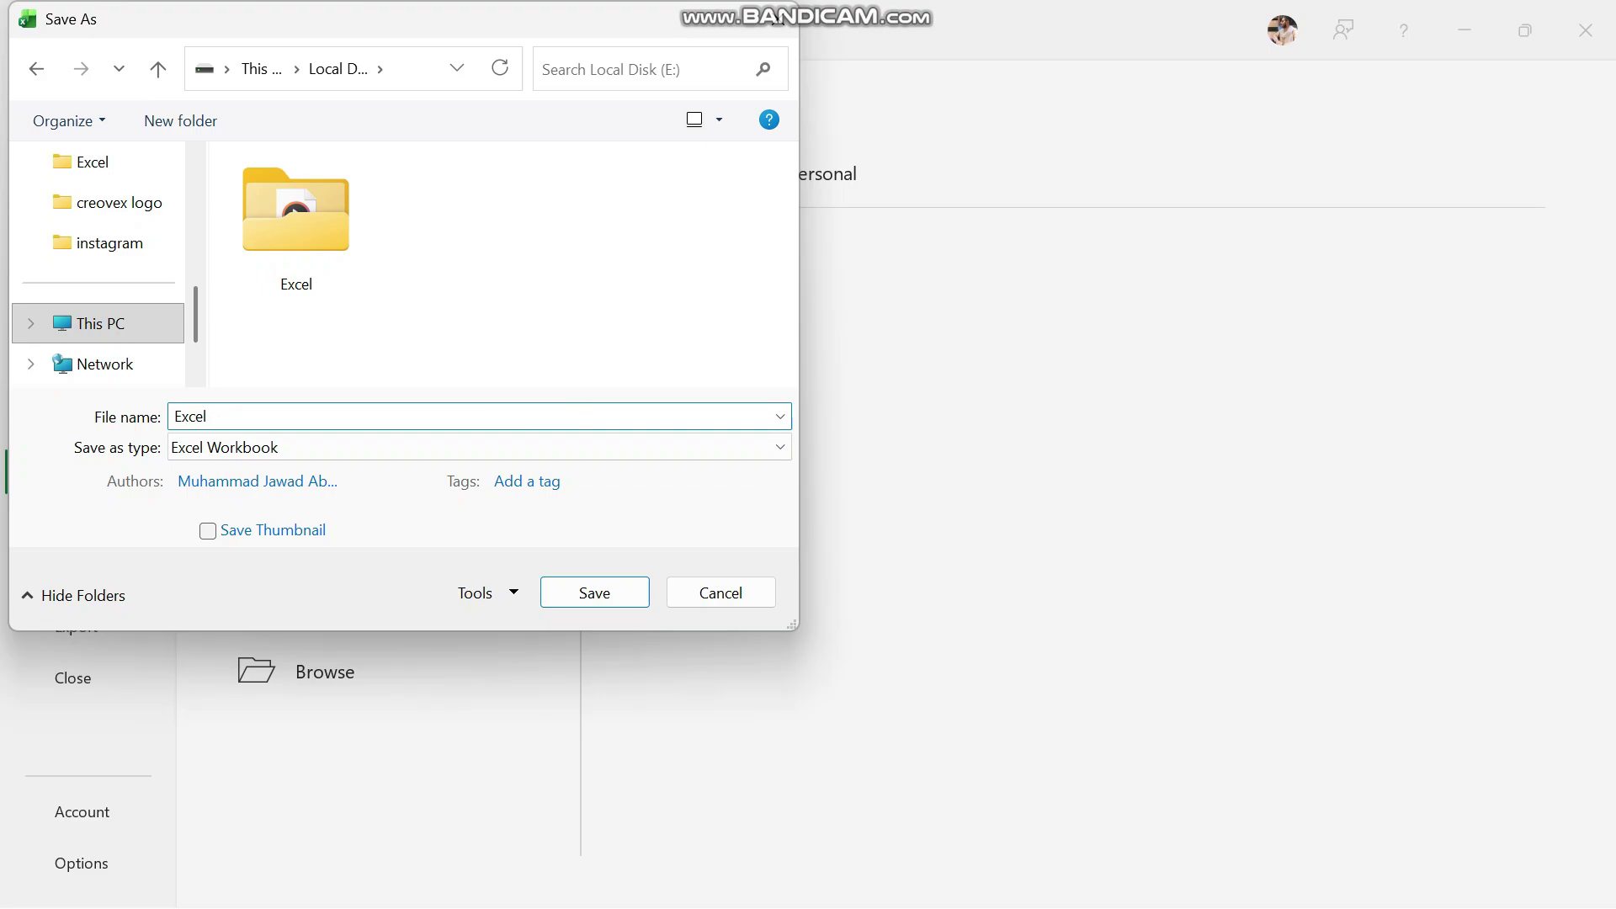
{"action": "type", "text": "2 leacture"}
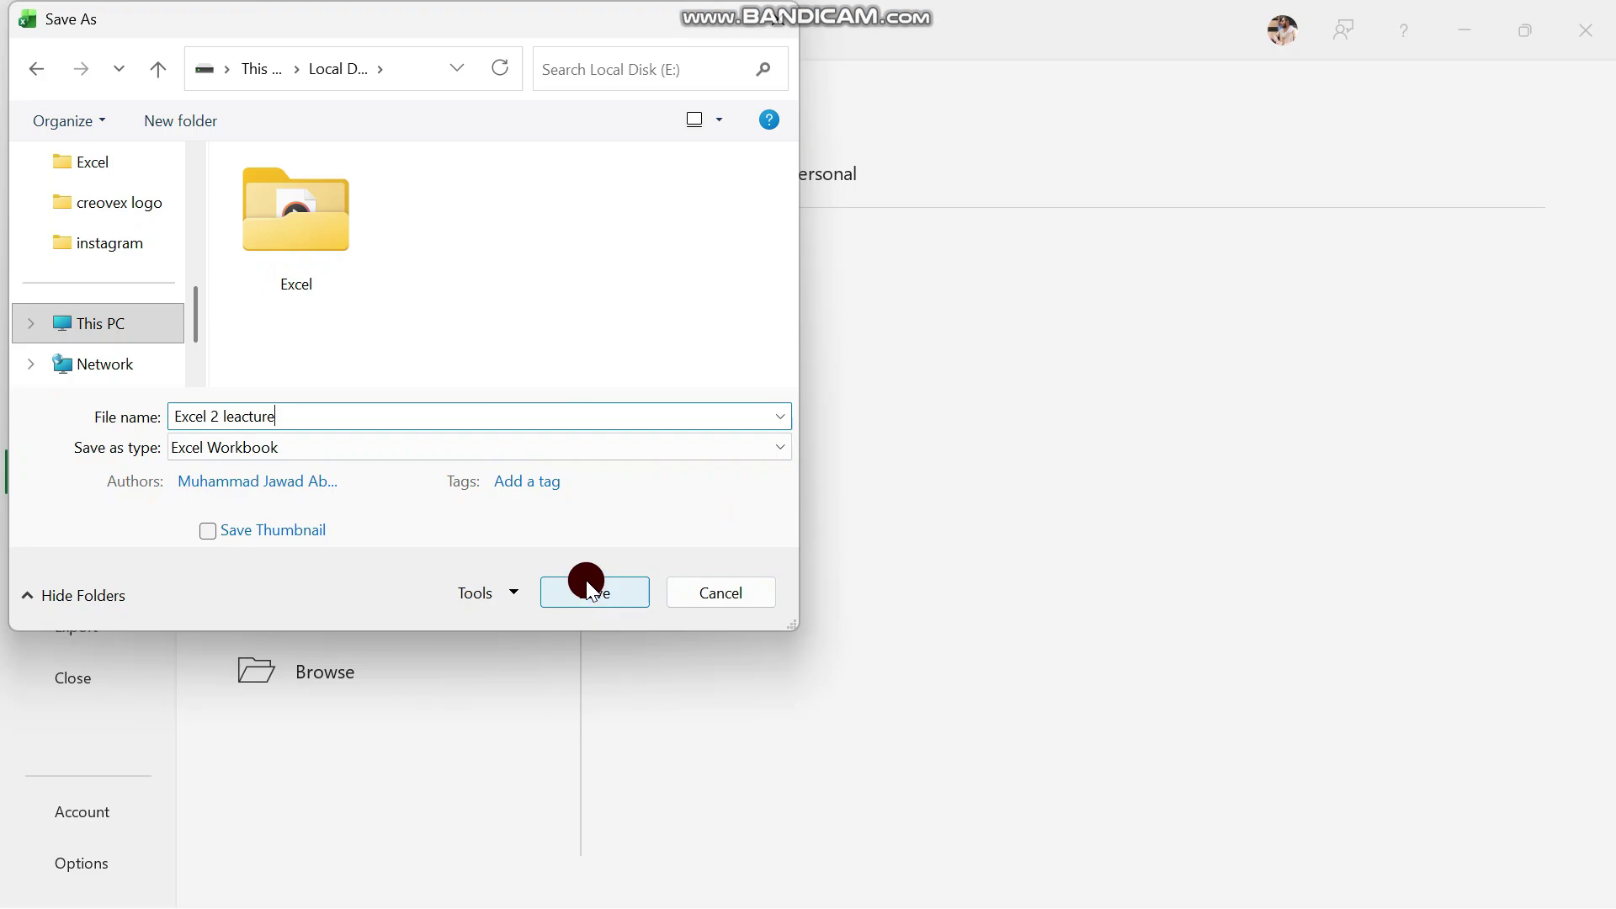
{"action": "left_click", "coordinate": [490, 447]}
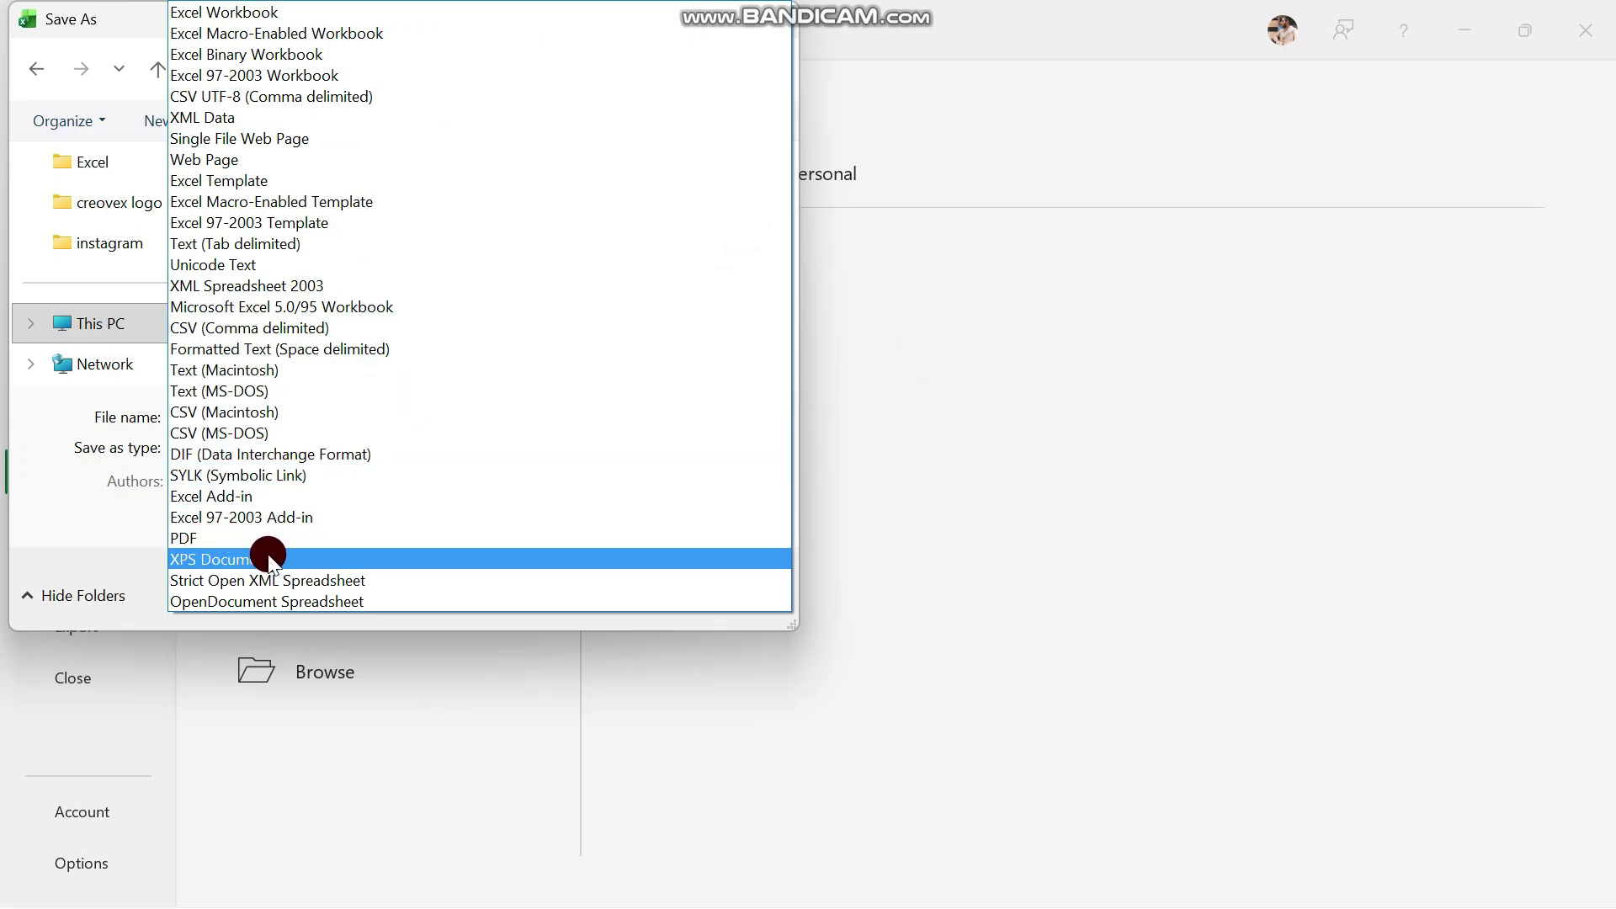
{"action": "left_click", "coordinate": [125, 539]}
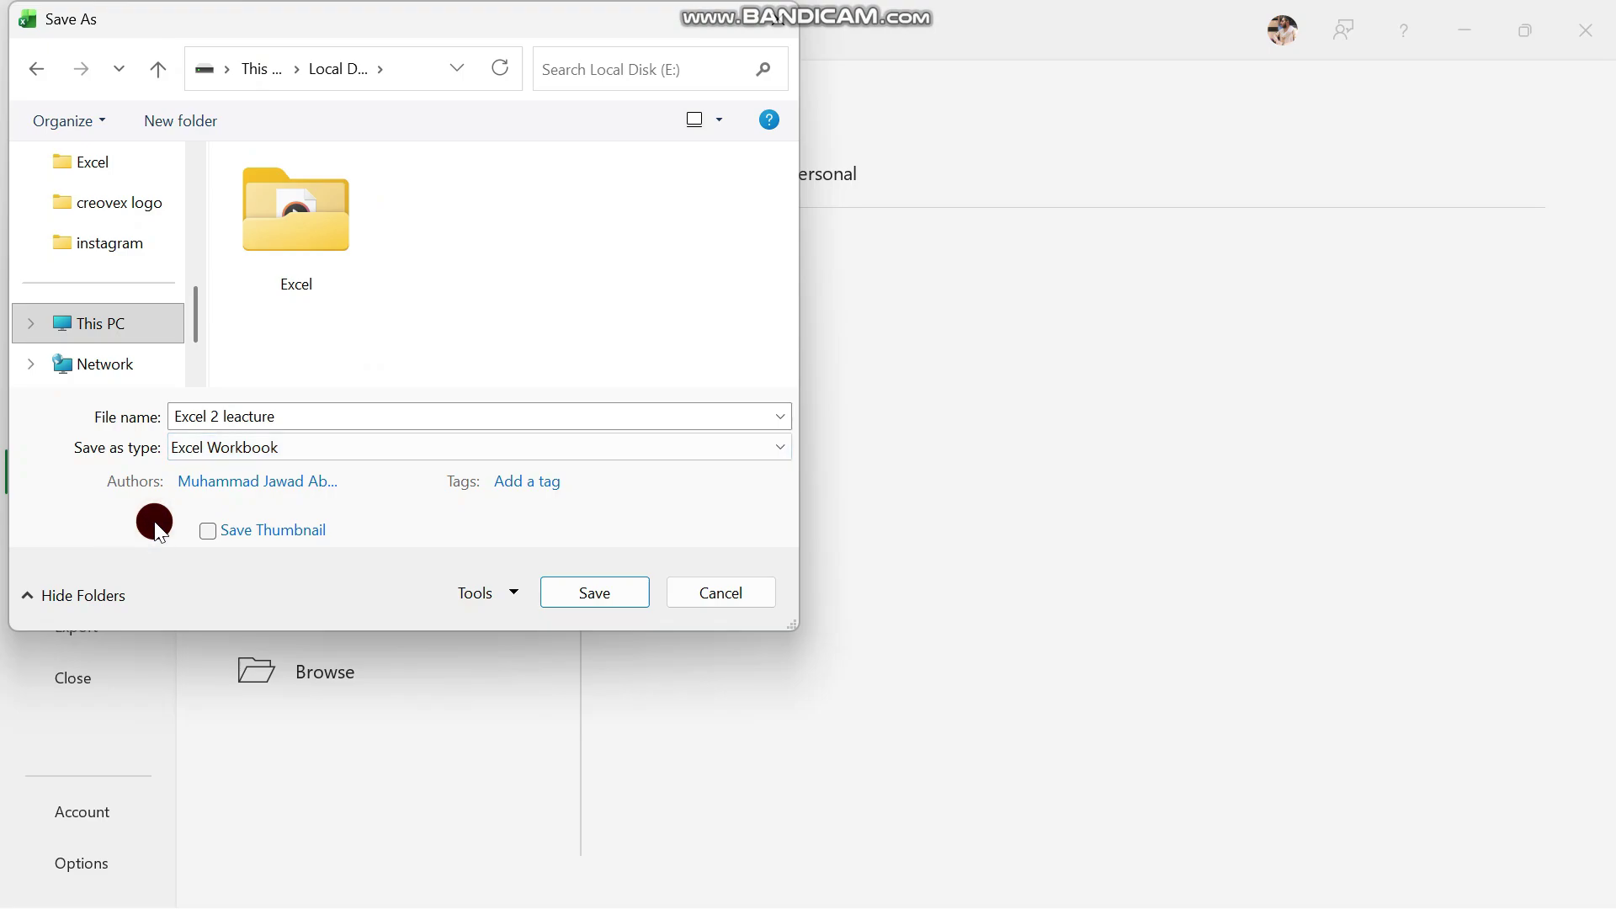
Save the workbook as 'Excel 2 leacture', then enter 'Excel course' in cell E5
{"action": "left_click", "coordinate": [551, 592]}
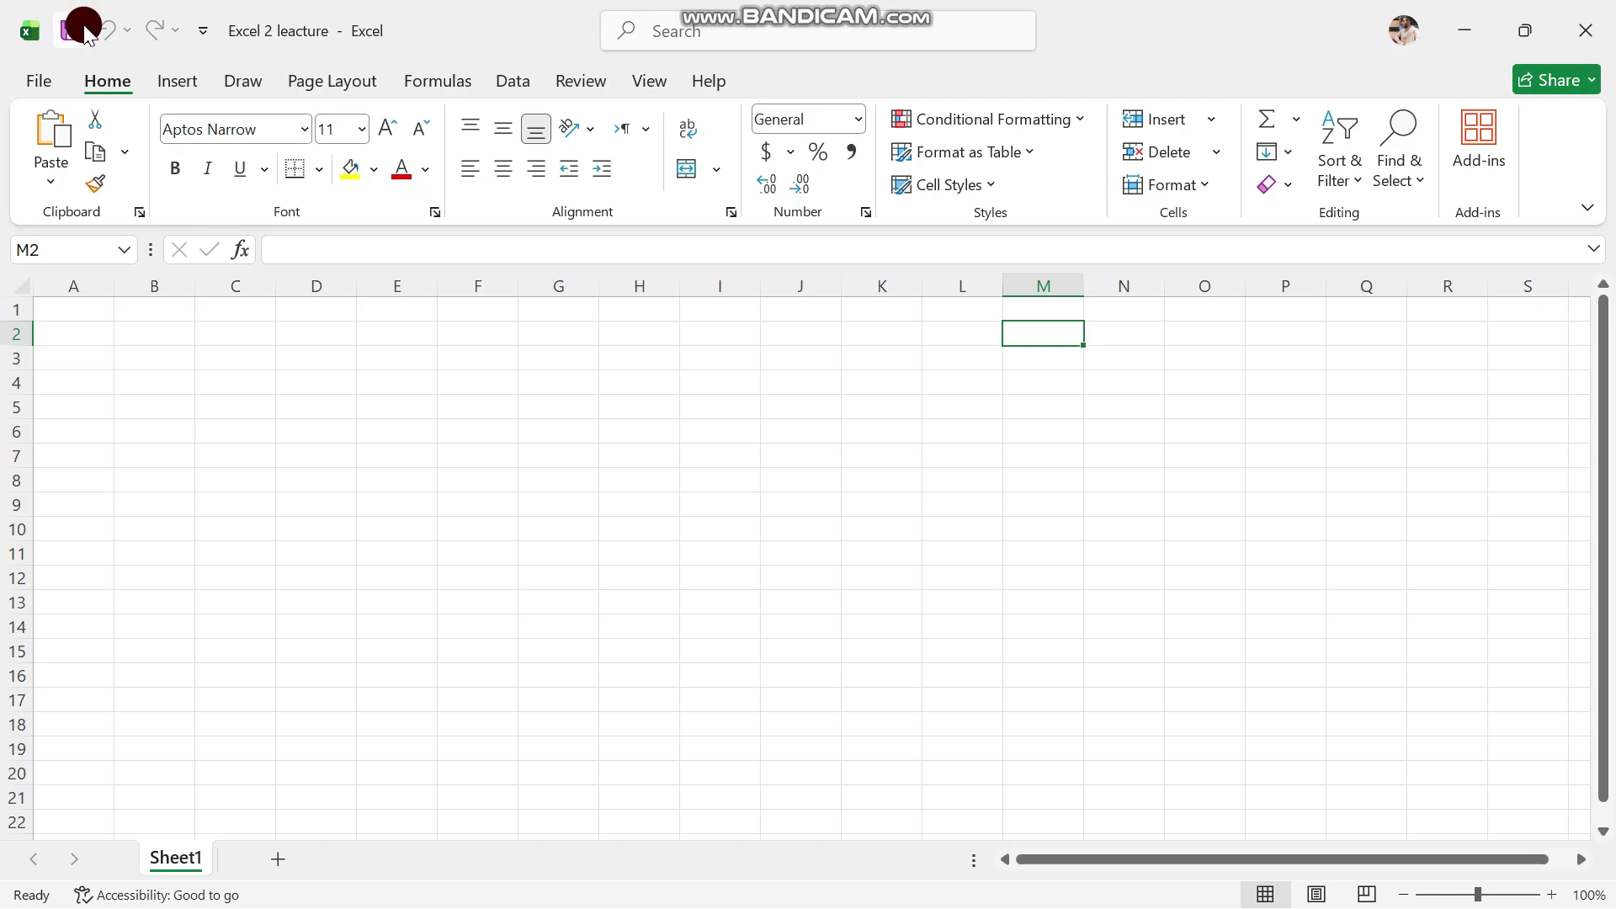
{"action": "left_click", "coordinate": [330, 359]}
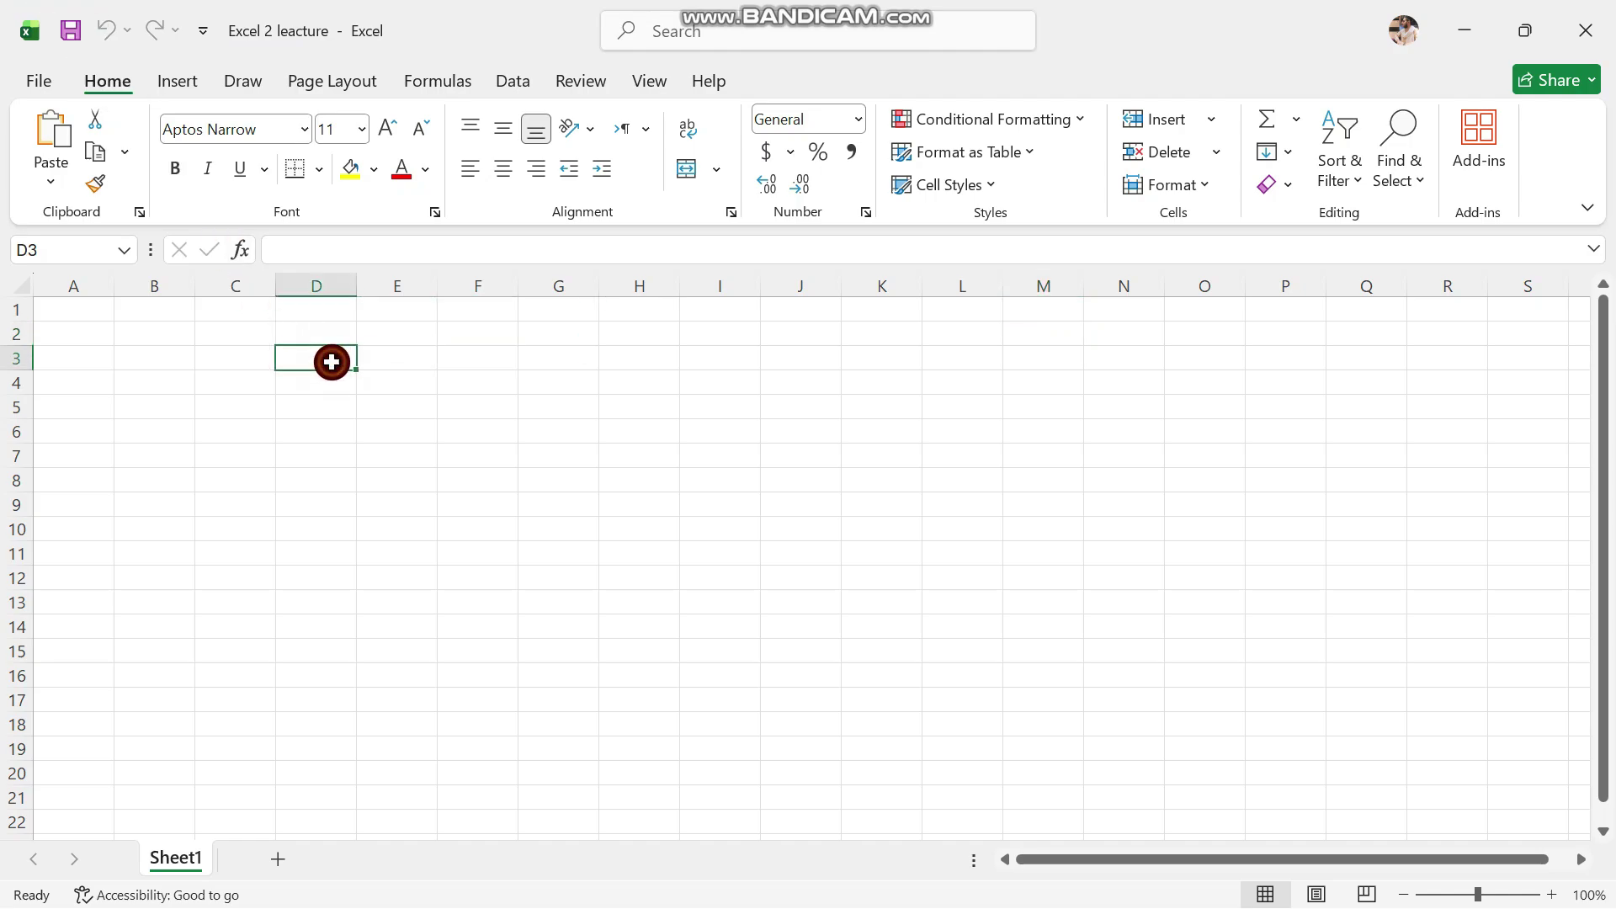
{"action": "left_click", "coordinate": [386, 406]}
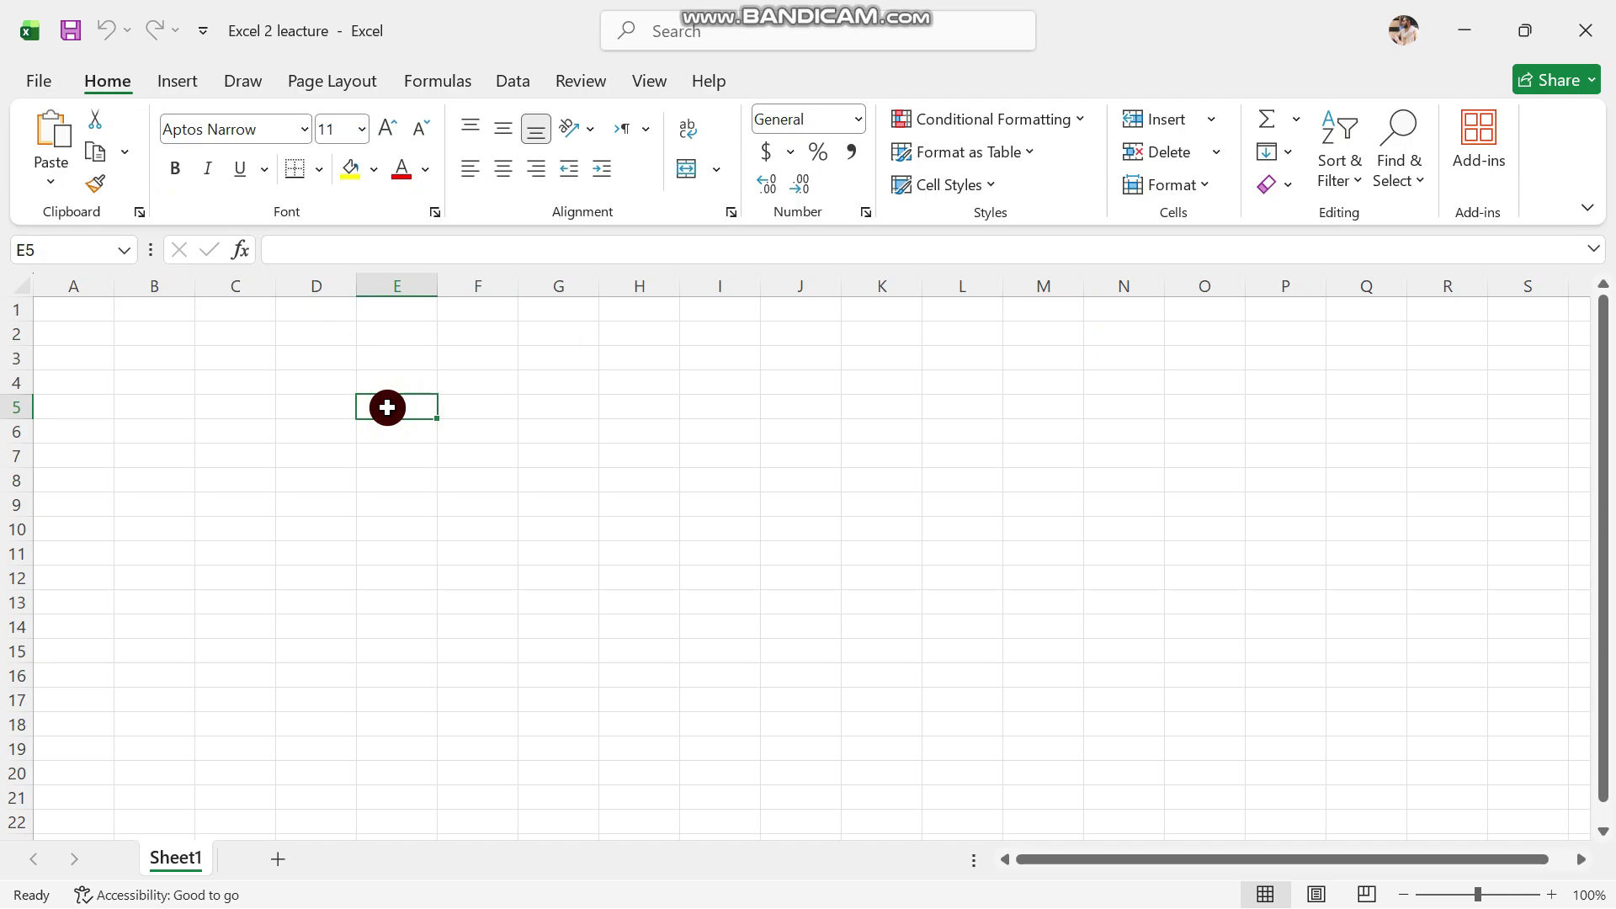
{"action": "type", "text": "jjjj"}
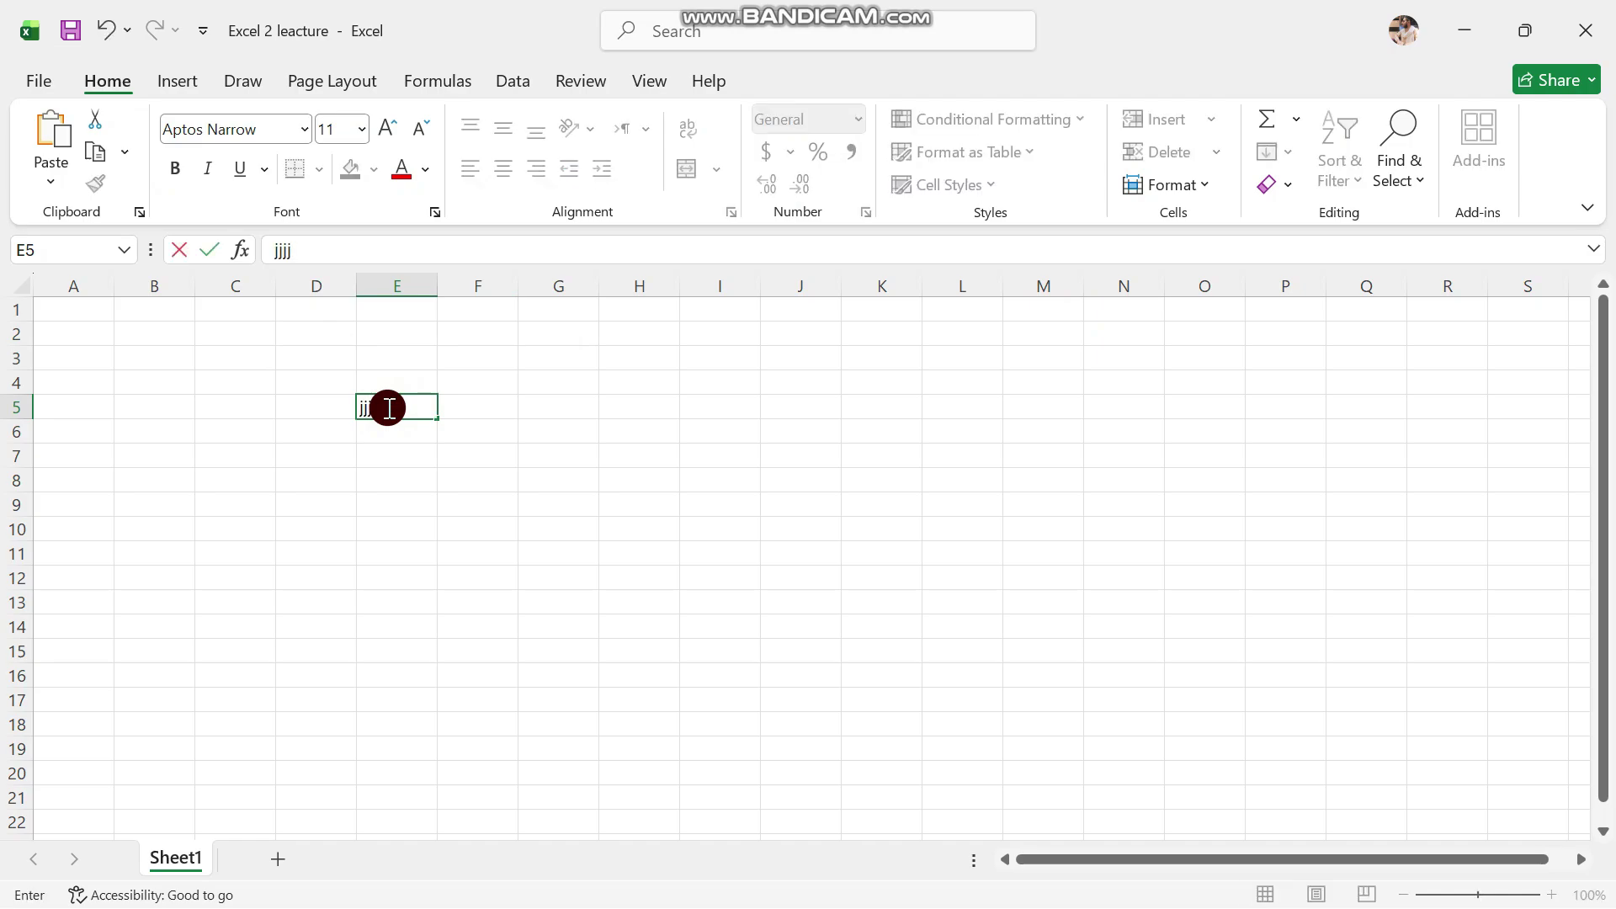
{"action": "key", "text": "BackSpace"}
{"action": "key", "text": "BackSpace"}
{"action": "key", "text": "BackSpace"}
{"action": "key", "text": "BackSpace"}
{"action": "type", "text": "Excel course"}
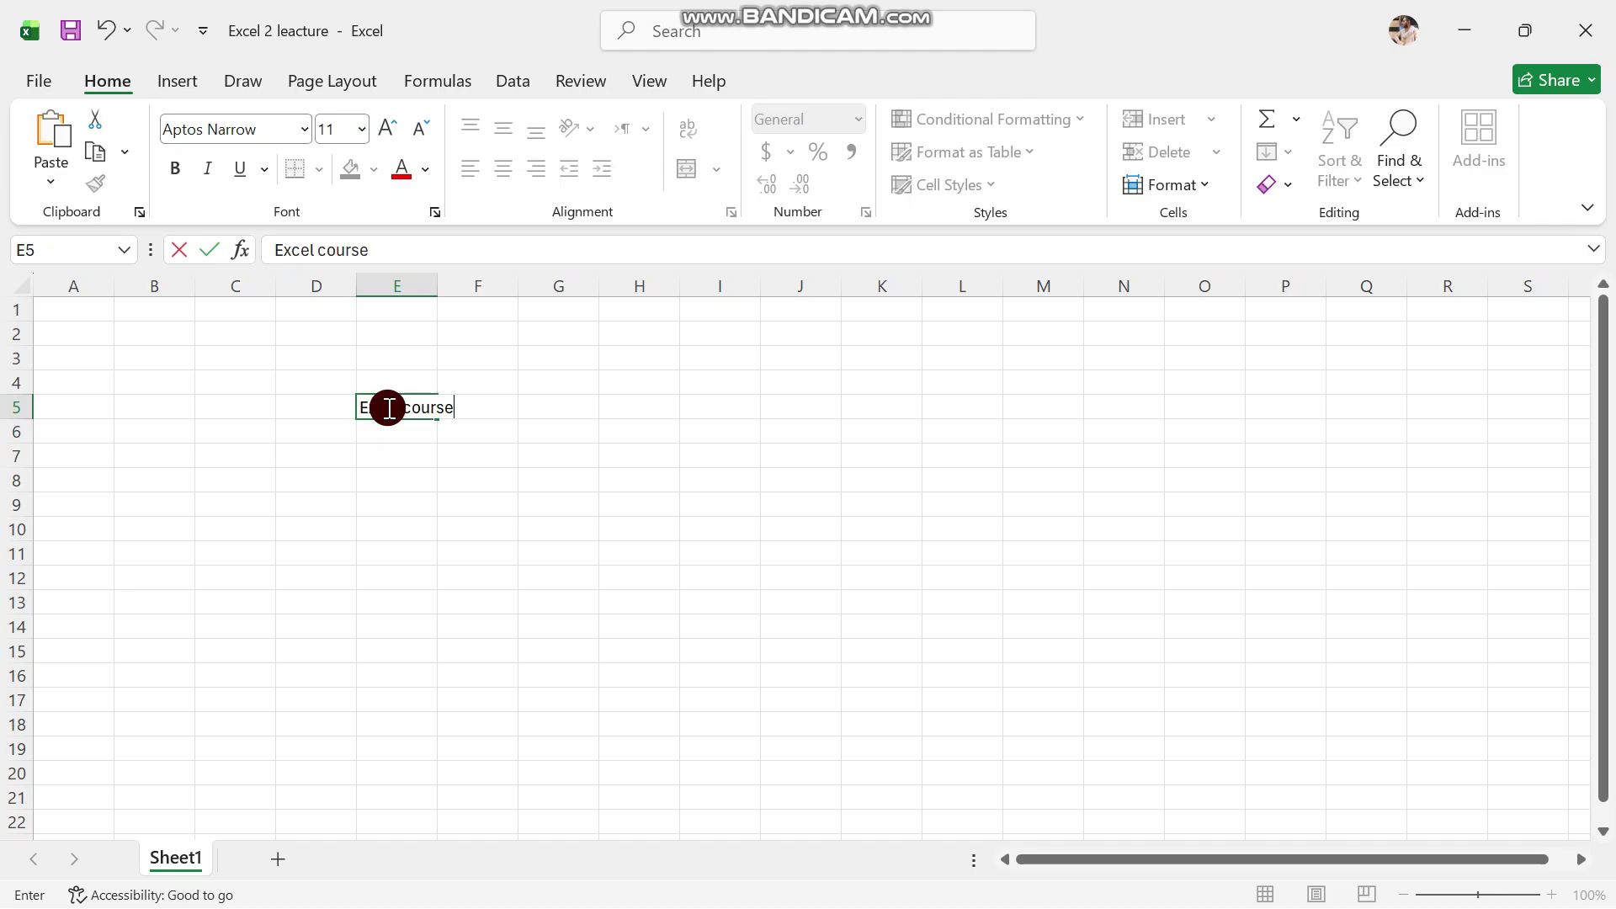
{"action": "left_click", "coordinate": [424, 459]}
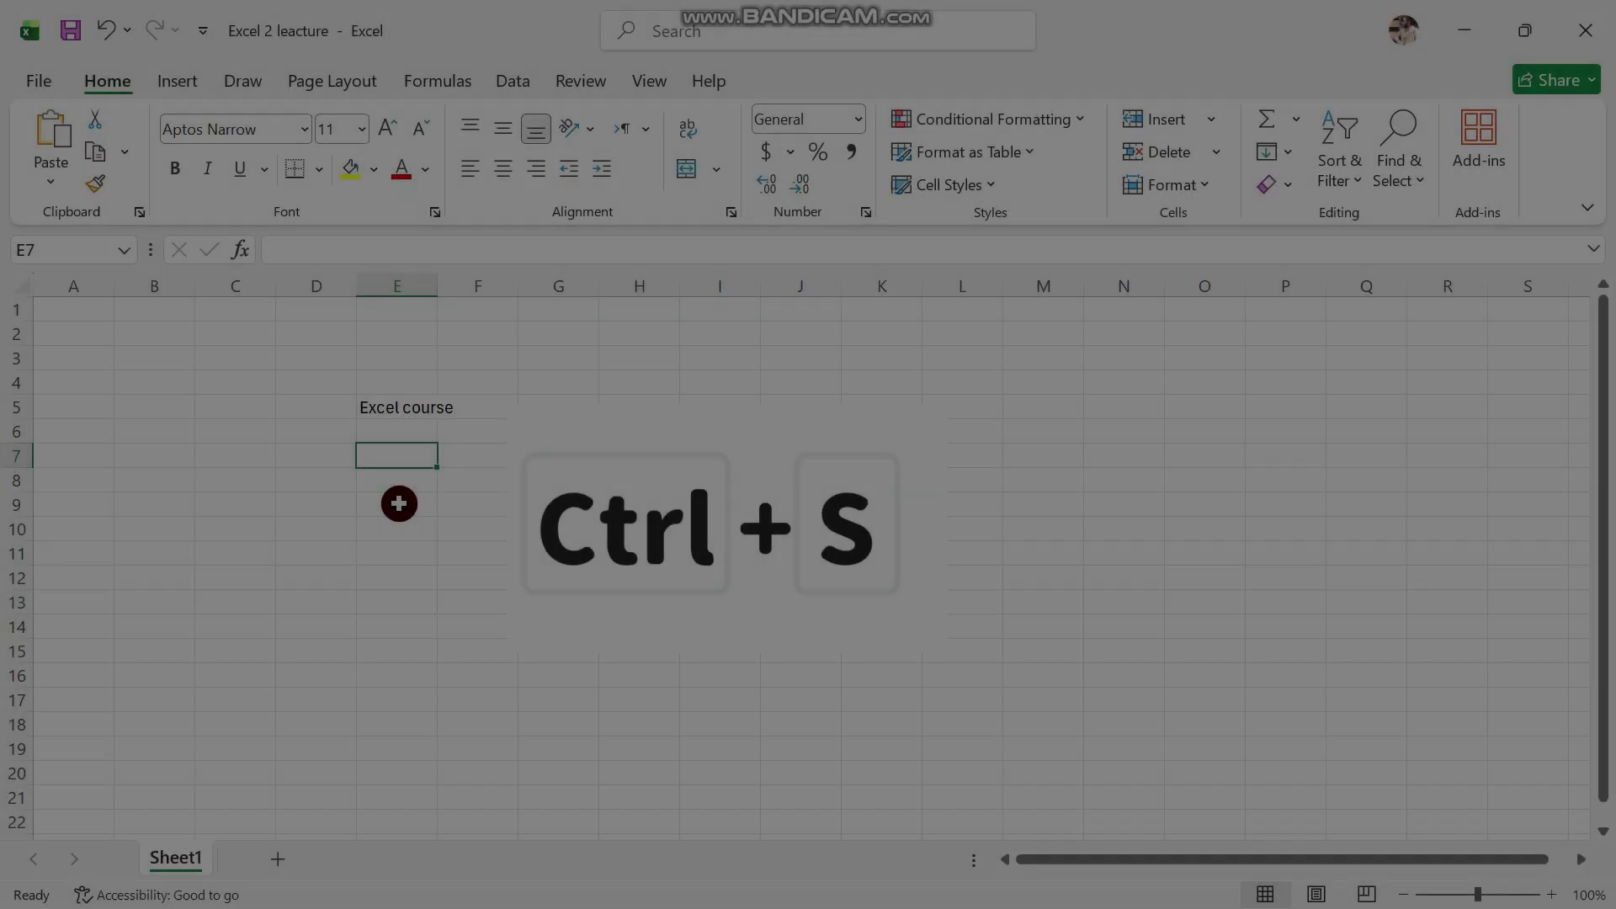
Save with Ctrl+S, then show the Quick Access Toolbar list with Save, Undo, Redo checked
{"action": "key", "text": "ctrl+s"}
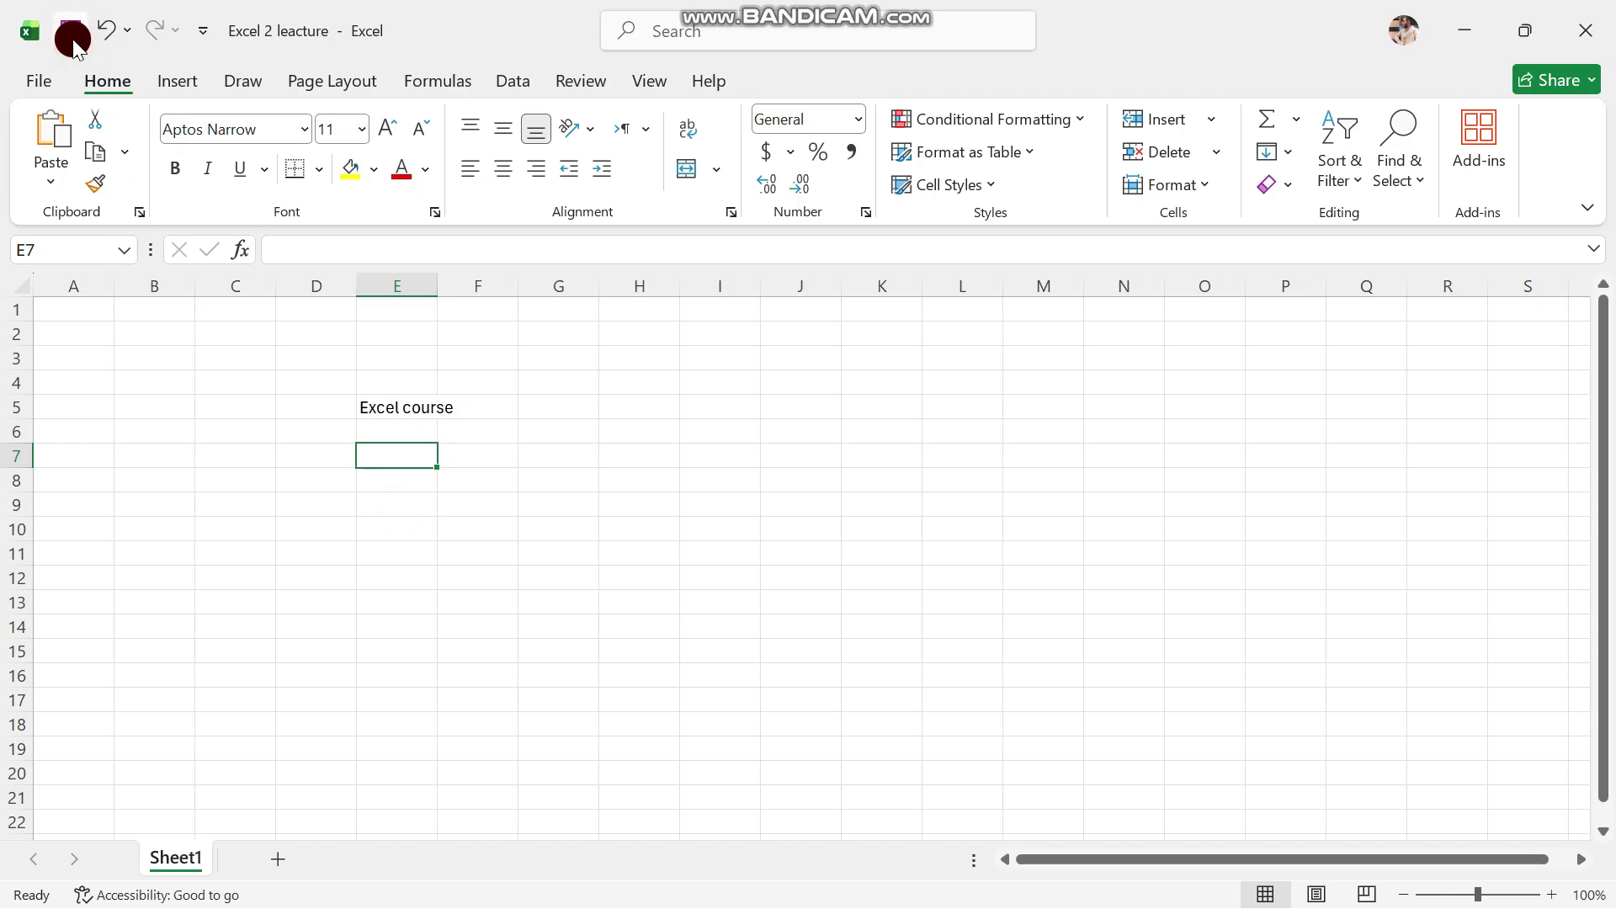
{"action": "left_click", "coordinate": [368, 482]}
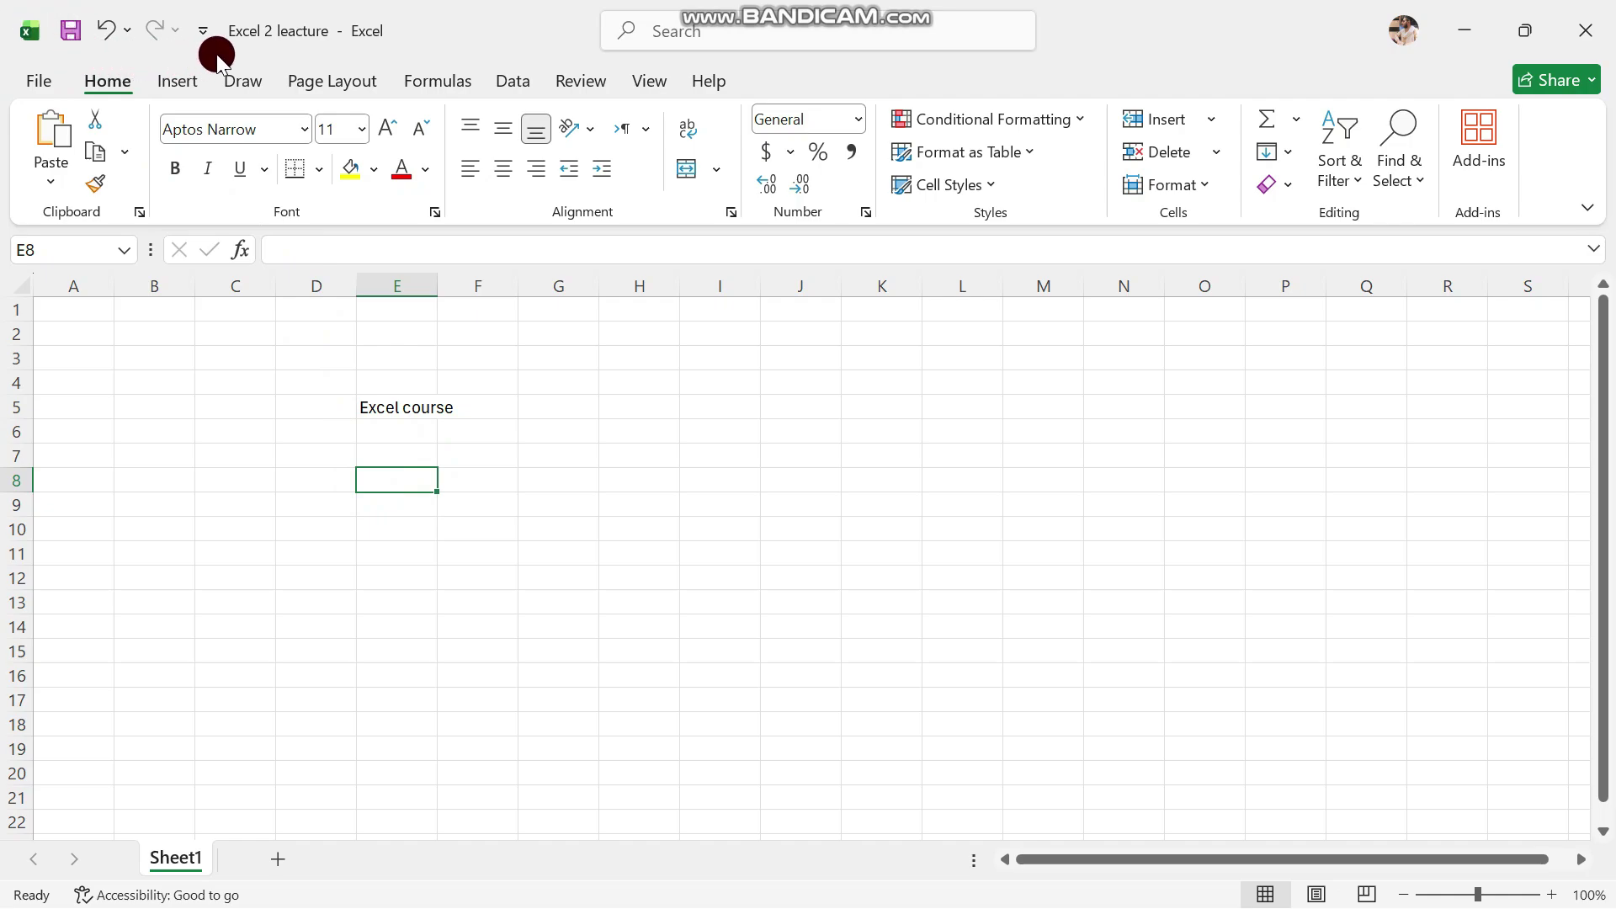
{"action": "left_click", "coordinate": [5, 9]}
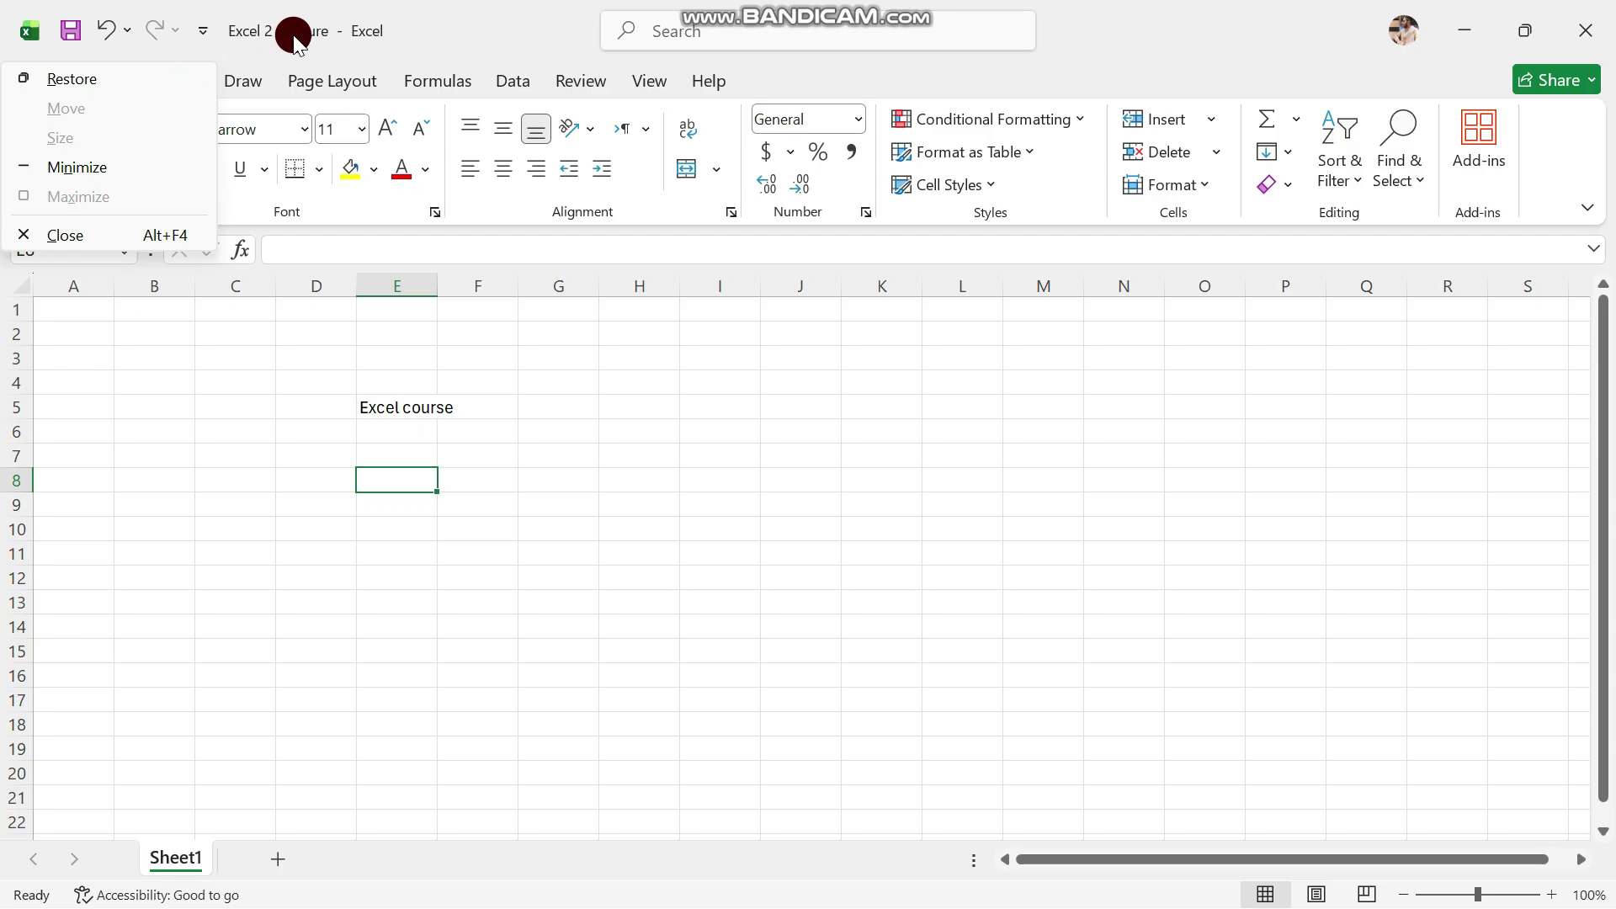
{"action": "left_click", "coordinate": [421, 30]}
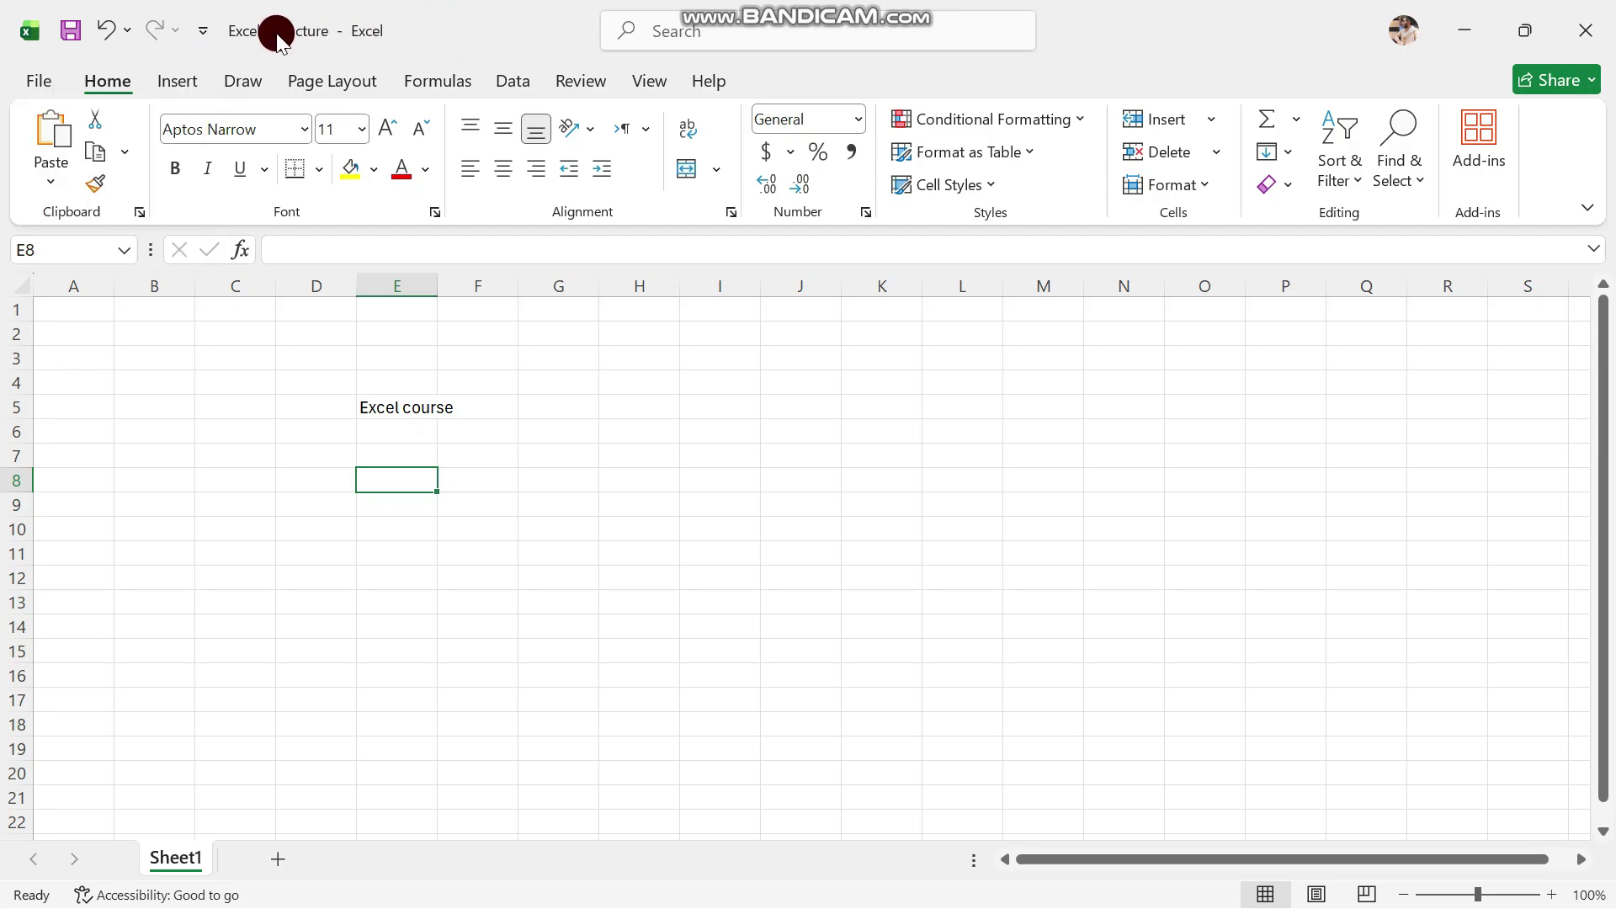
{"action": "left_click", "coordinate": [205, 31]}
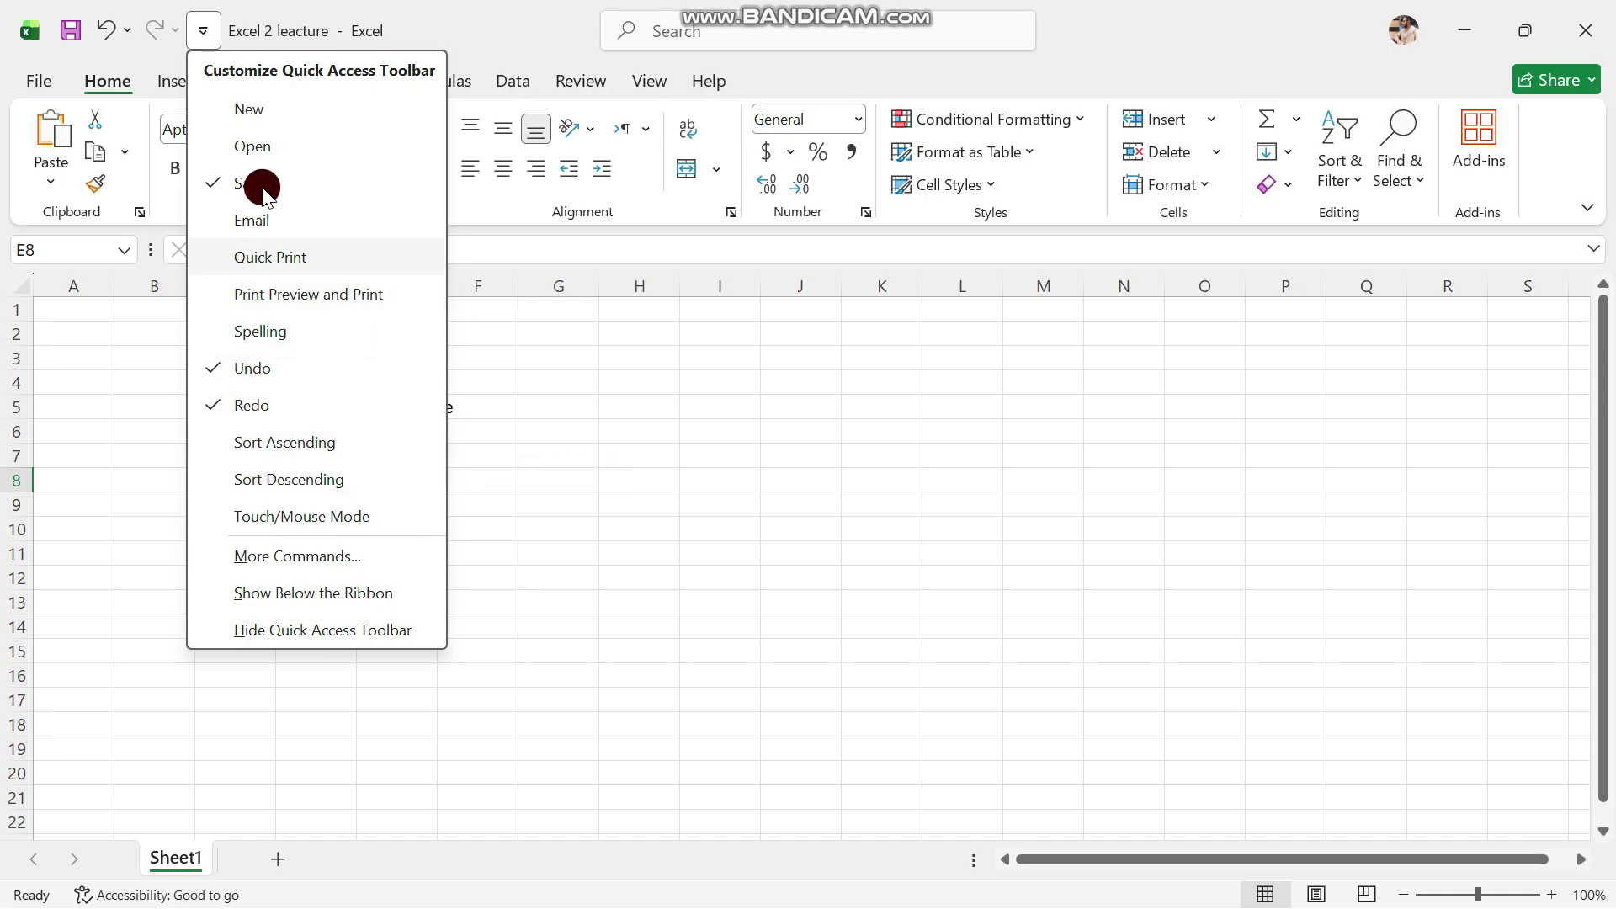
Add a New shortcut to the Quick Access Toolbar, try it, then return to 'Excel 2 leacture'
{"action": "left_click", "coordinate": [289, 120]}
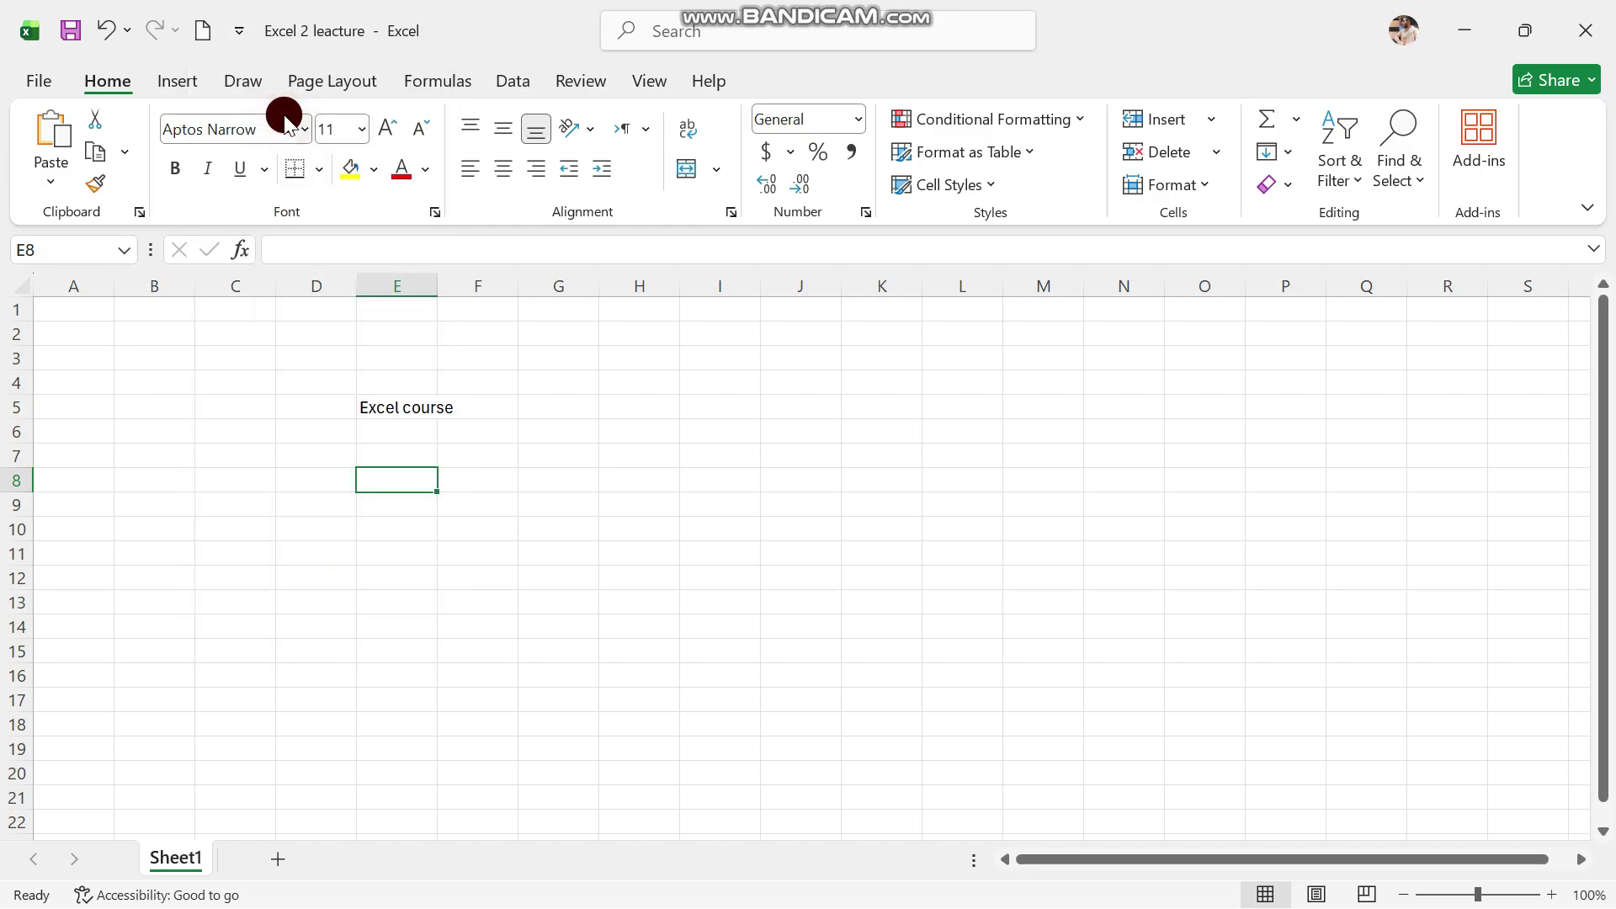
{"action": "left_click", "coordinate": [203, 26]}
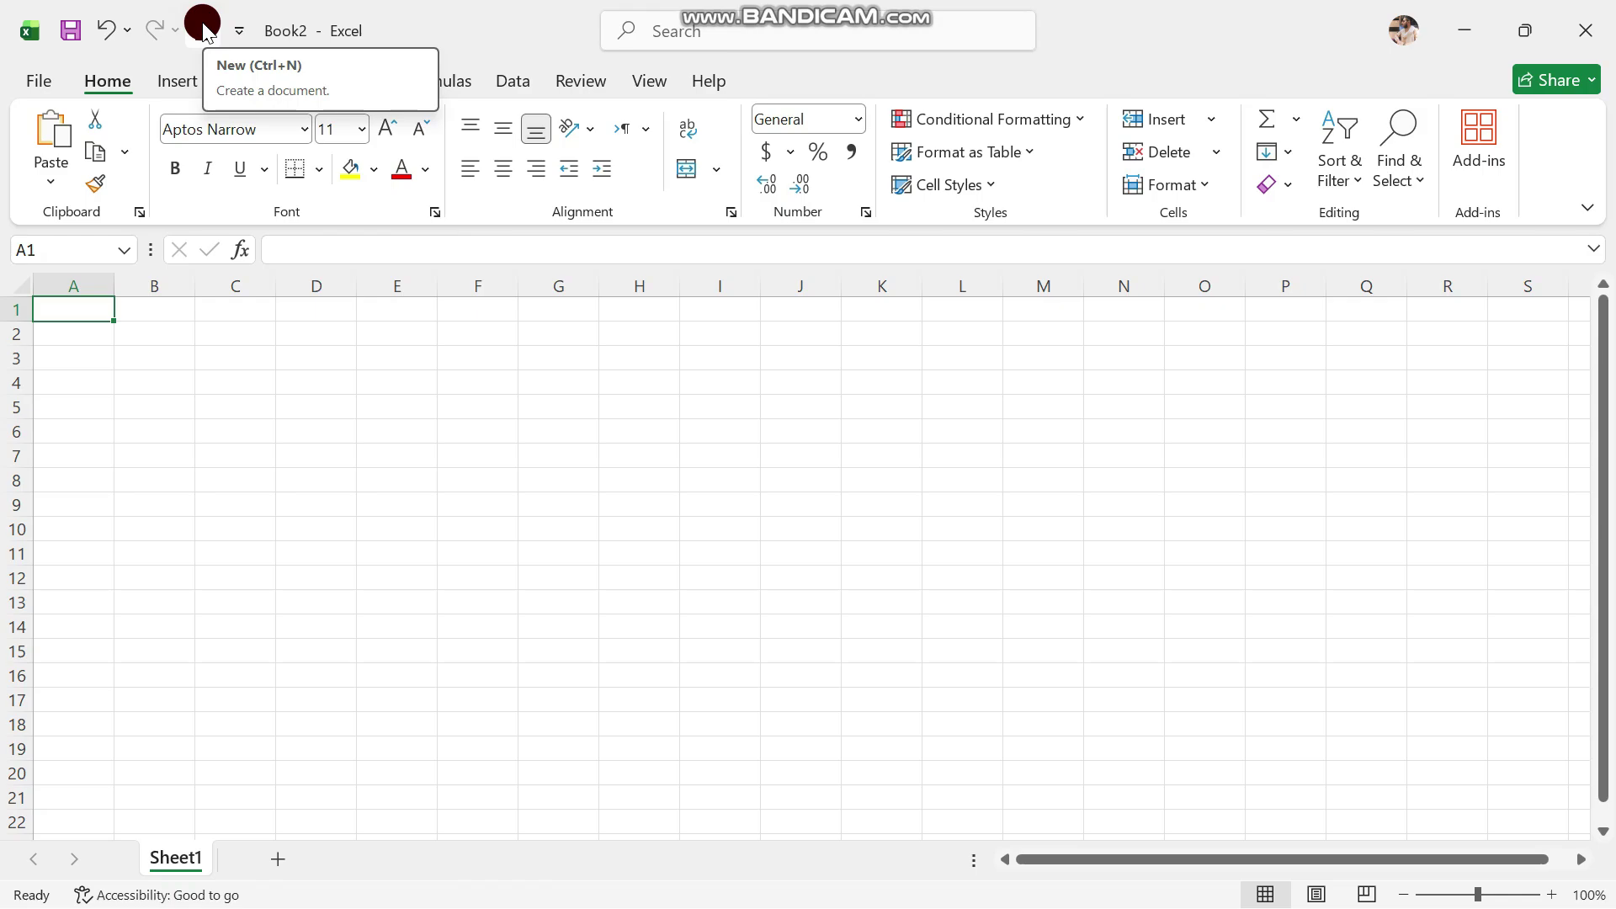
{"action": "mouse_move", "coordinate": [932, 890]}
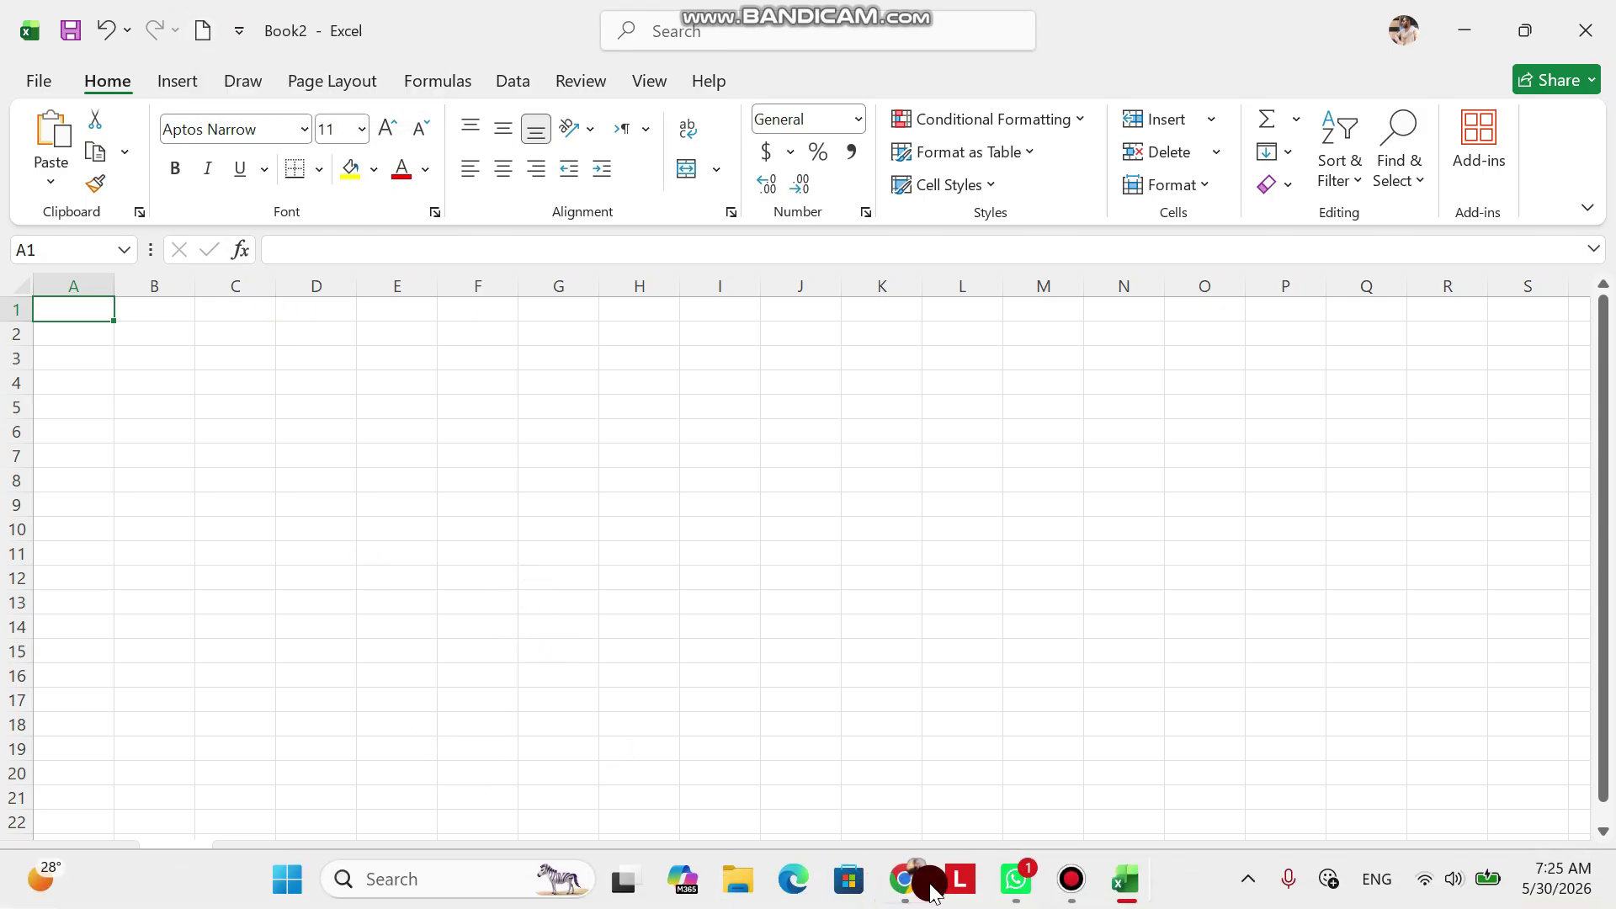
{"action": "mouse_move", "coordinate": [1126, 879]}
{"action": "left_click", "coordinate": [1048, 787]}
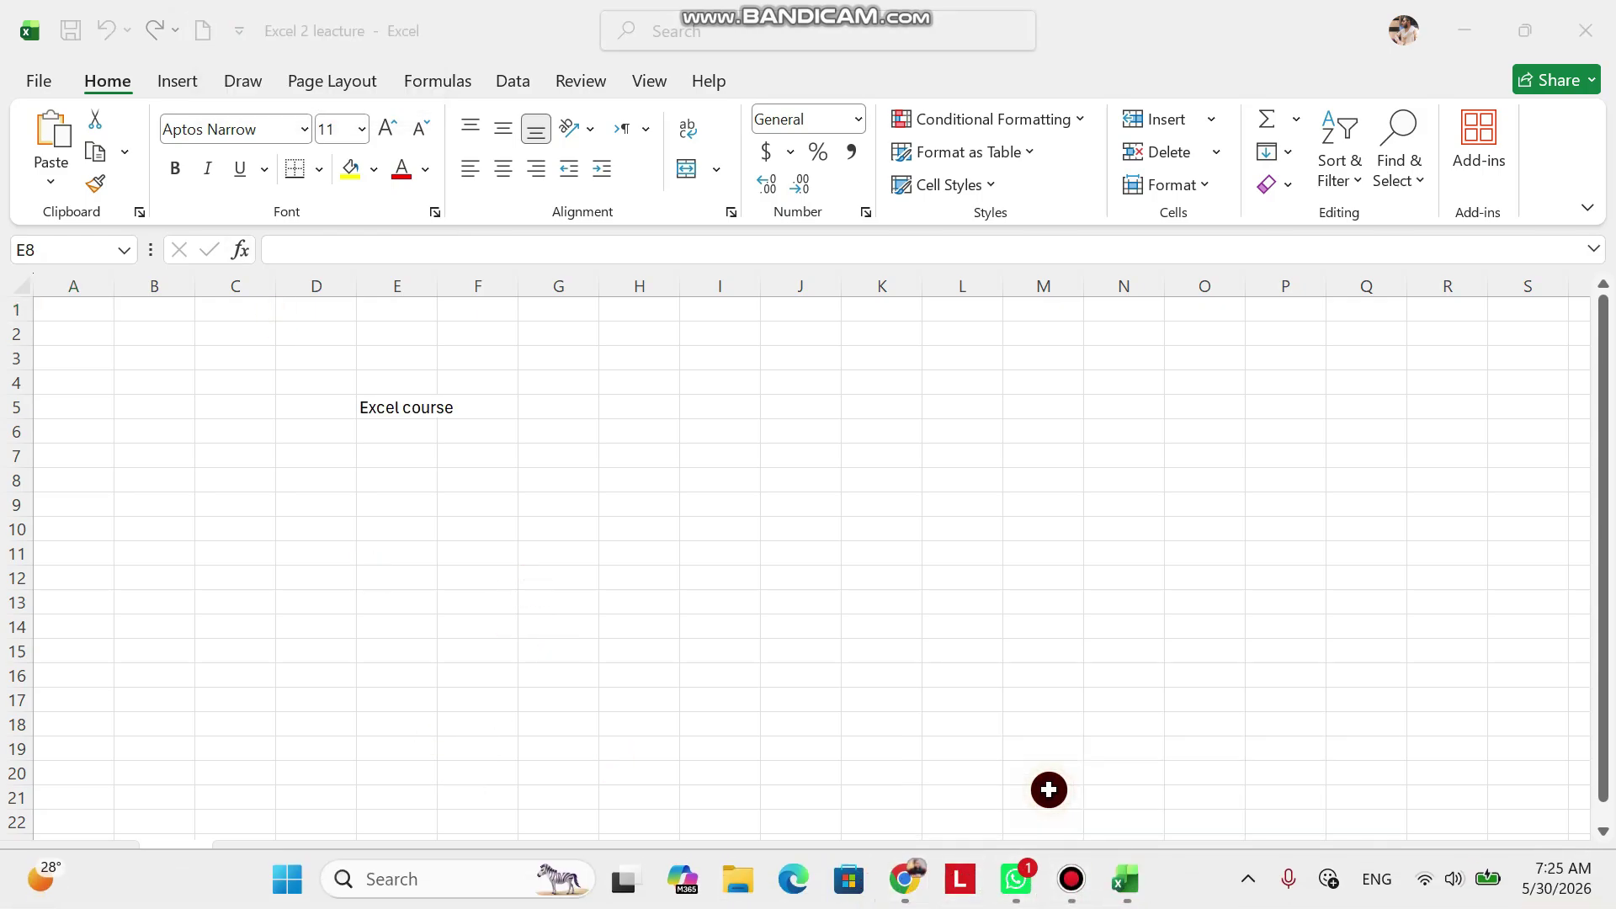
{"action": "left_click", "coordinate": [552, 407]}
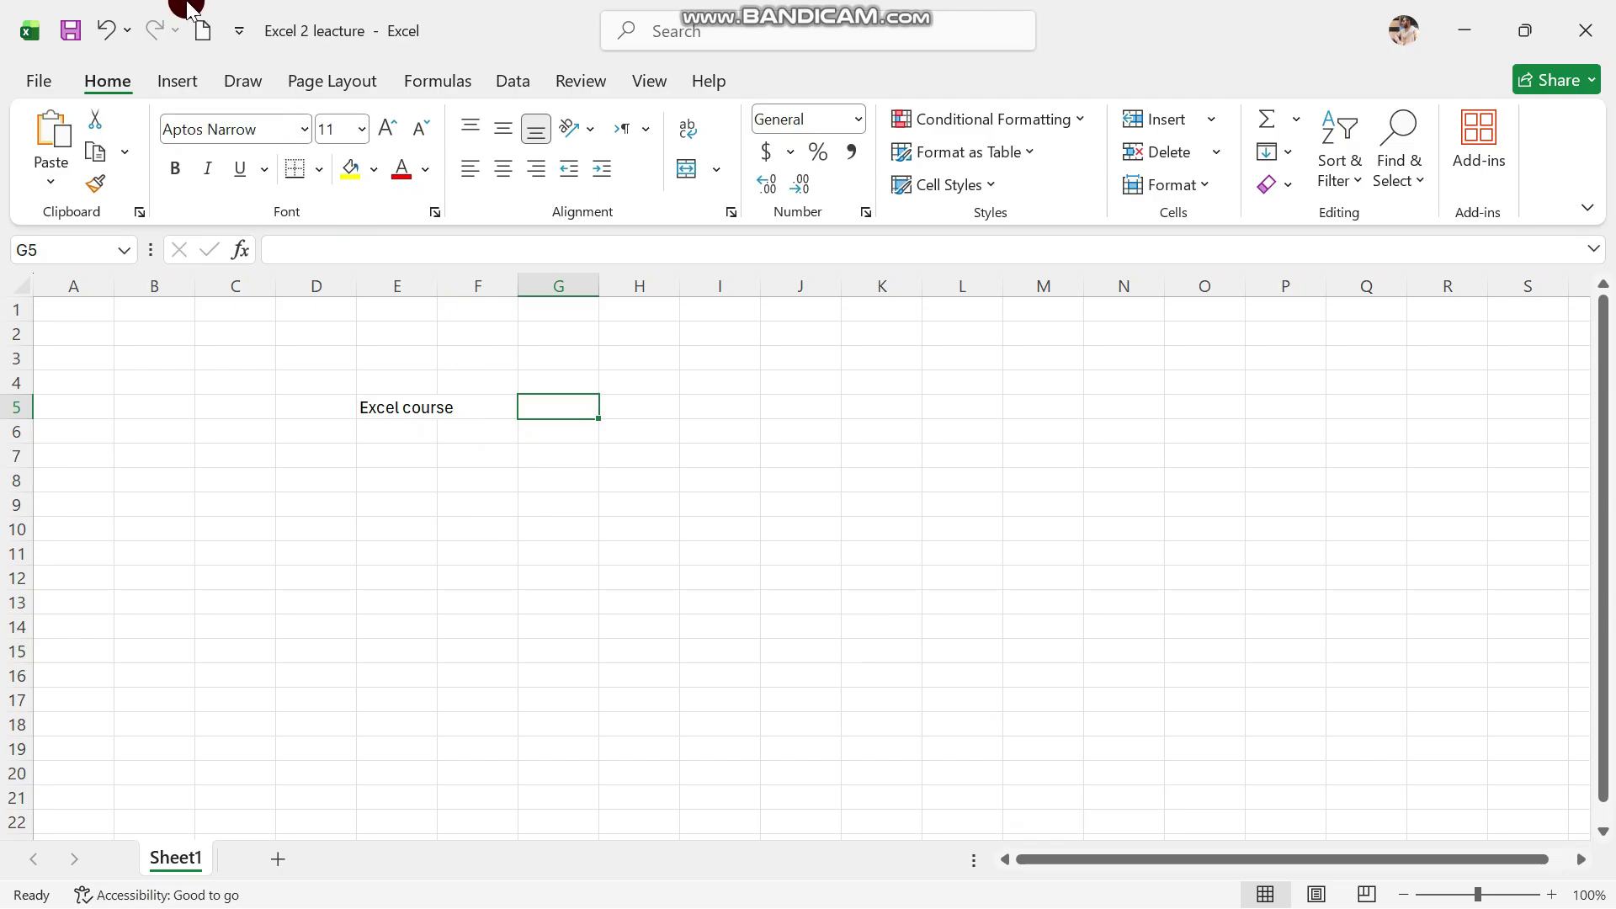
Add an Open shortcut to the Quick Access Toolbar and use it to reach the Open page
{"action": "left_click", "coordinate": [240, 31]}
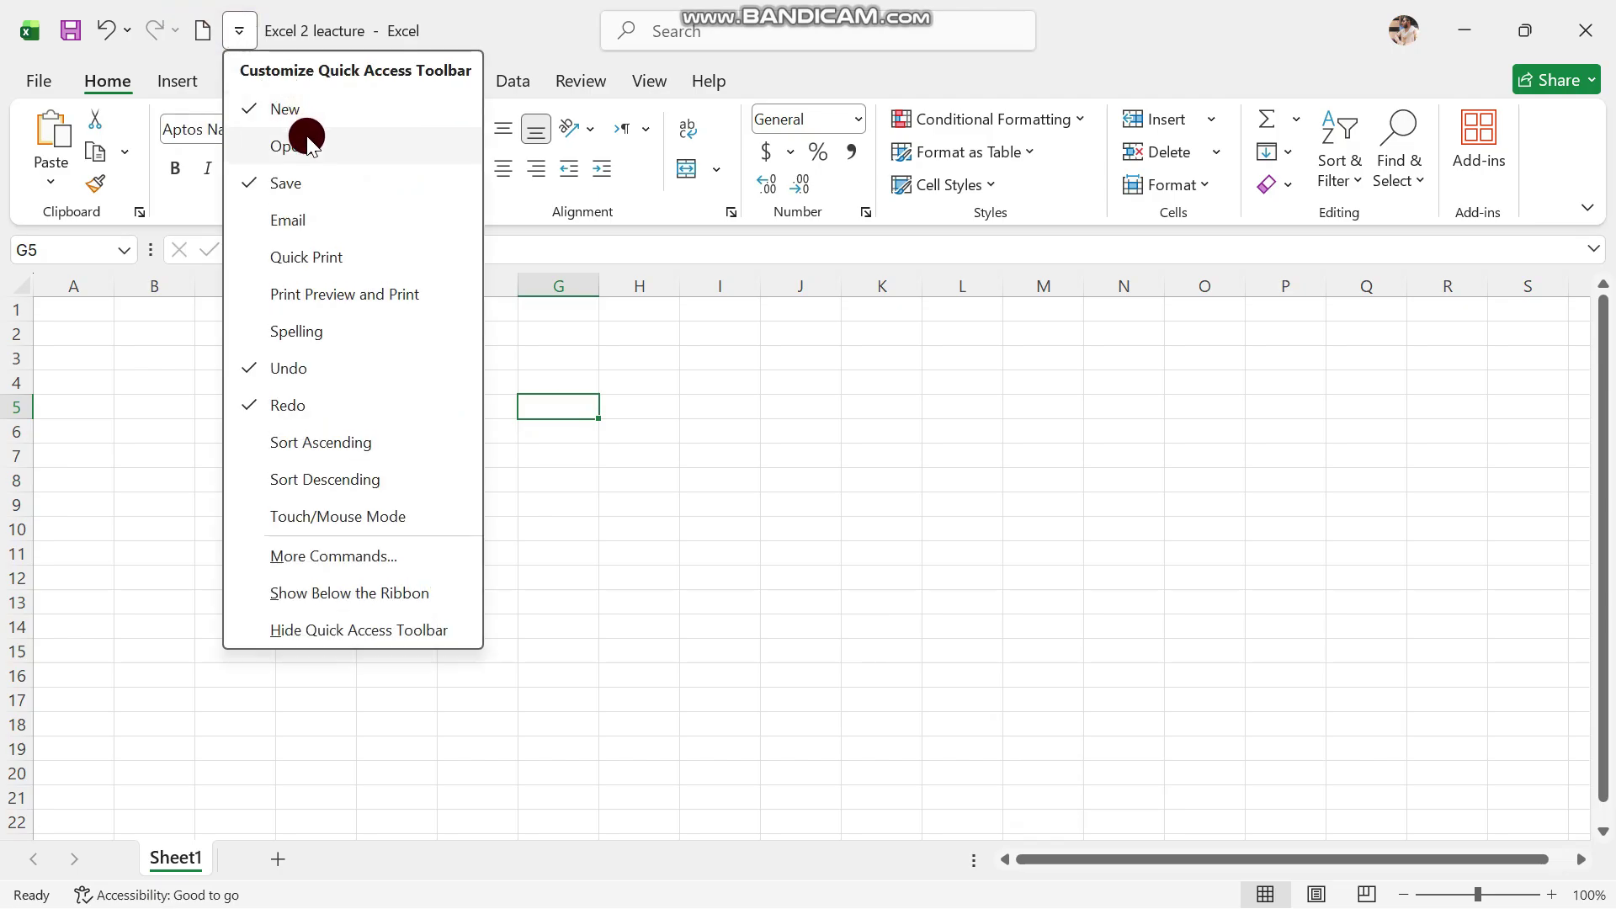
{"action": "left_click", "coordinate": [305, 141]}
{"action": "left_click", "coordinate": [241, 31]}
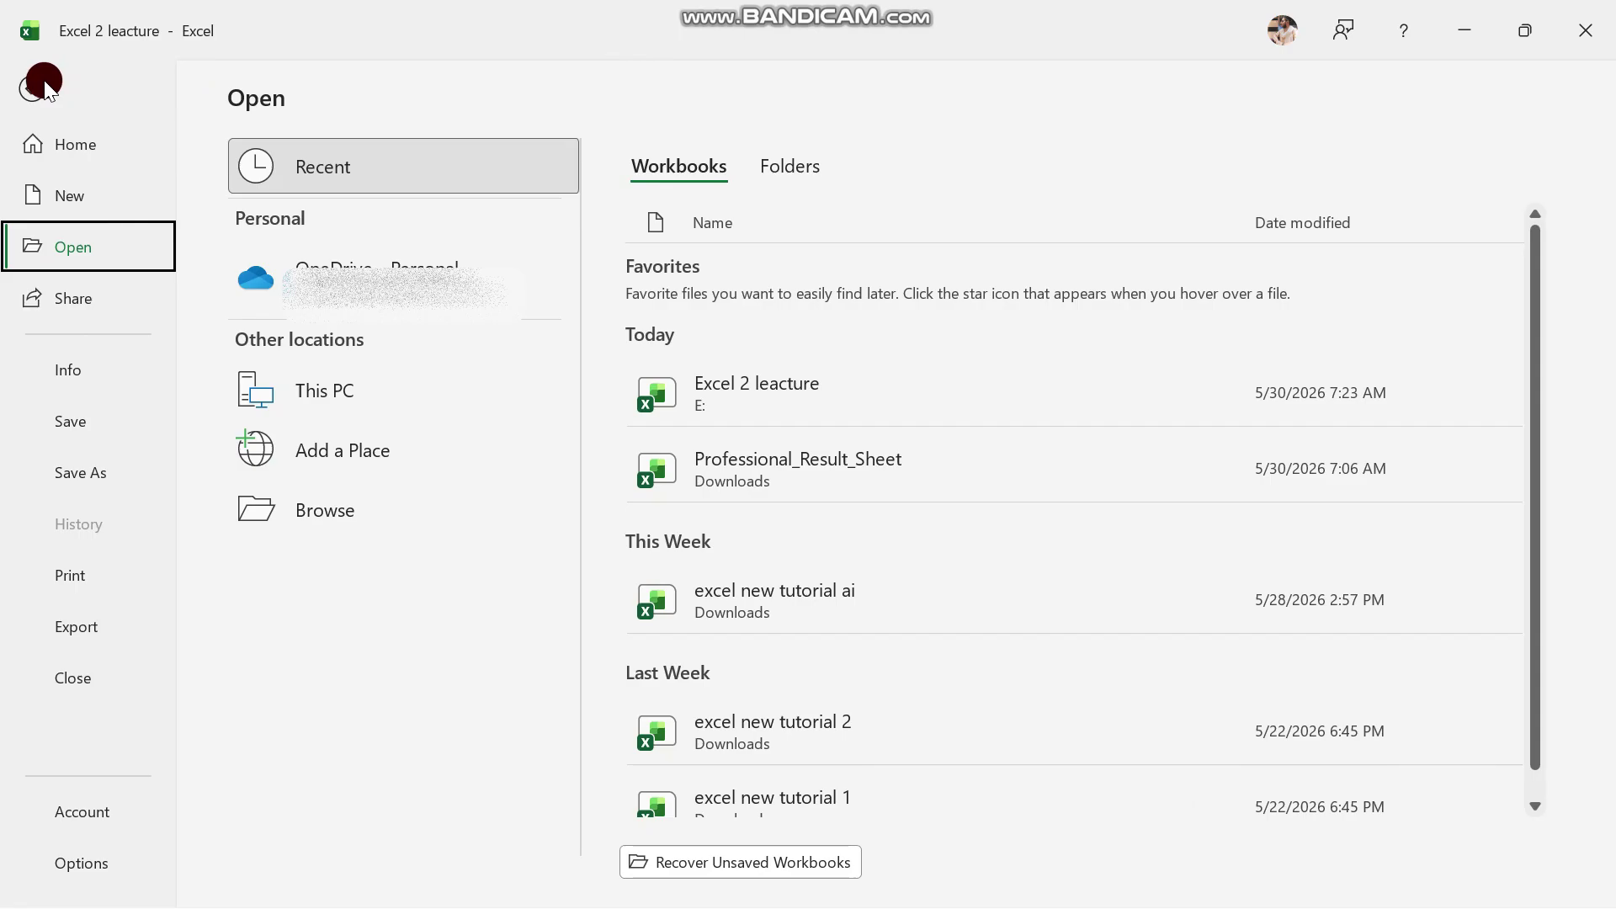
Leave the Open page for the 'Excel 2 leacture' sheet and select cell F10
{"action": "left_click", "coordinate": [42, 84]}
{"action": "left_click", "coordinate": [503, 529]}
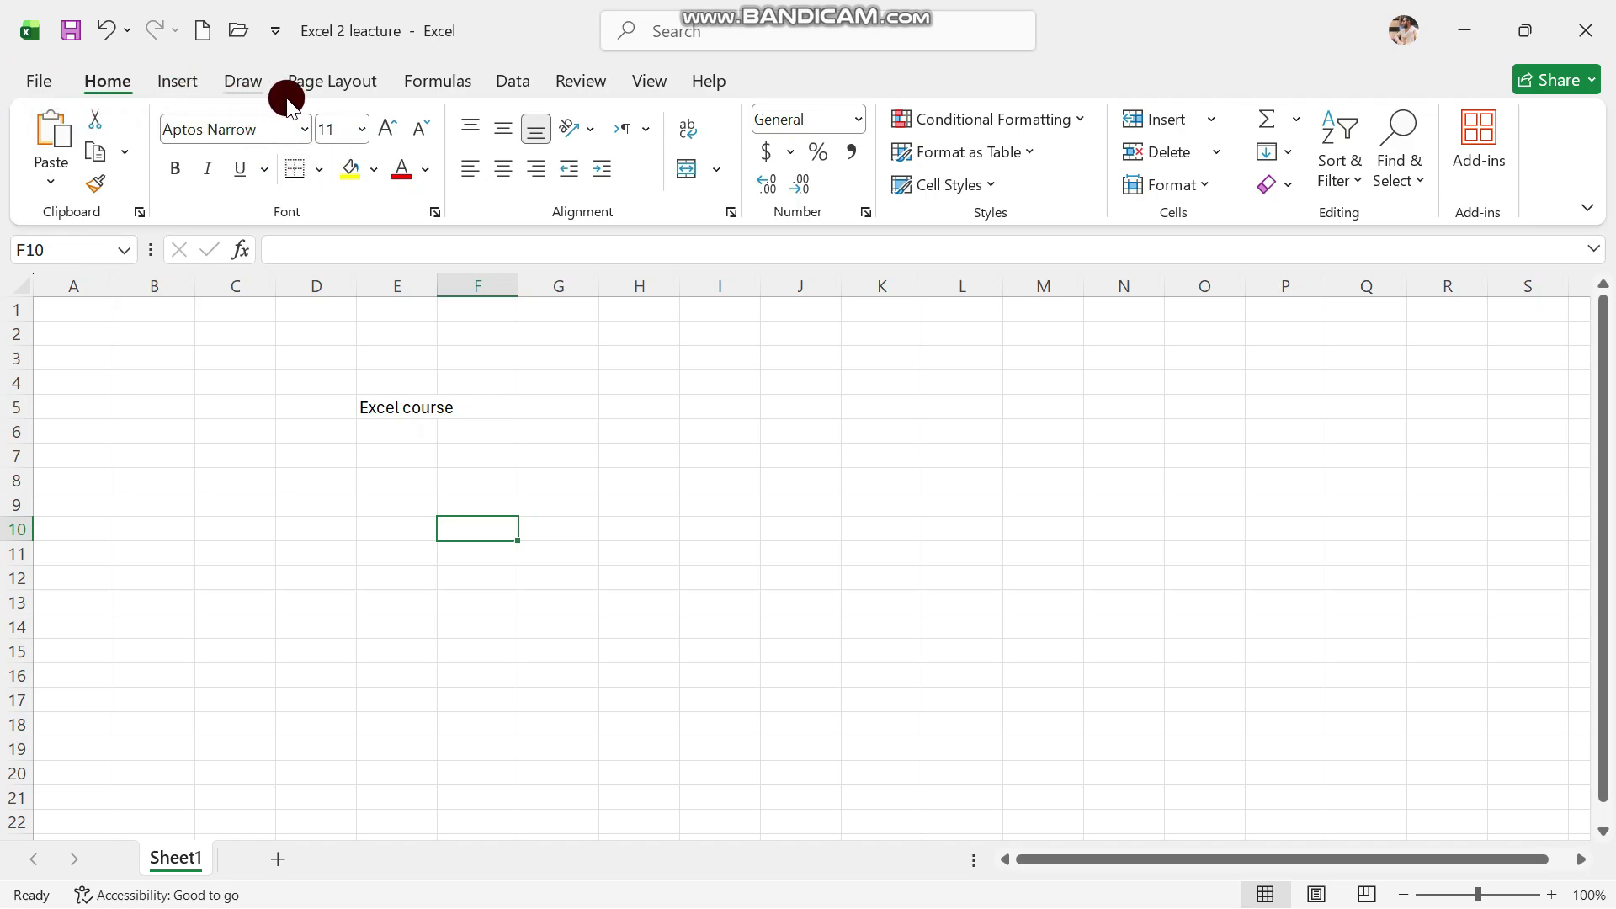
Browse the Insert and Draw tabs, then enter 'Alt' in cell F10 and select J4
{"action": "left_click", "coordinate": [207, 79]}
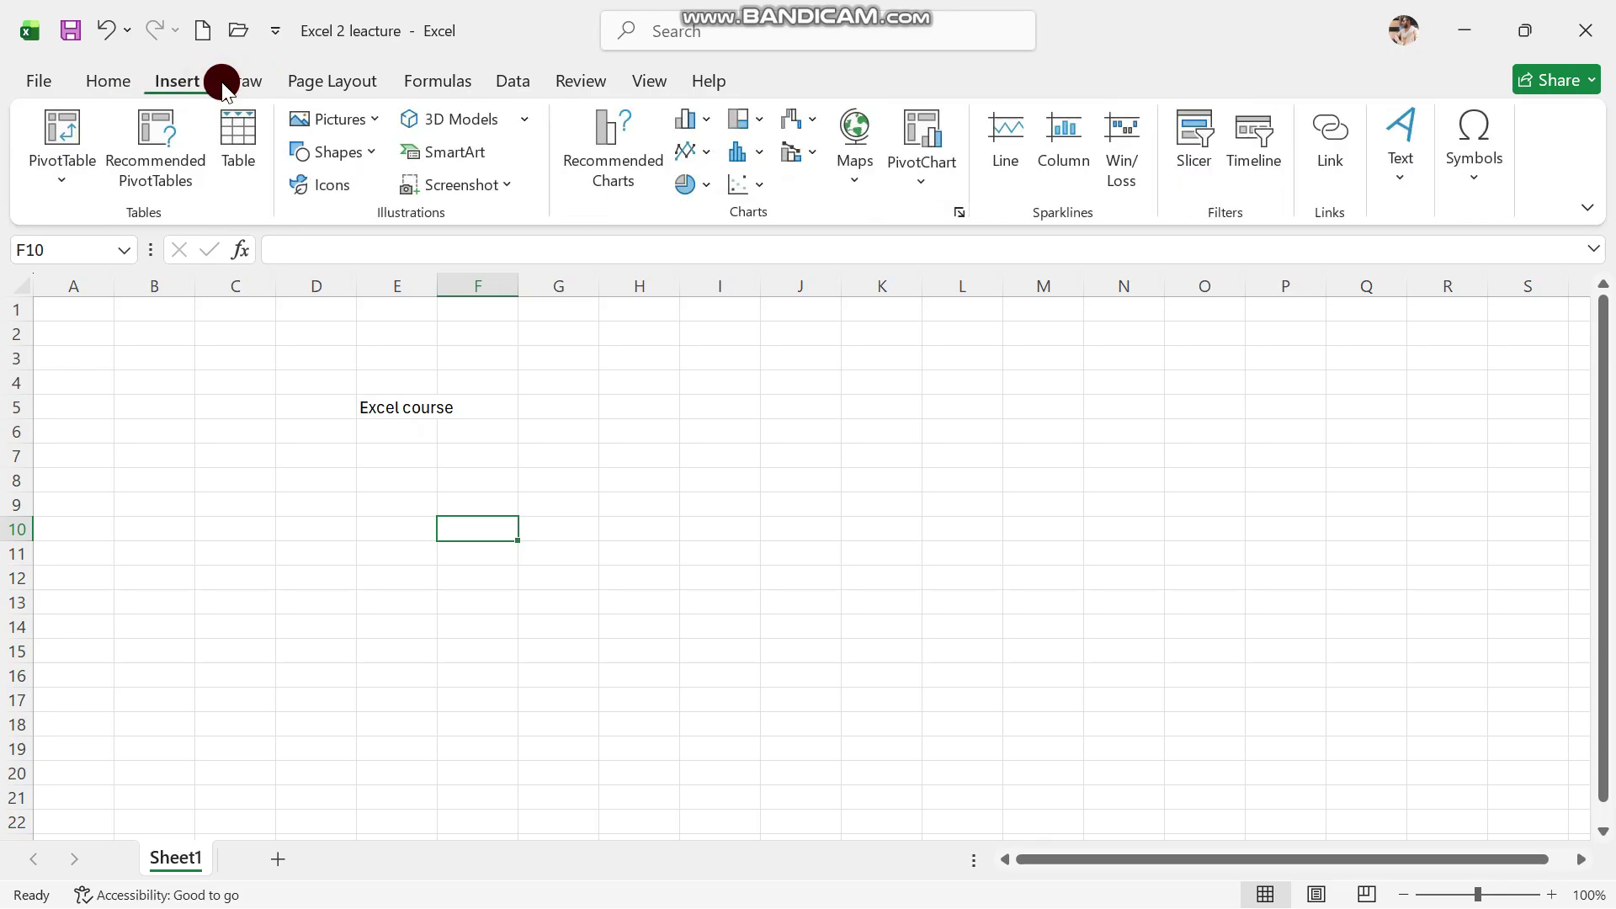
{"action": "left_click", "coordinate": [245, 82]}
{"action": "left_click", "coordinate": [103, 91]}
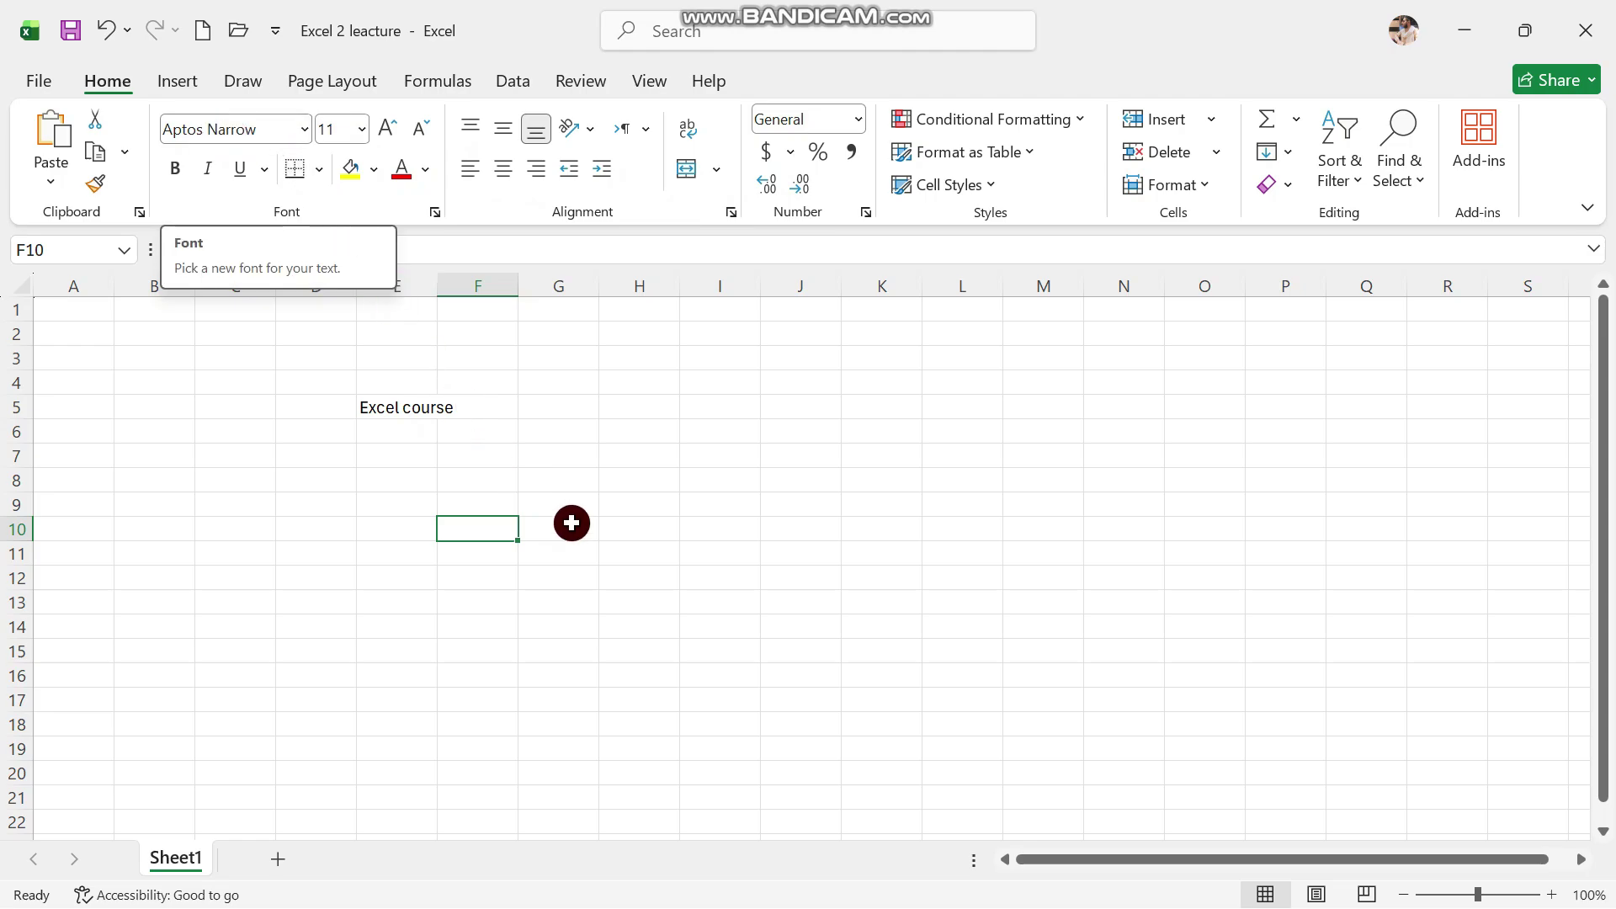
{"action": "type", "text": "Alt"}
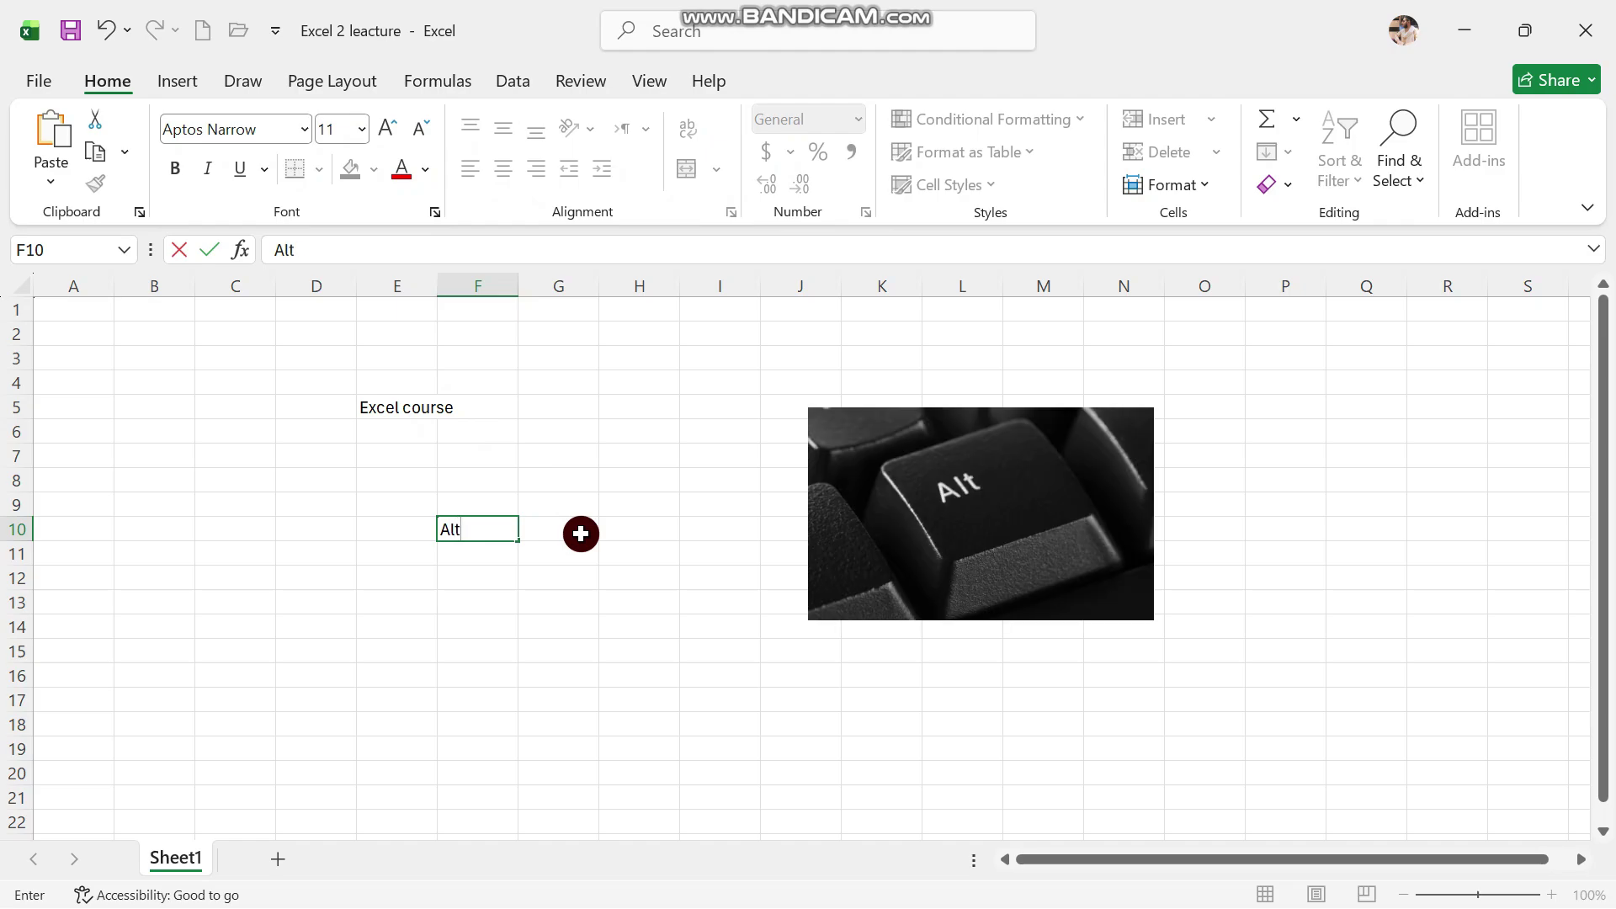
{"action": "key", "text": "alt"}
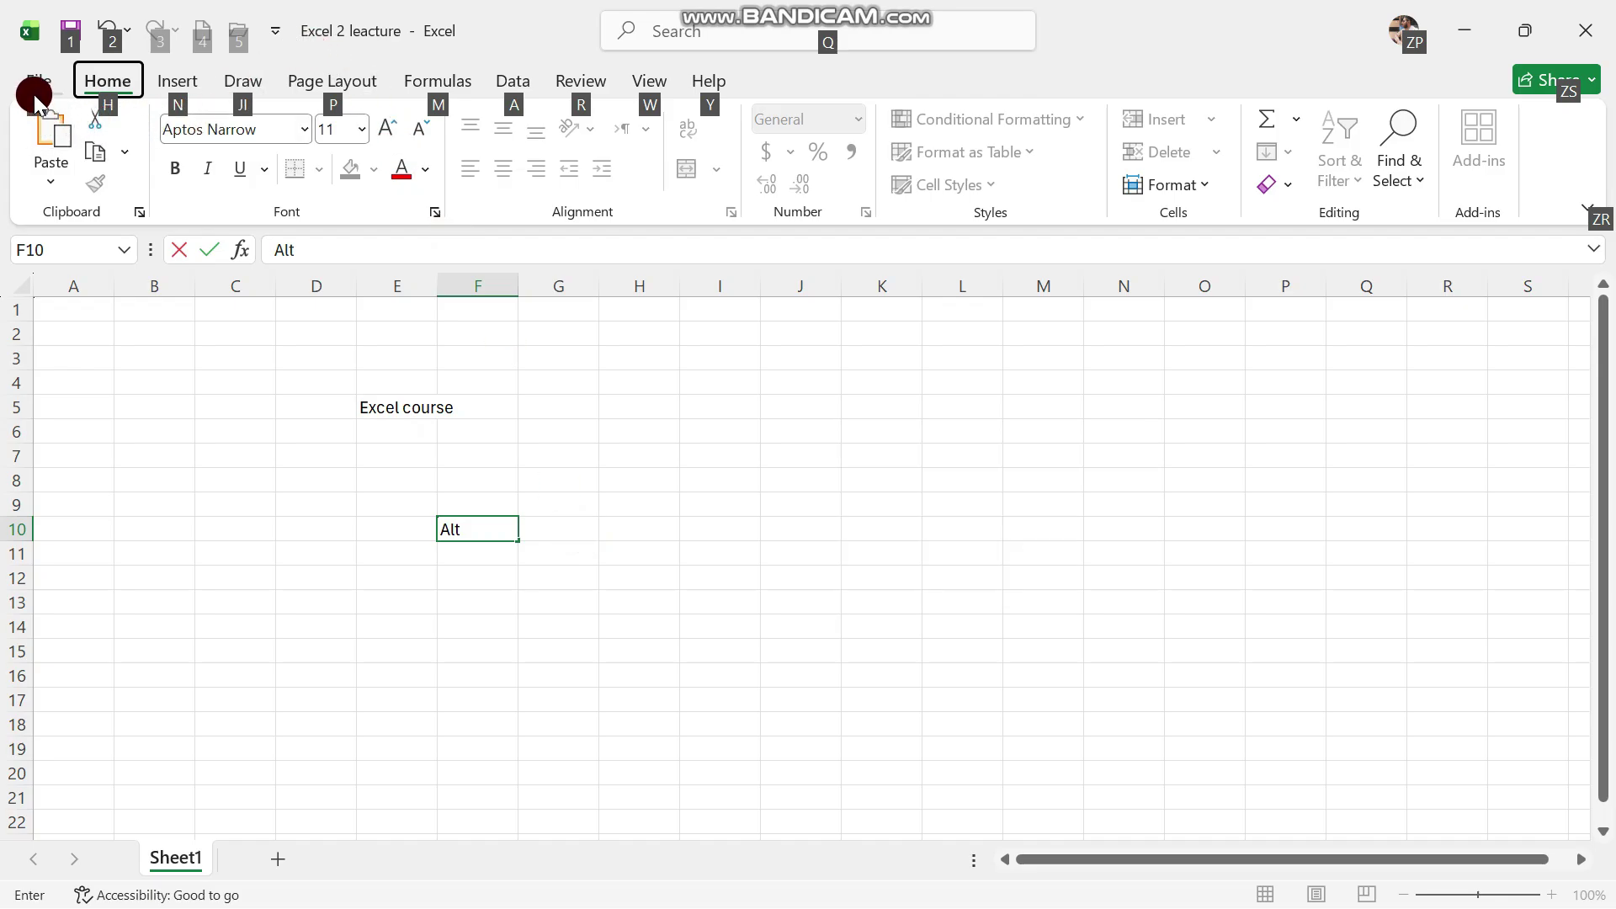
{"action": "left_click", "coordinate": [801, 377]}
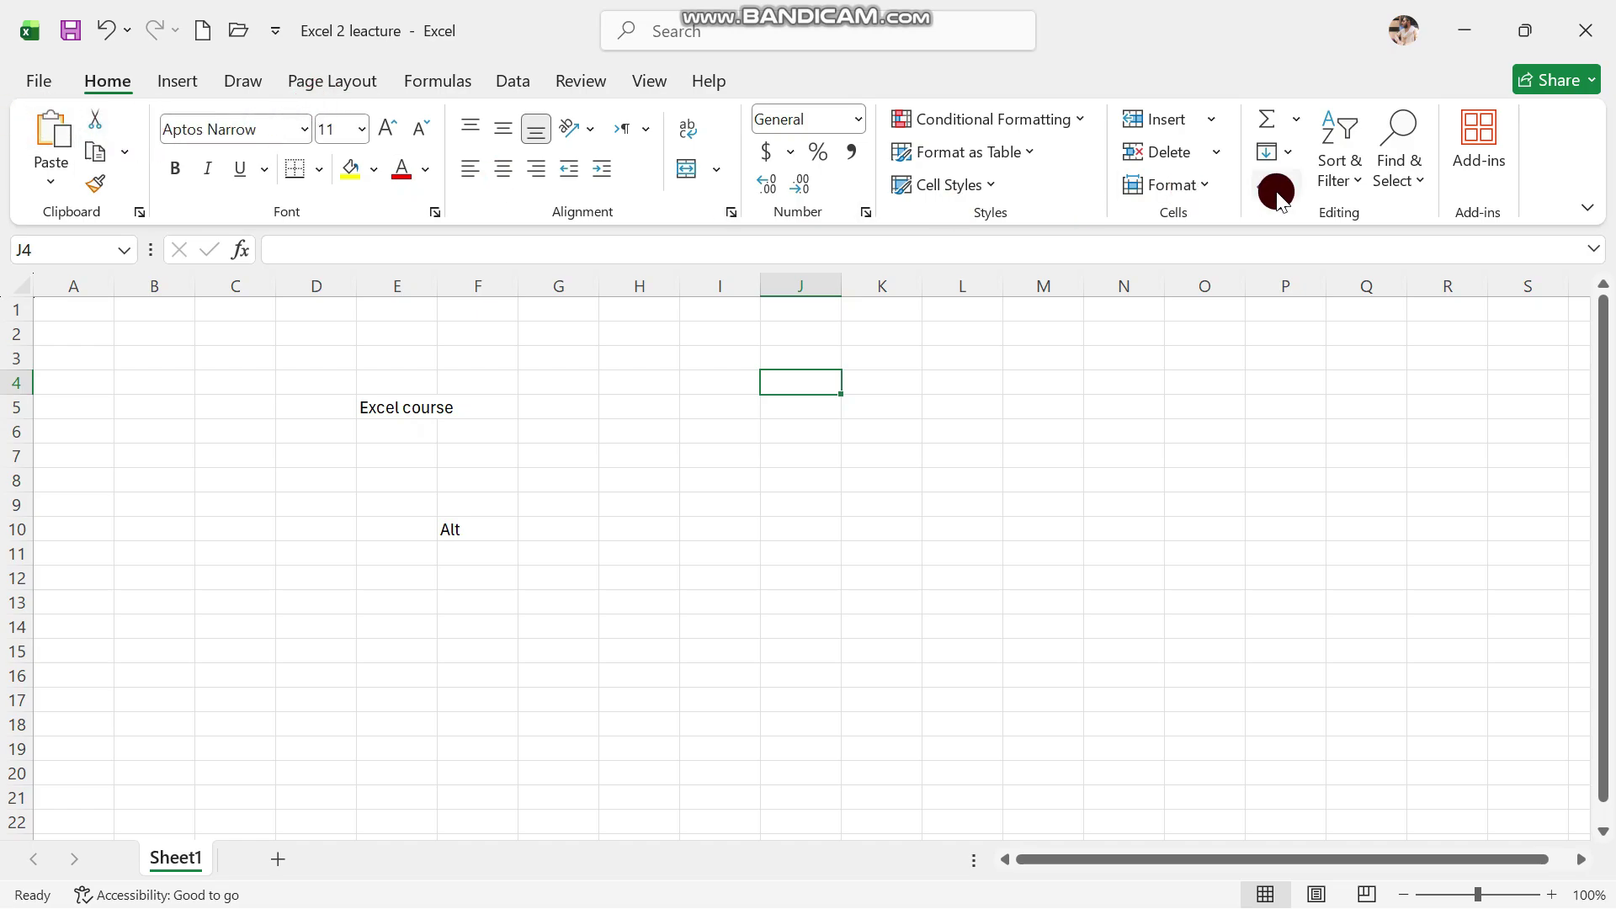
{"action": "left_click", "coordinate": [1587, 215]}
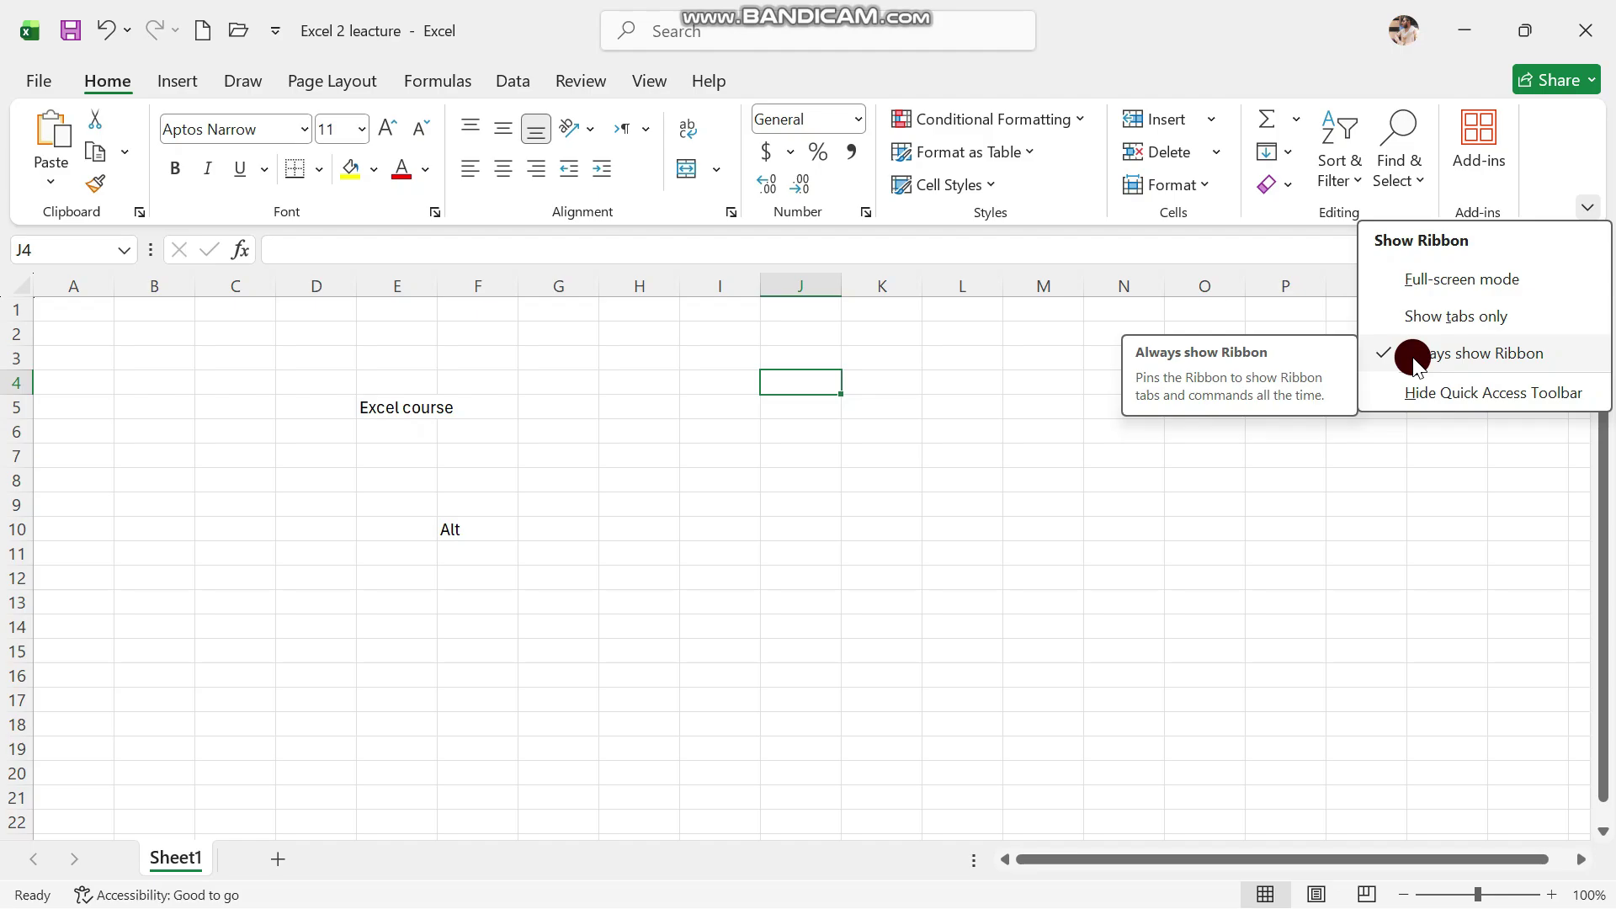
{"action": "left_click", "coordinate": [1454, 280]}
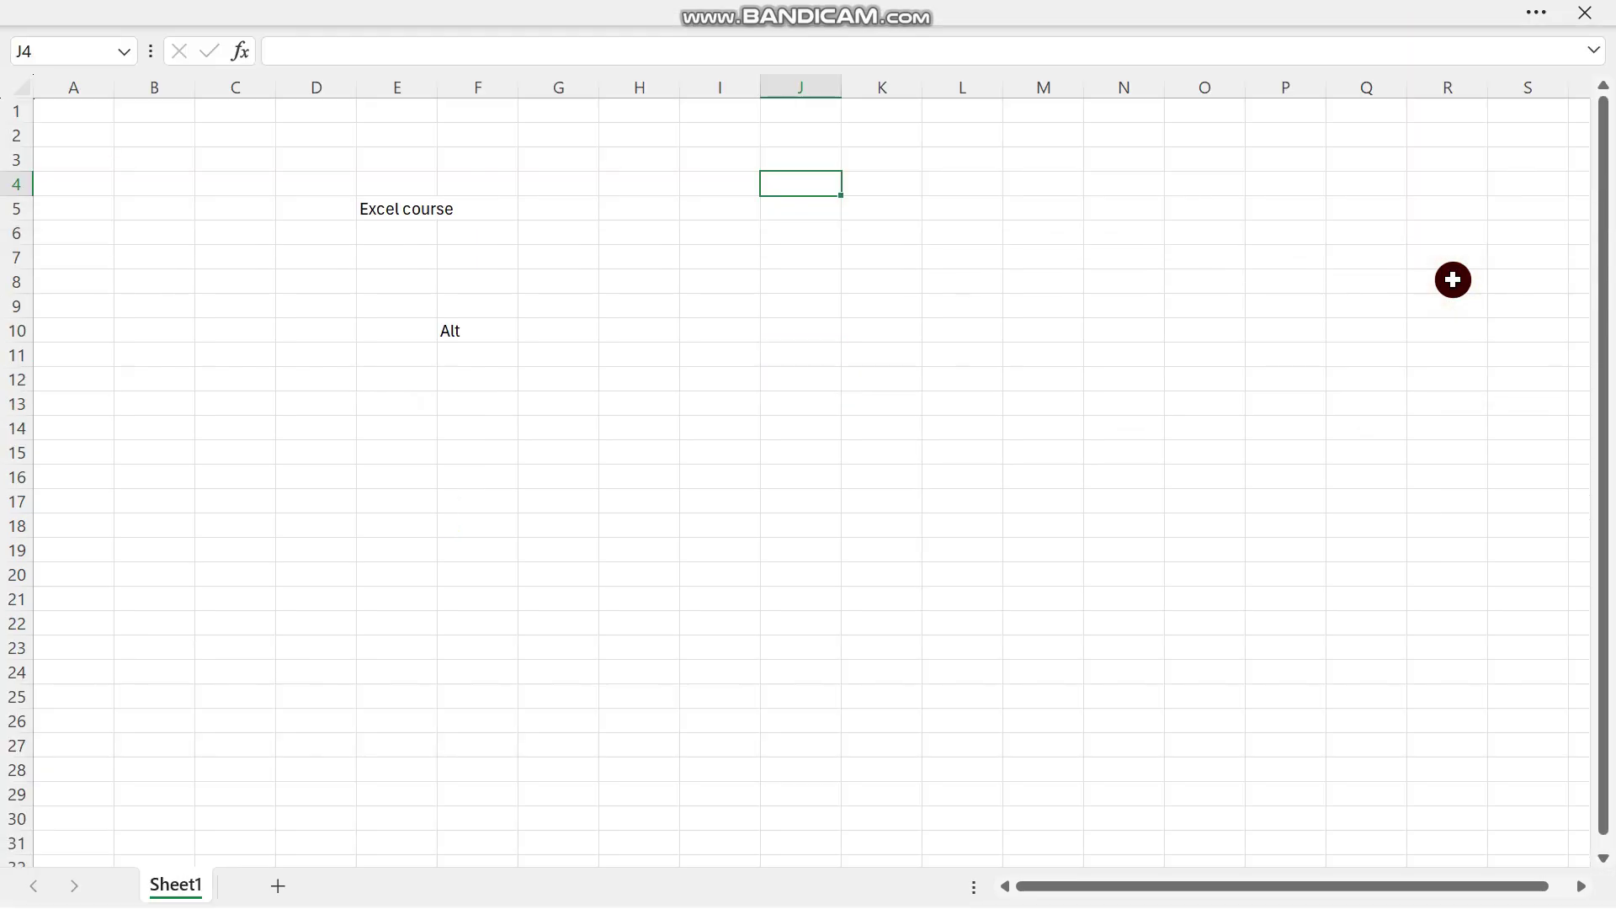
{"action": "left_click", "coordinate": [856, 287]}
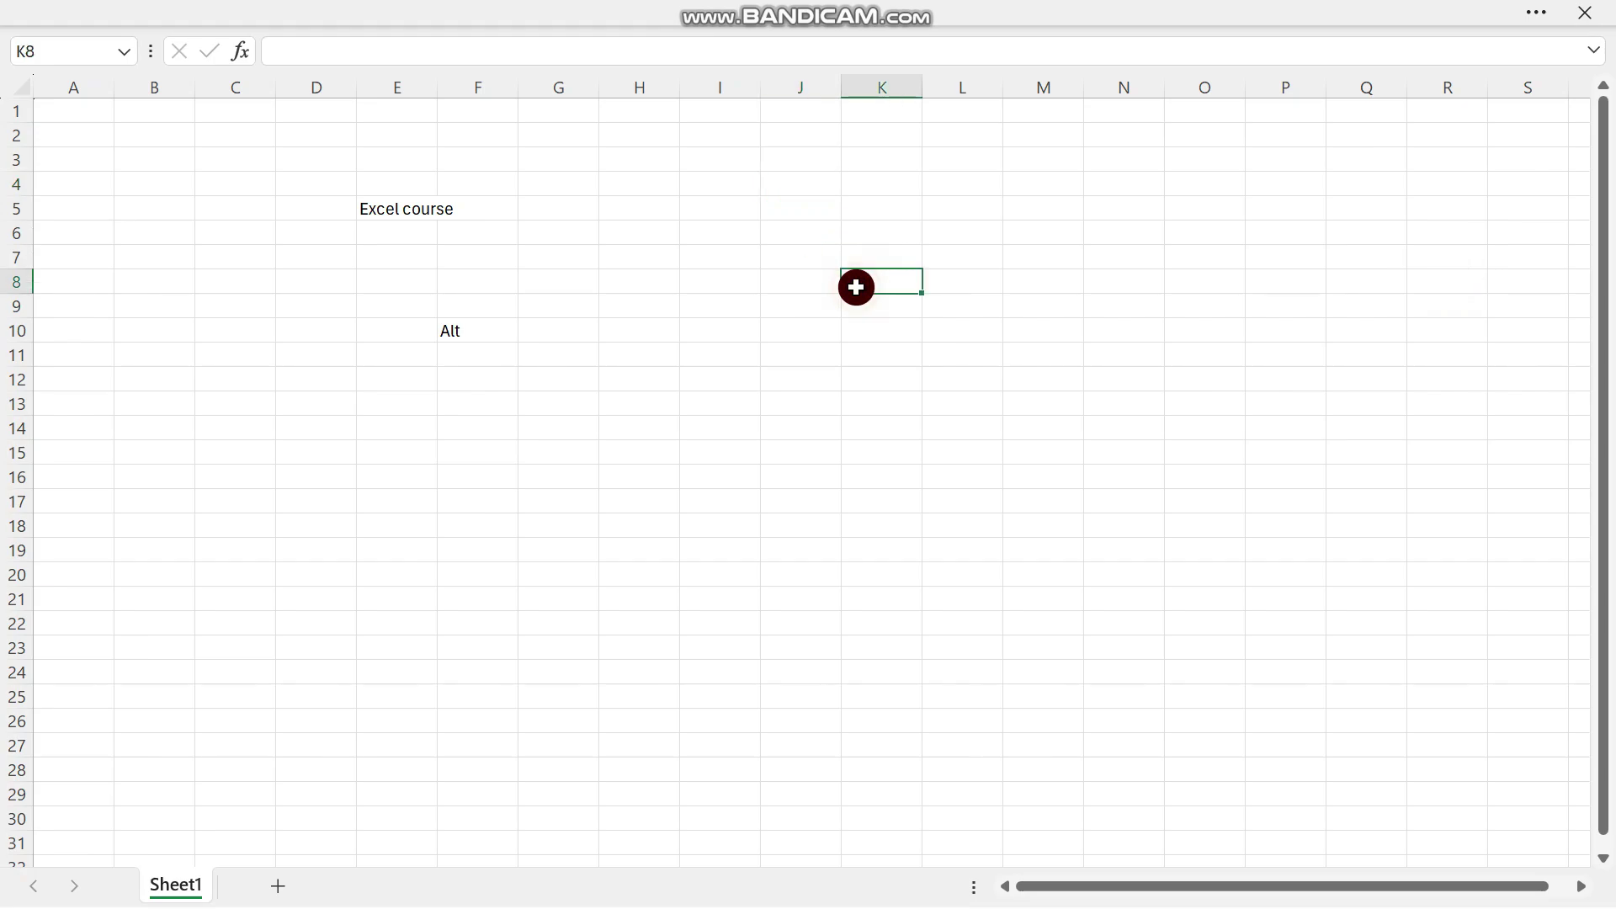
{"action": "left_click", "coordinate": [1535, 14]}
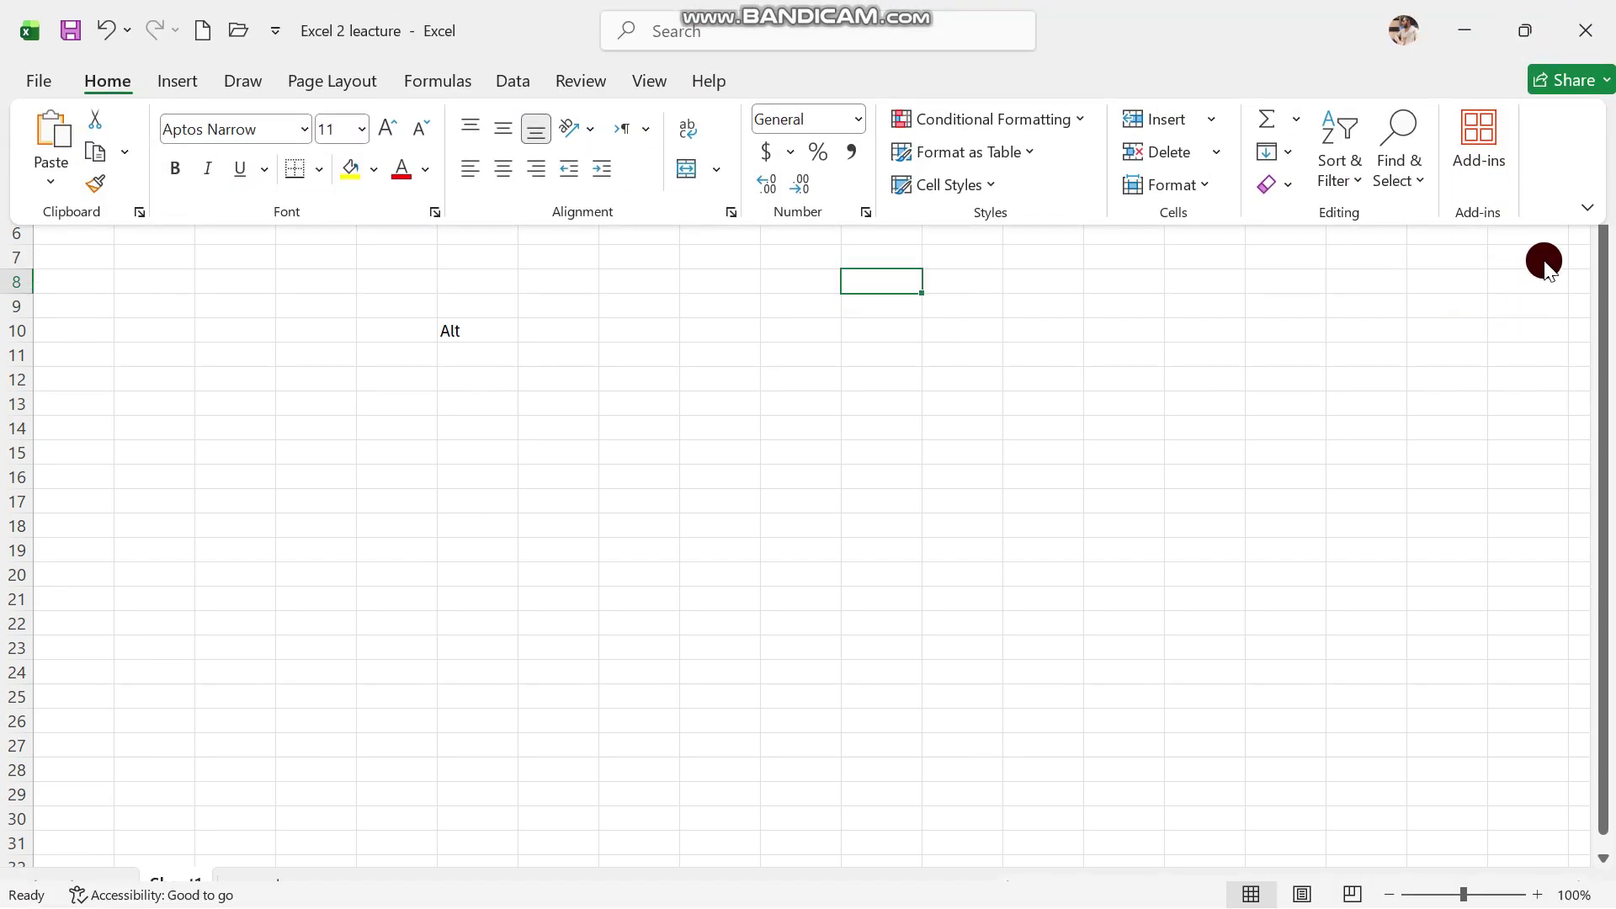
{"action": "left_click", "coordinate": [1587, 202]}
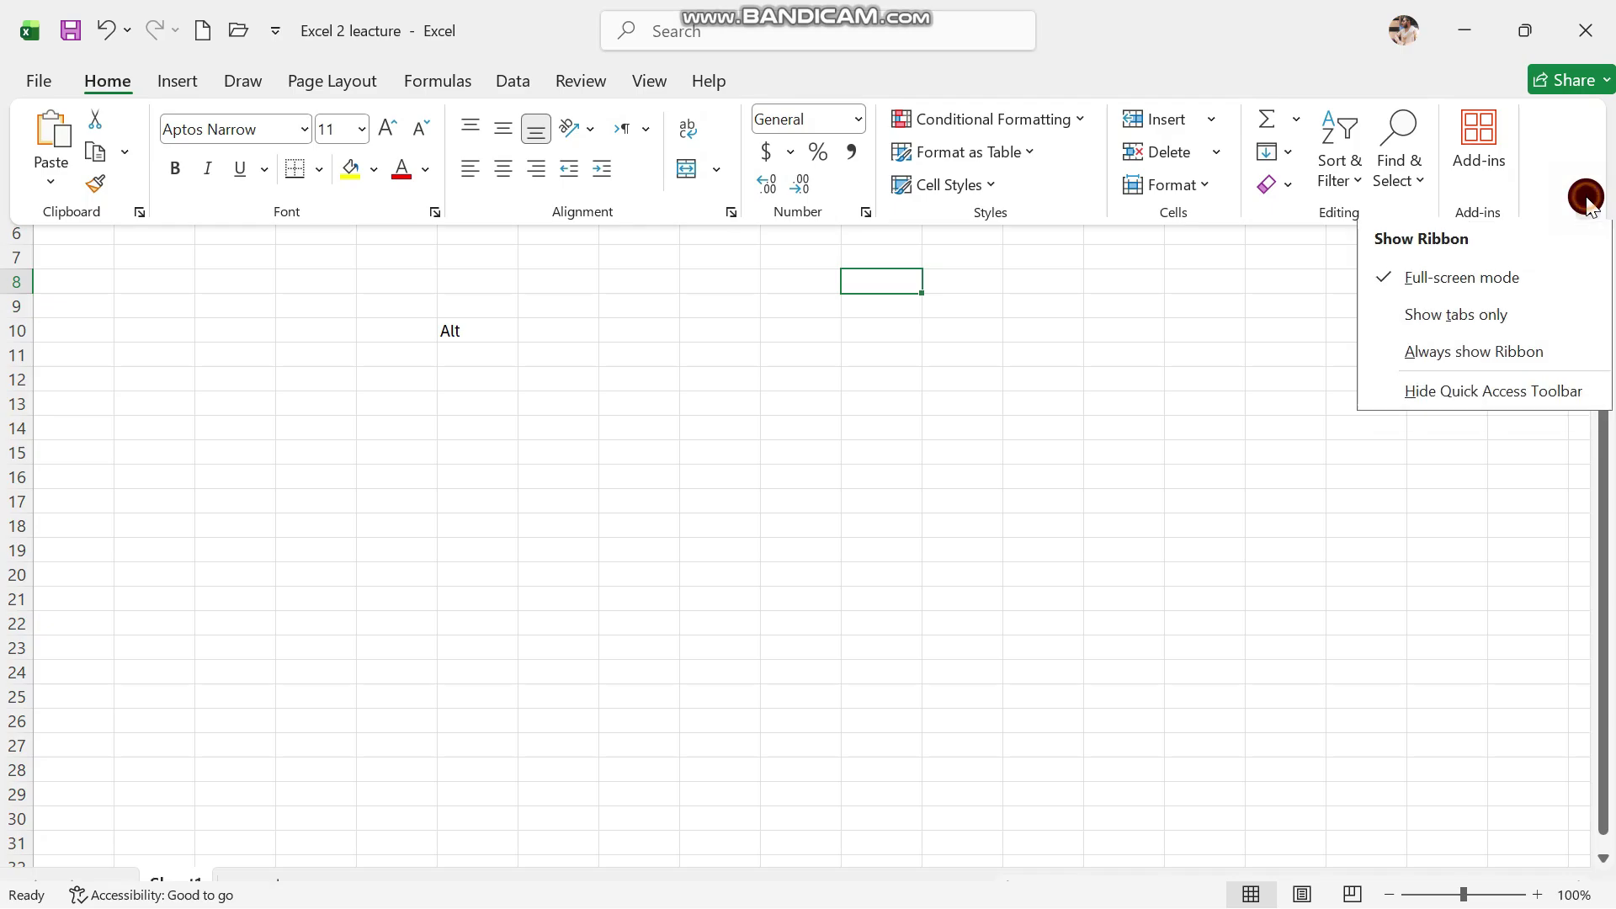
{"action": "left_click", "coordinate": [1495, 315]}
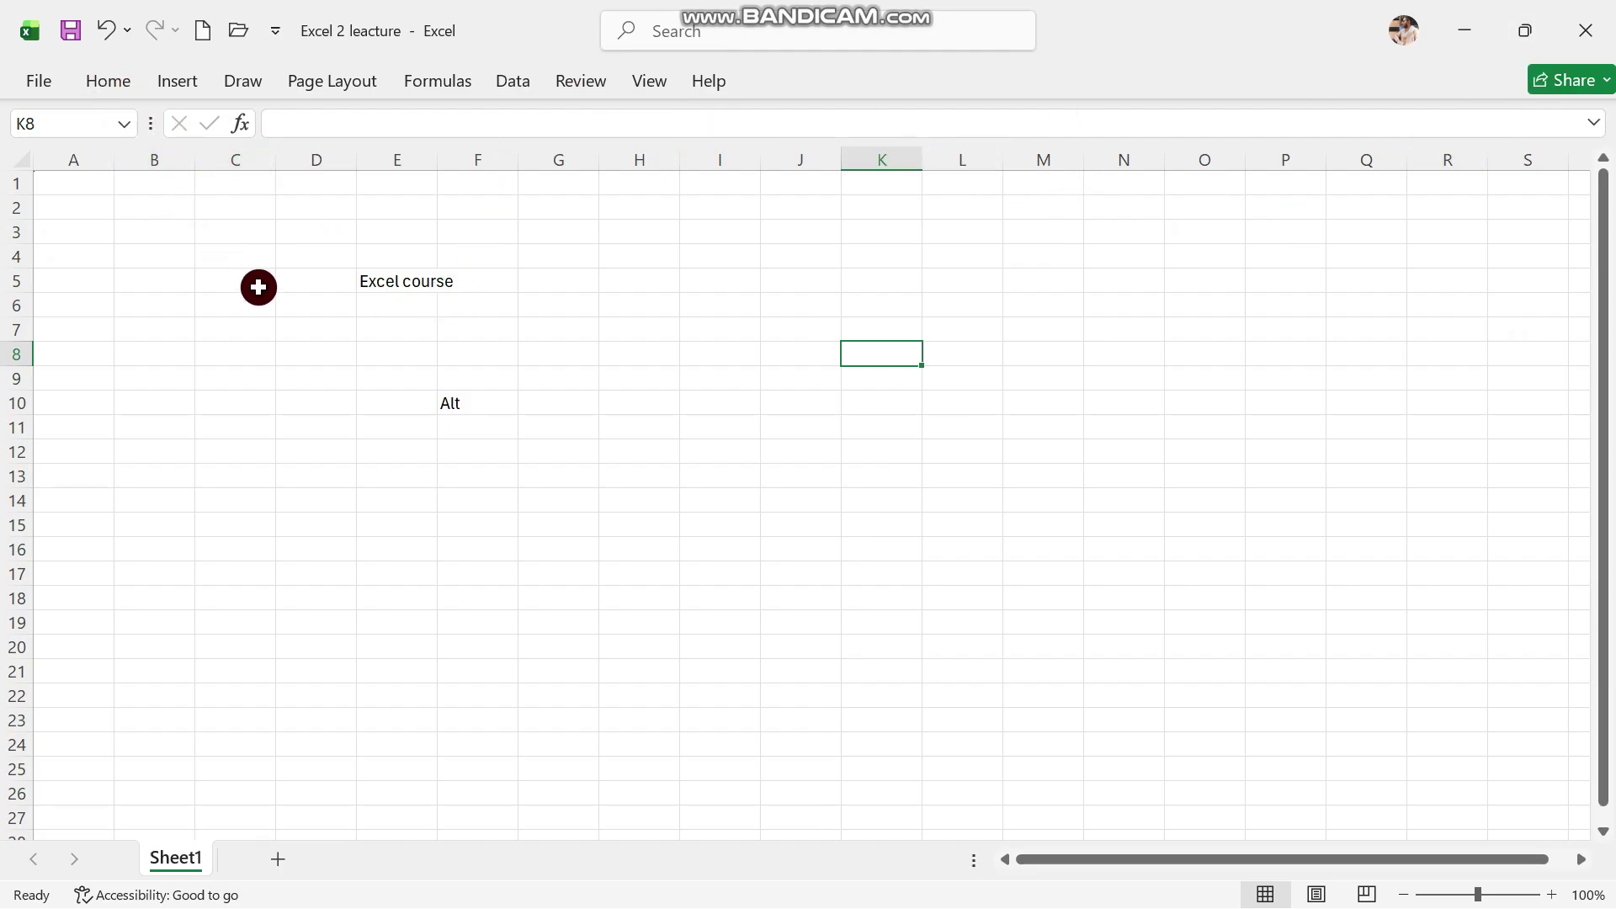
{"action": "left_click", "coordinate": [118, 84]}
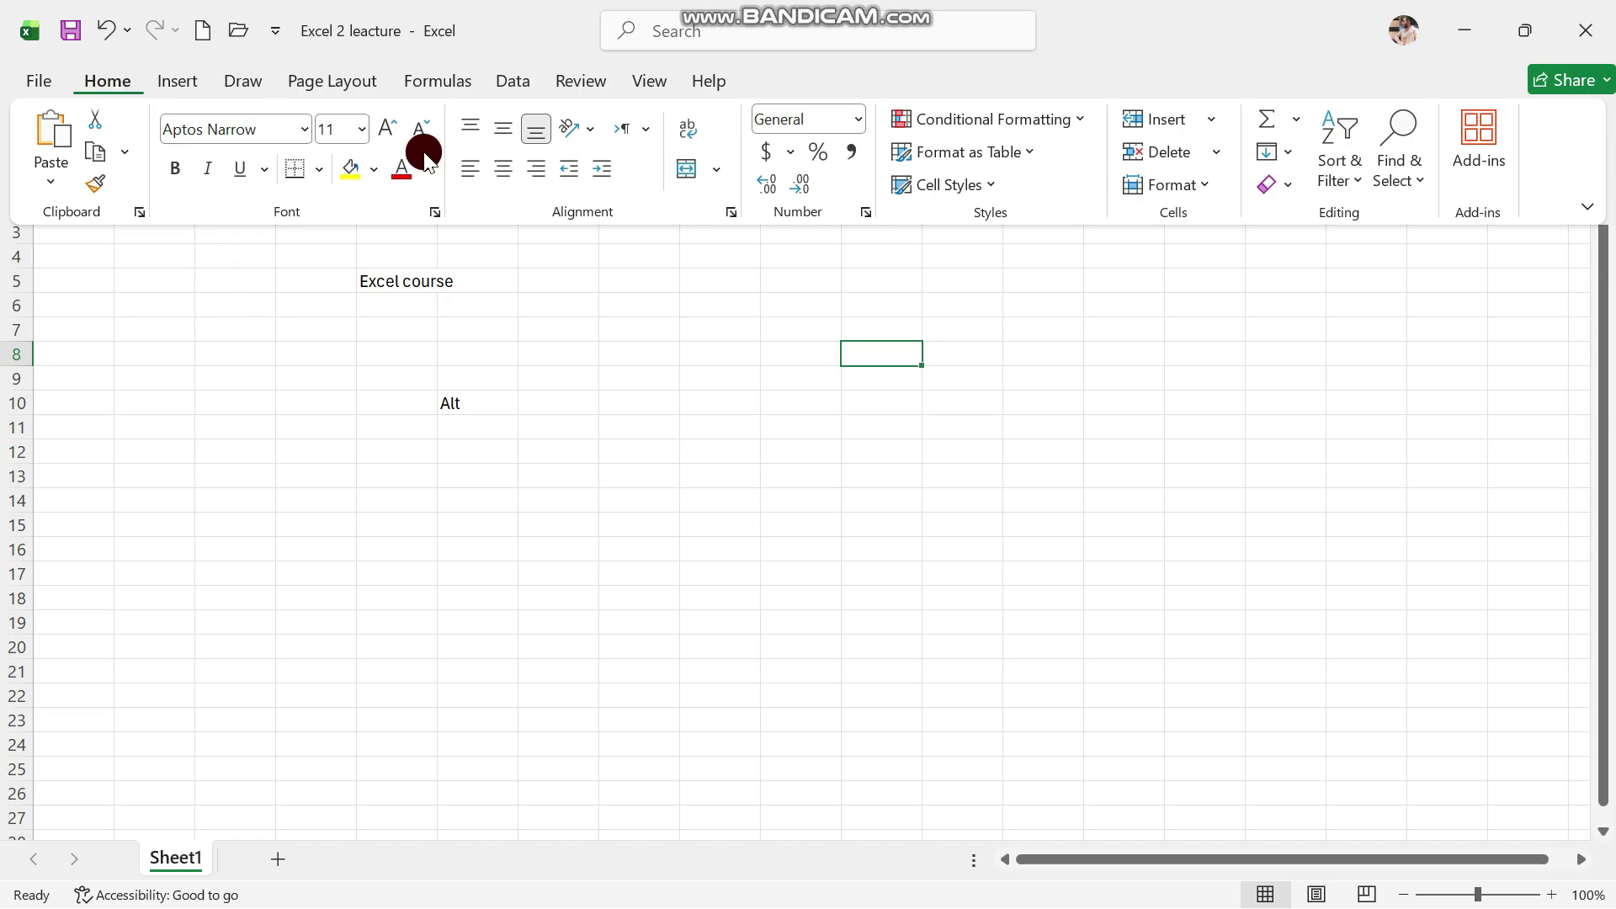
{"action": "left_click", "coordinate": [1586, 206]}
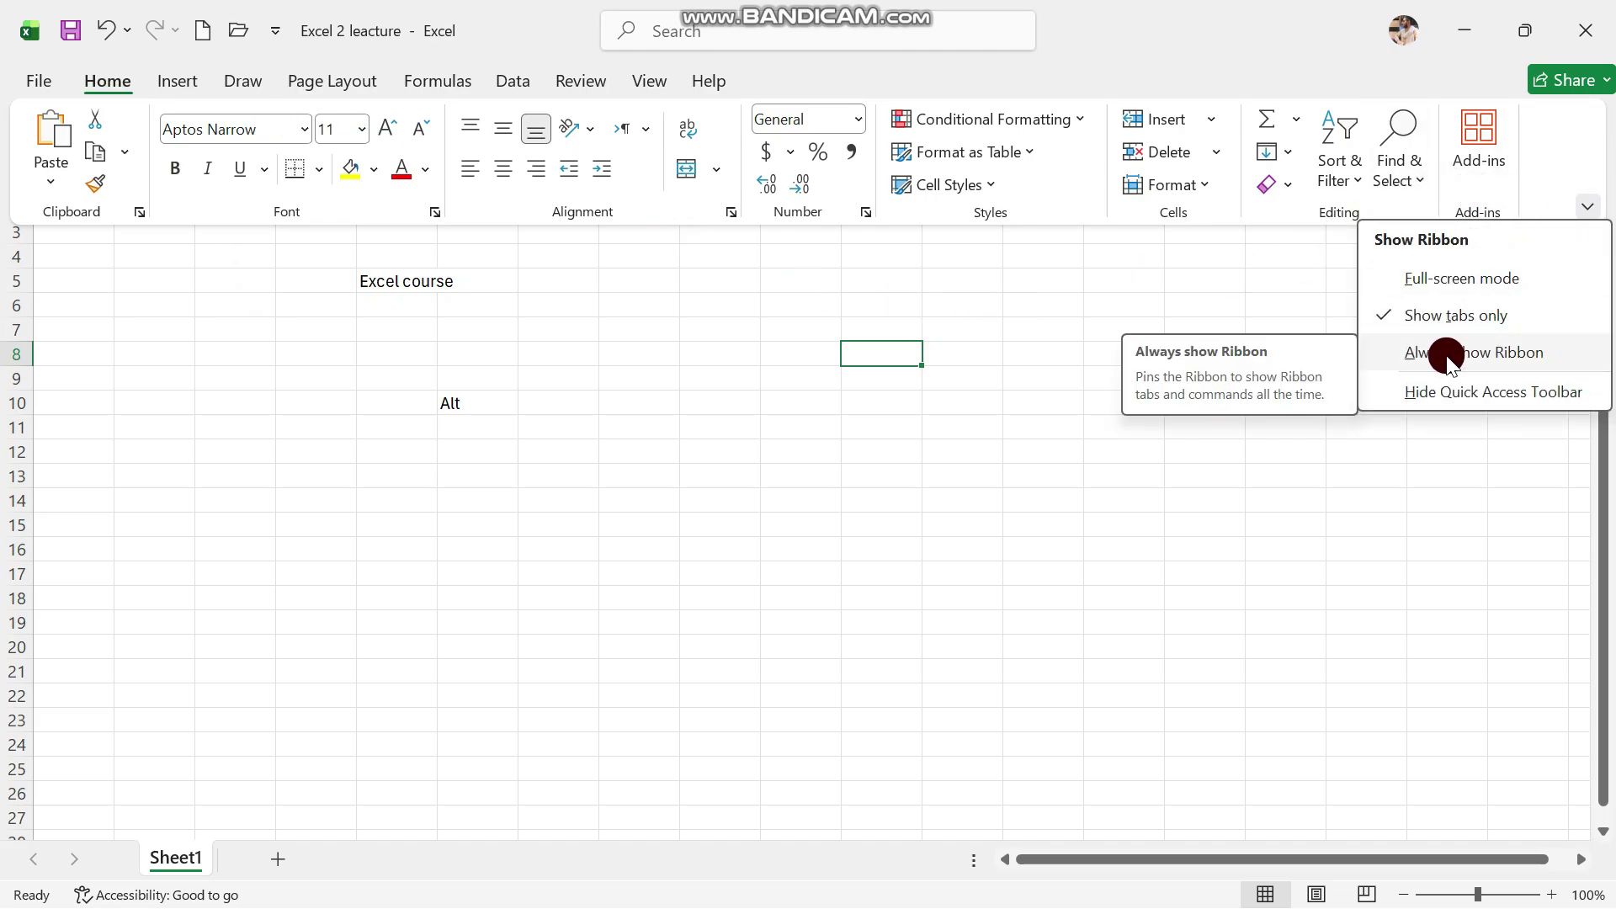
{"action": "left_click", "coordinate": [1410, 353]}
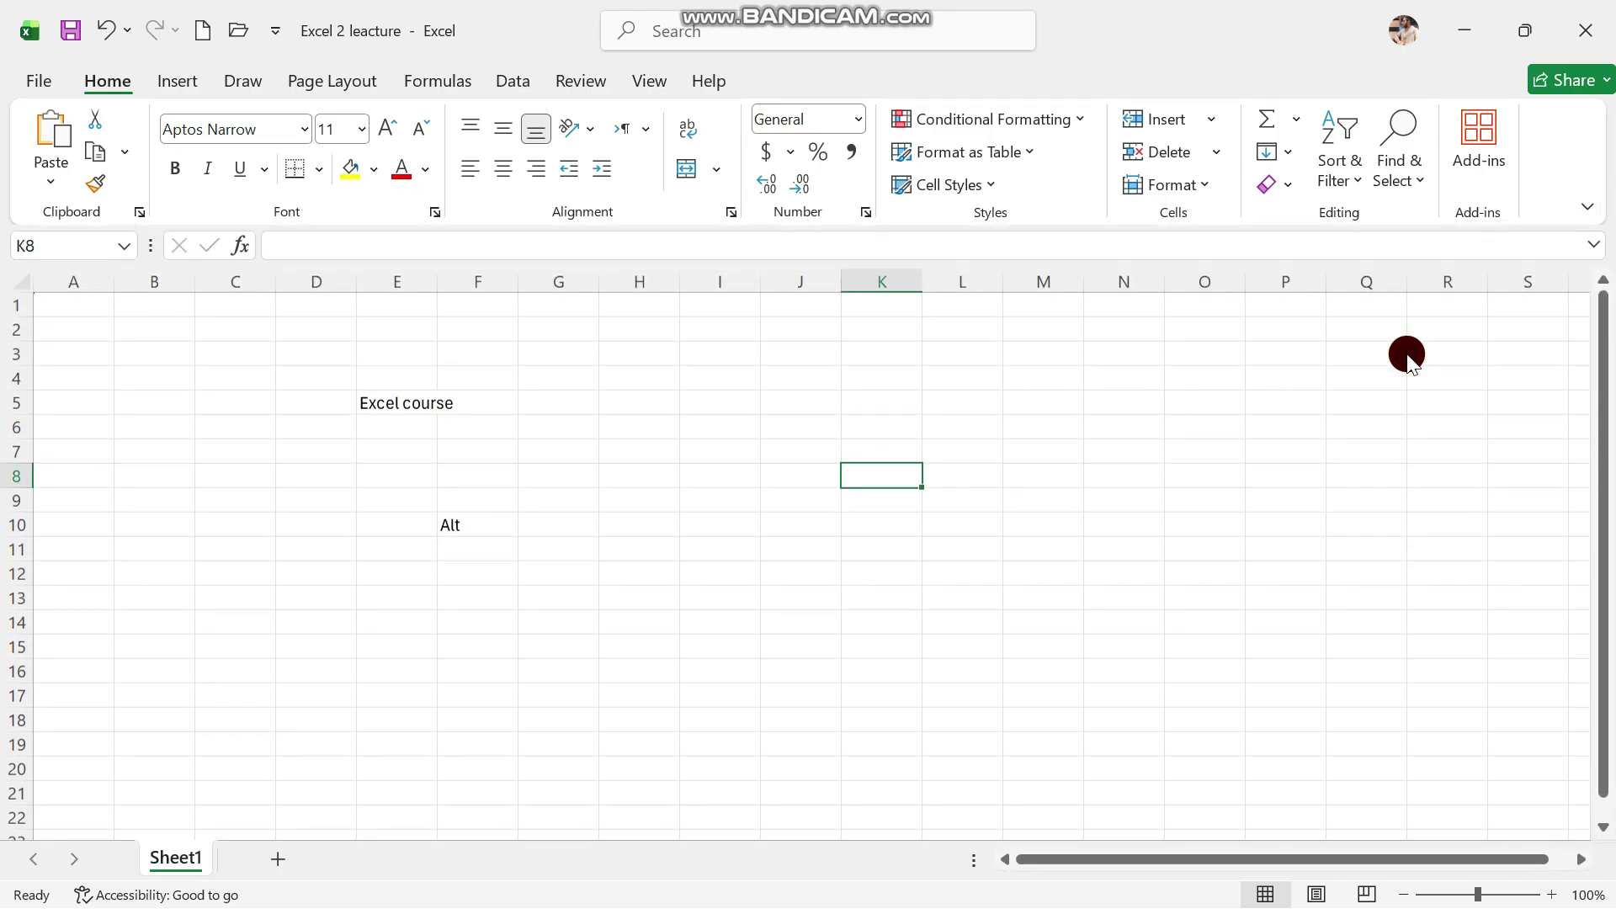
Fill cell I7 with blue from the Fill Color palette, then select I8 and I9
{"action": "left_click", "coordinate": [745, 466]}
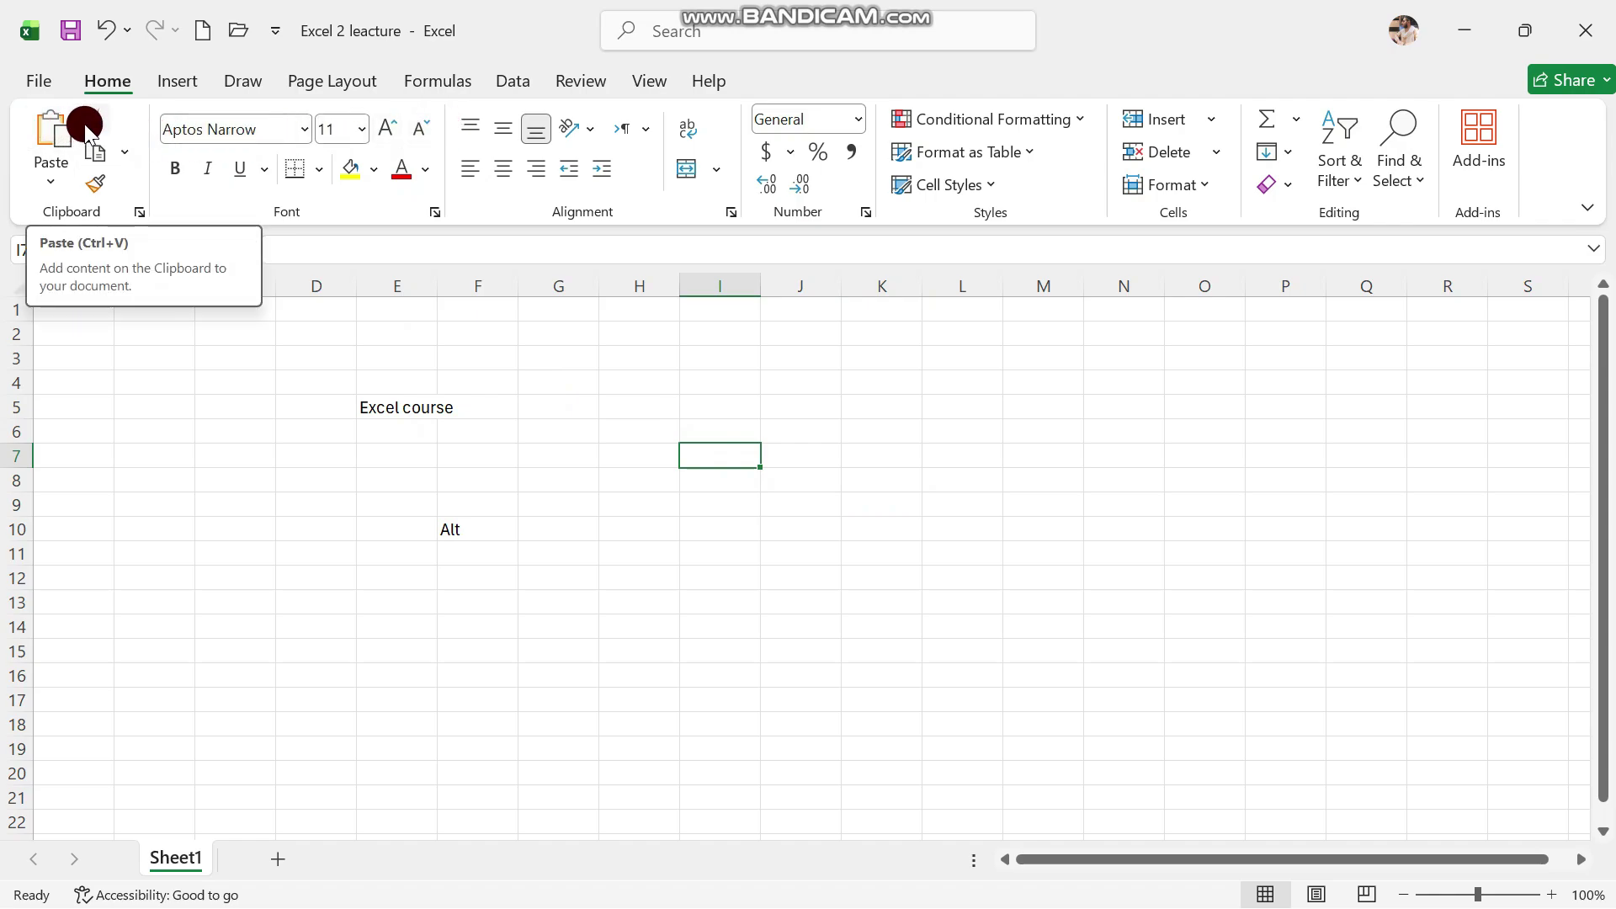
{"action": "left_click", "coordinate": [52, 173]}
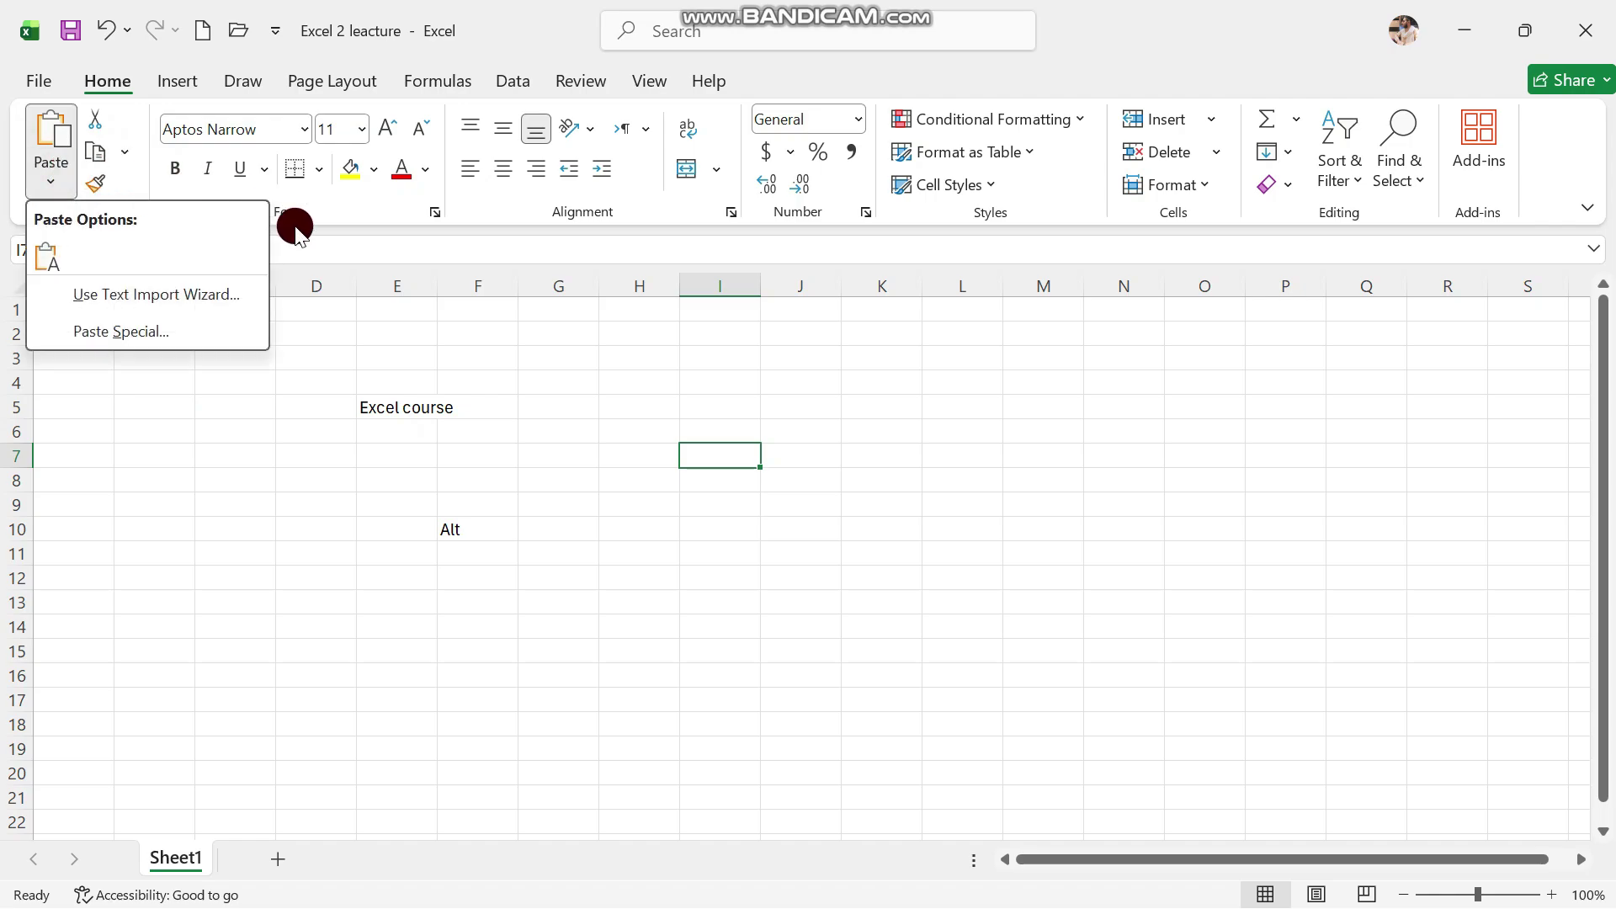
{"action": "left_click", "coordinate": [394, 304]}
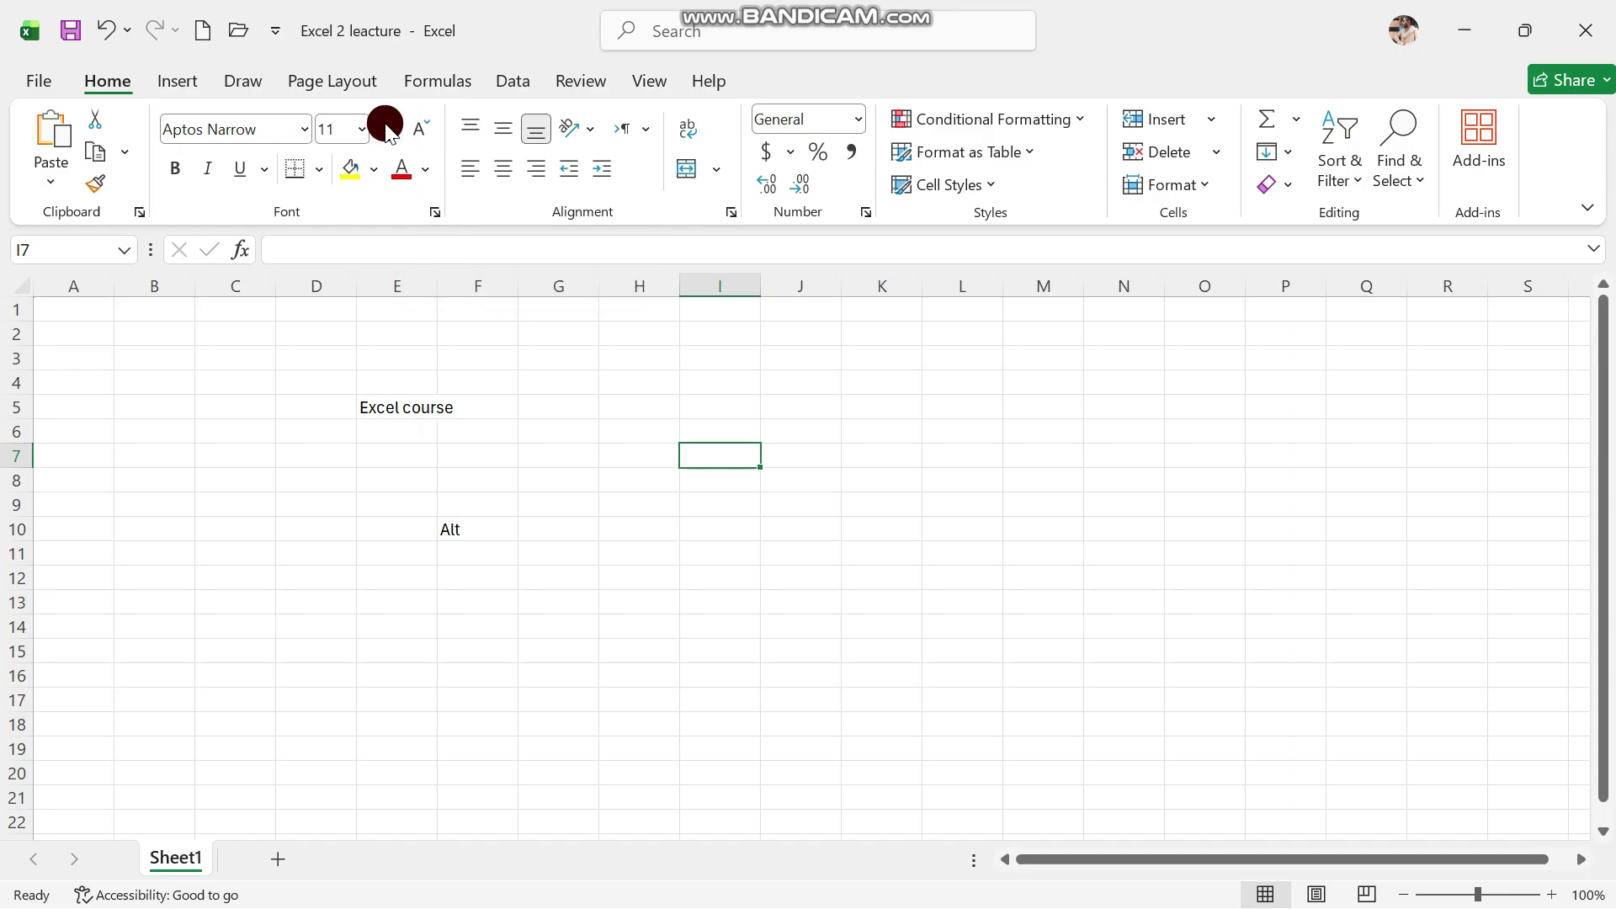
{"action": "left_click", "coordinate": [373, 168]}
{"action": "left_click", "coordinate": [461, 397]}
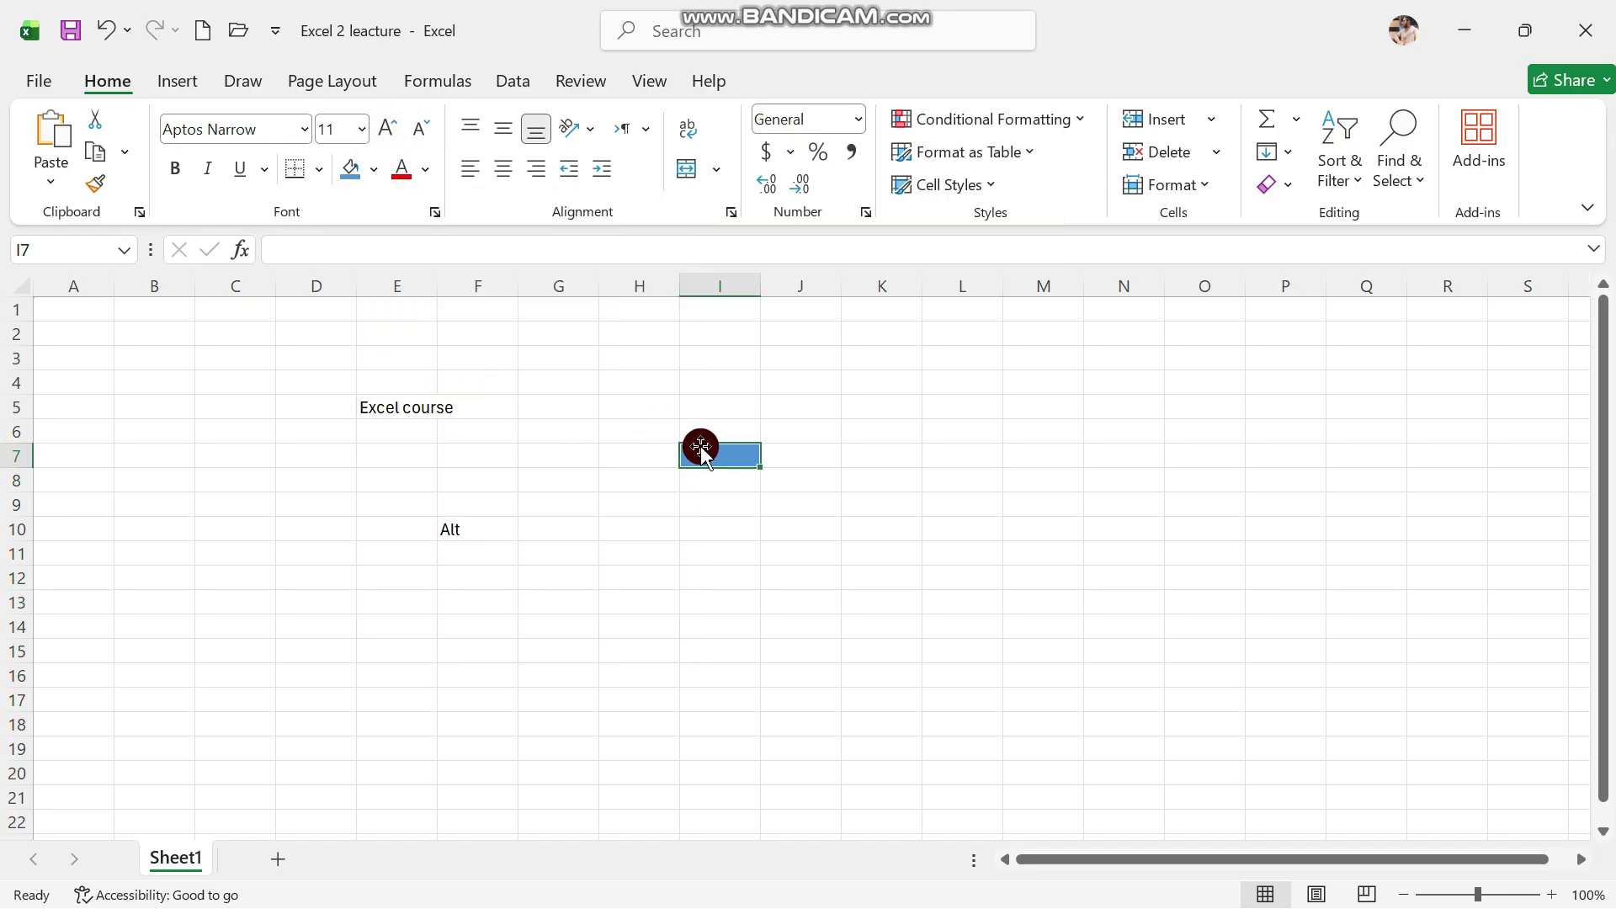
{"action": "left_click", "coordinate": [715, 486]}
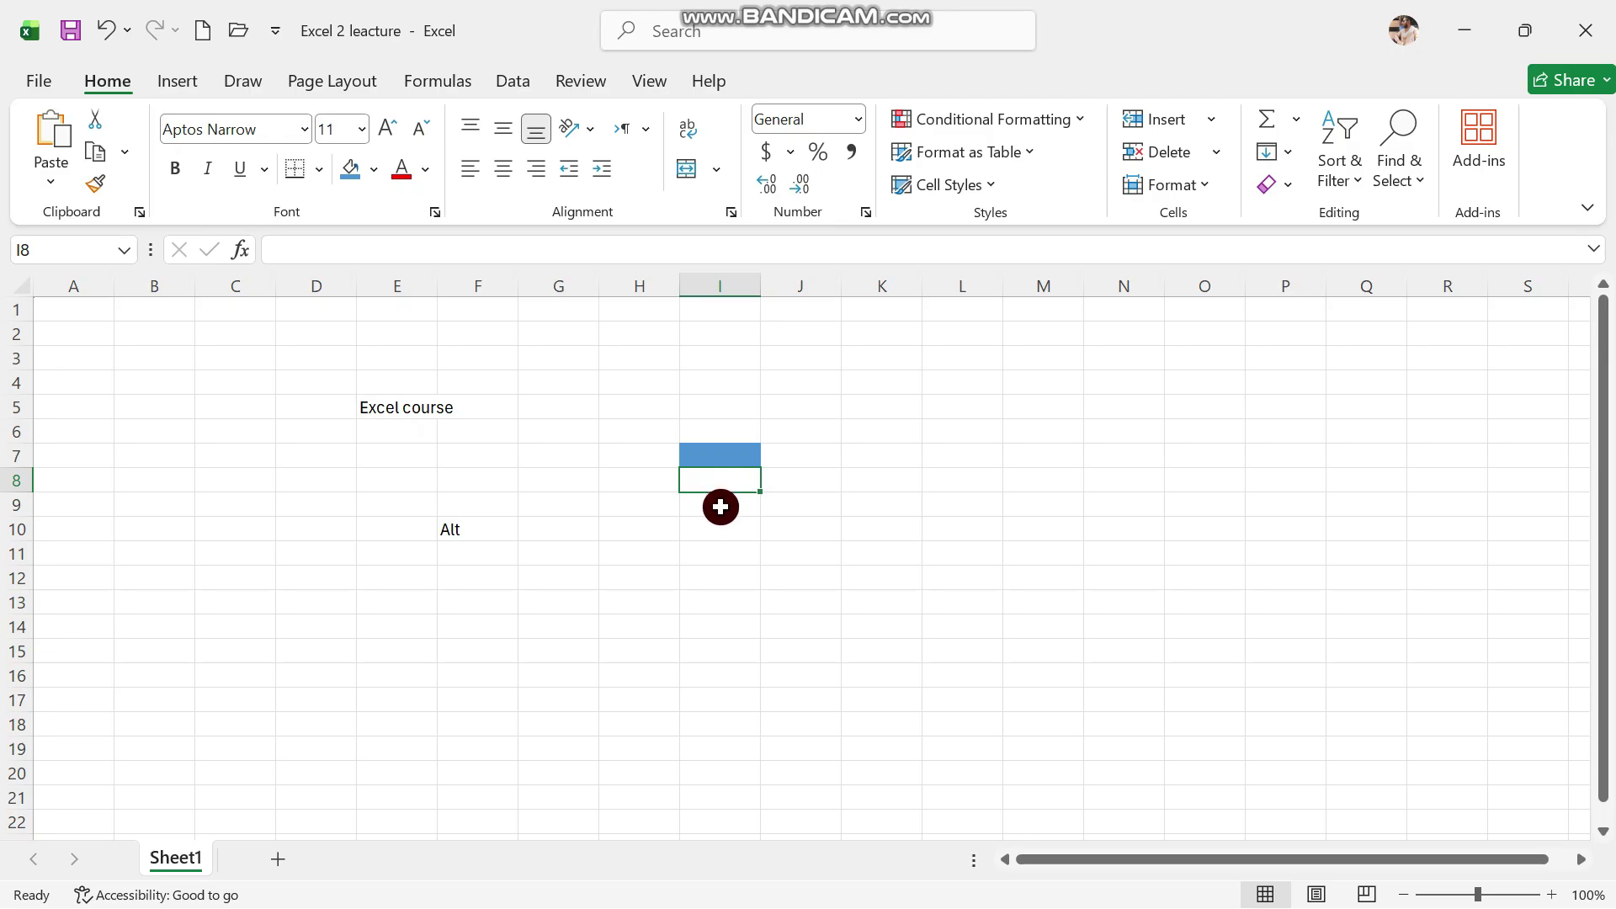
{"action": "left_click", "coordinate": [720, 507]}
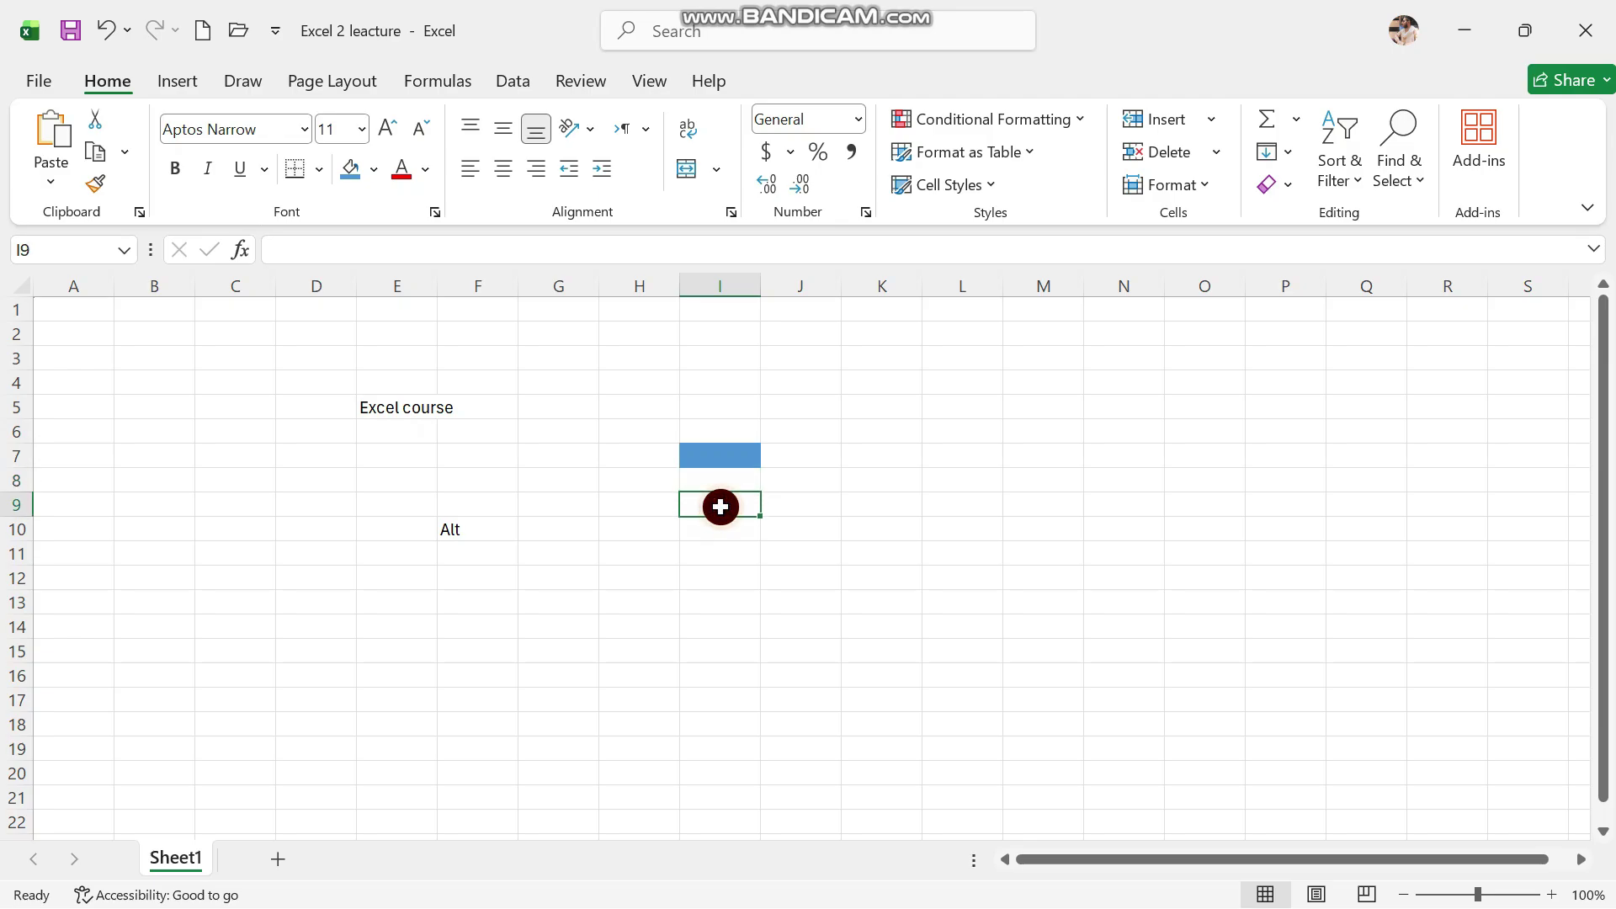
Color the 'Excel course' heading in E5:F5 dark teal
{"action": "left_click", "coordinate": [424, 171]}
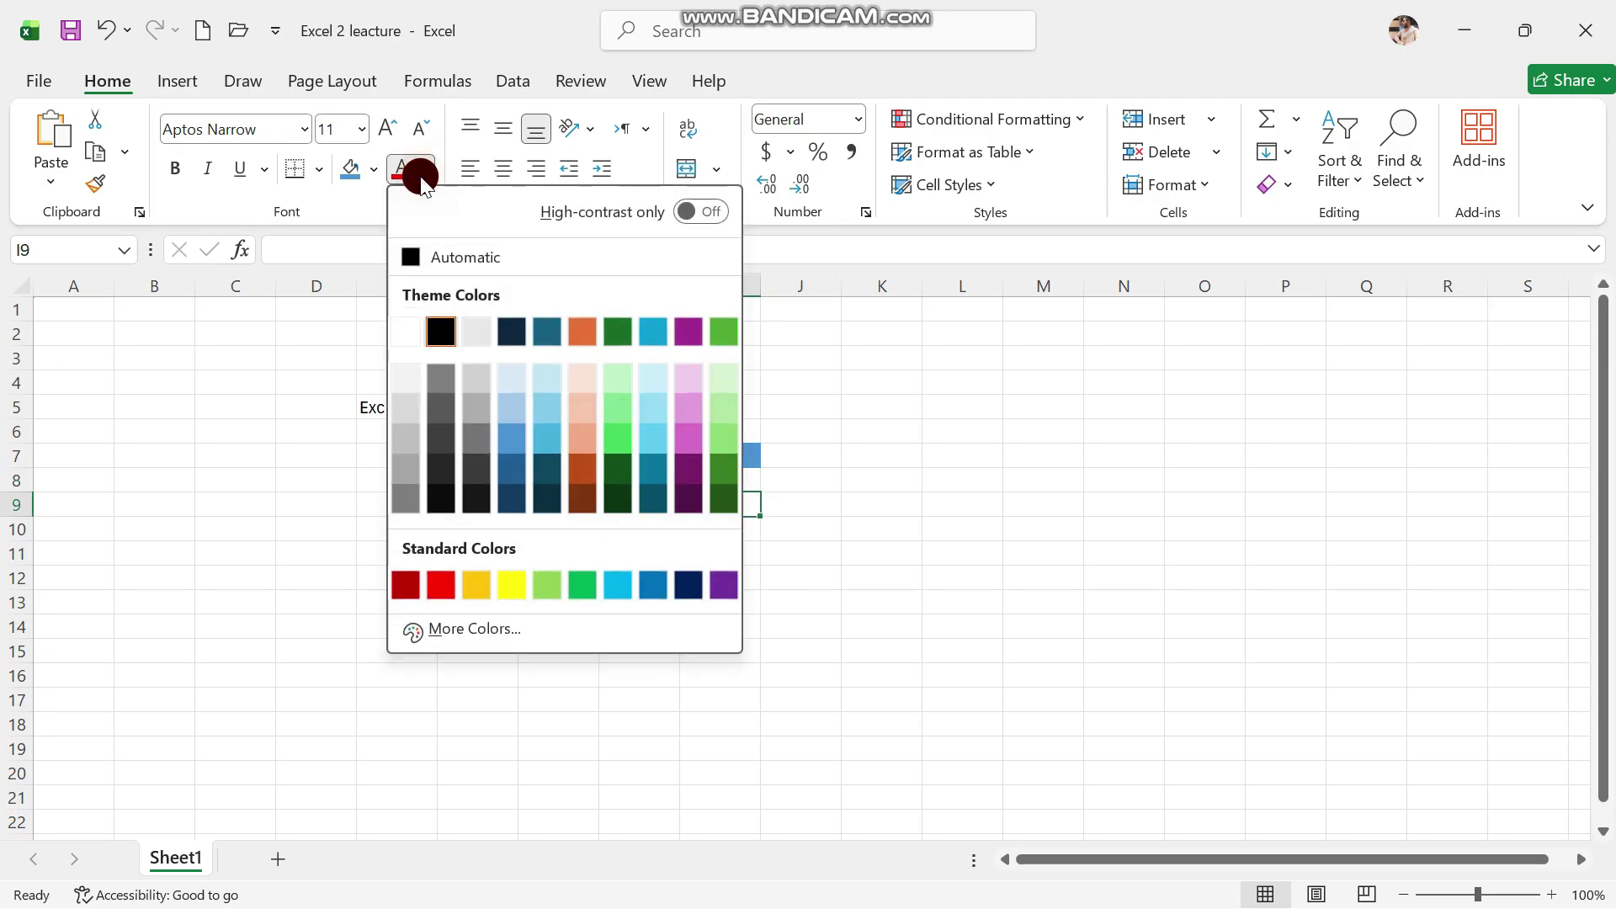
{"action": "left_click", "coordinate": [536, 332]}
{"action": "left_click", "coordinate": [483, 413]}
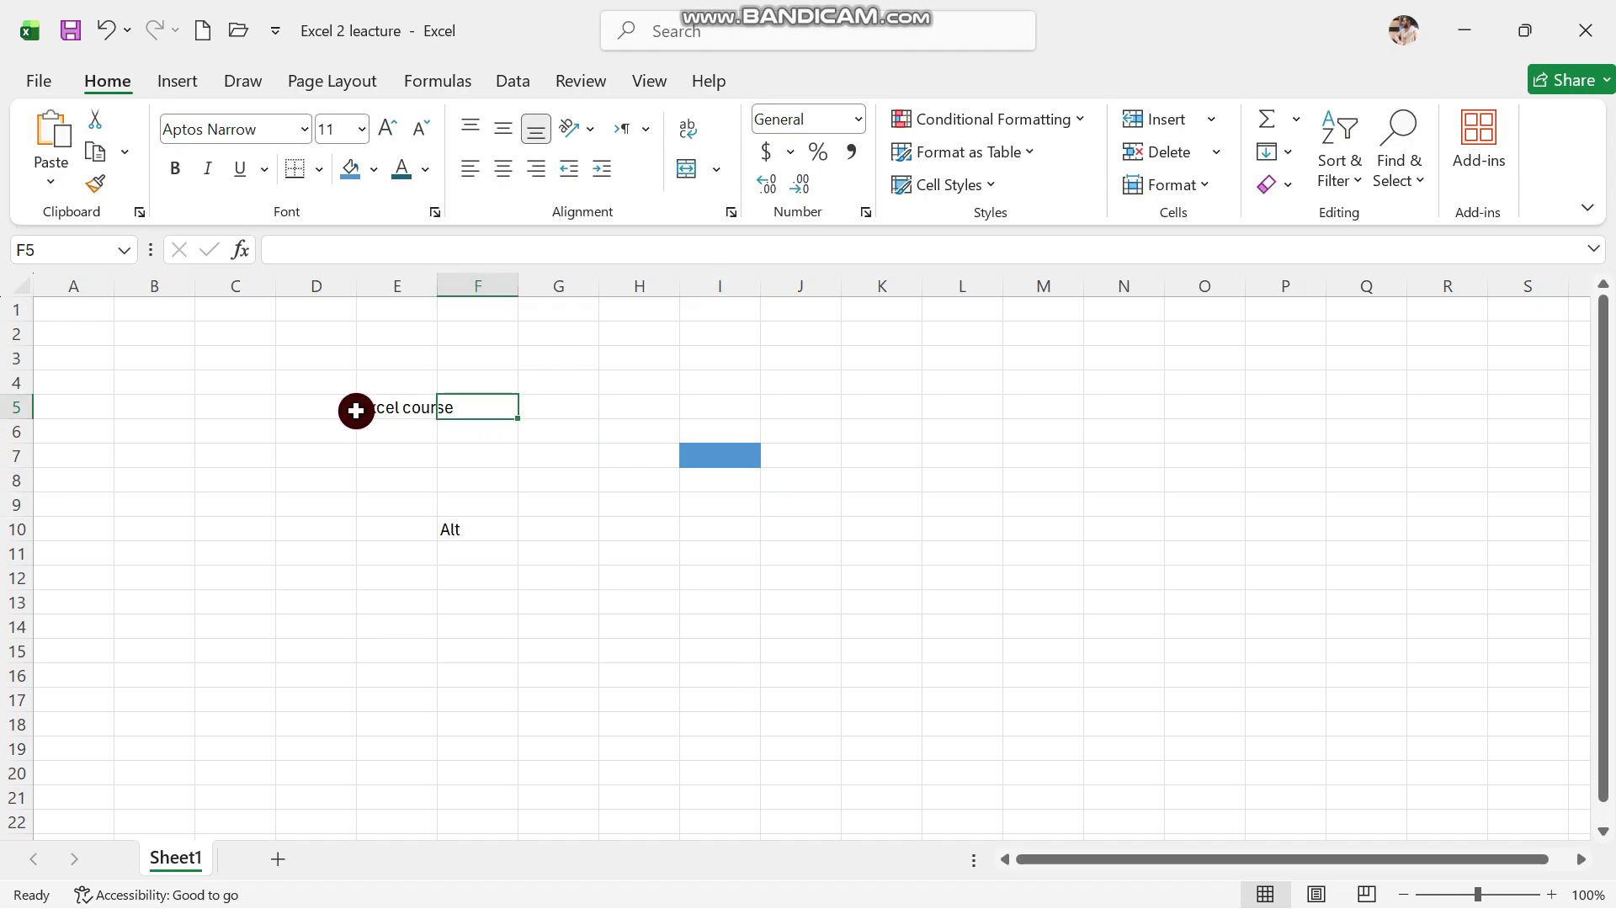
{"action": "left_click", "coordinate": [352, 409]}
{"action": "left_click_drag", "start_coordinate": [370, 407], "coordinate": [463, 403]}
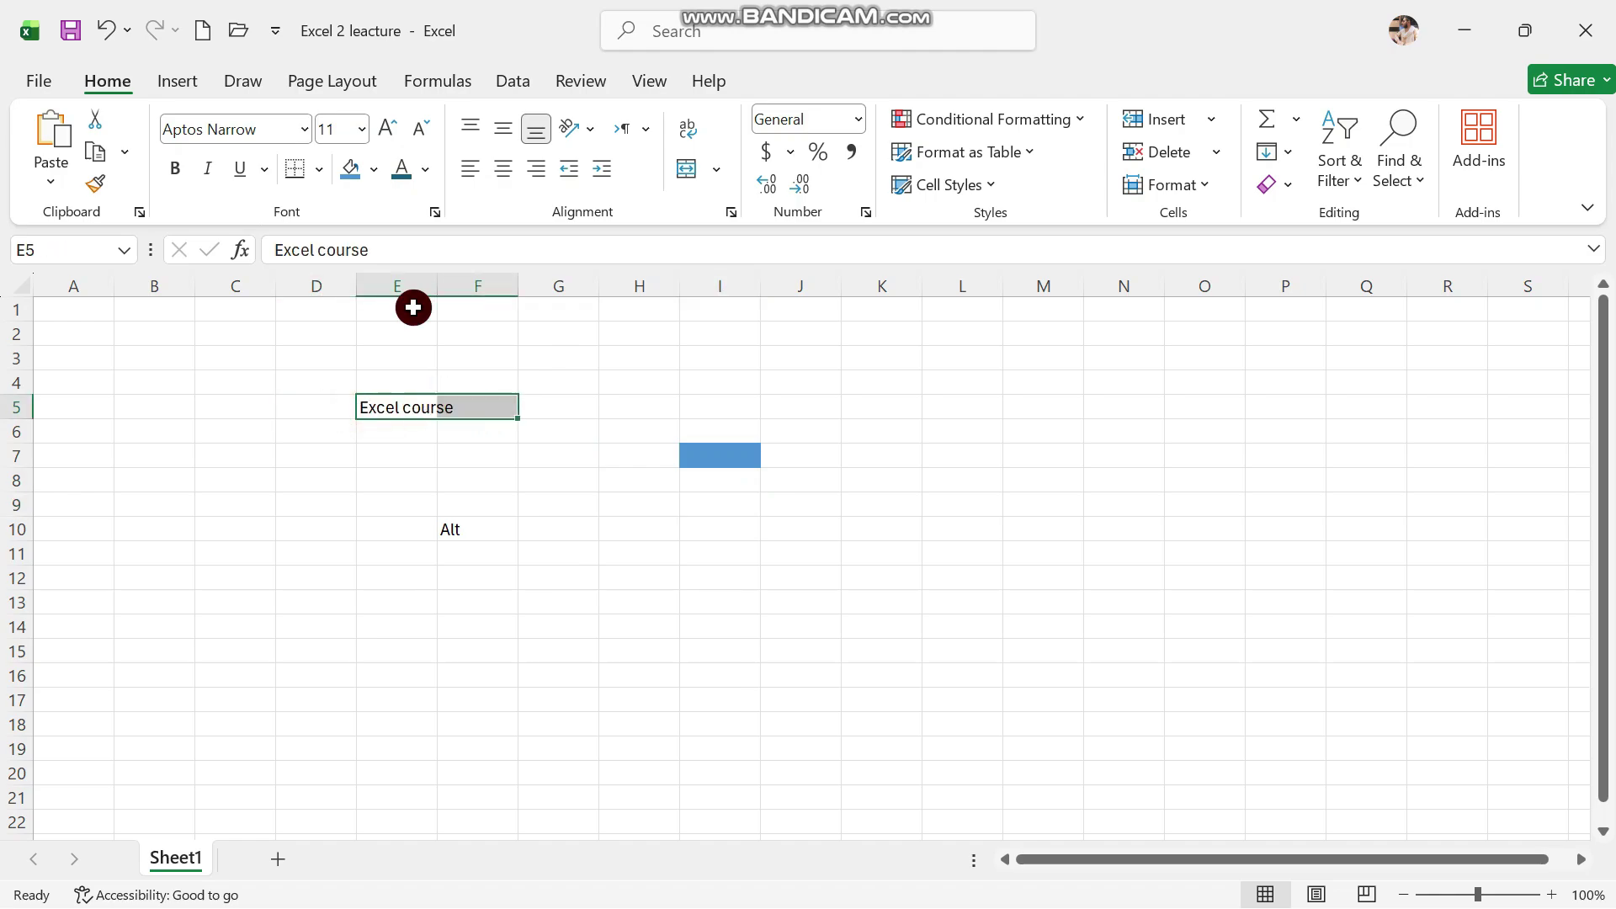
{"action": "left_click", "coordinate": [403, 162]}
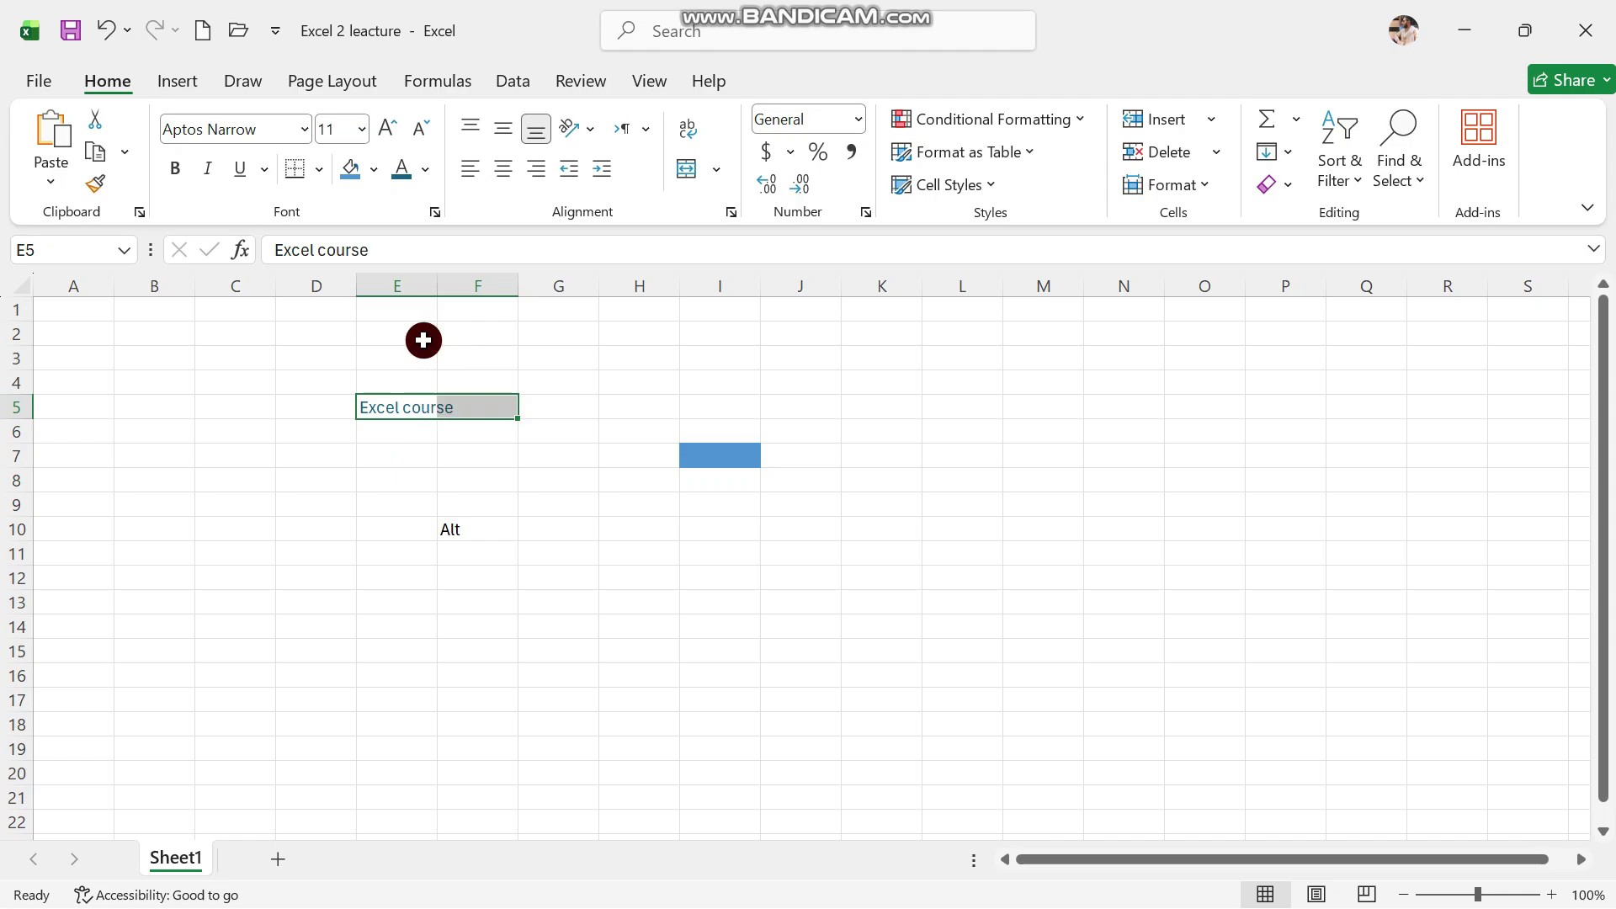
Enlarge the heading with Increase Font Size six times, then undo back to 24 pt
{"action": "left_click", "coordinate": [395, 129]}
{"action": "left_click", "coordinate": [396, 128]}
{"action": "left_click", "coordinate": [396, 129]}
{"action": "left_click", "coordinate": [396, 128]}
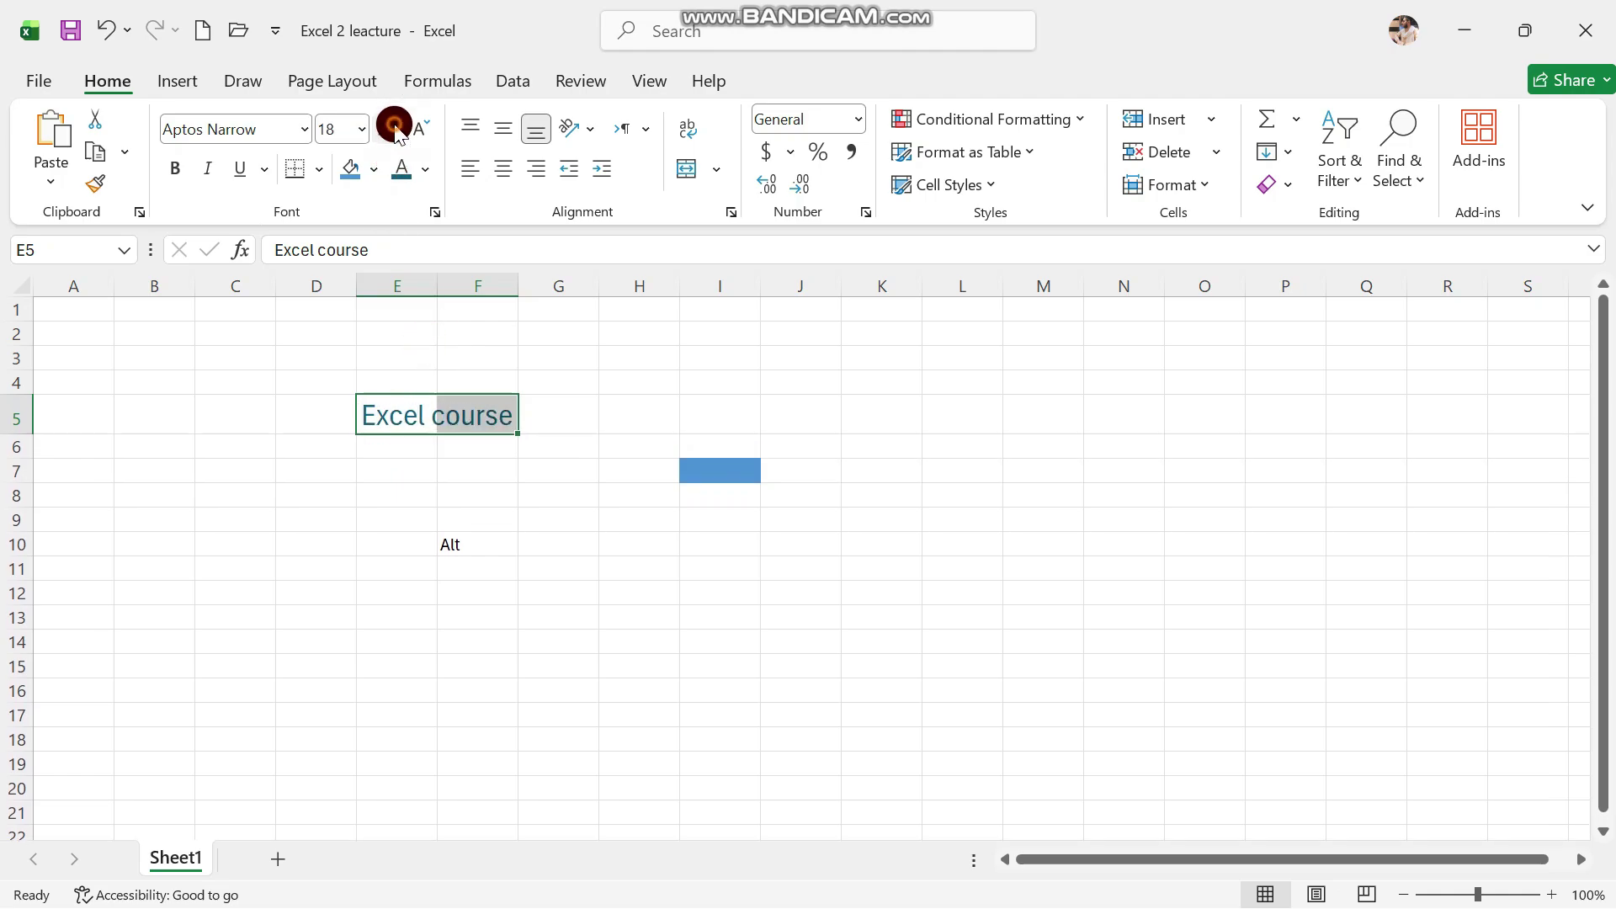
{"action": "left_click", "coordinate": [395, 129]}
{"action": "left_click", "coordinate": [396, 129]}
{"action": "left_click", "coordinate": [396, 128]}
{"action": "left_click", "coordinate": [395, 129]}
{"action": "left_click", "coordinate": [396, 128]}
{"action": "left_click", "coordinate": [396, 129]}
{"action": "left_click", "coordinate": [396, 128]}
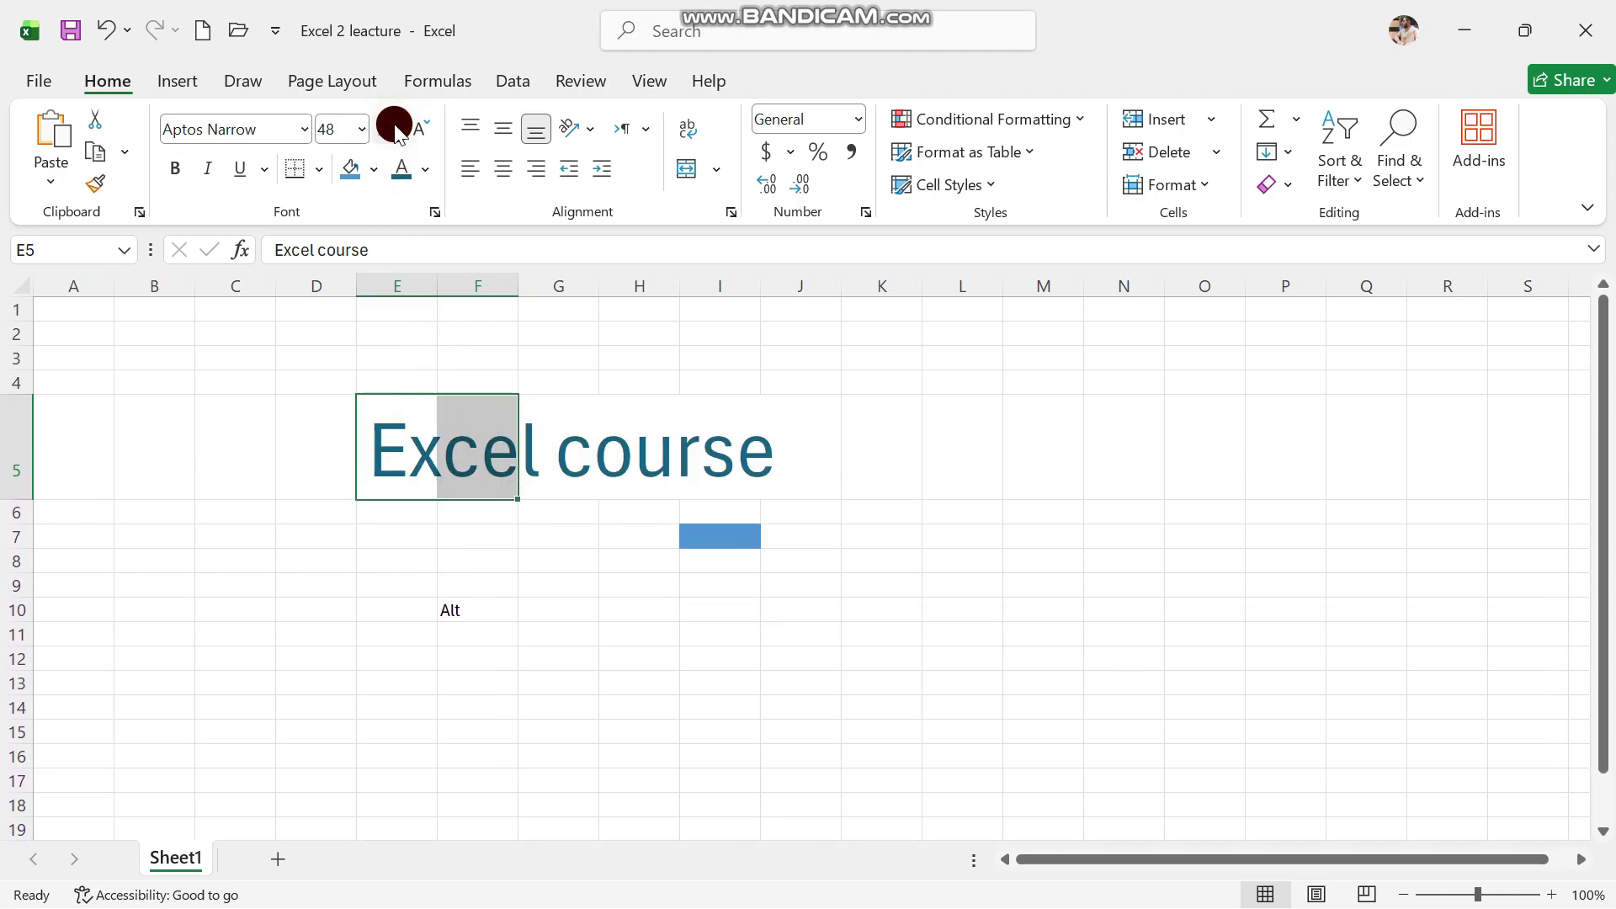
{"action": "left_click", "coordinate": [396, 129]}
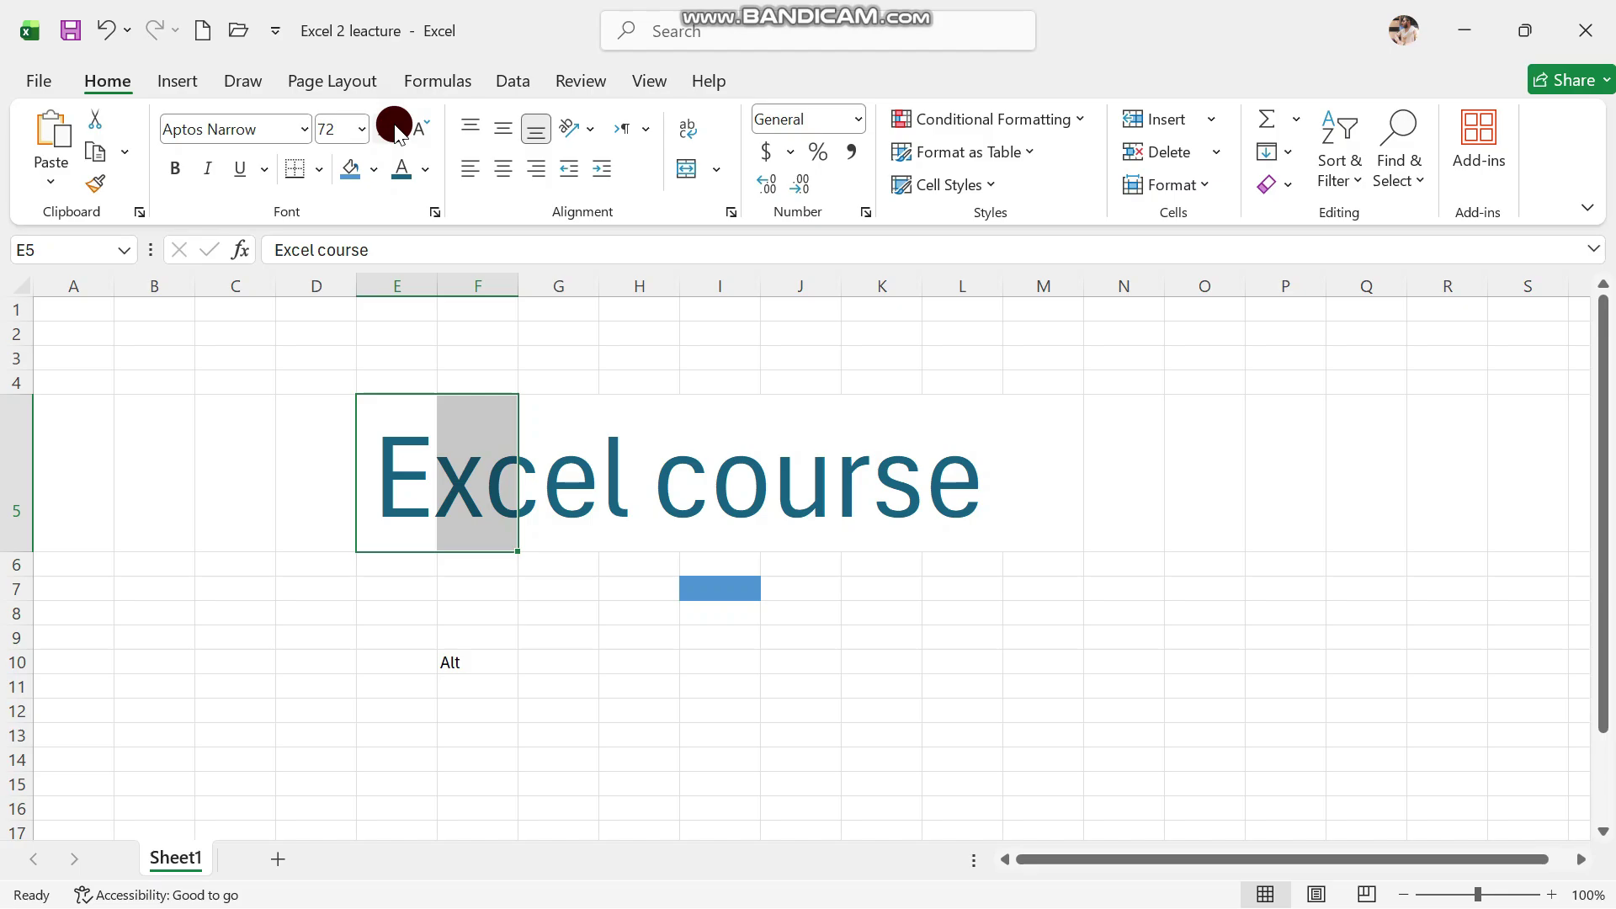
{"action": "key", "text": "ctrl+z"}
{"action": "key", "text": "ctrl+z"}
{"action": "key", "text": "ctrl+z"}
{"action": "key", "text": "ctrl+z"}
{"action": "key", "text": "ctrl+z"}
{"action": "left_click", "coordinate": [335, 328]}
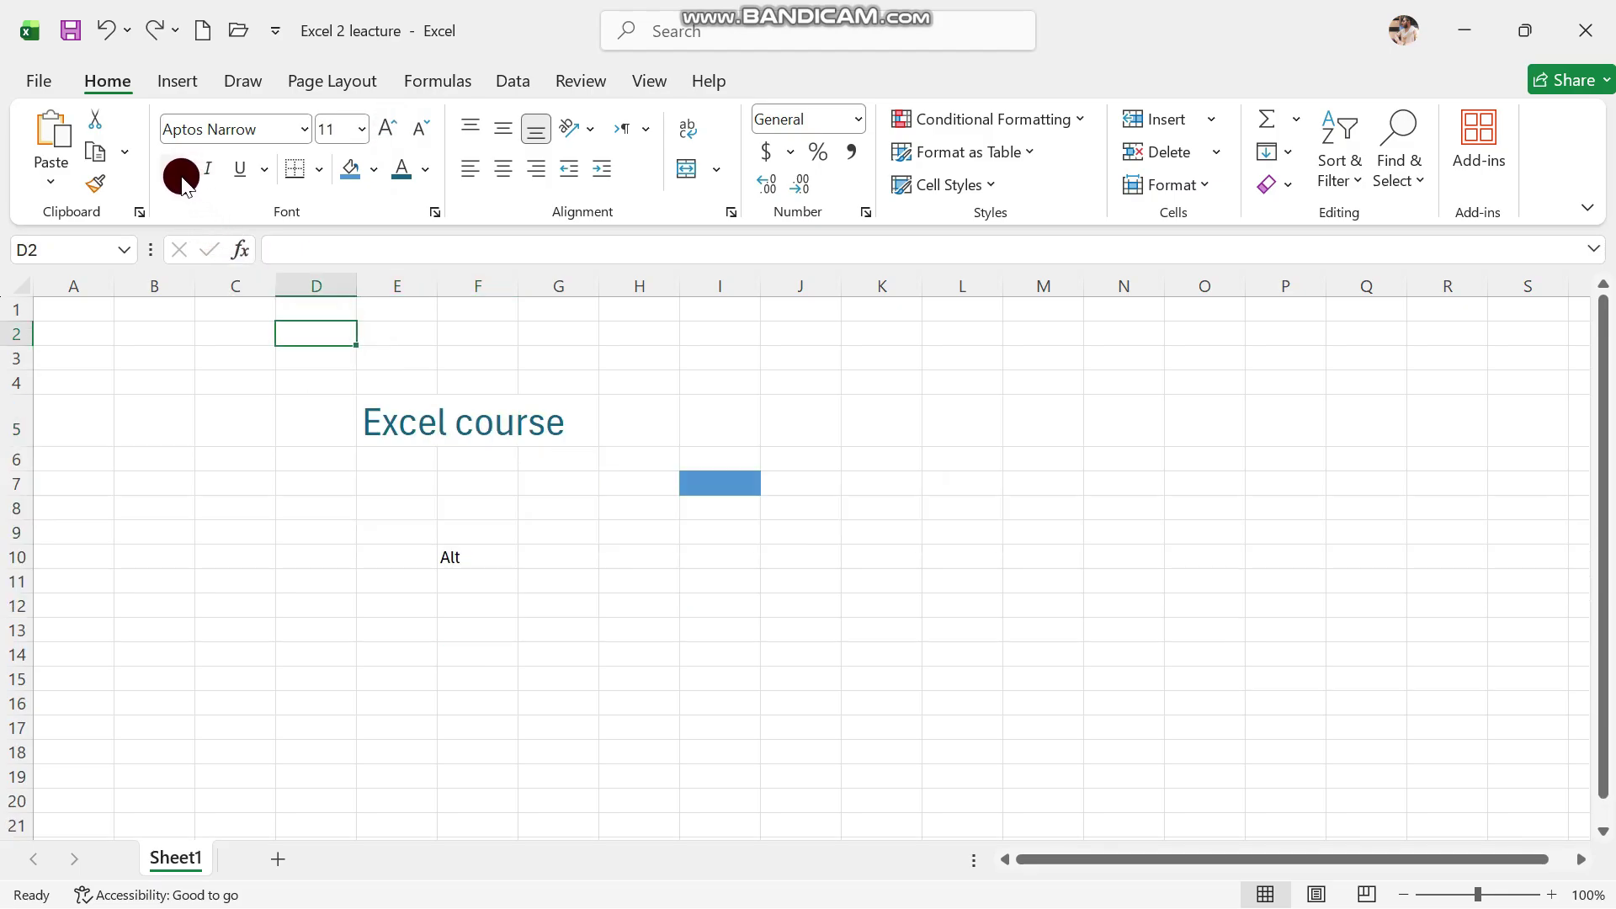
Make the 'Excel course' heading in E5:F5 bold, italic and underlined
{"action": "left_click", "coordinate": [410, 421]}
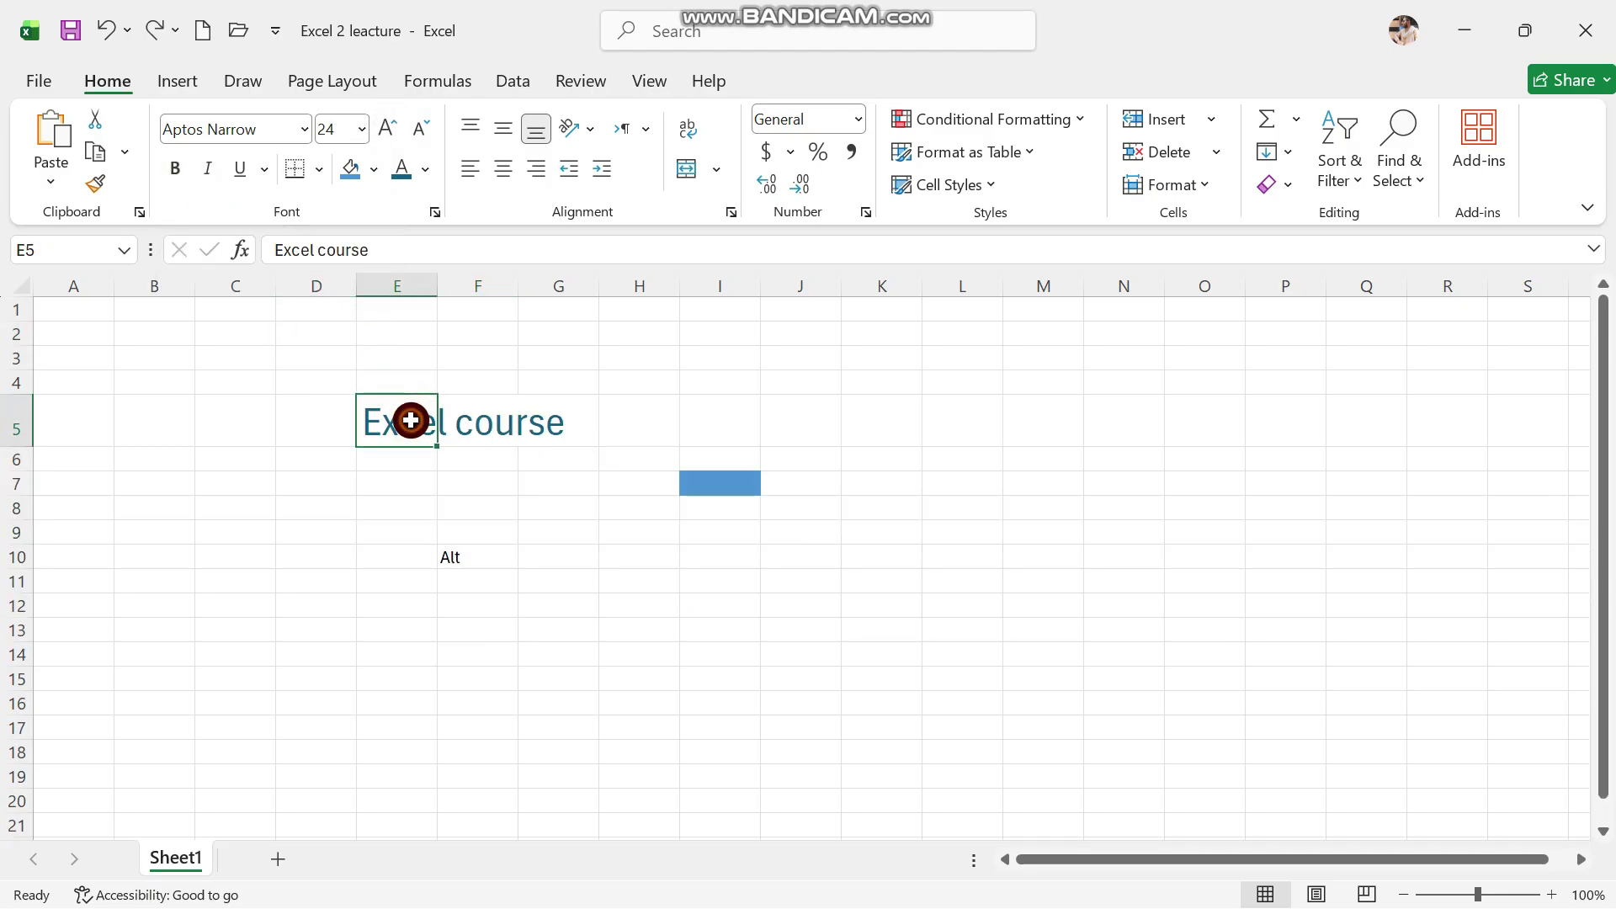
{"action": "left_click_drag", "start_coordinate": [411, 421], "coordinate": [509, 415]}
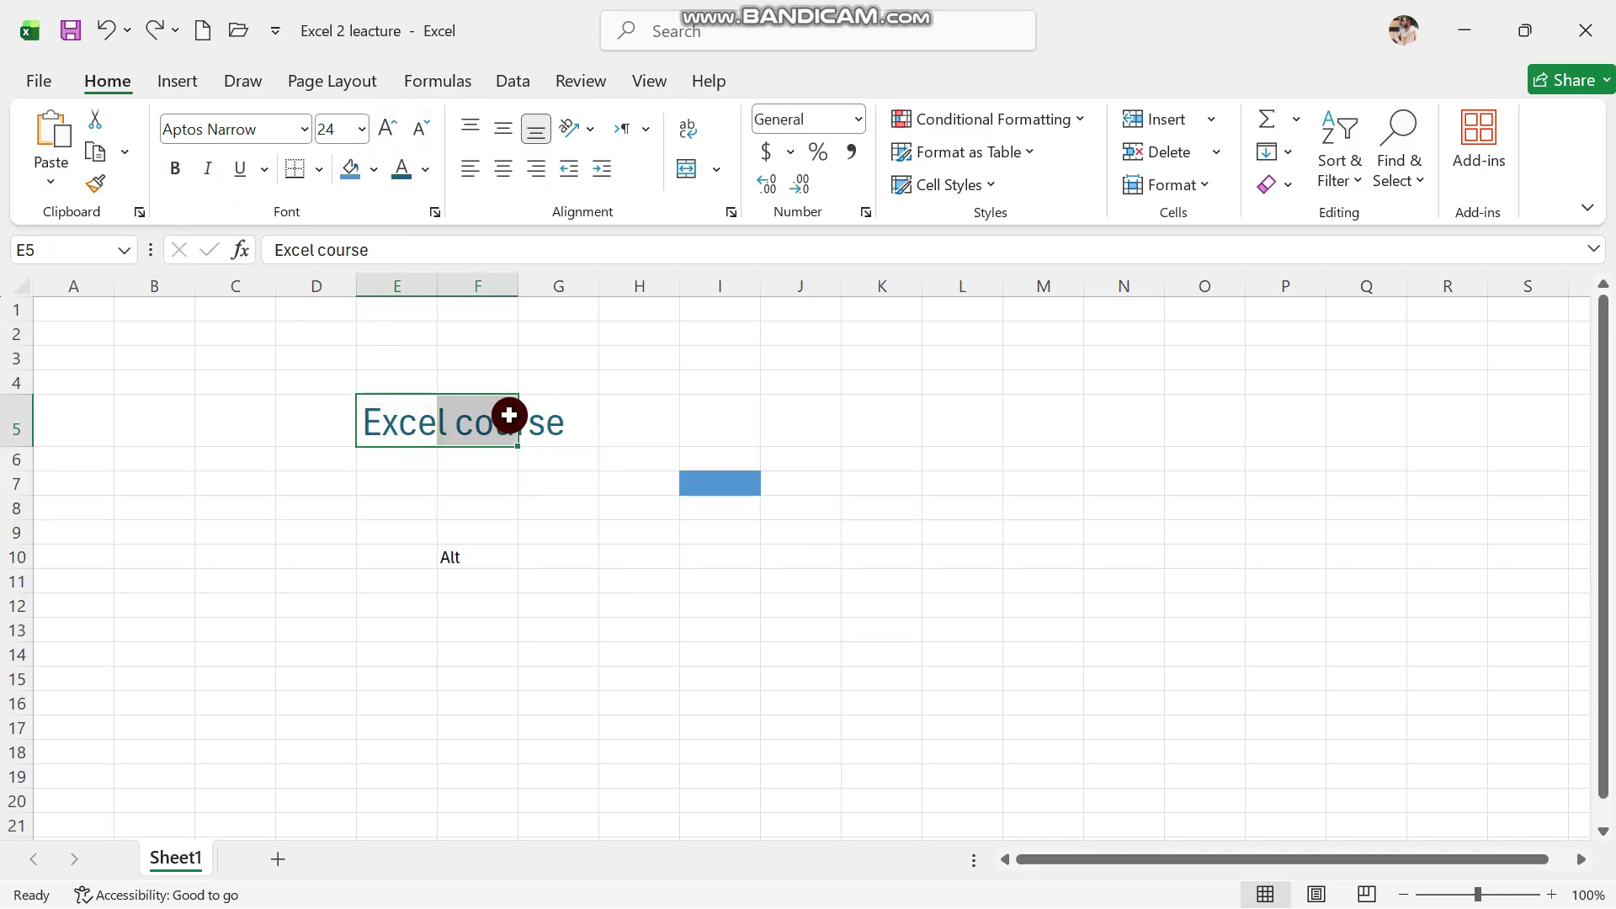
{"action": "left_click", "coordinate": [176, 166]}
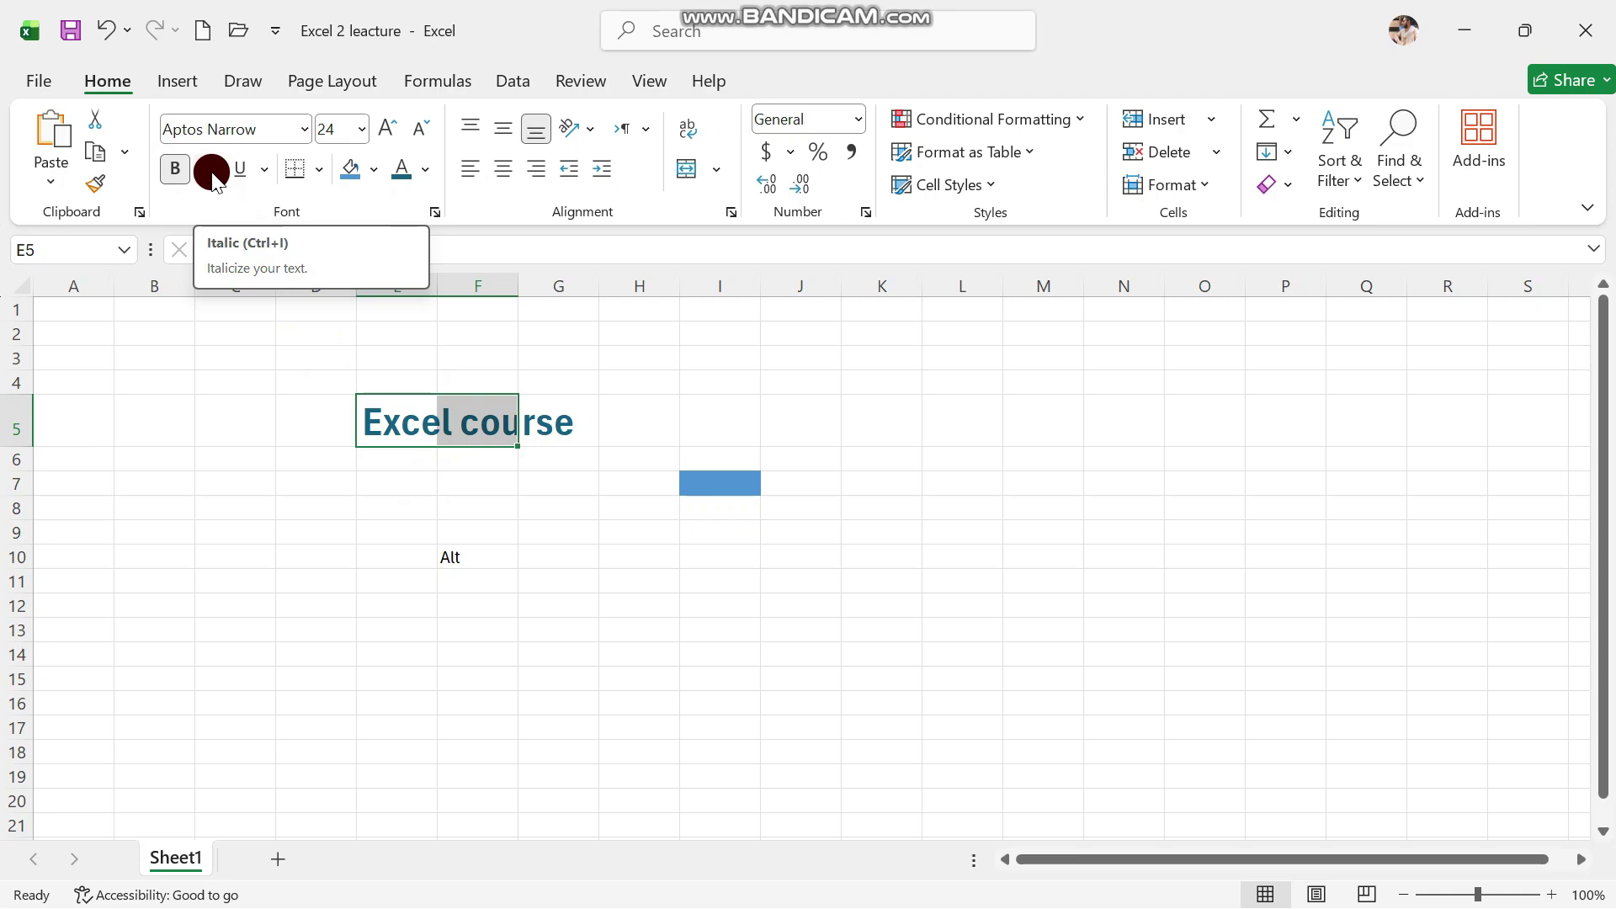
{"action": "left_click", "coordinate": [212, 173]}
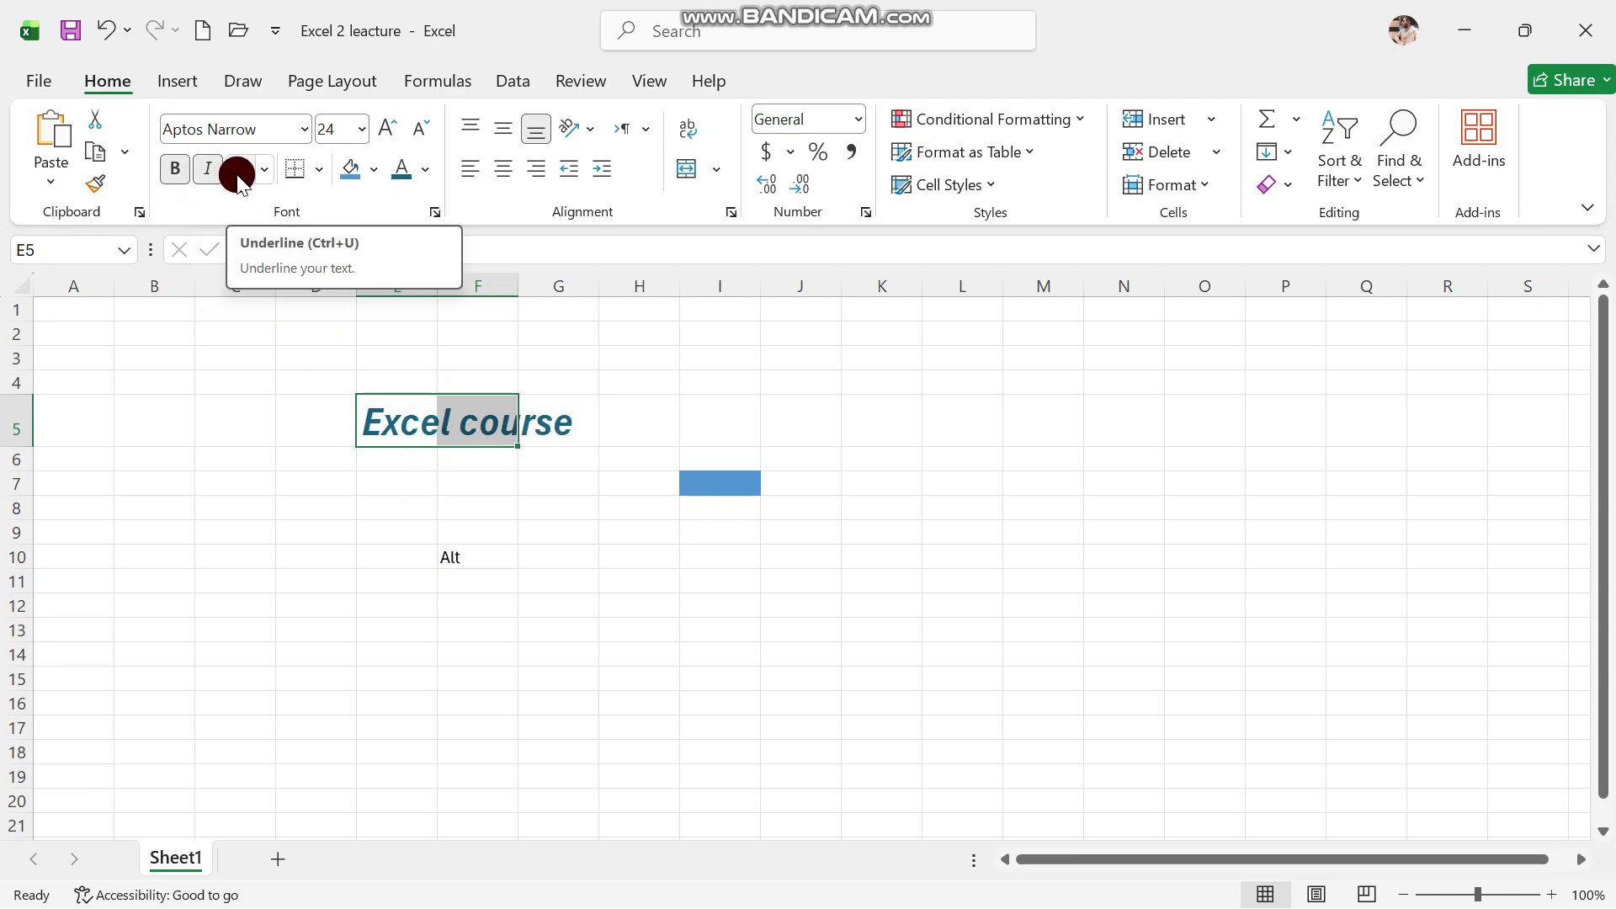
{"action": "left_click", "coordinate": [239, 177]}
Center-align empty cell E9, then select H4
{"action": "left_click", "coordinate": [399, 532]}
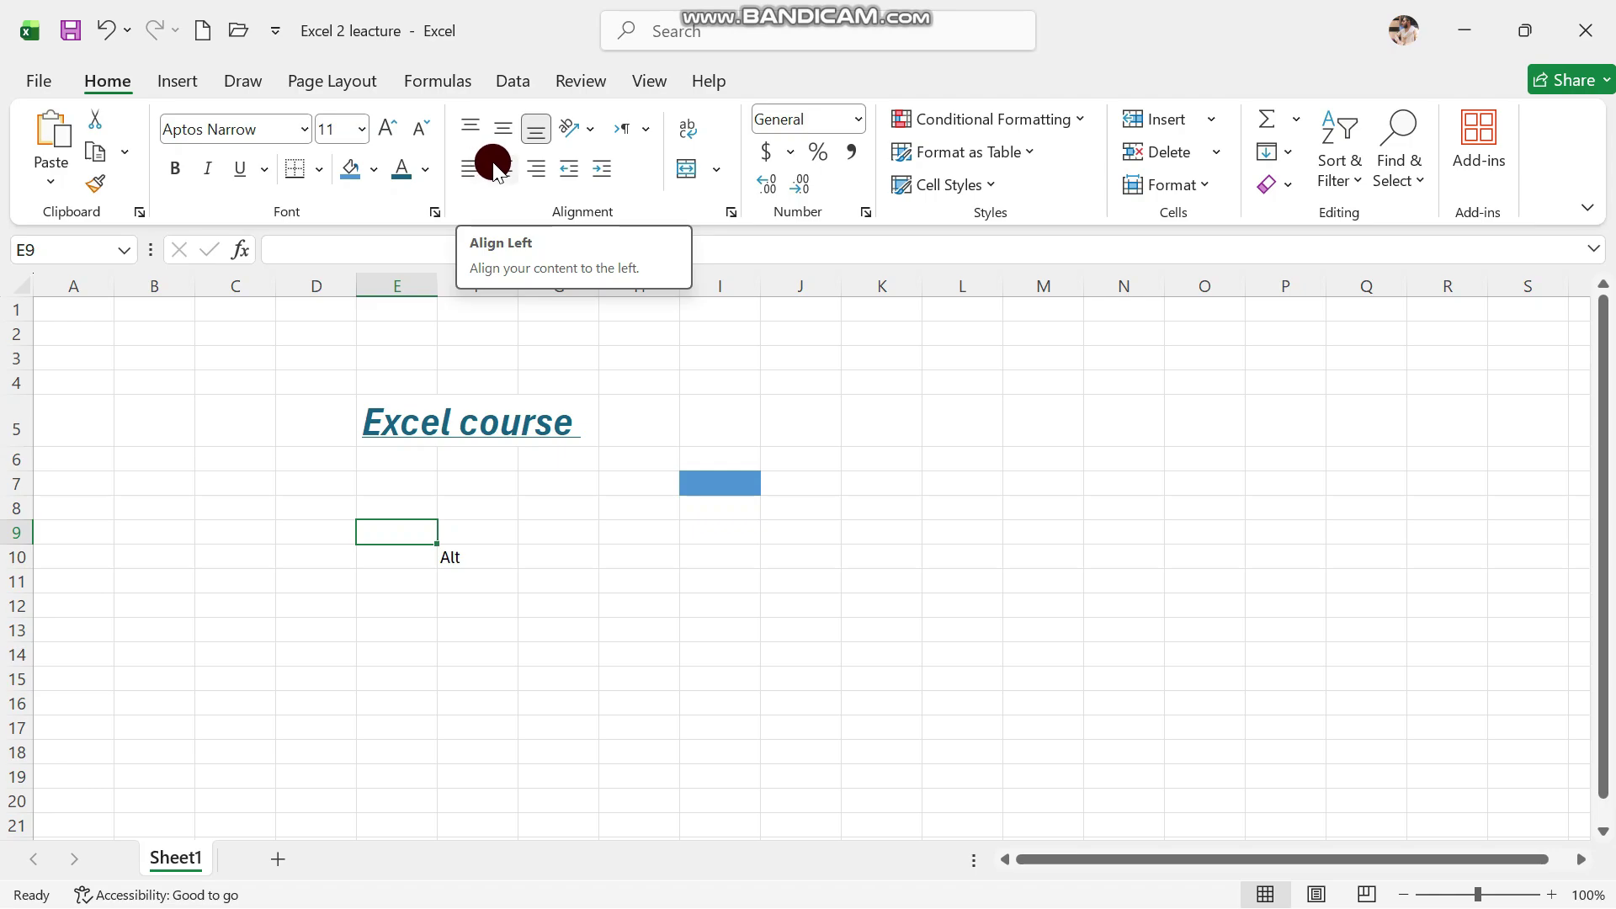
{"action": "left_click", "coordinate": [499, 166]}
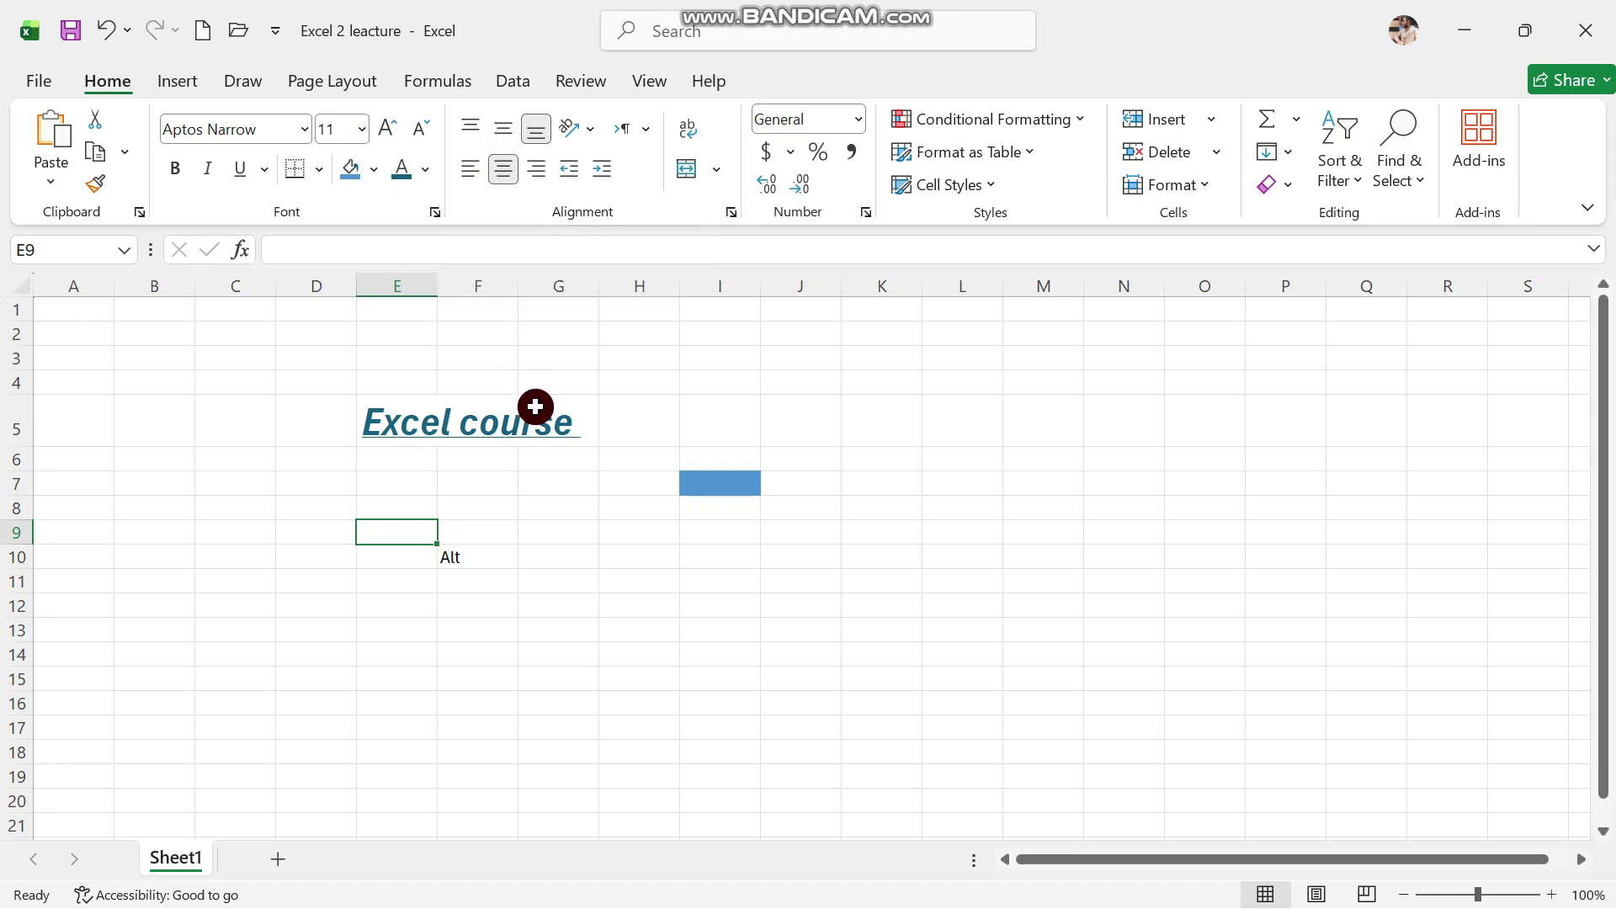
{"action": "left_click", "coordinate": [631, 380]}
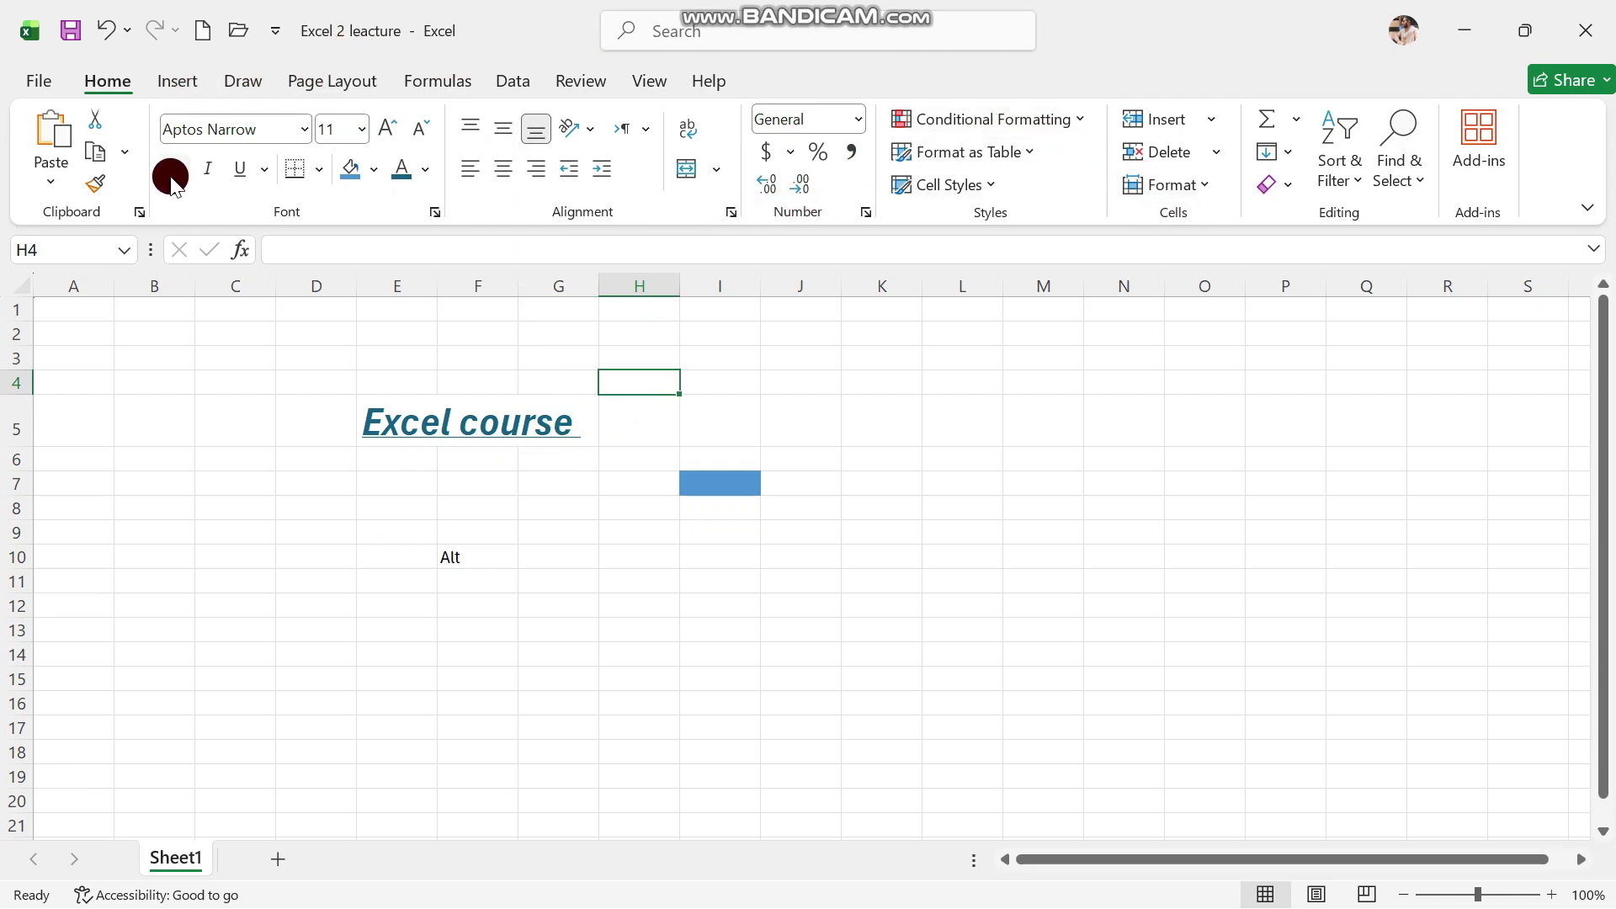
Apply Narrow page margins to the sheet
{"action": "left_click", "coordinate": [174, 88]}
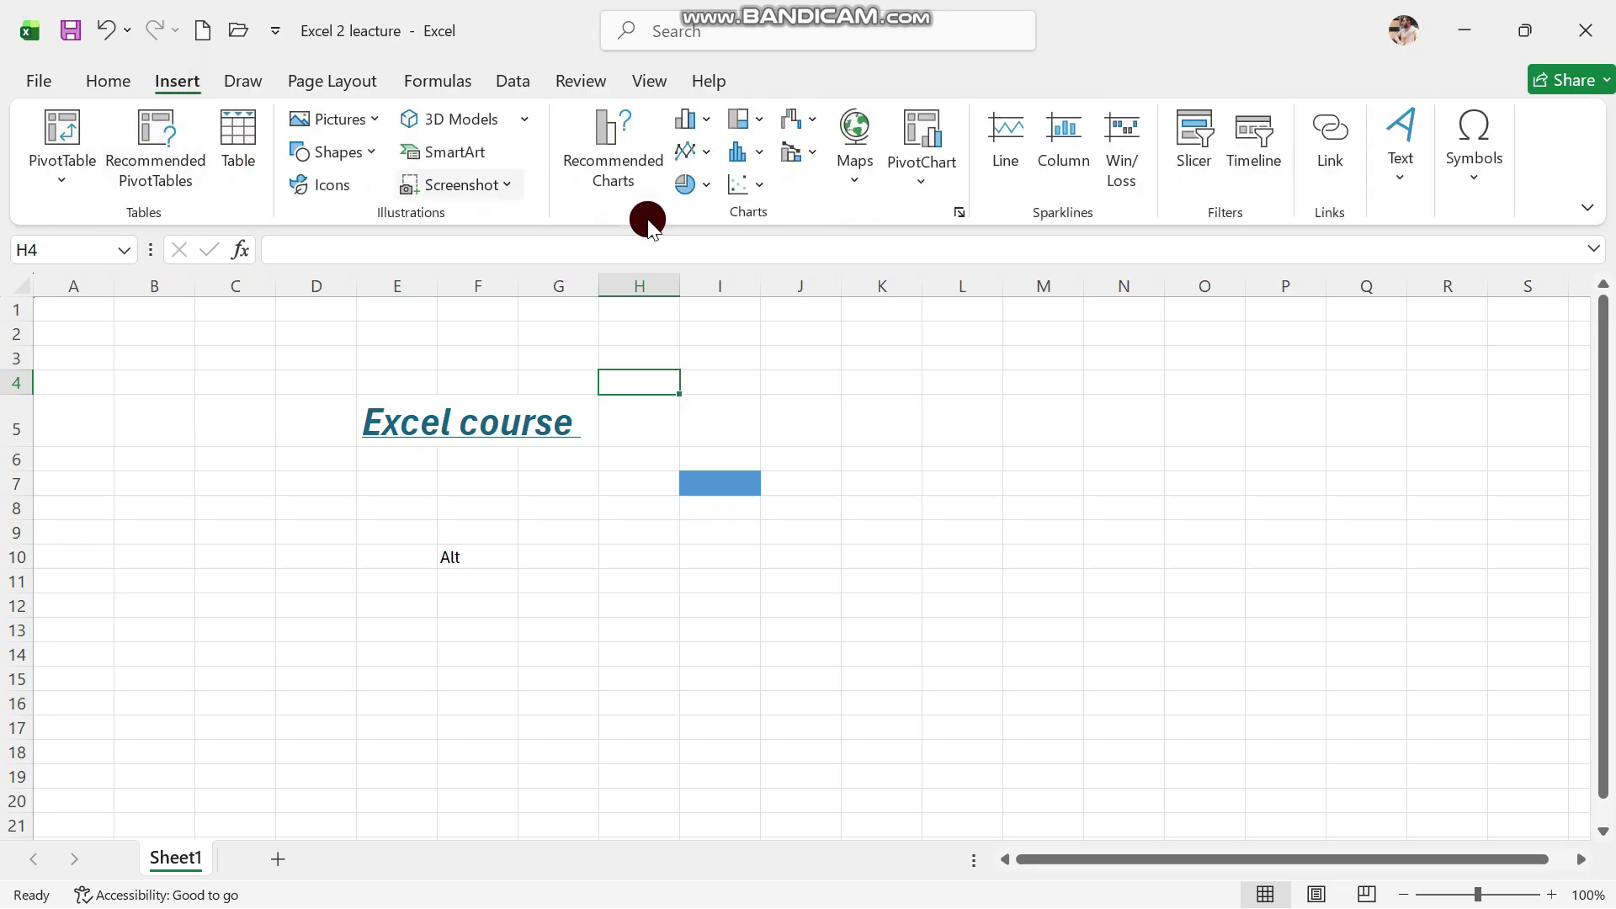
{"action": "left_click", "coordinate": [243, 97]}
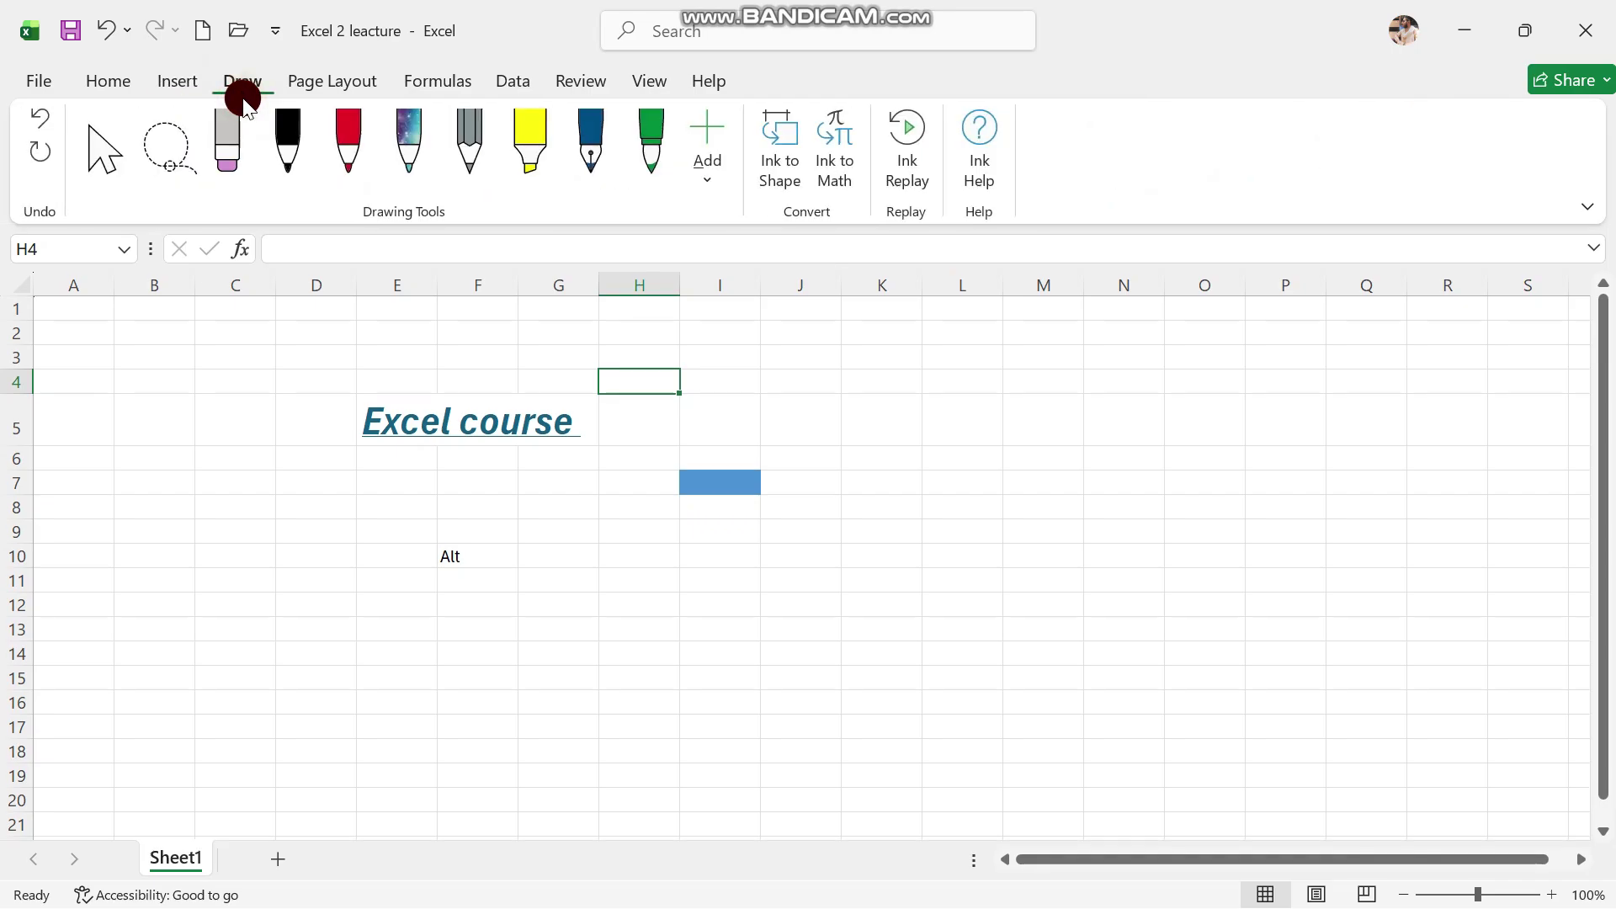
{"action": "left_click", "coordinate": [324, 90]}
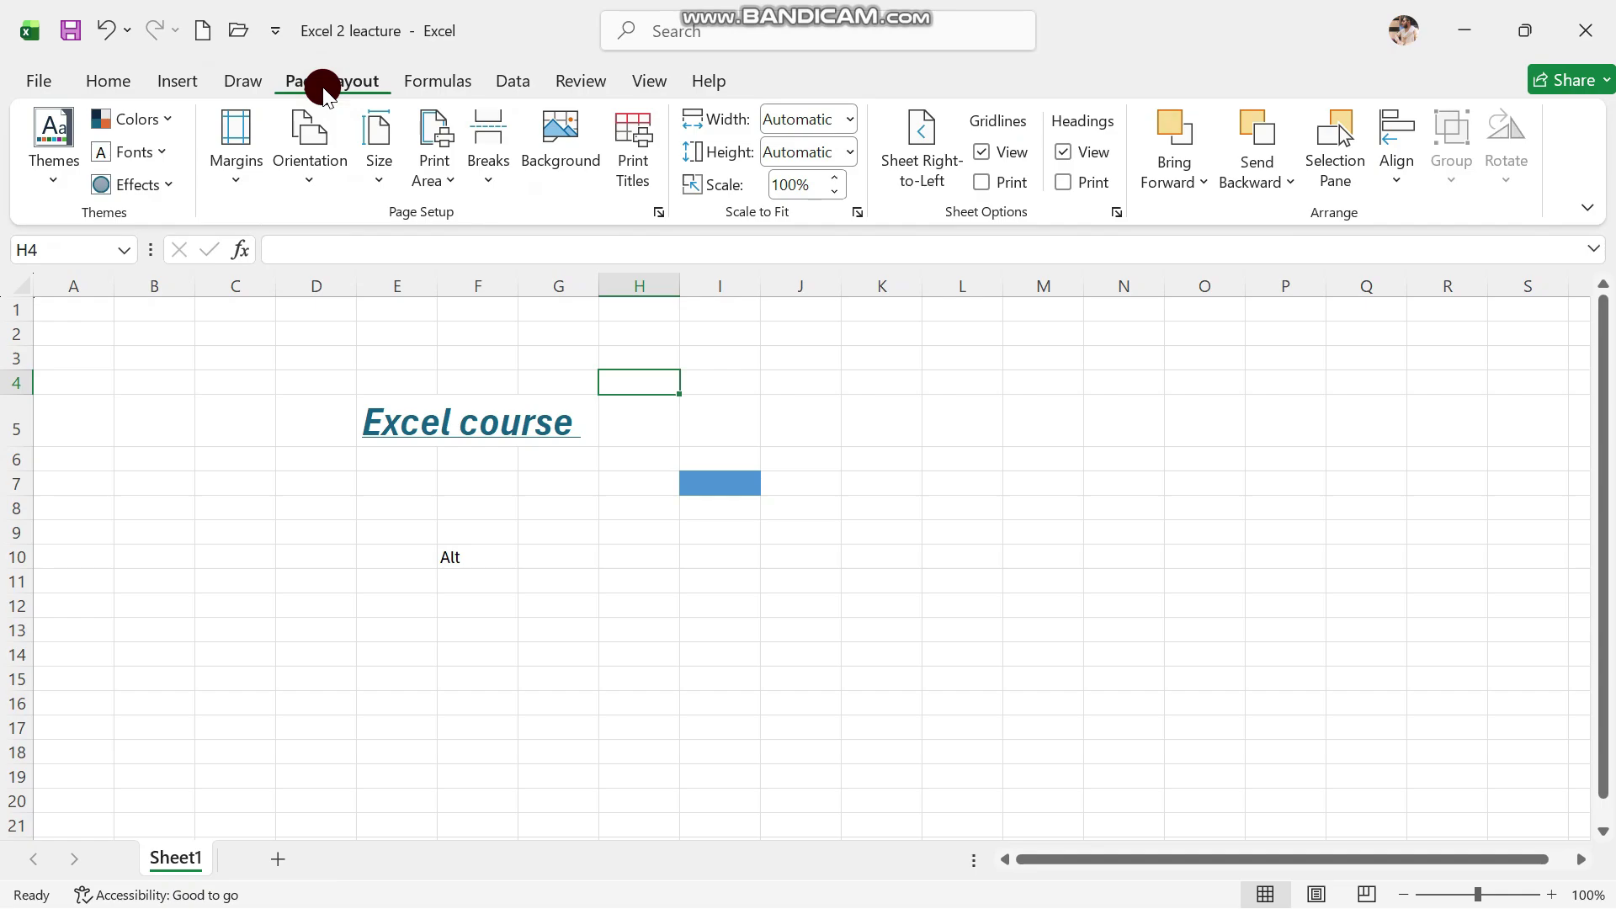
{"action": "left_click", "coordinate": [258, 439]}
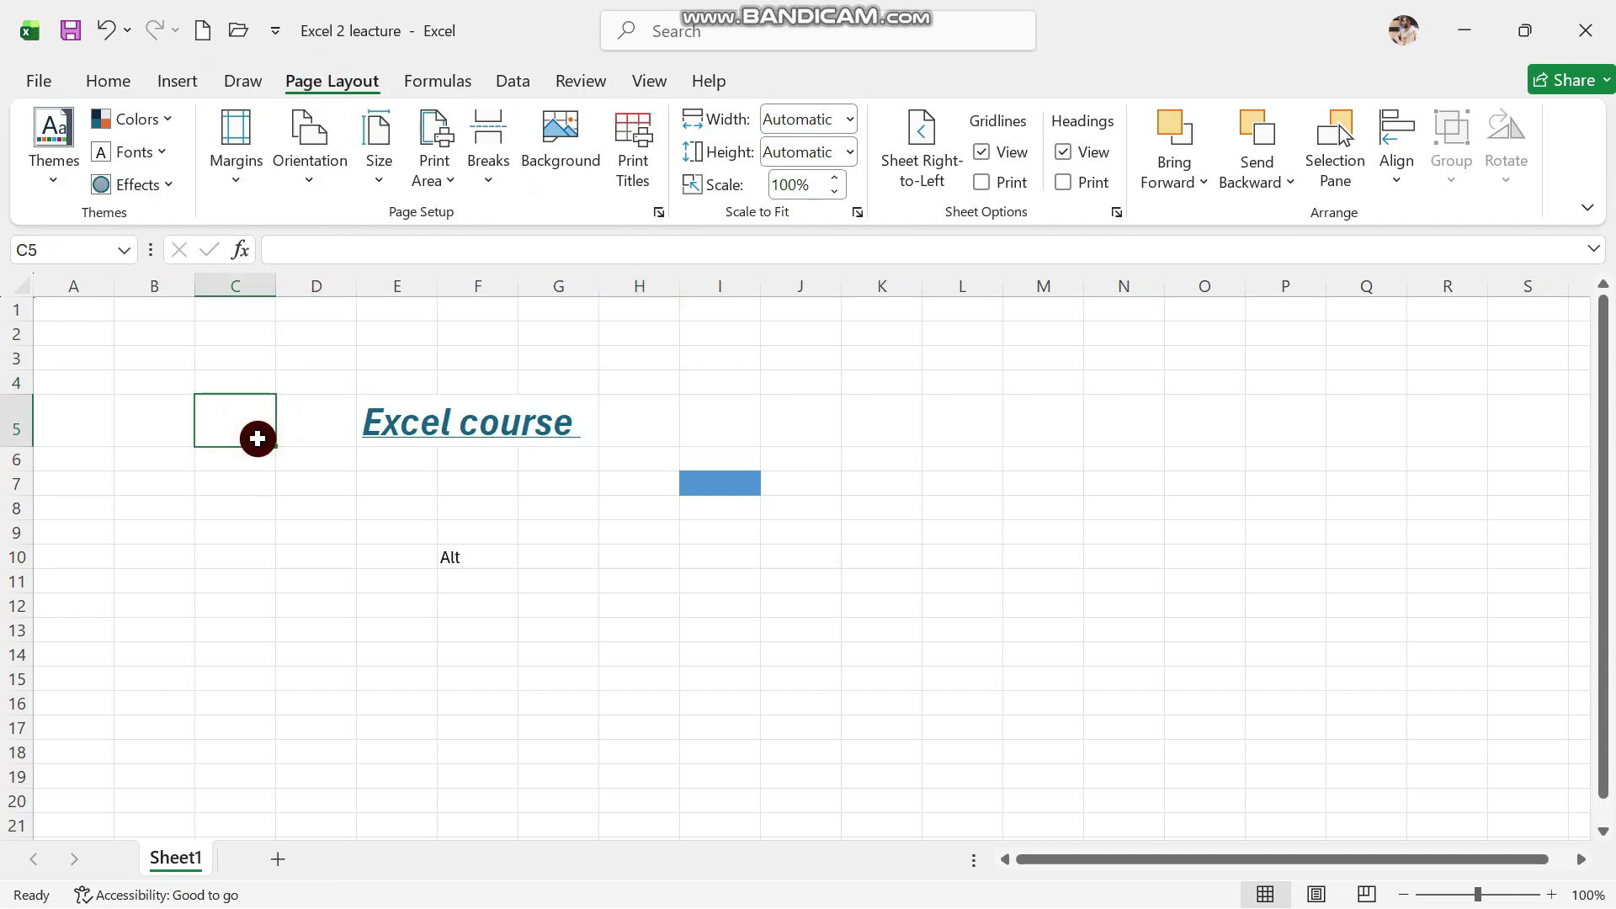
{"action": "left_click", "coordinate": [244, 173]}
{"action": "left_click", "coordinate": [393, 497]}
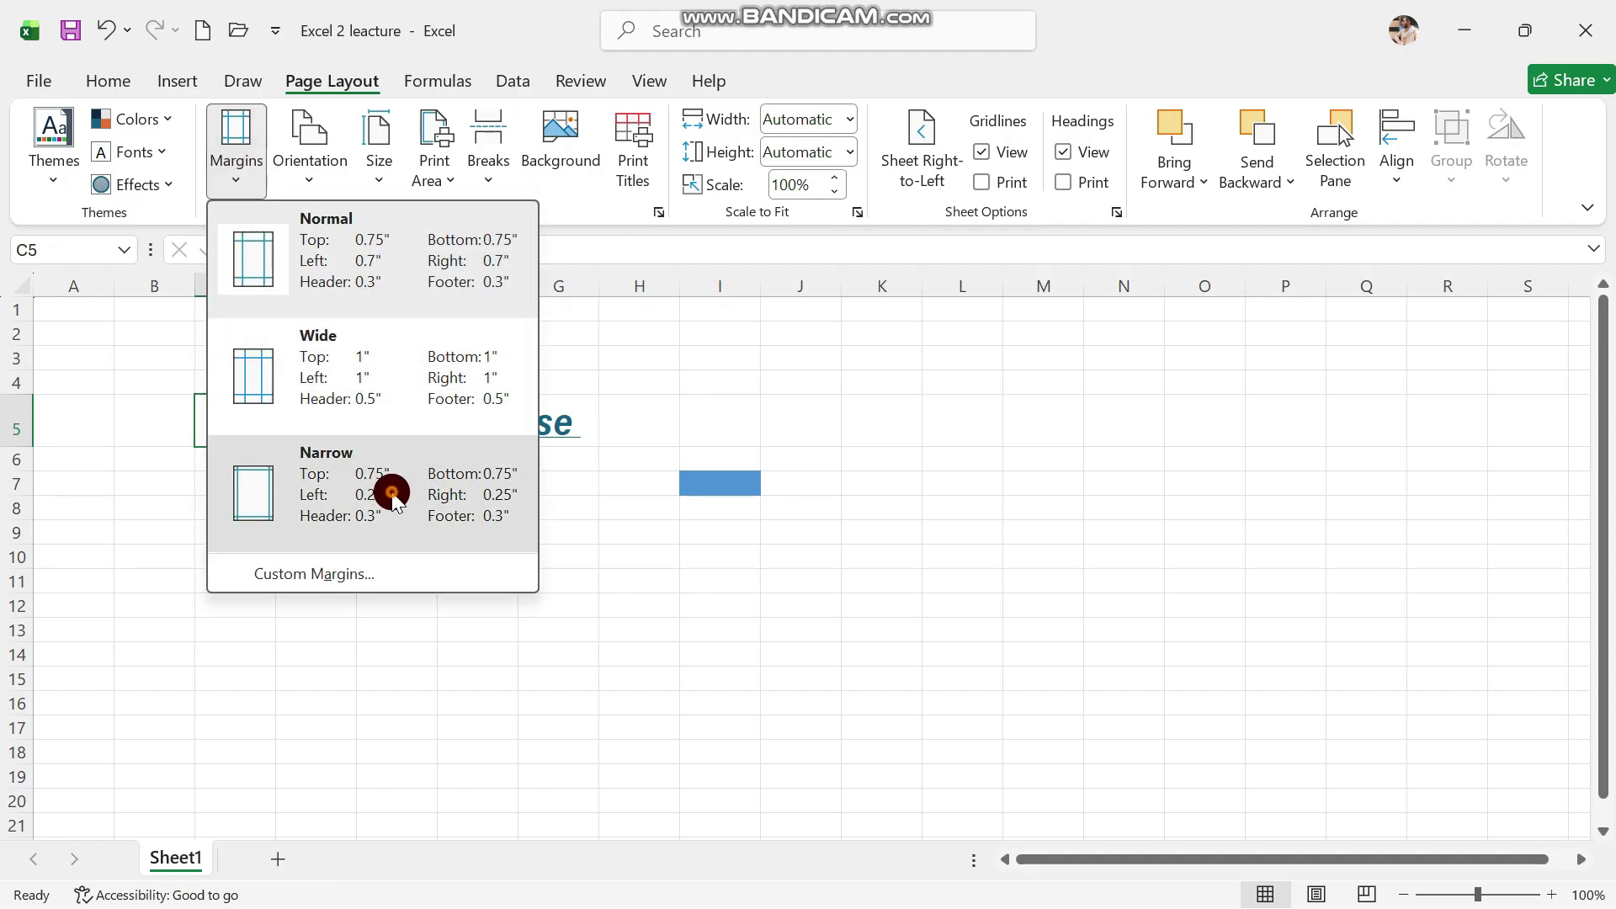
Delete the 'Excel course' heading from E5, leaving G9 selected
{"action": "left_click", "coordinate": [360, 358]}
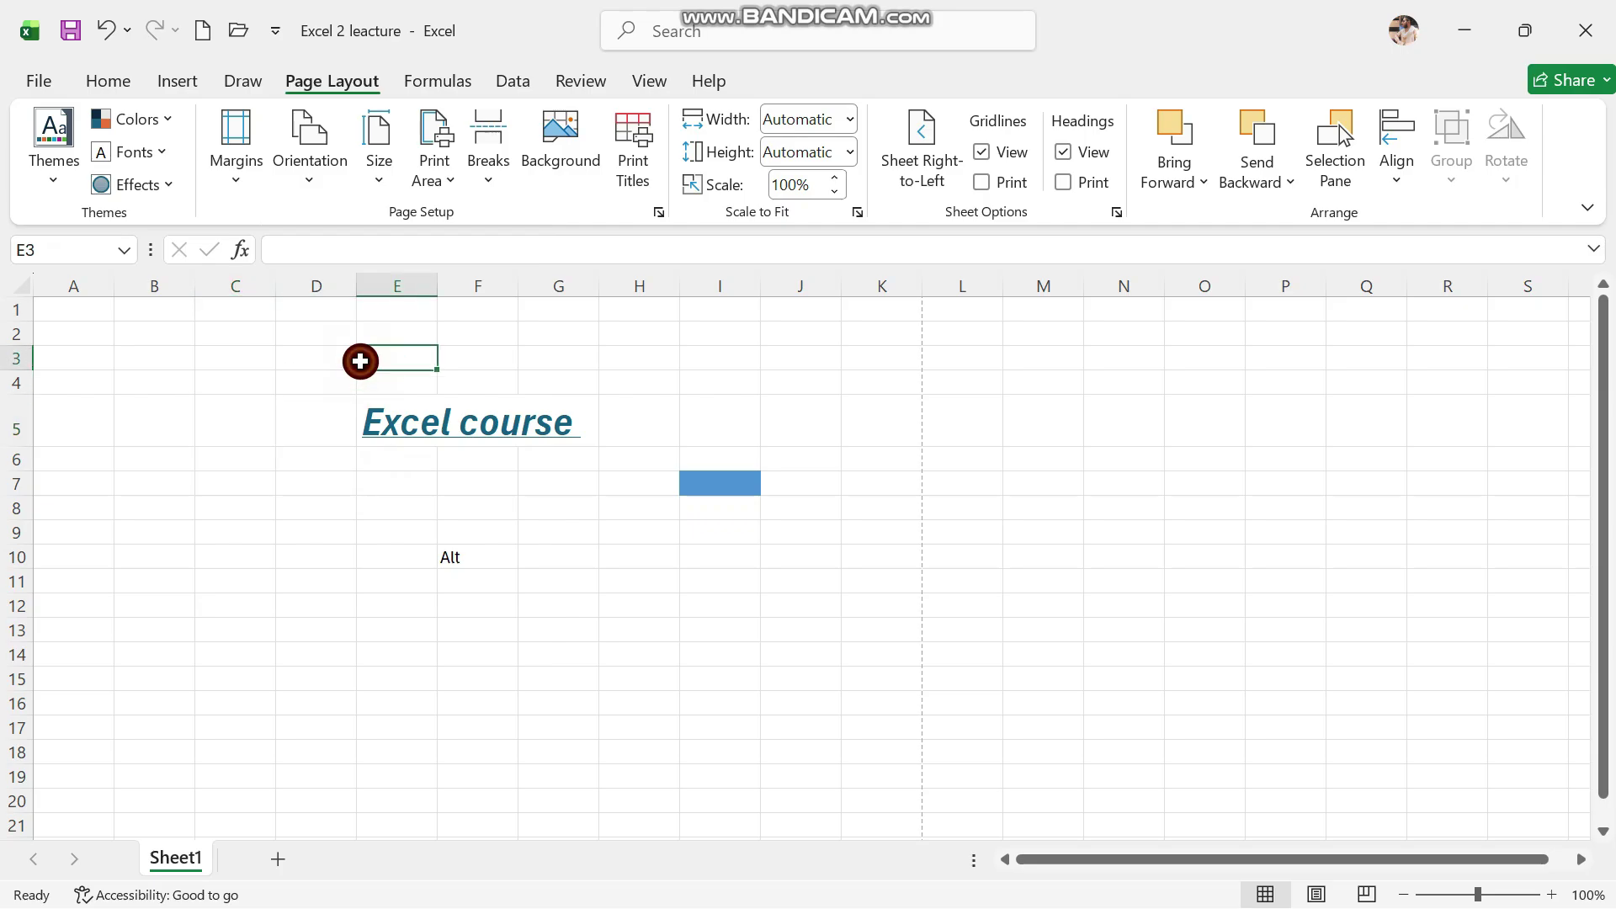
{"action": "left_click_drag", "start_coordinate": [368, 418], "coordinate": [551, 419]}
{"action": "key", "text": "BackSpace"}
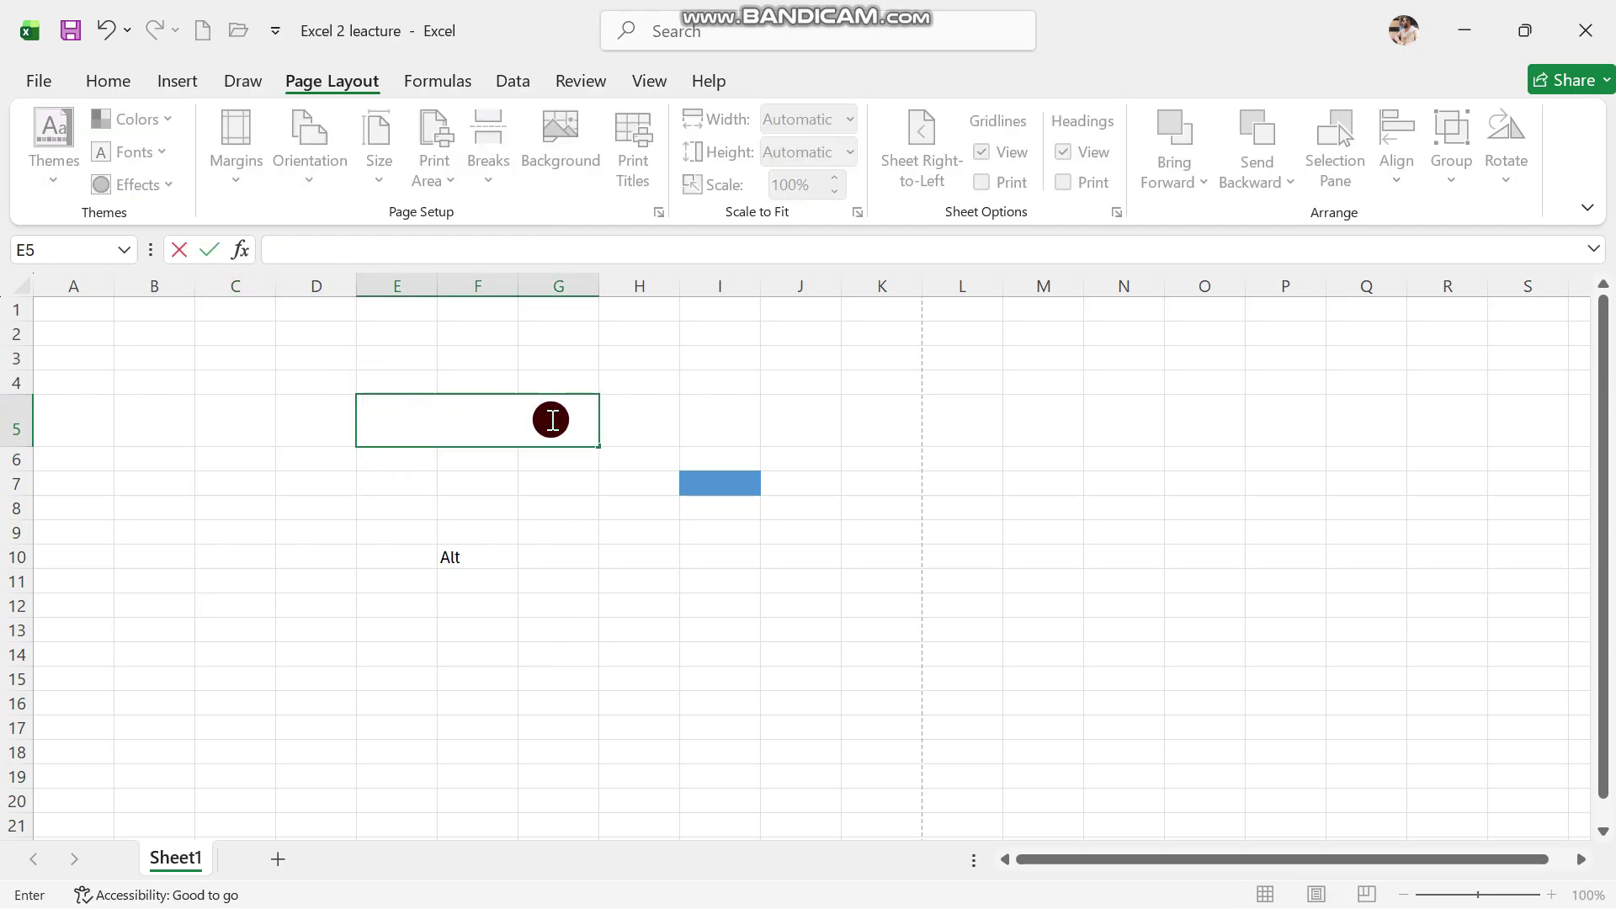
{"action": "left_click", "coordinate": [566, 528]}
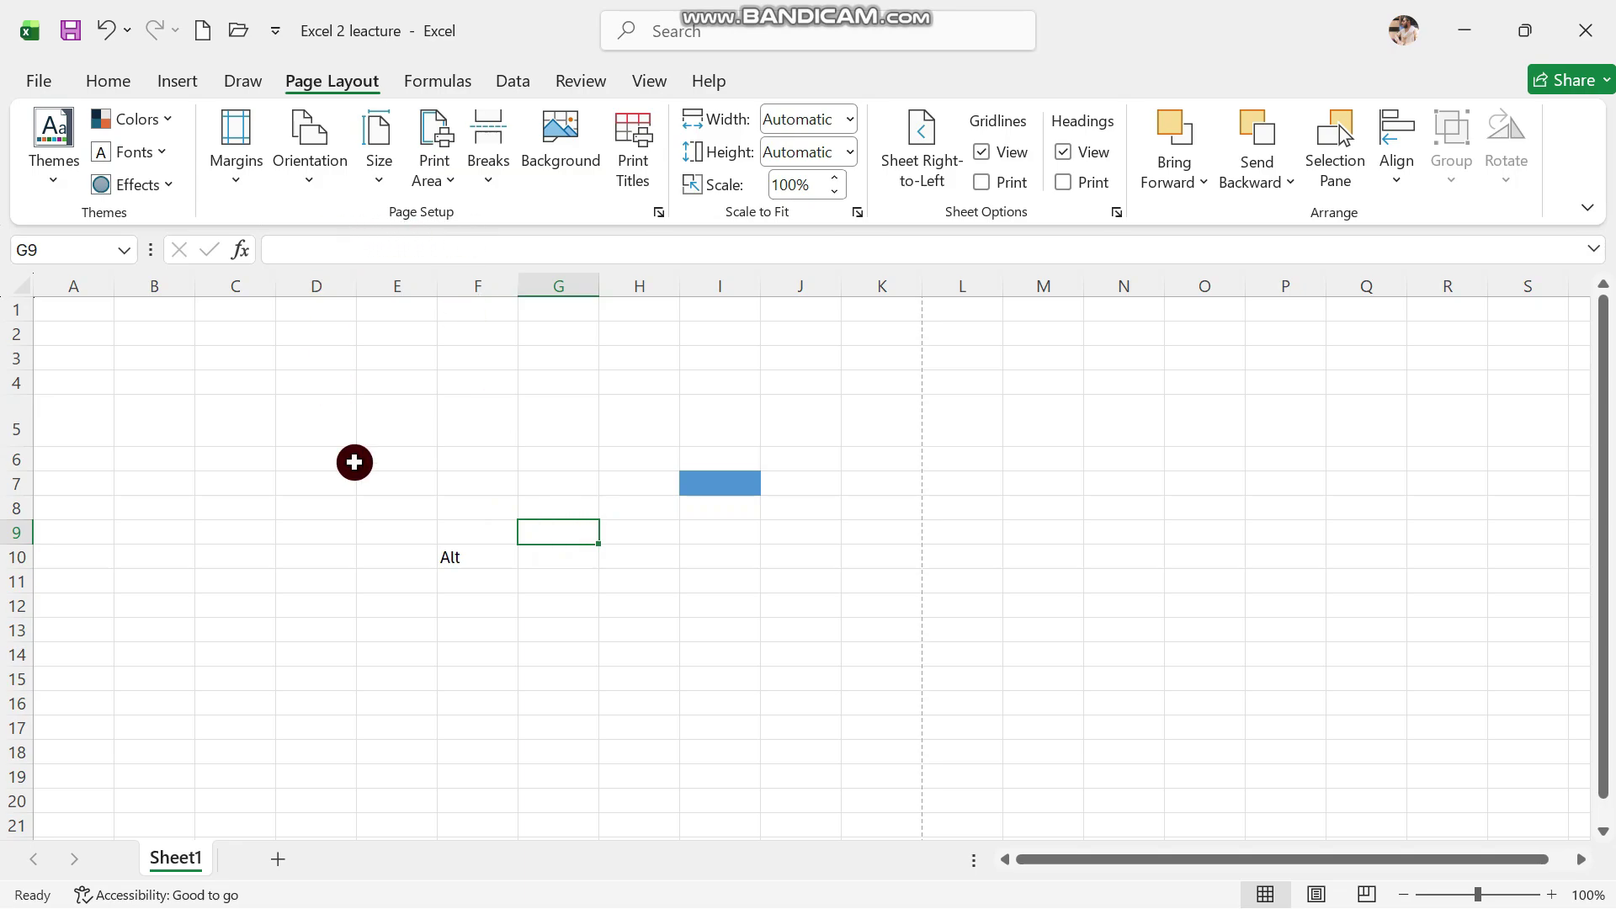
Look through the Formulas AutoSum and More Functions lists without inserting anything
{"action": "left_click", "coordinate": [437, 80]}
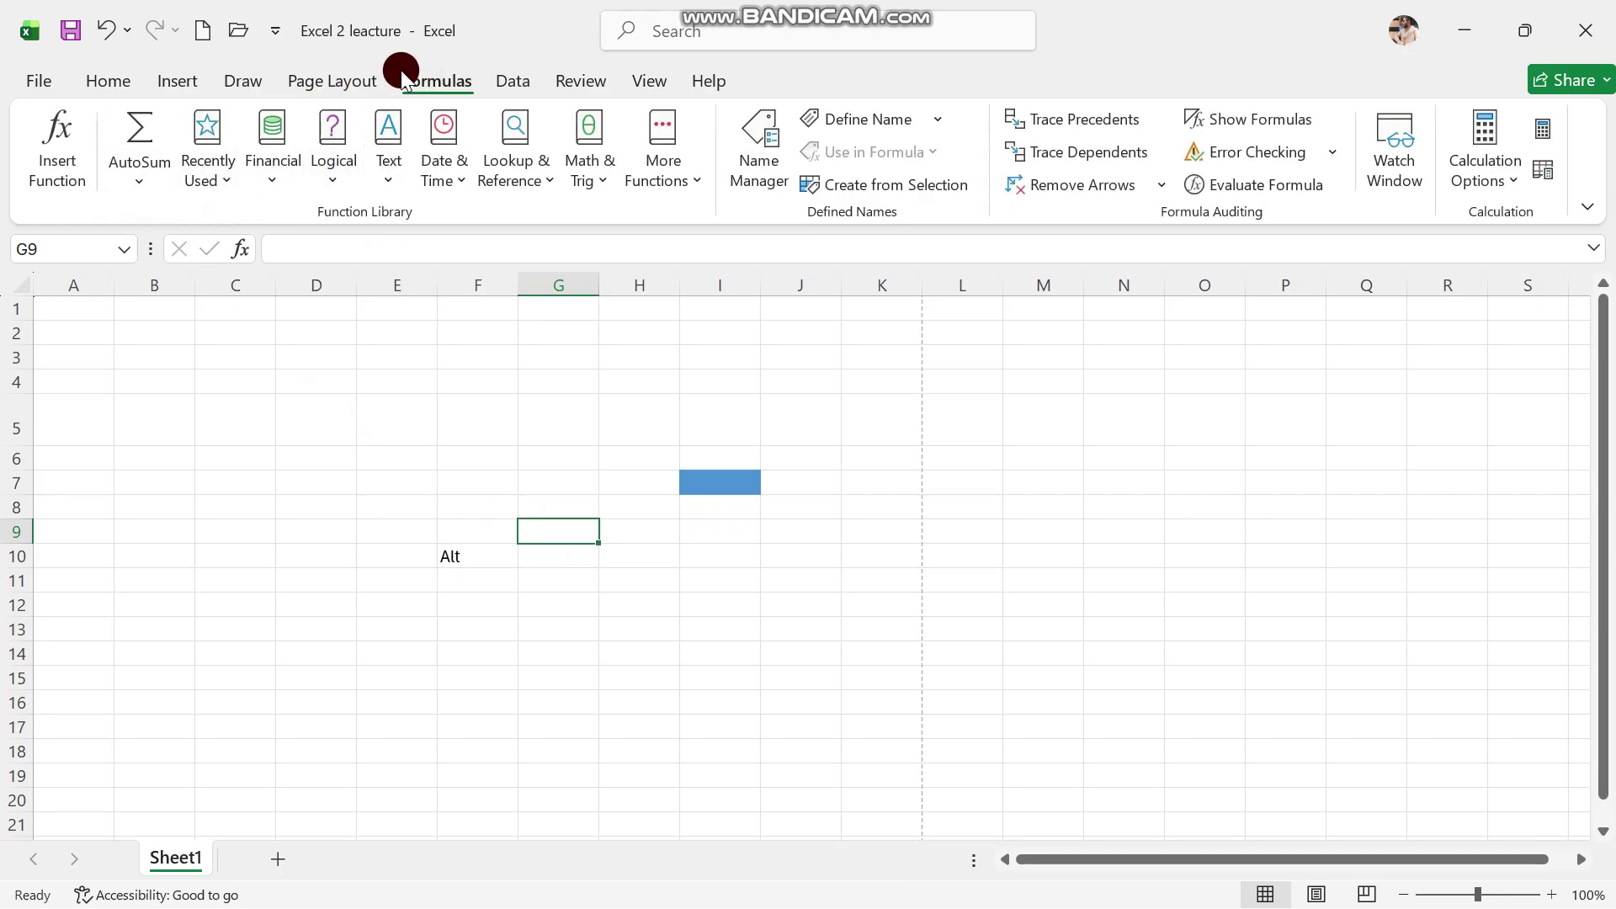
{"action": "left_click", "coordinate": [158, 190]}
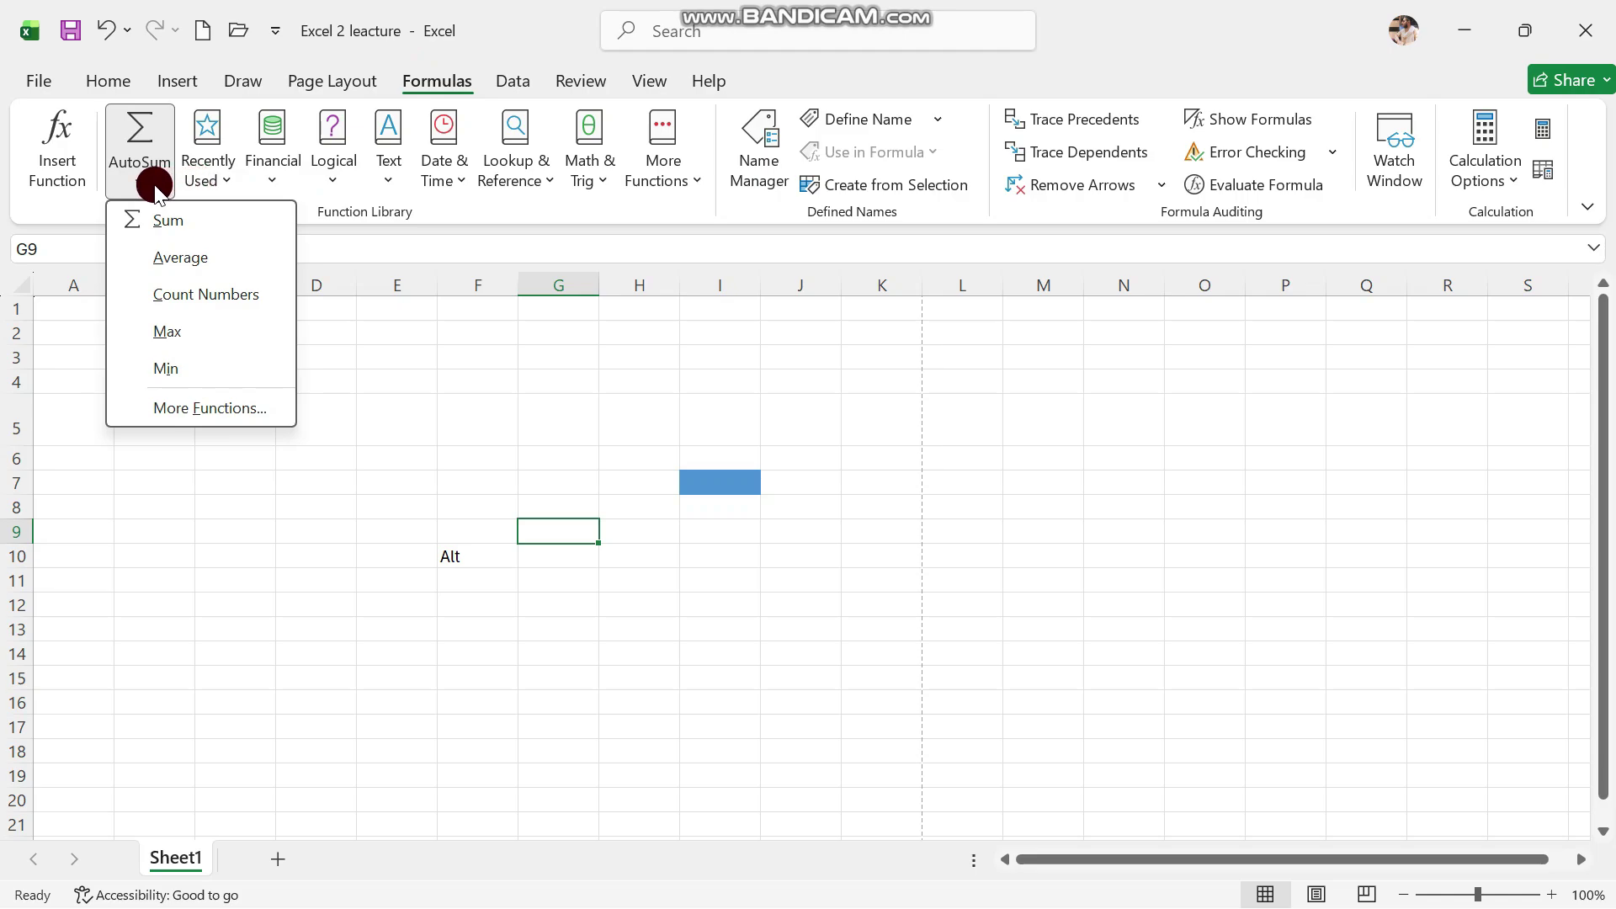
{"action": "left_click", "coordinate": [237, 161]}
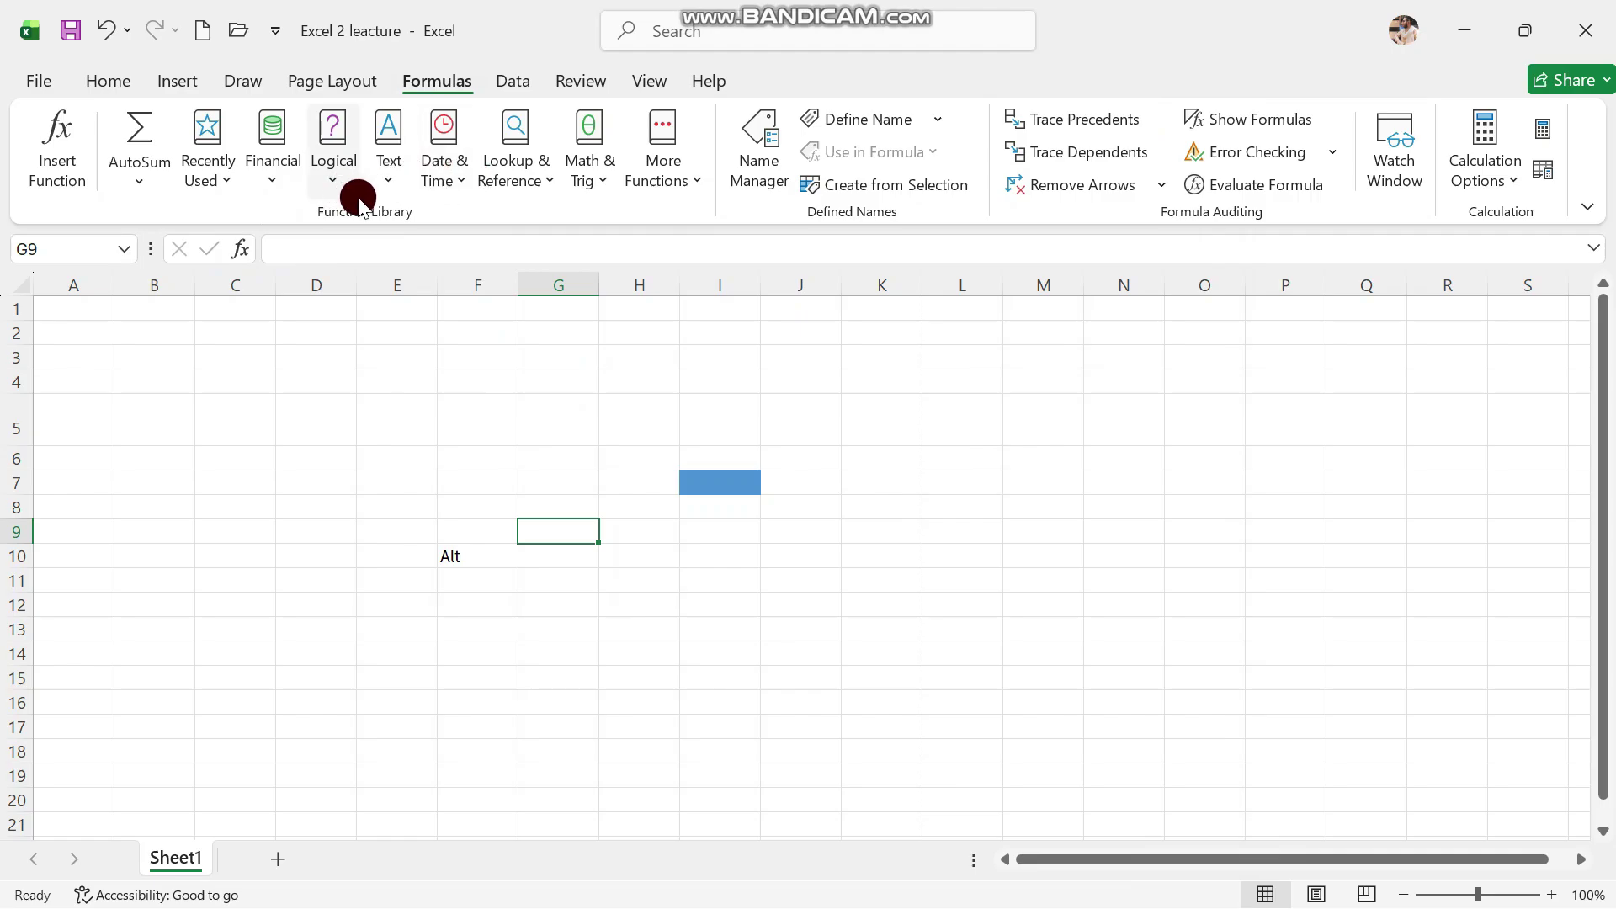
{"action": "left_click", "coordinate": [665, 181]}
{"action": "left_click", "coordinate": [542, 371]}
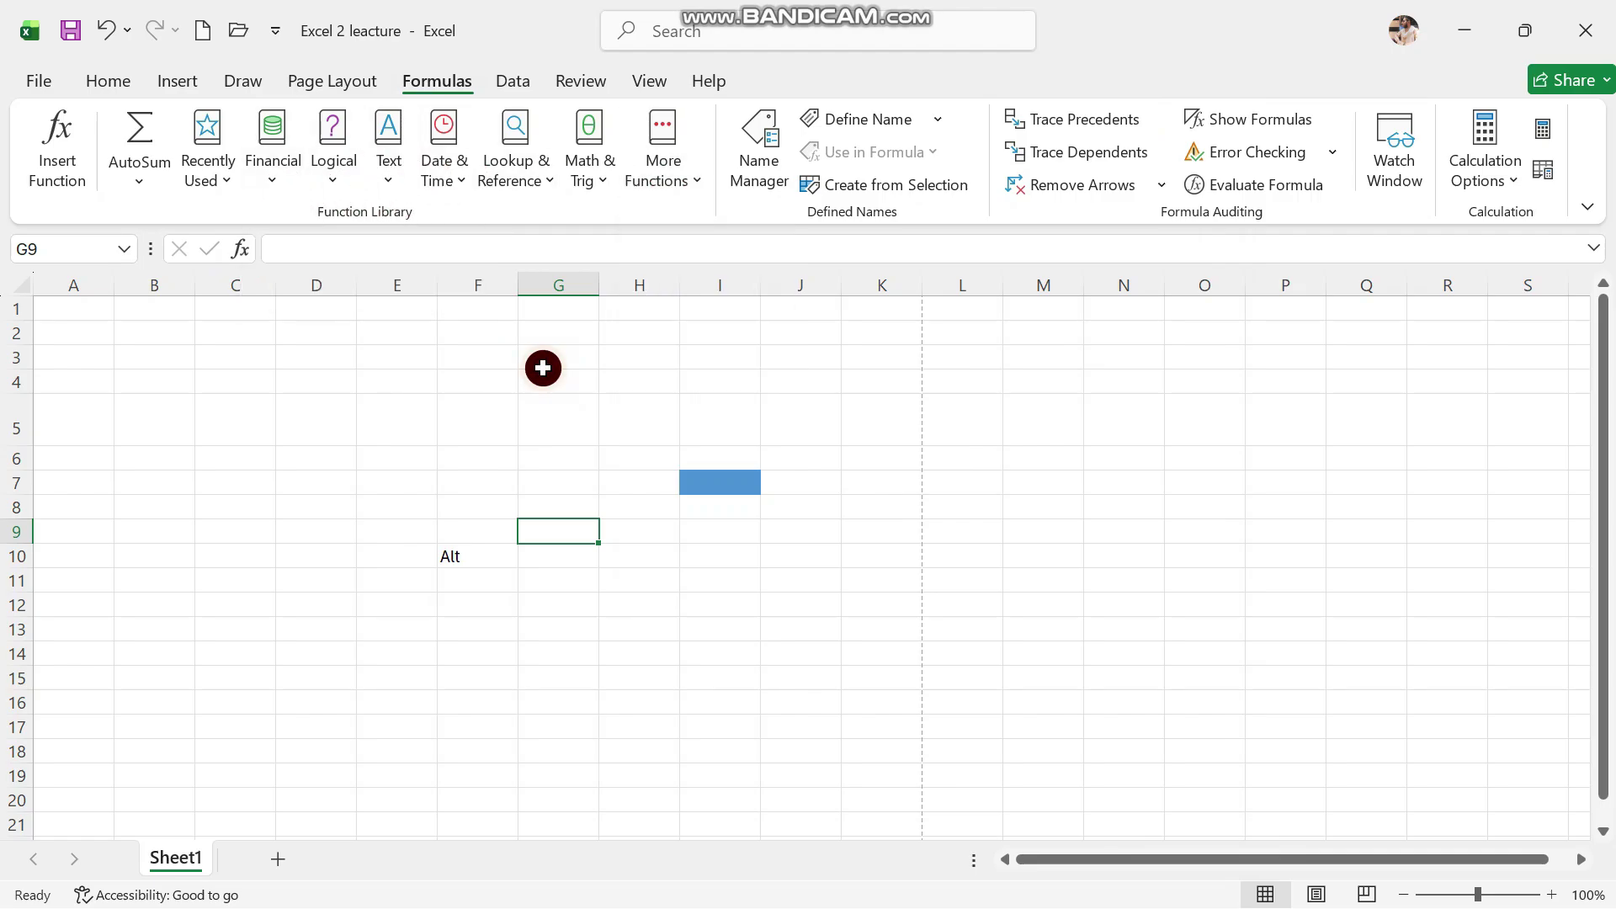
Browse the Data, Review, View and Help commands, then return to the sheet at G5
{"action": "left_click", "coordinate": [520, 87]}
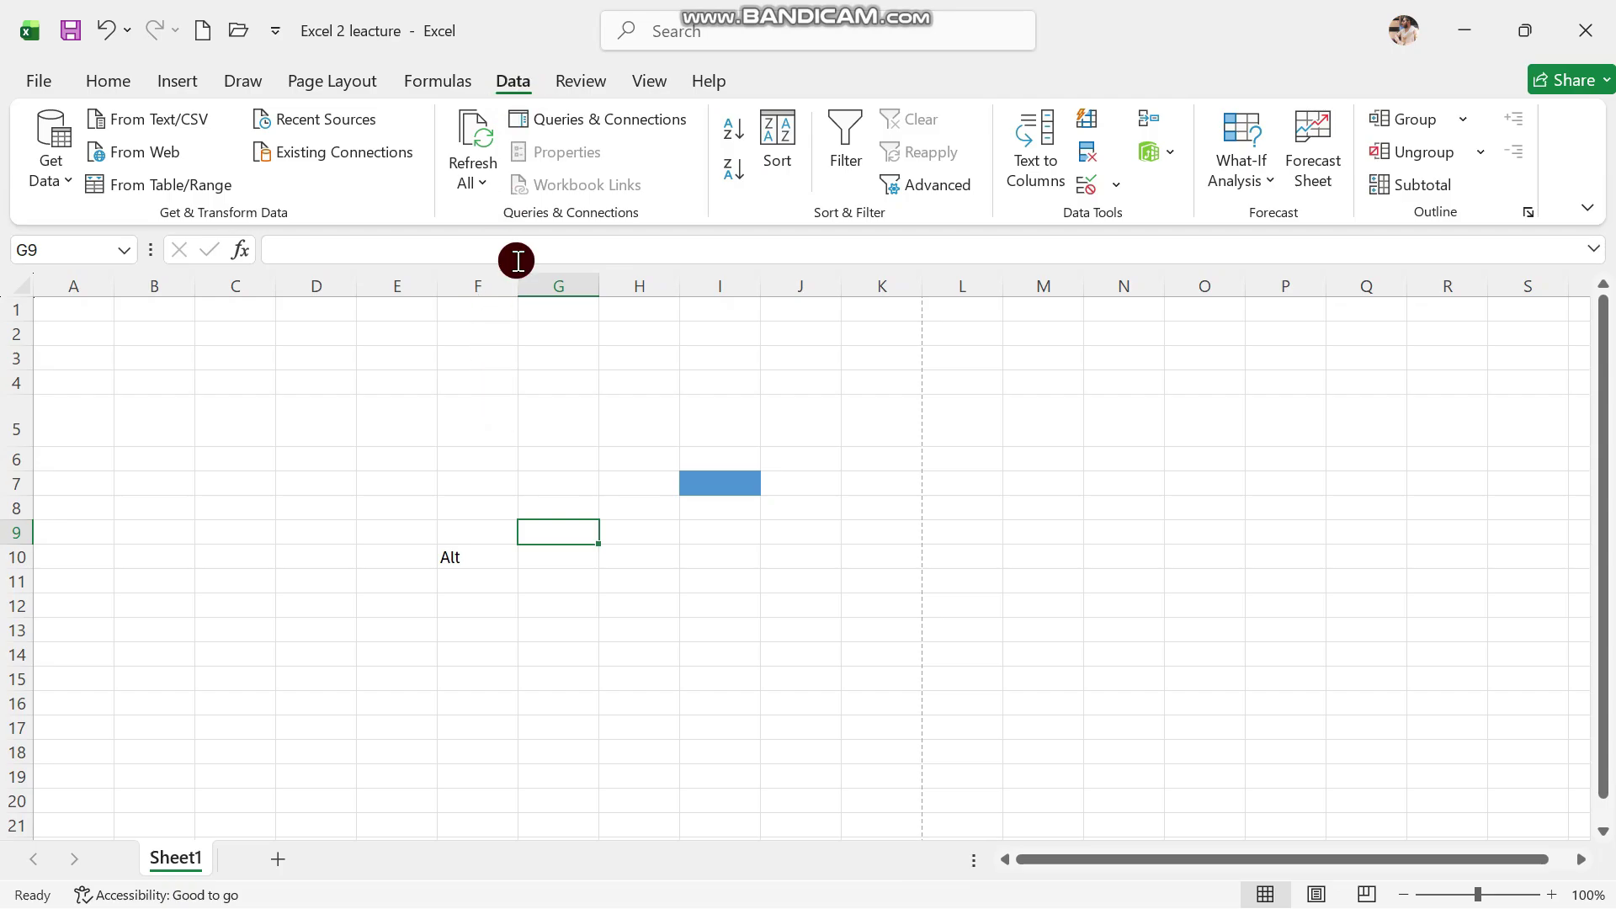
{"action": "left_click", "coordinate": [584, 83]}
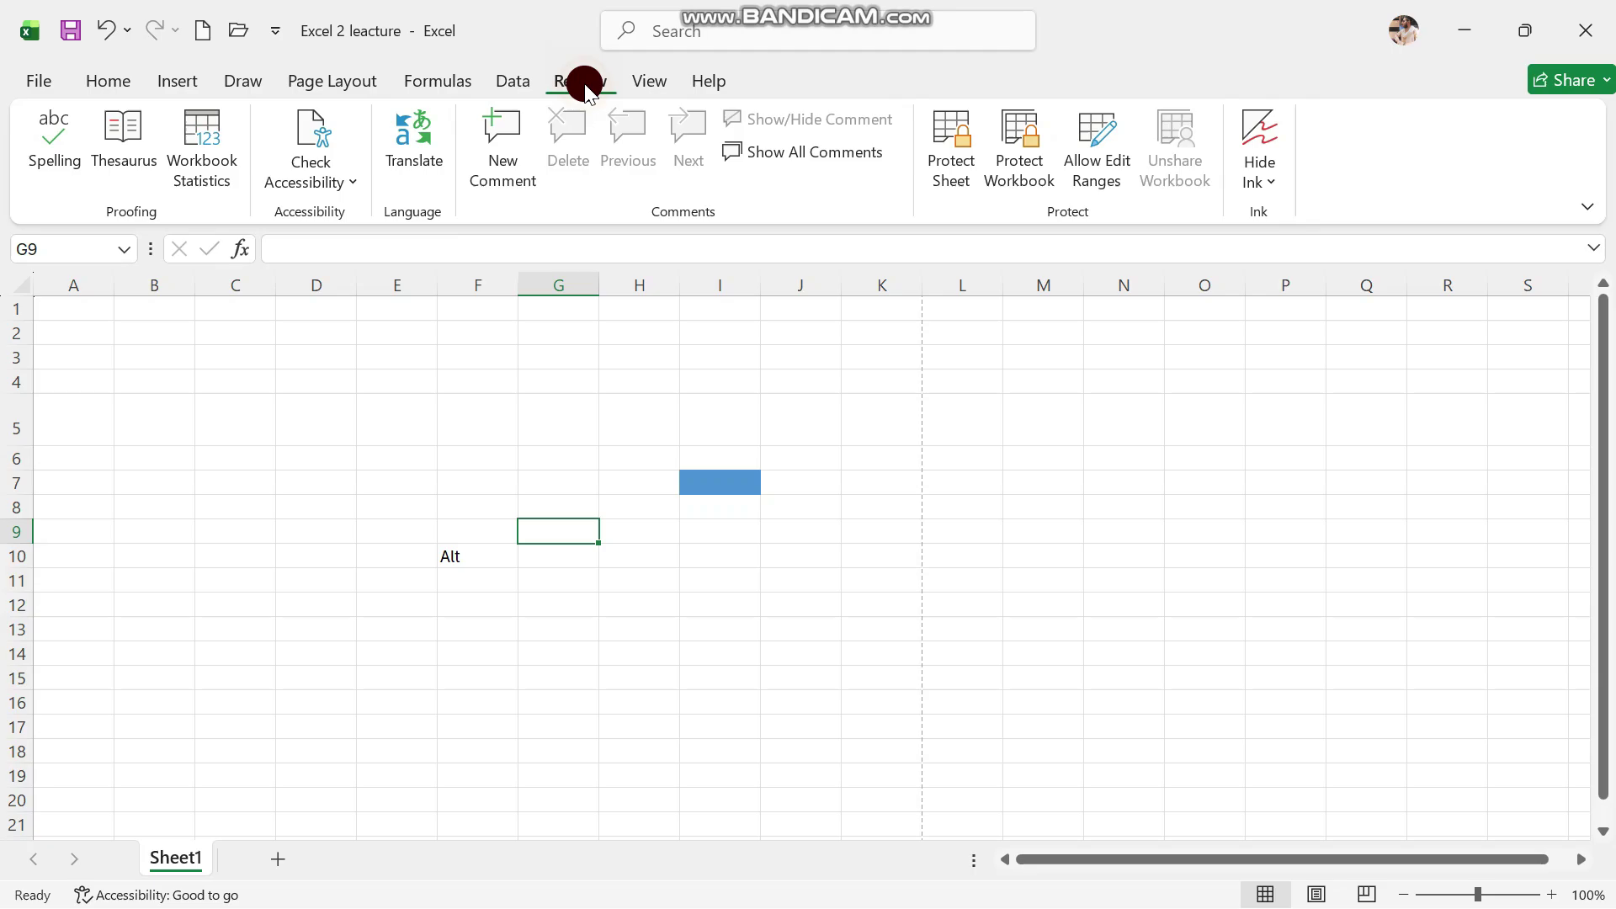
{"action": "left_click", "coordinate": [653, 81]}
{"action": "left_click", "coordinate": [692, 84]}
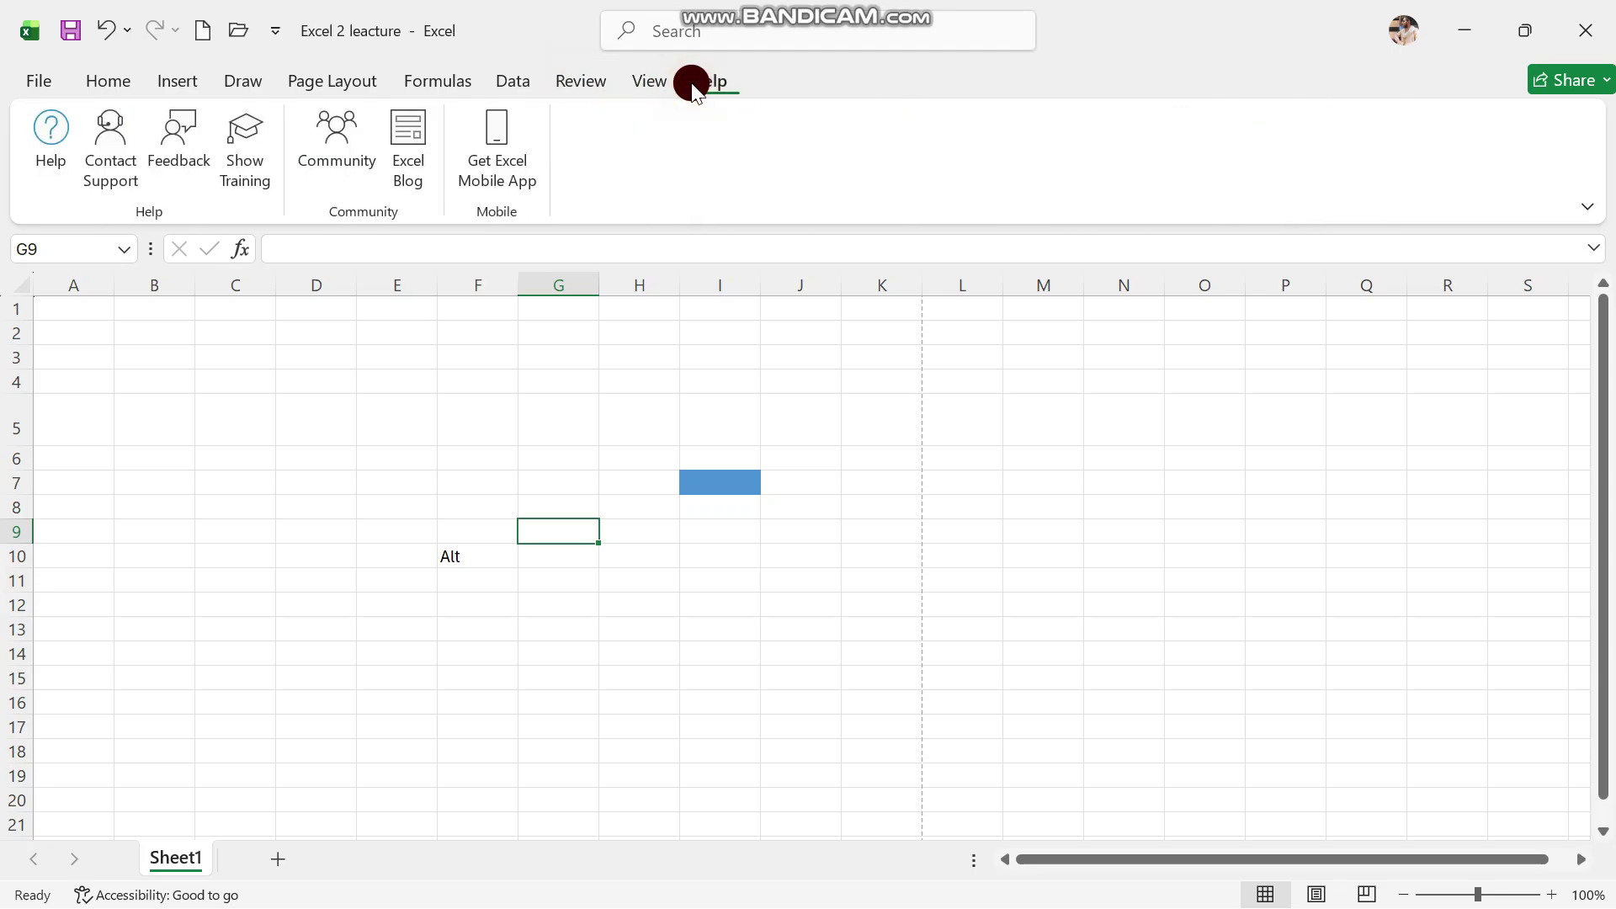
{"action": "left_click", "coordinate": [529, 399]}
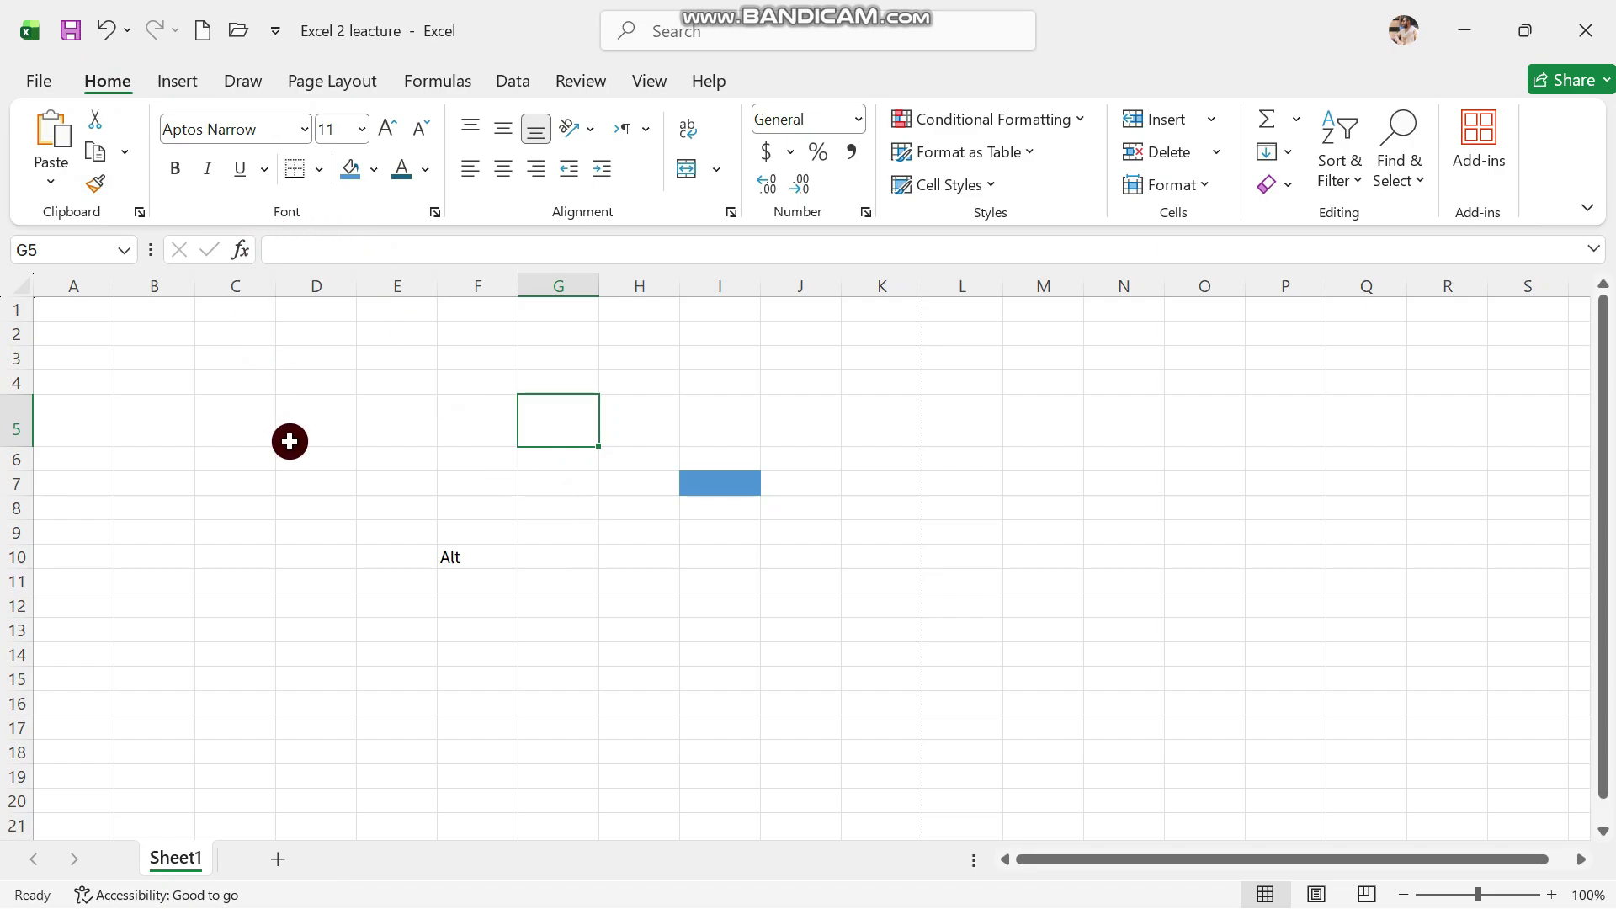
Try selecting the whole sheet, then select E6 and begin an entry there
{"action": "left_click", "coordinate": [170, 361]}
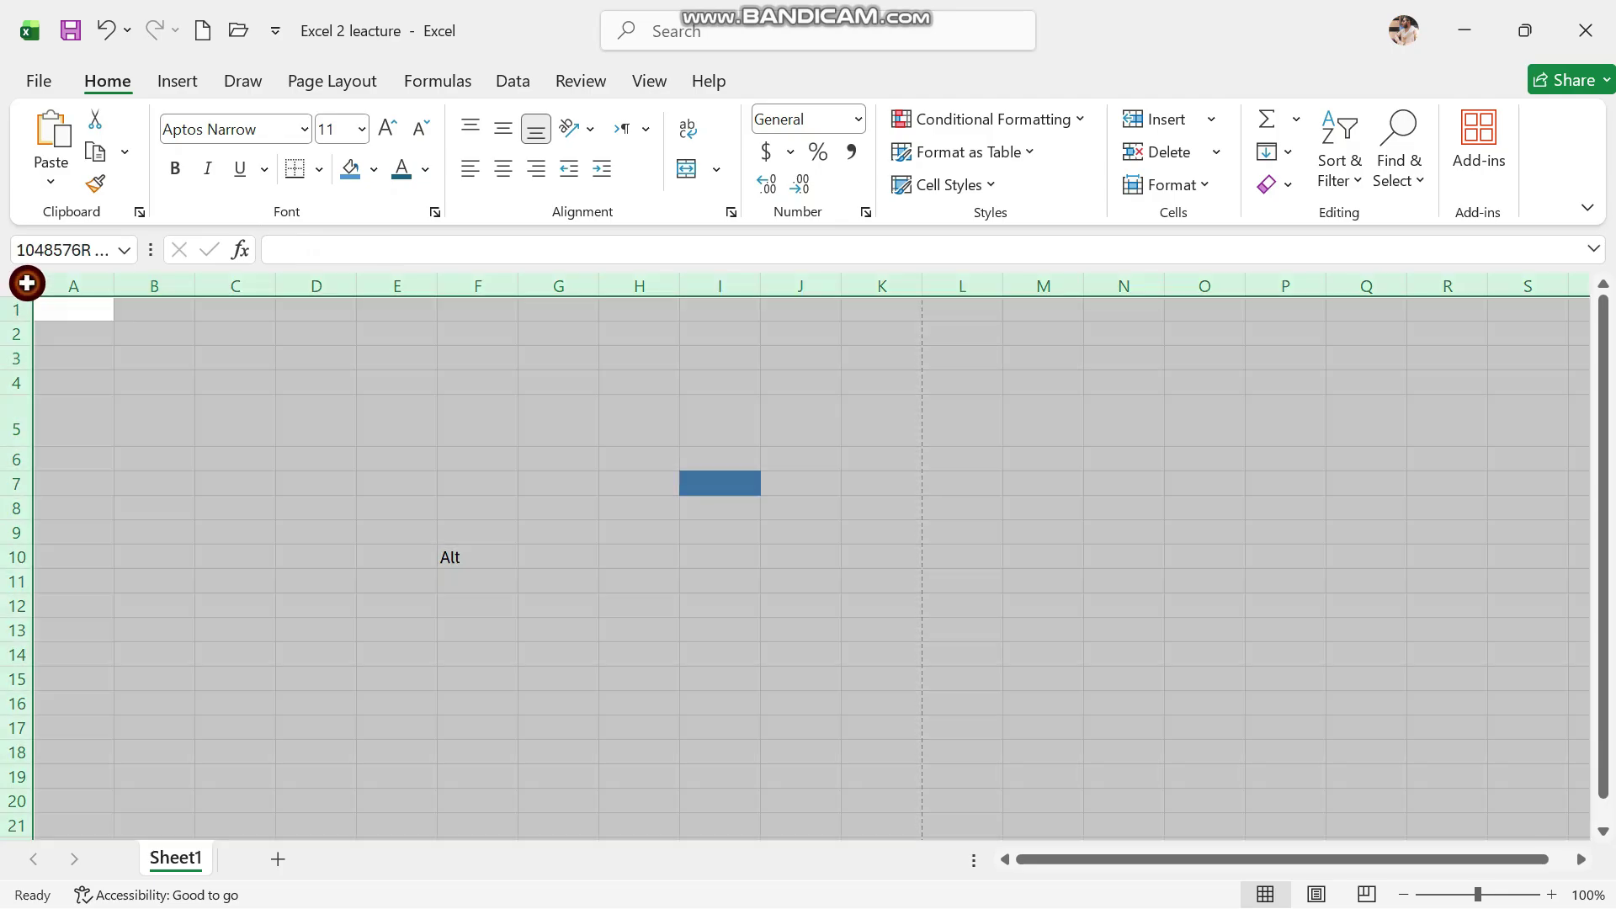
{"action": "left_click", "coordinate": [26, 282]}
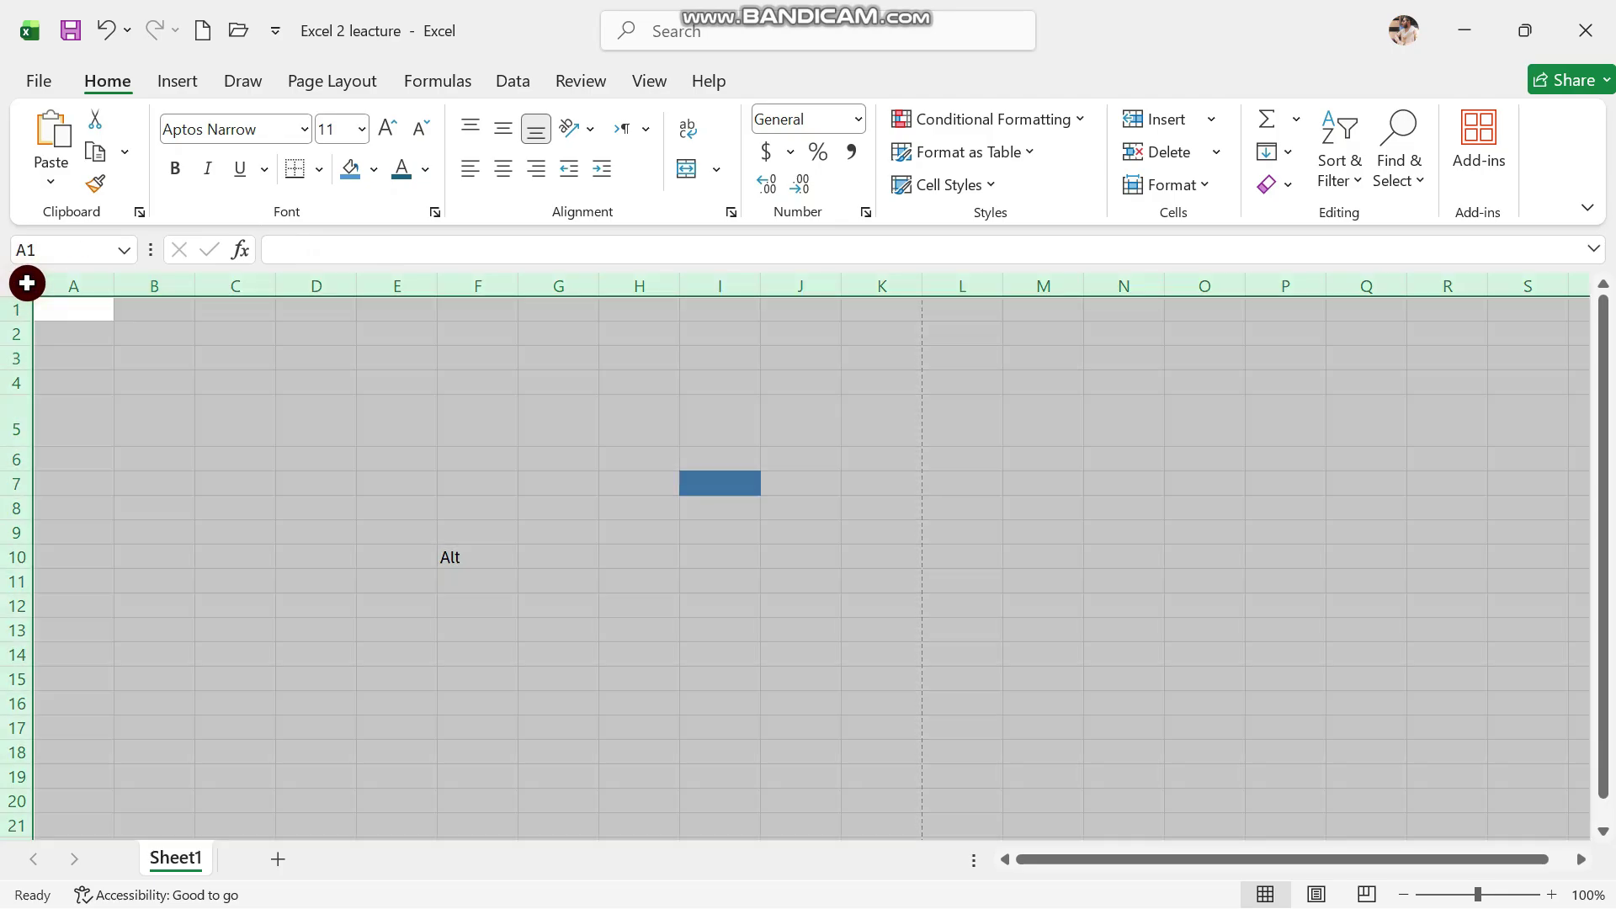
{"action": "left_click", "coordinate": [260, 352]}
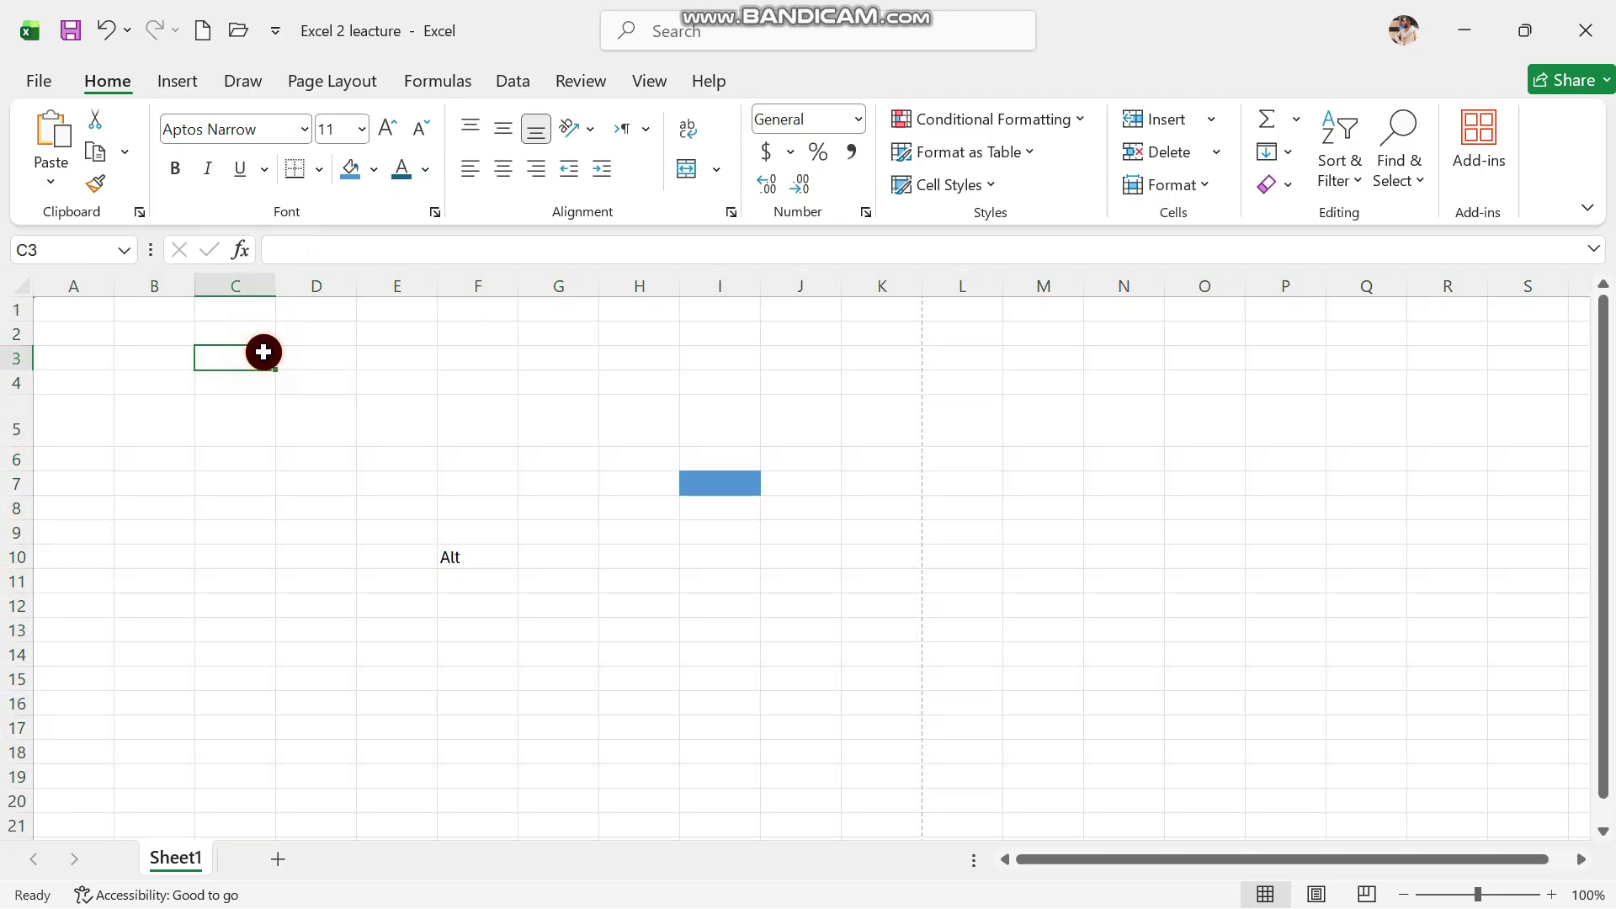
{"action": "left_click", "coordinate": [344, 251]}
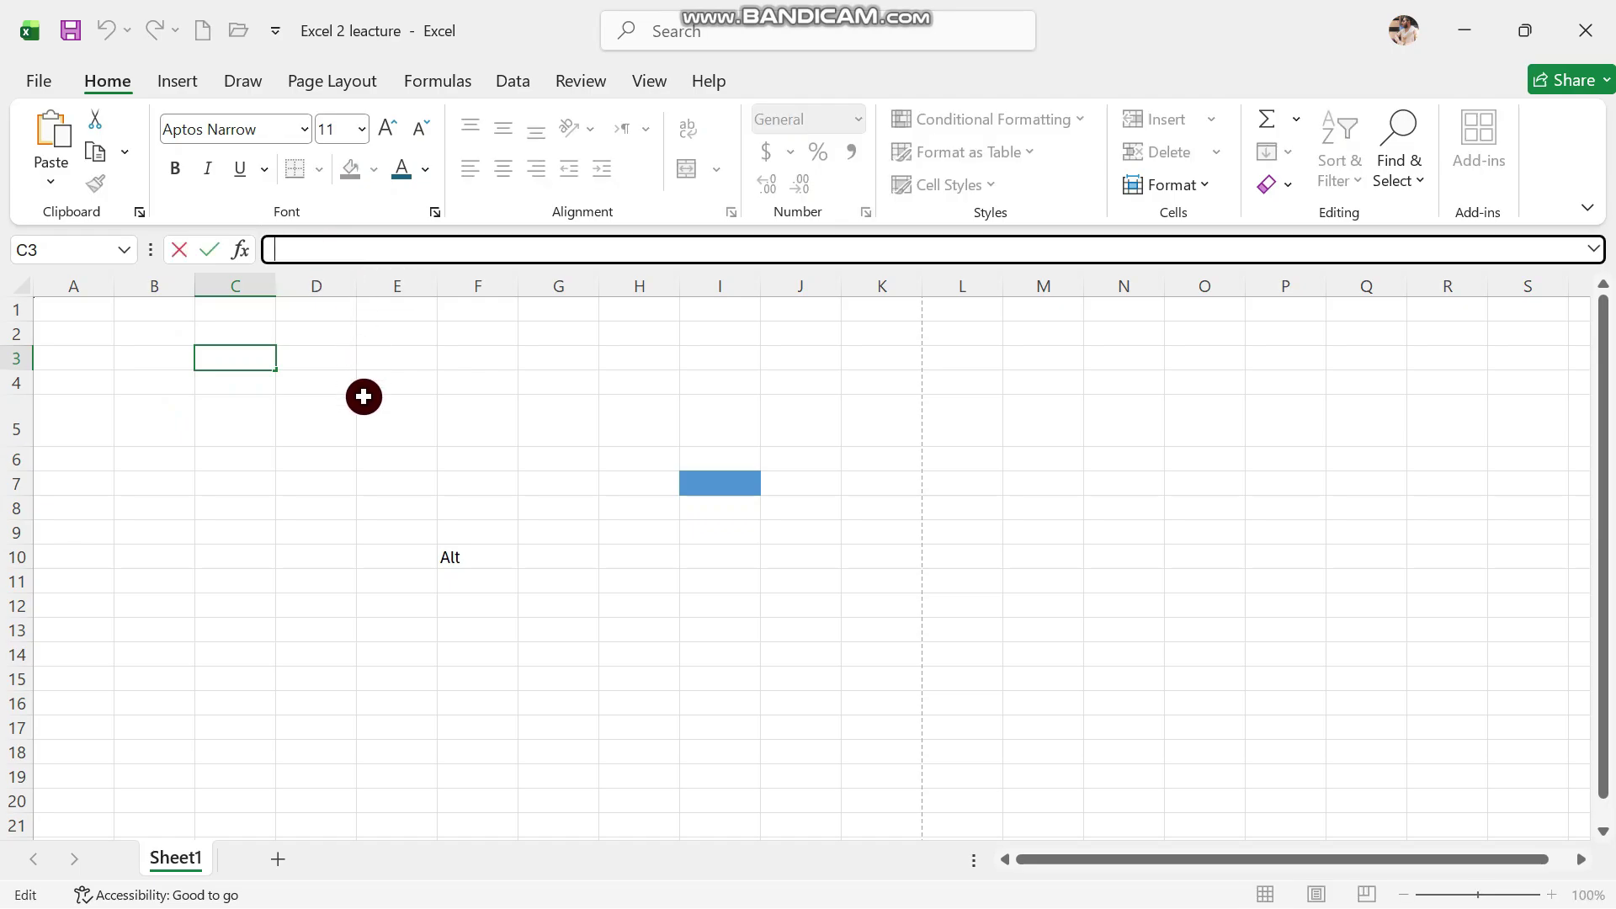
{"action": "left_click", "coordinate": [373, 459]}
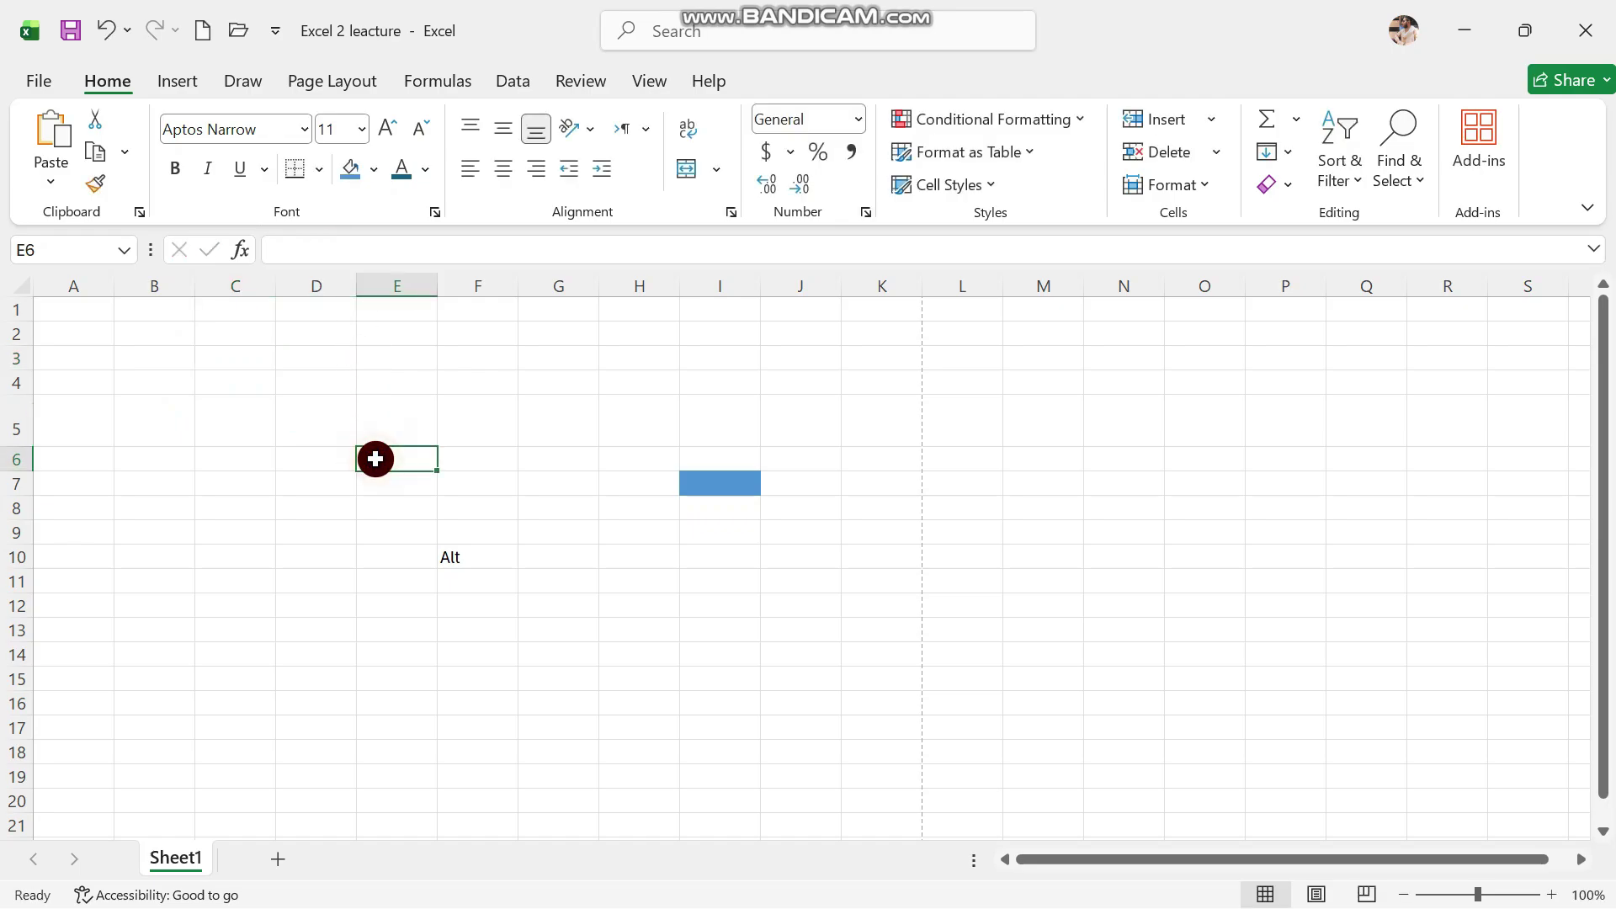
{"action": "left_click", "coordinate": [366, 261]}
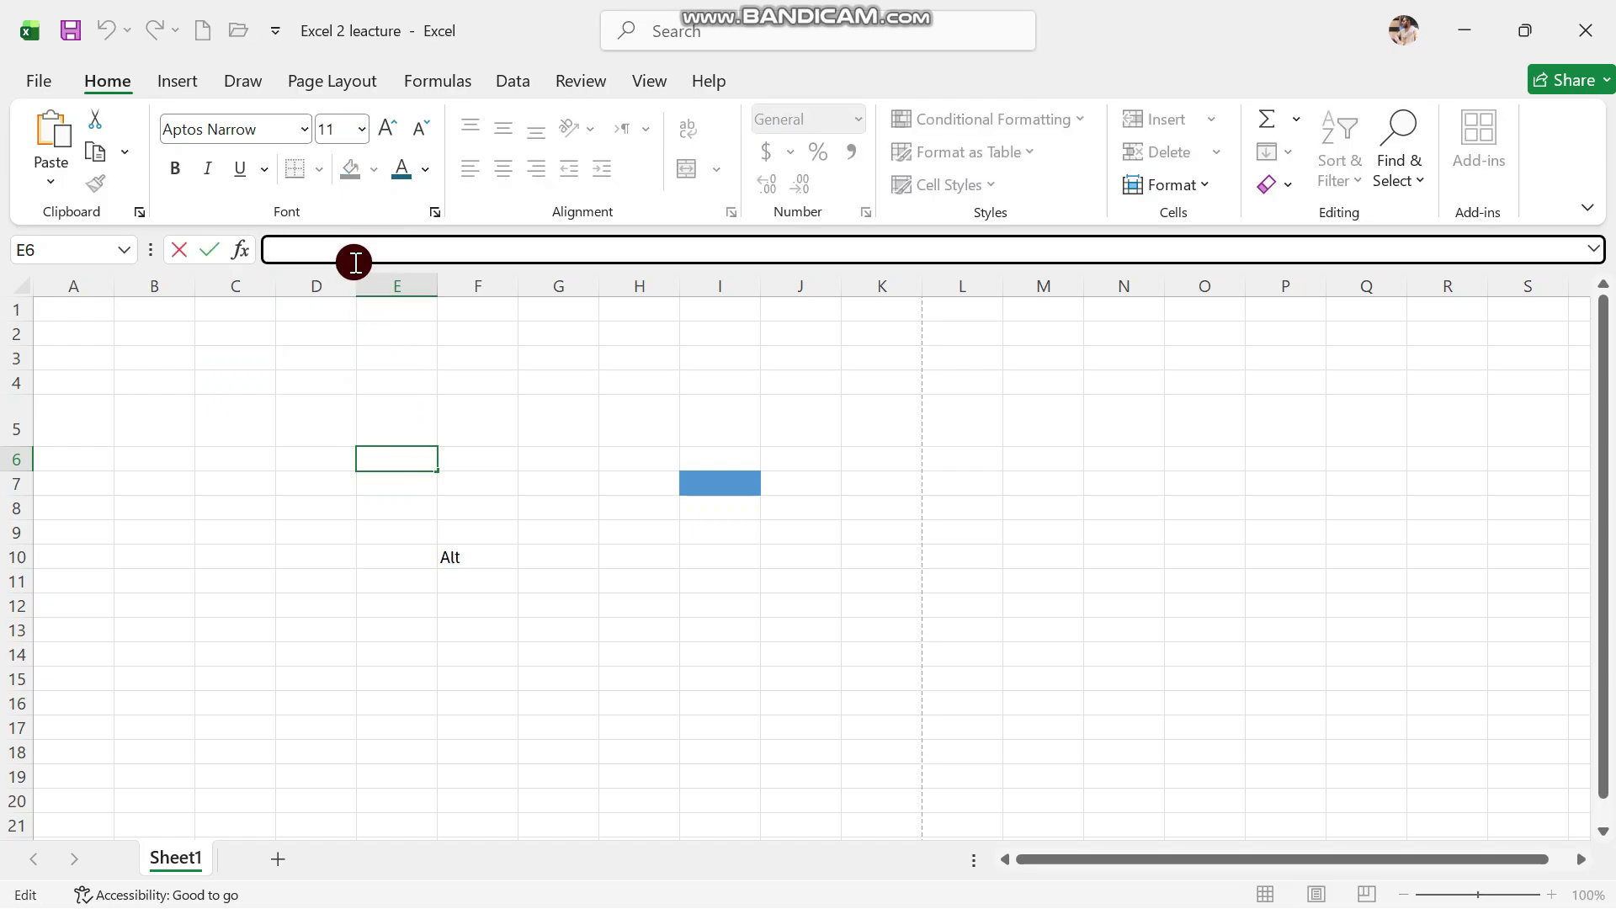
Enter 'Creovex compnay' in E6, confirming F6 stays empty, then select the whole sheet
{"action": "type", "text": "Cre"}
{"action": "type", "text": "ovex co"}
{"action": "type", "text": "mpnay compnay"}
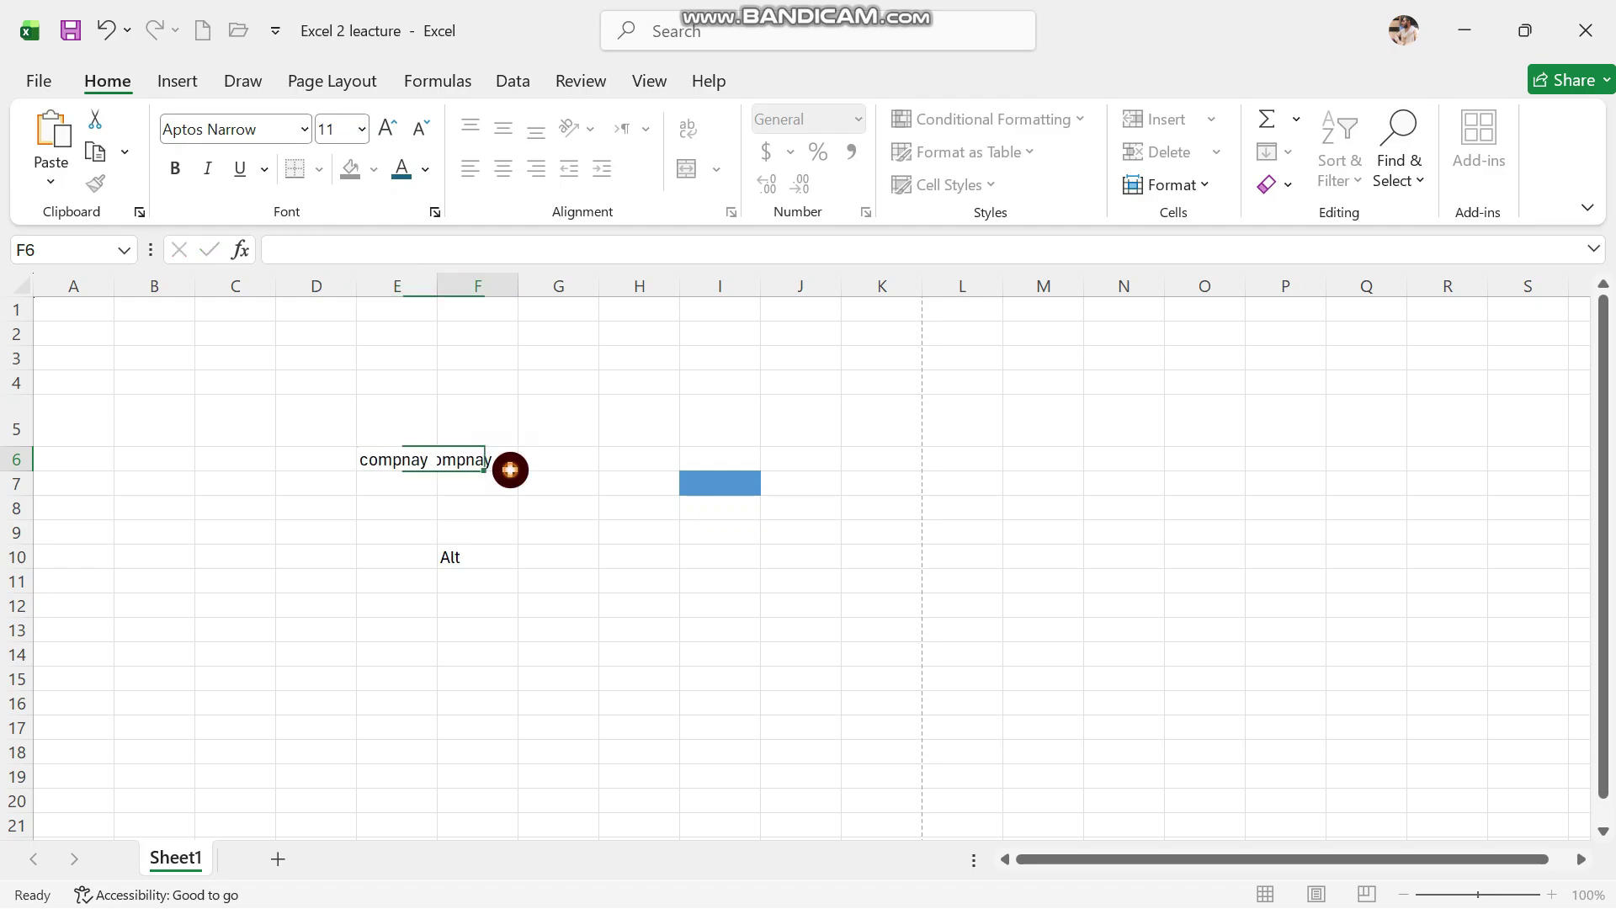
{"action": "left_click", "coordinate": [509, 469]}
{"action": "left_click", "coordinate": [467, 586]}
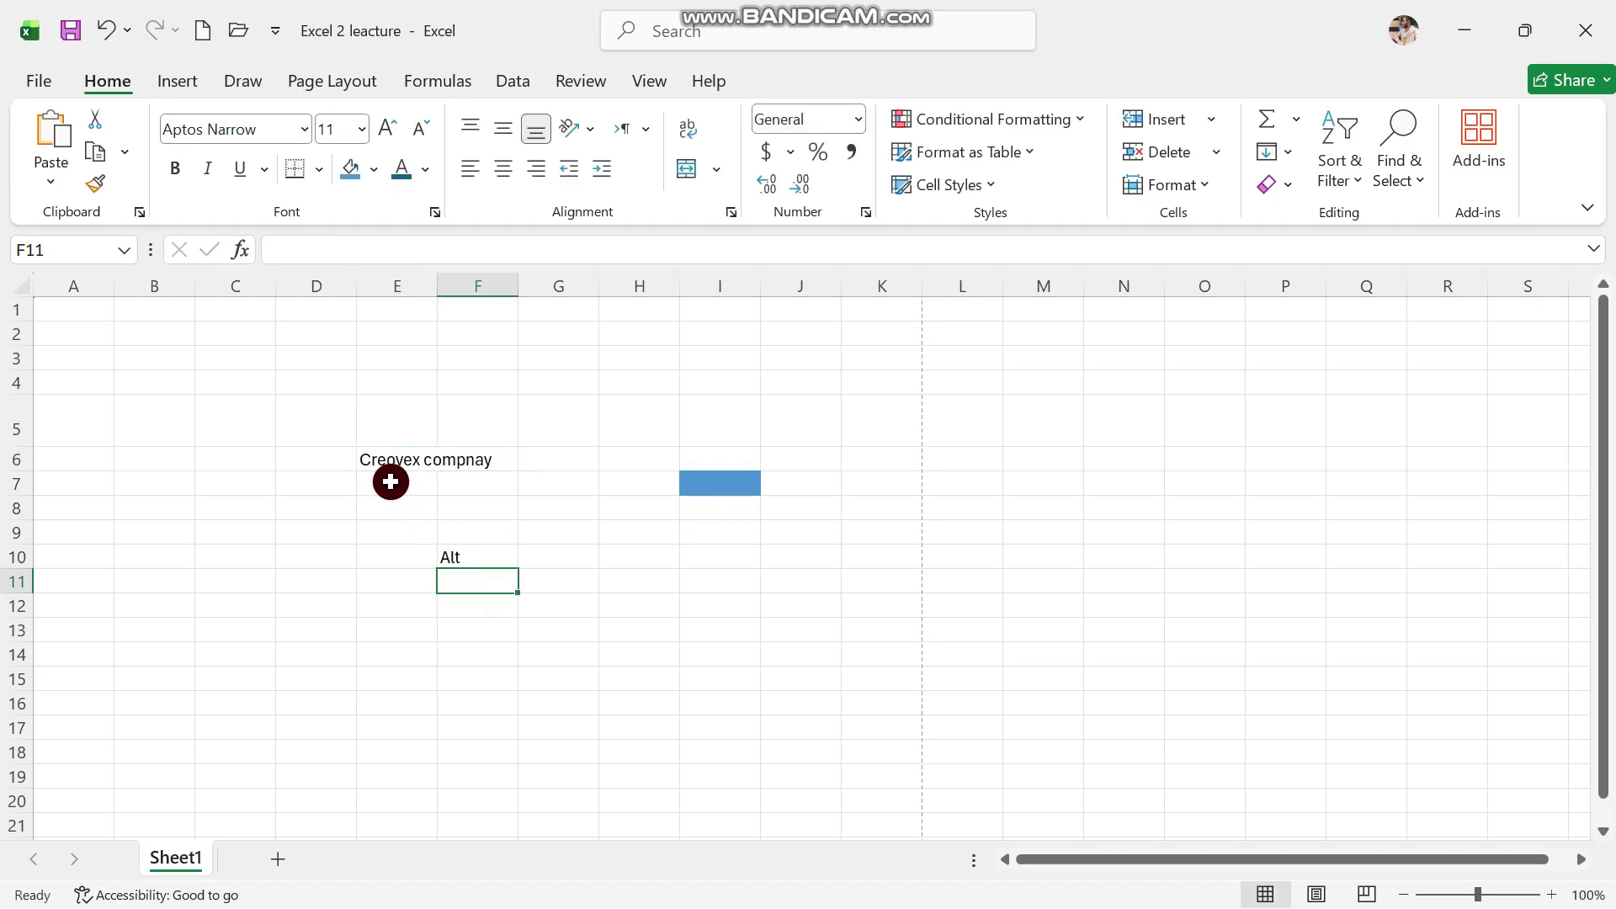
{"action": "left_click", "coordinate": [387, 455]}
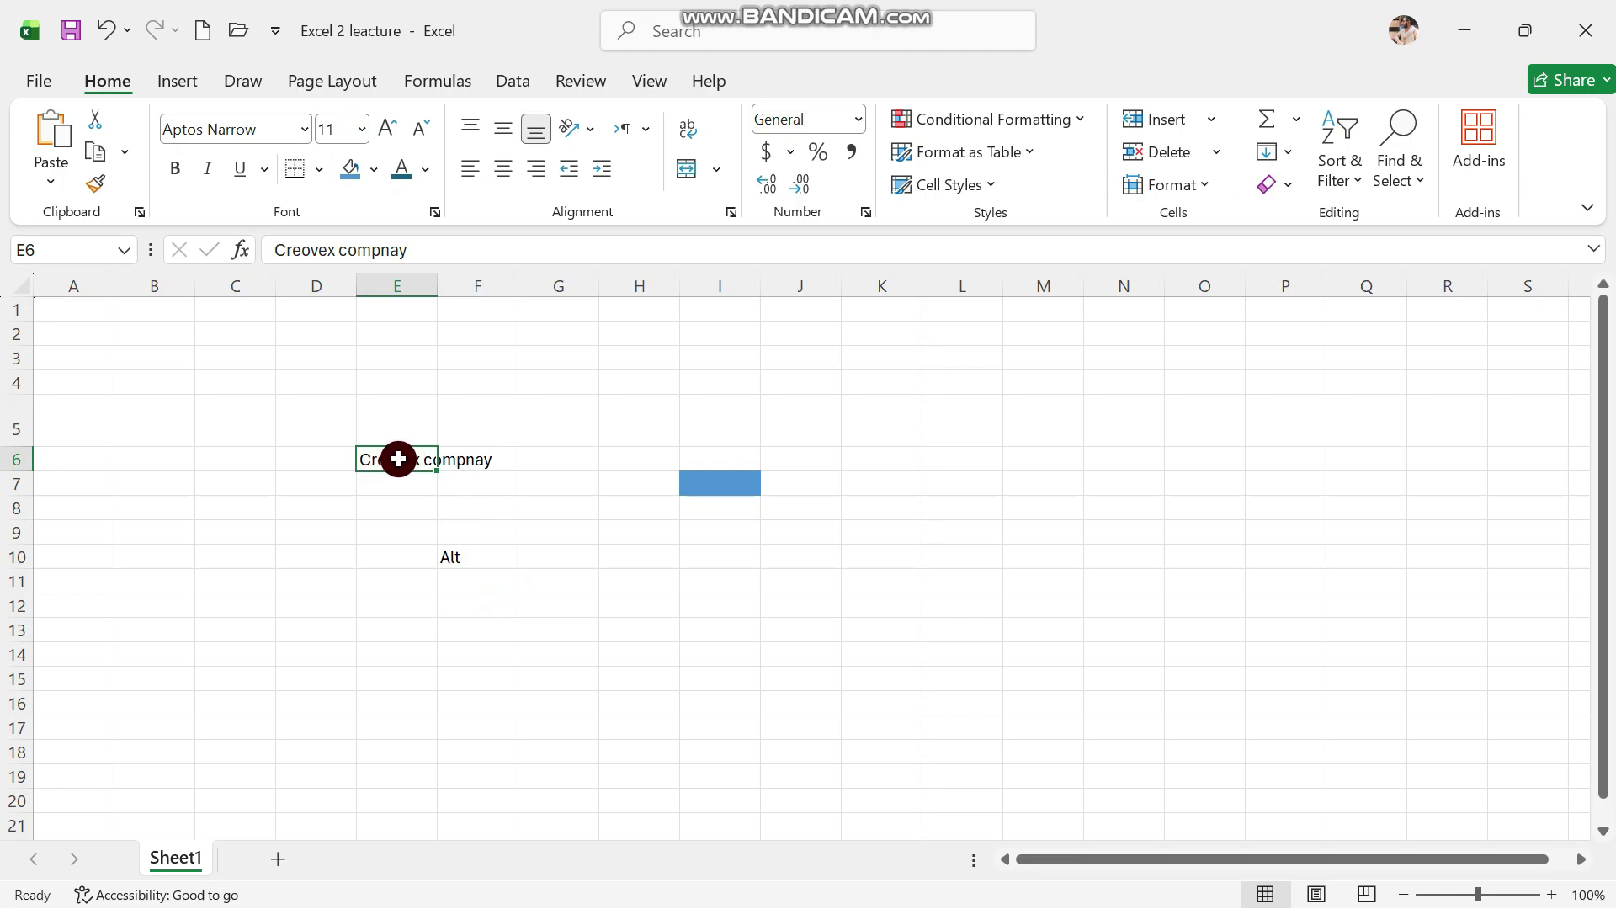
{"action": "left_click", "coordinate": [467, 457]}
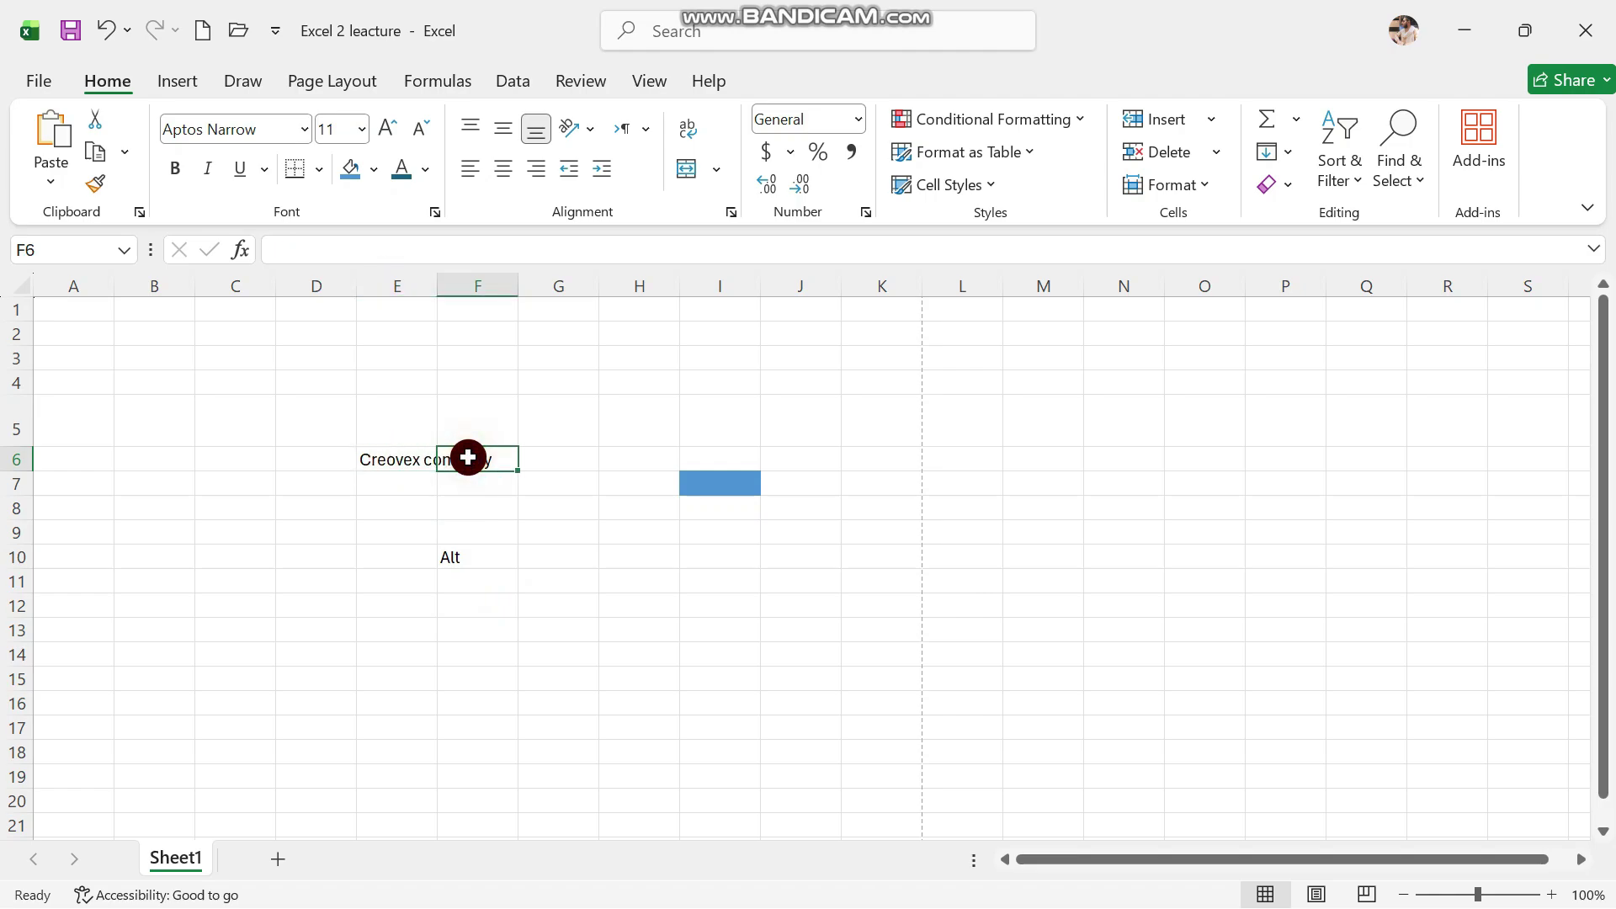
{"action": "left_click", "coordinate": [400, 470]}
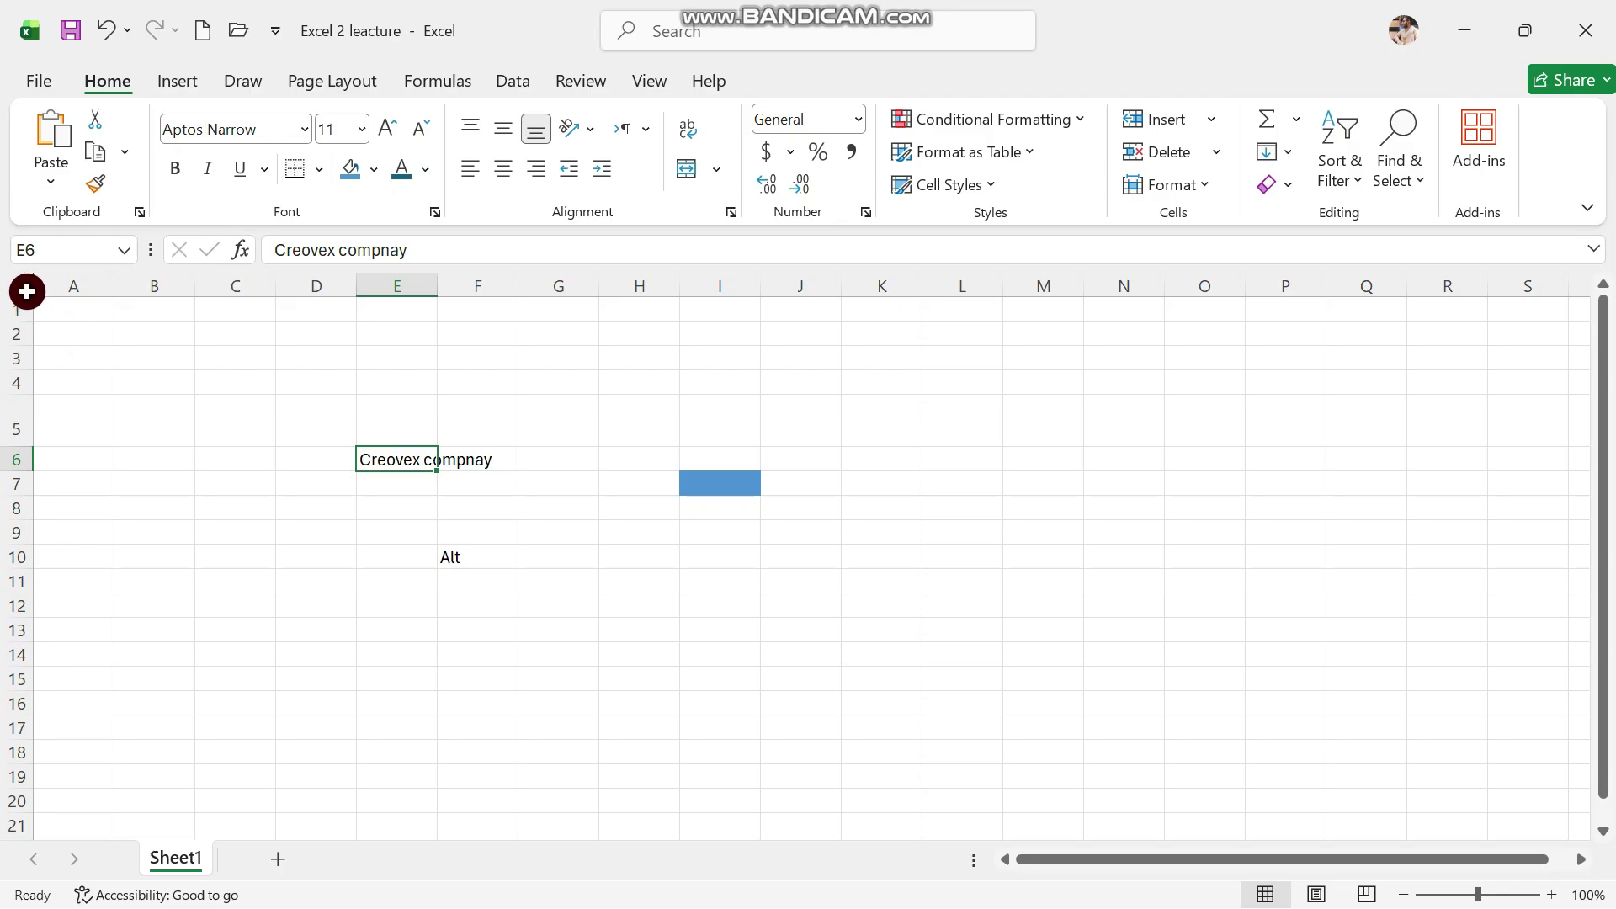
{"action": "left_click", "coordinate": [23, 286]}
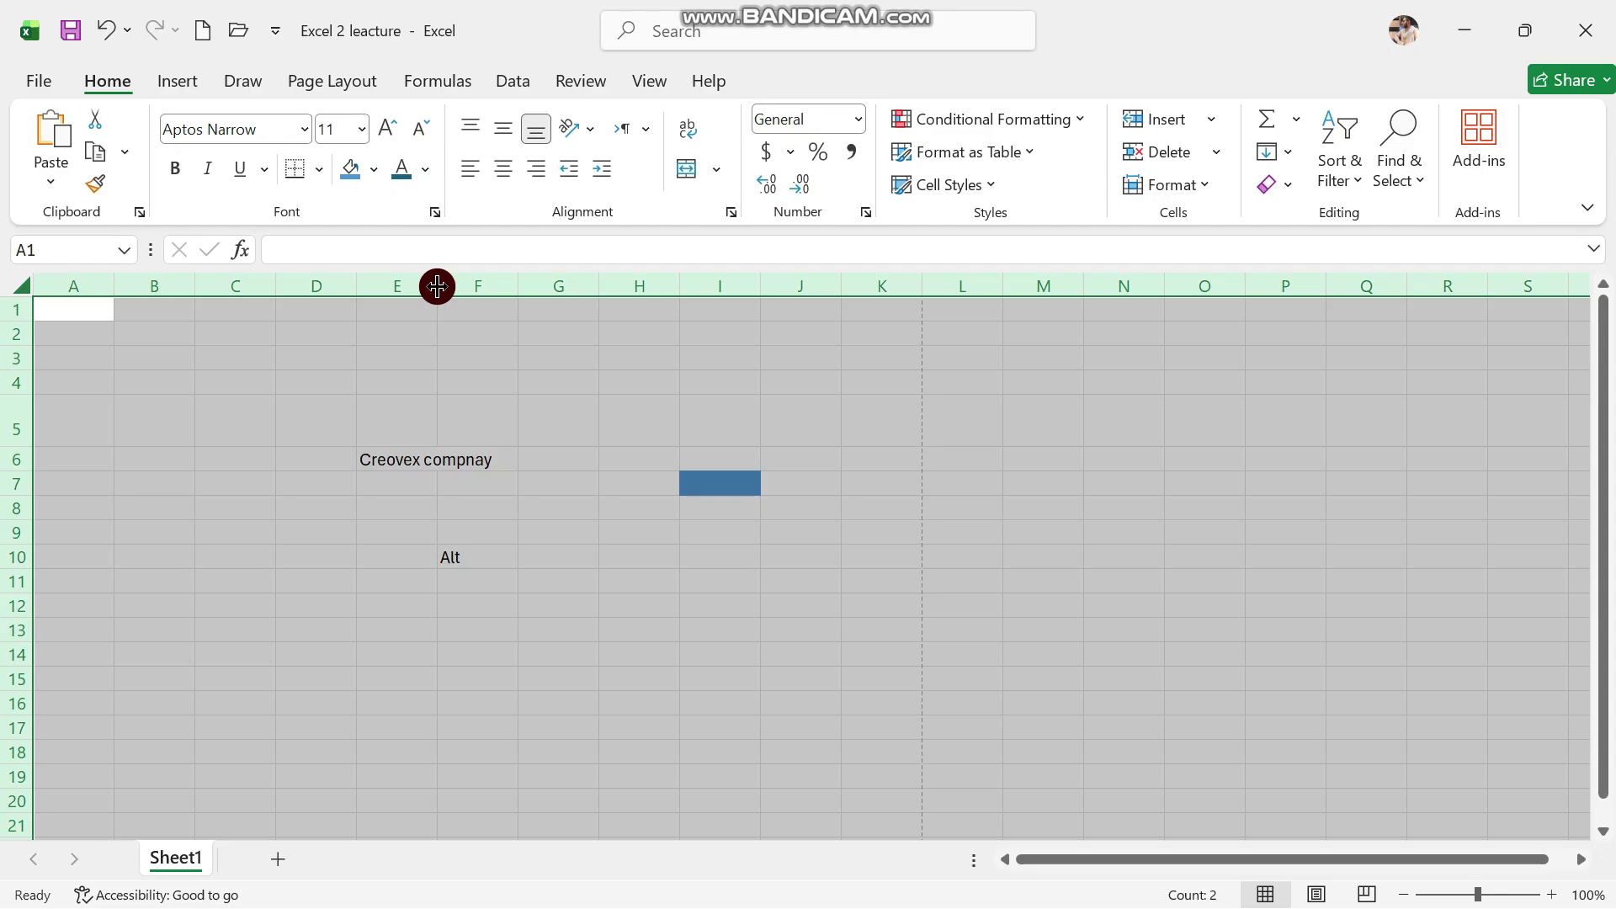
AutoFit columns E and F to 'Creovex compnay' and 'Alt', then select E7
{"action": "double_click", "coordinate": [437, 286]}
{"action": "left_click", "coordinate": [560, 468]}
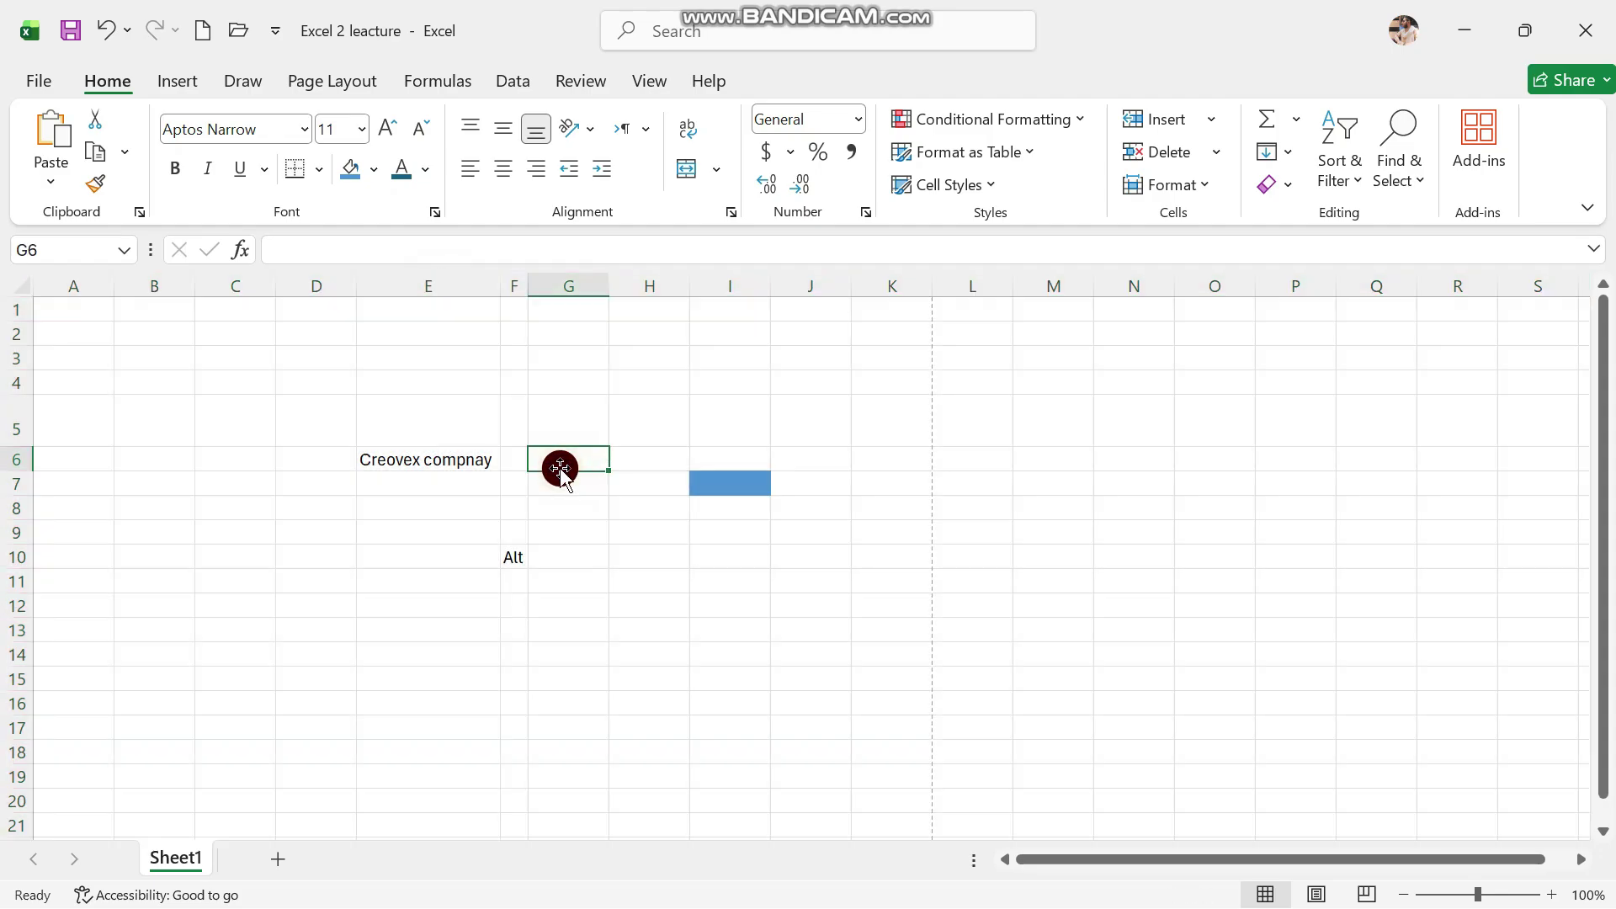
{"action": "left_click", "coordinate": [512, 565]}
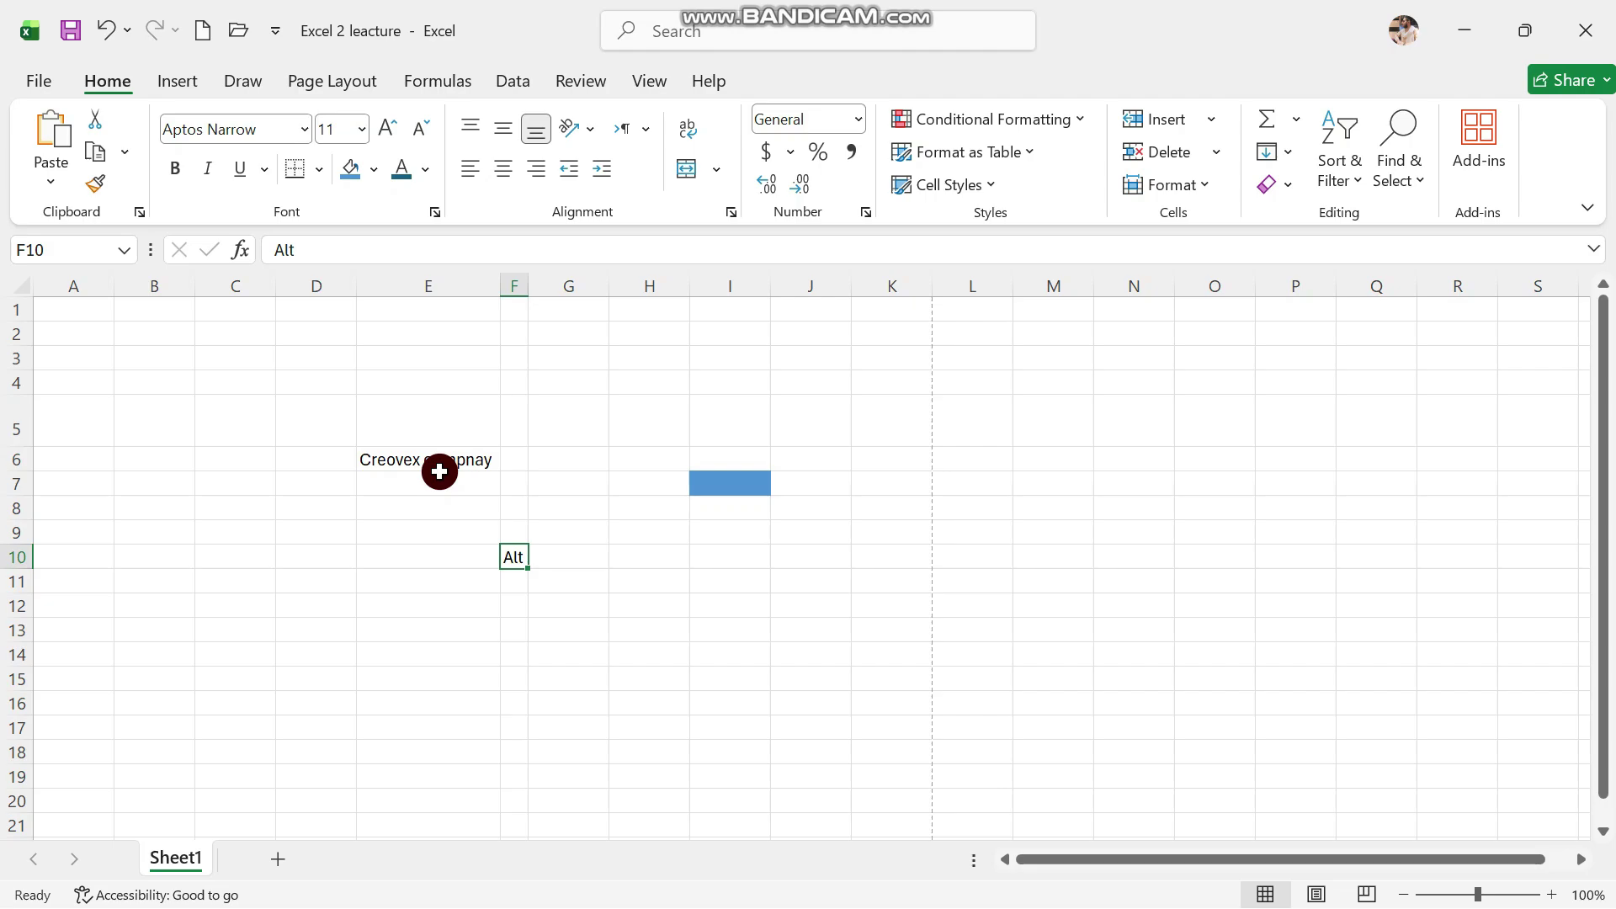
{"action": "left_click", "coordinate": [440, 465]}
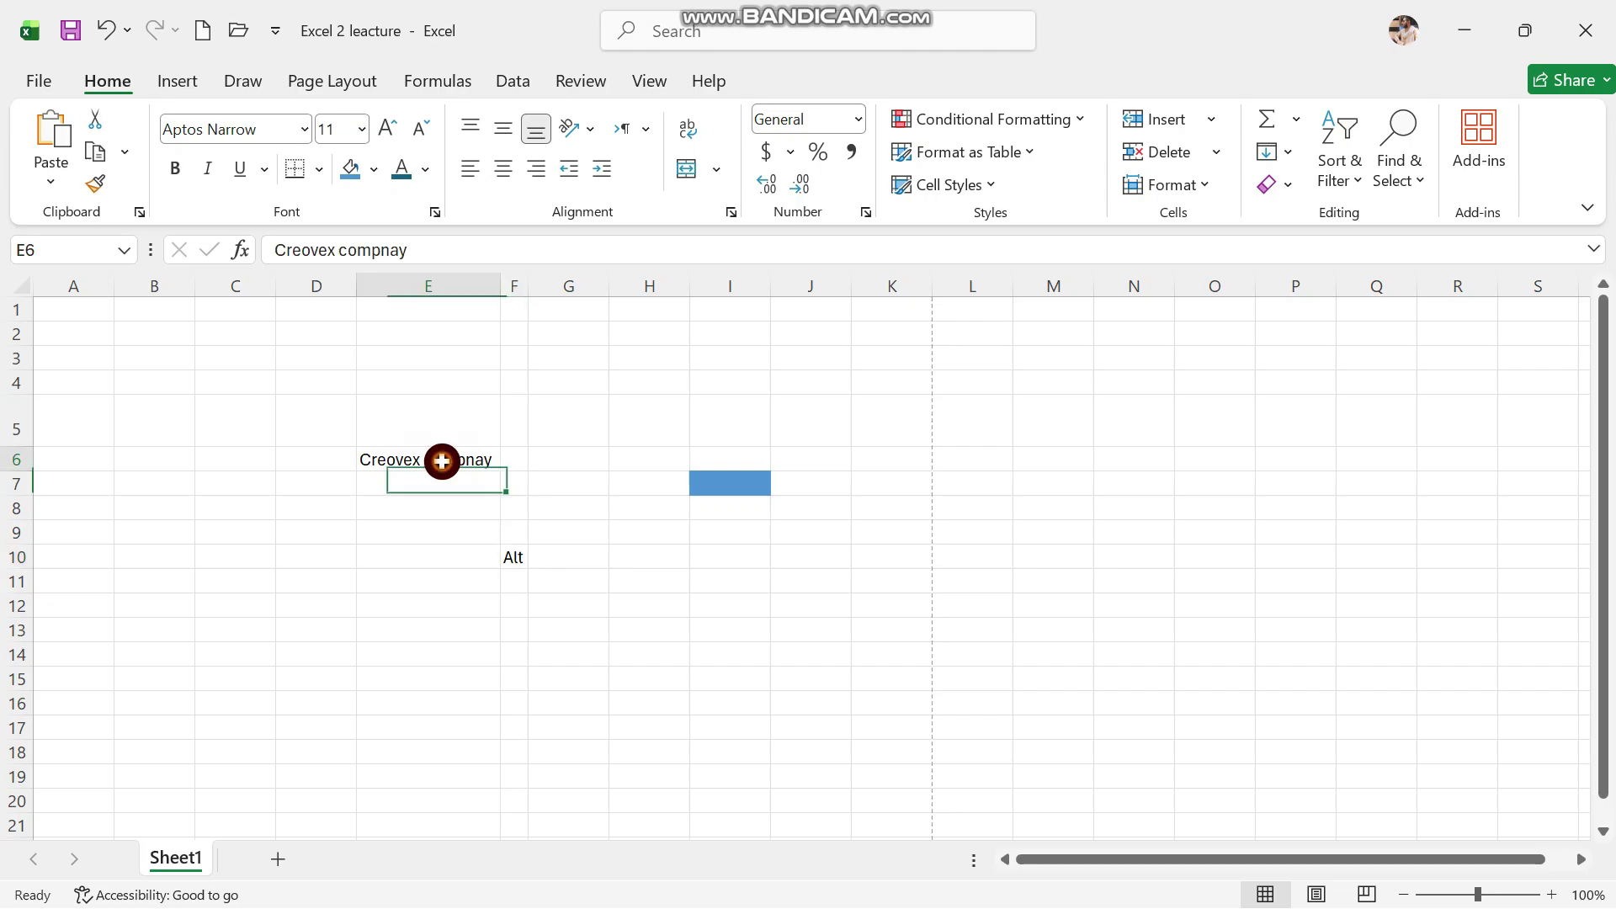
{"action": "left_click", "coordinate": [426, 484]}
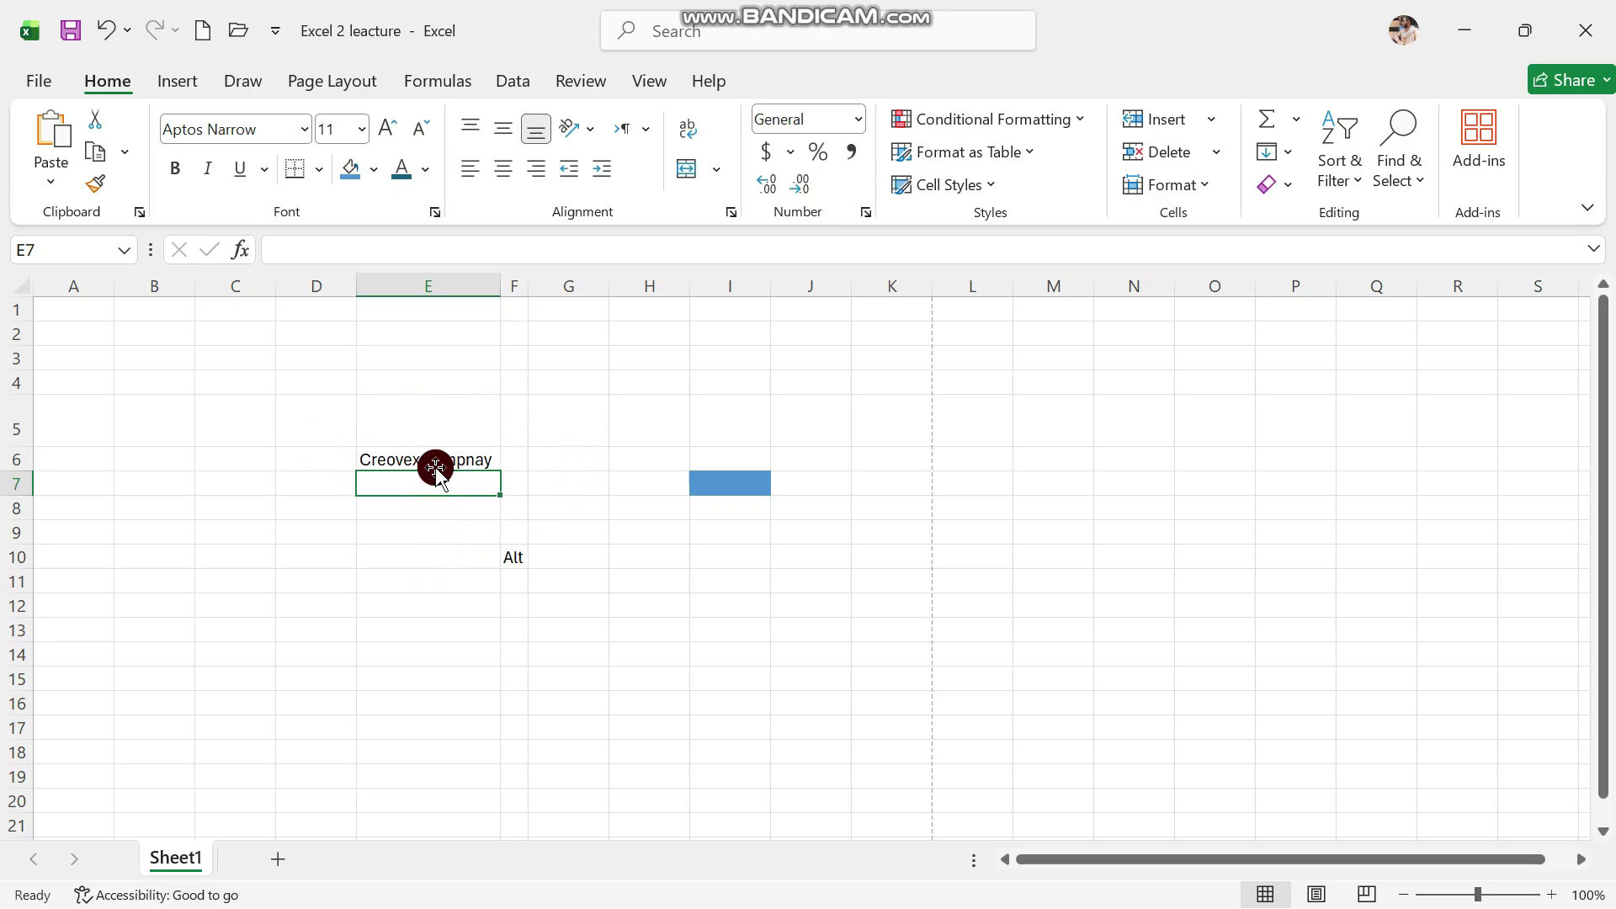
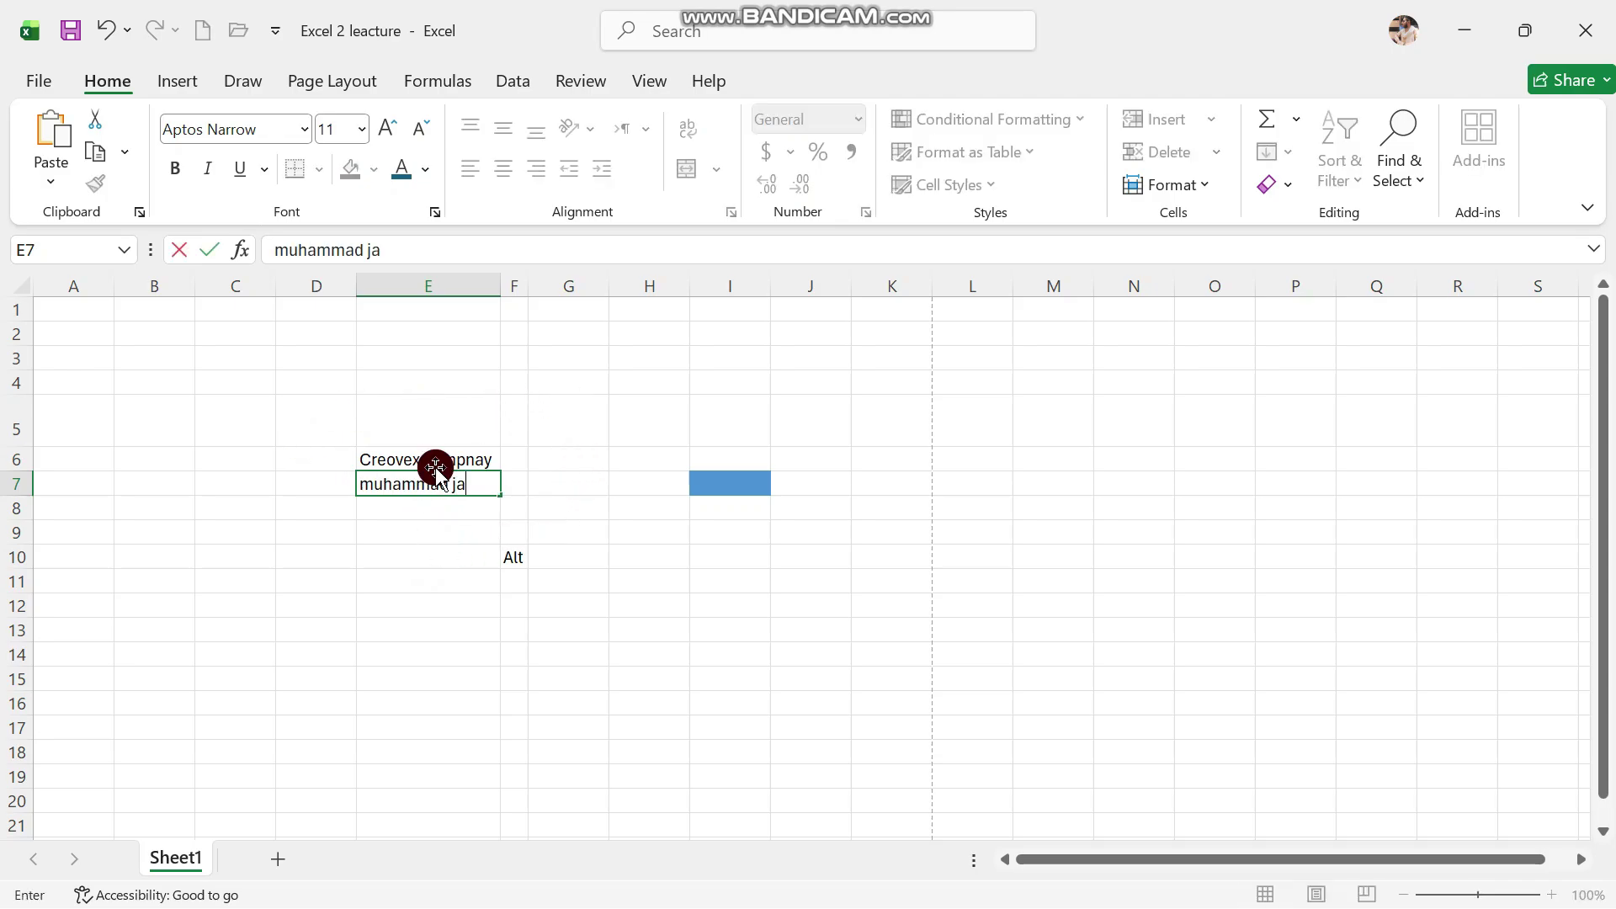
Enter a person's full name in E7 and widen column E so it fits
{"action": "left_click", "coordinate": [438, 534]}
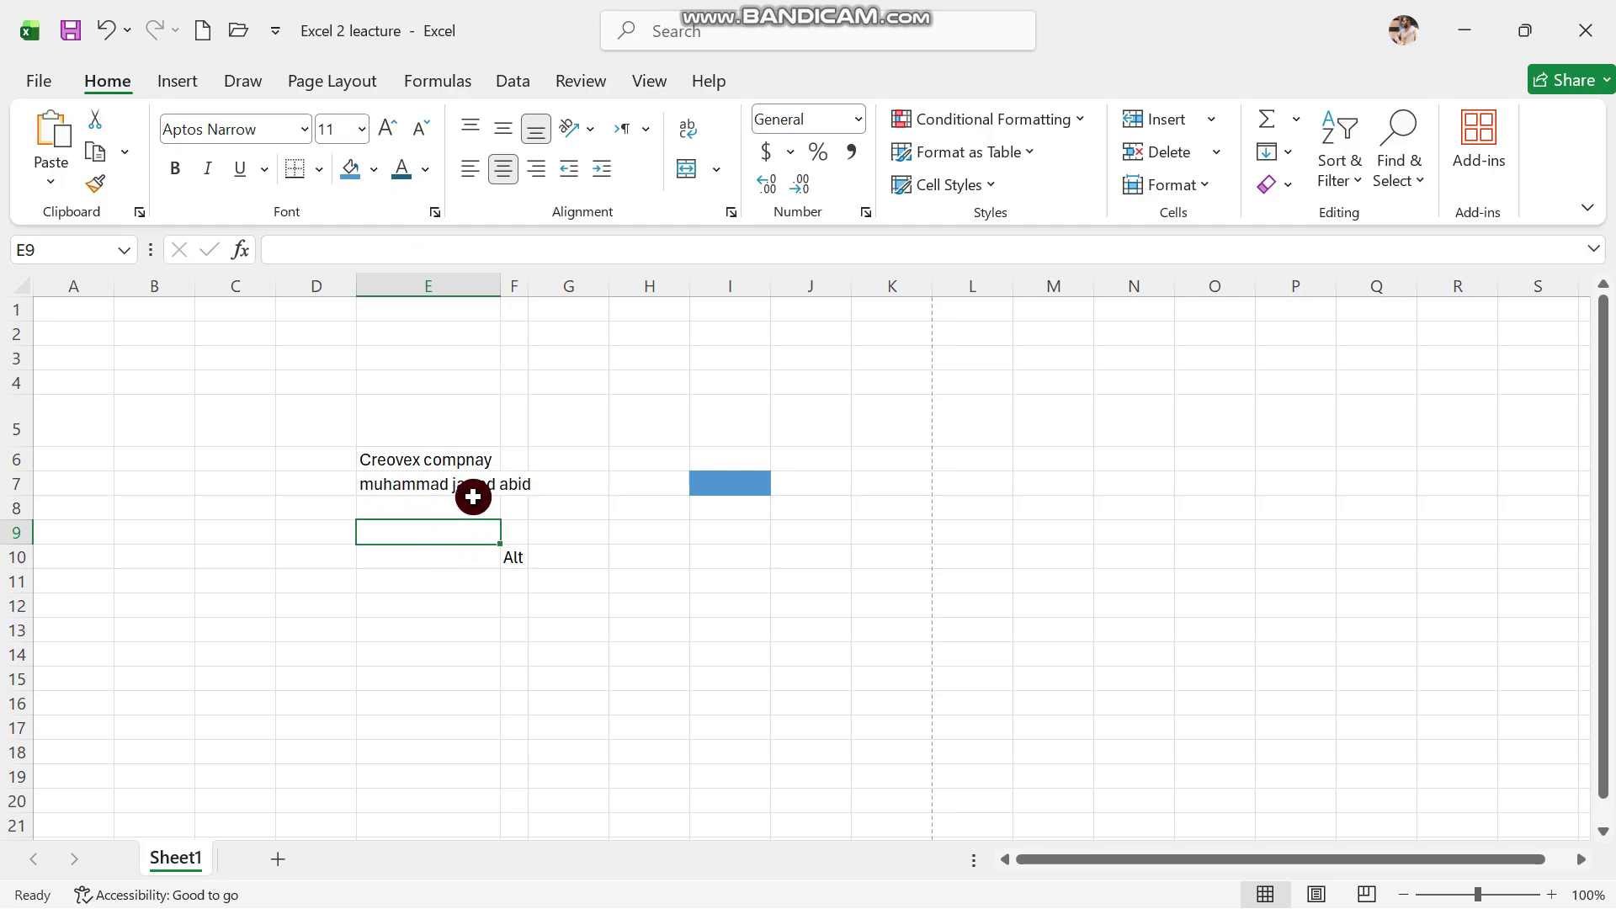
{"action": "left_click", "coordinate": [527, 488]}
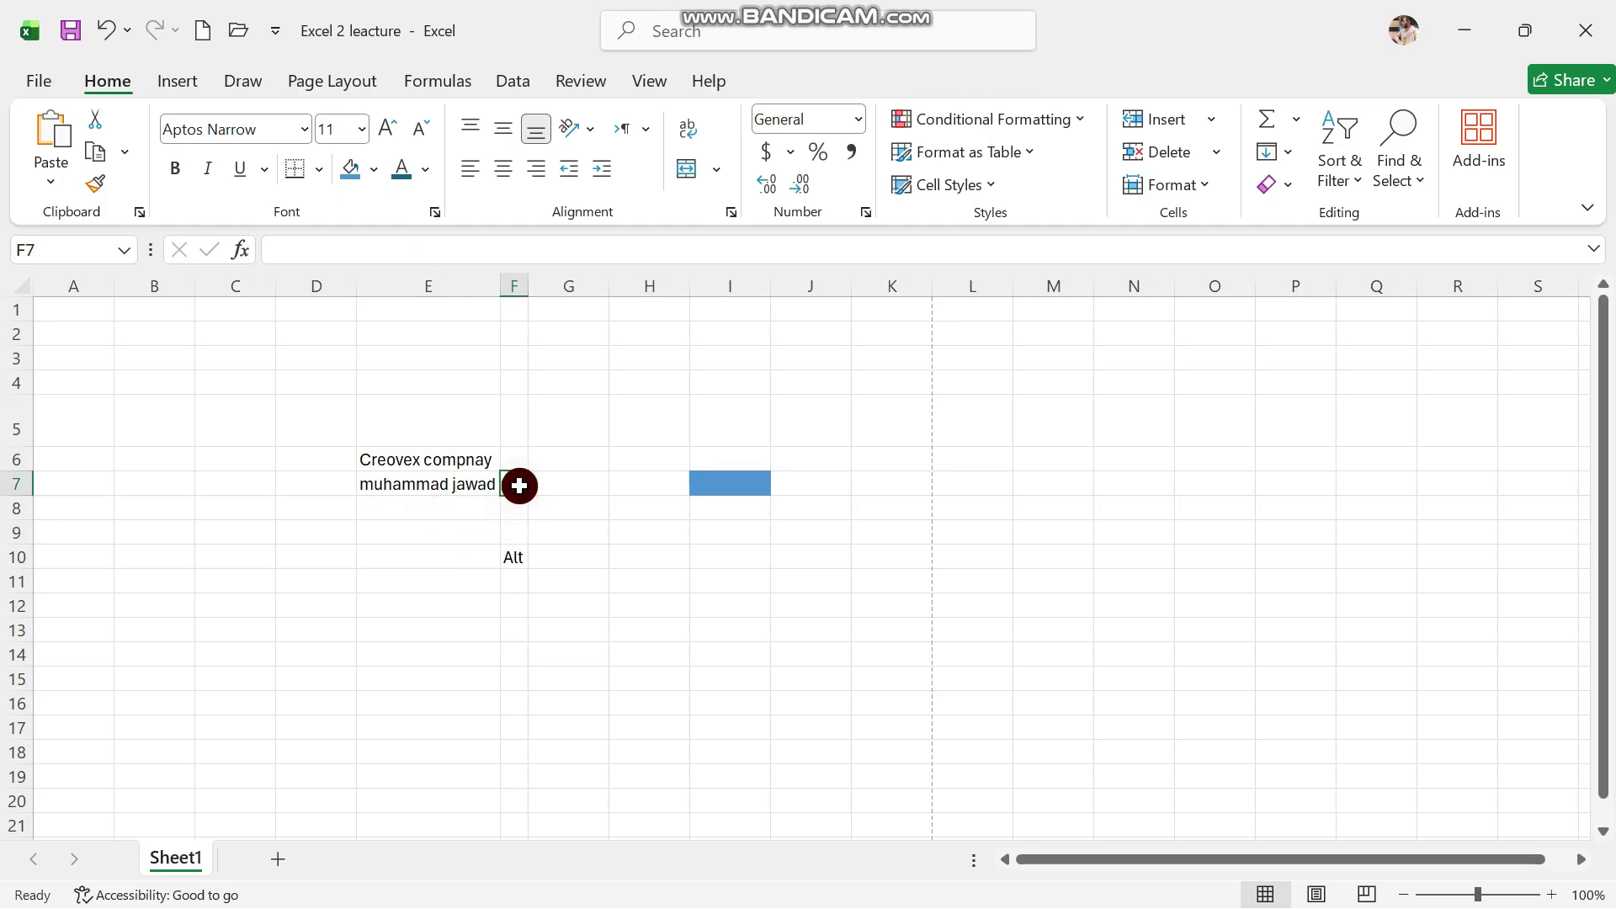
{"action": "left_click", "coordinate": [470, 487]}
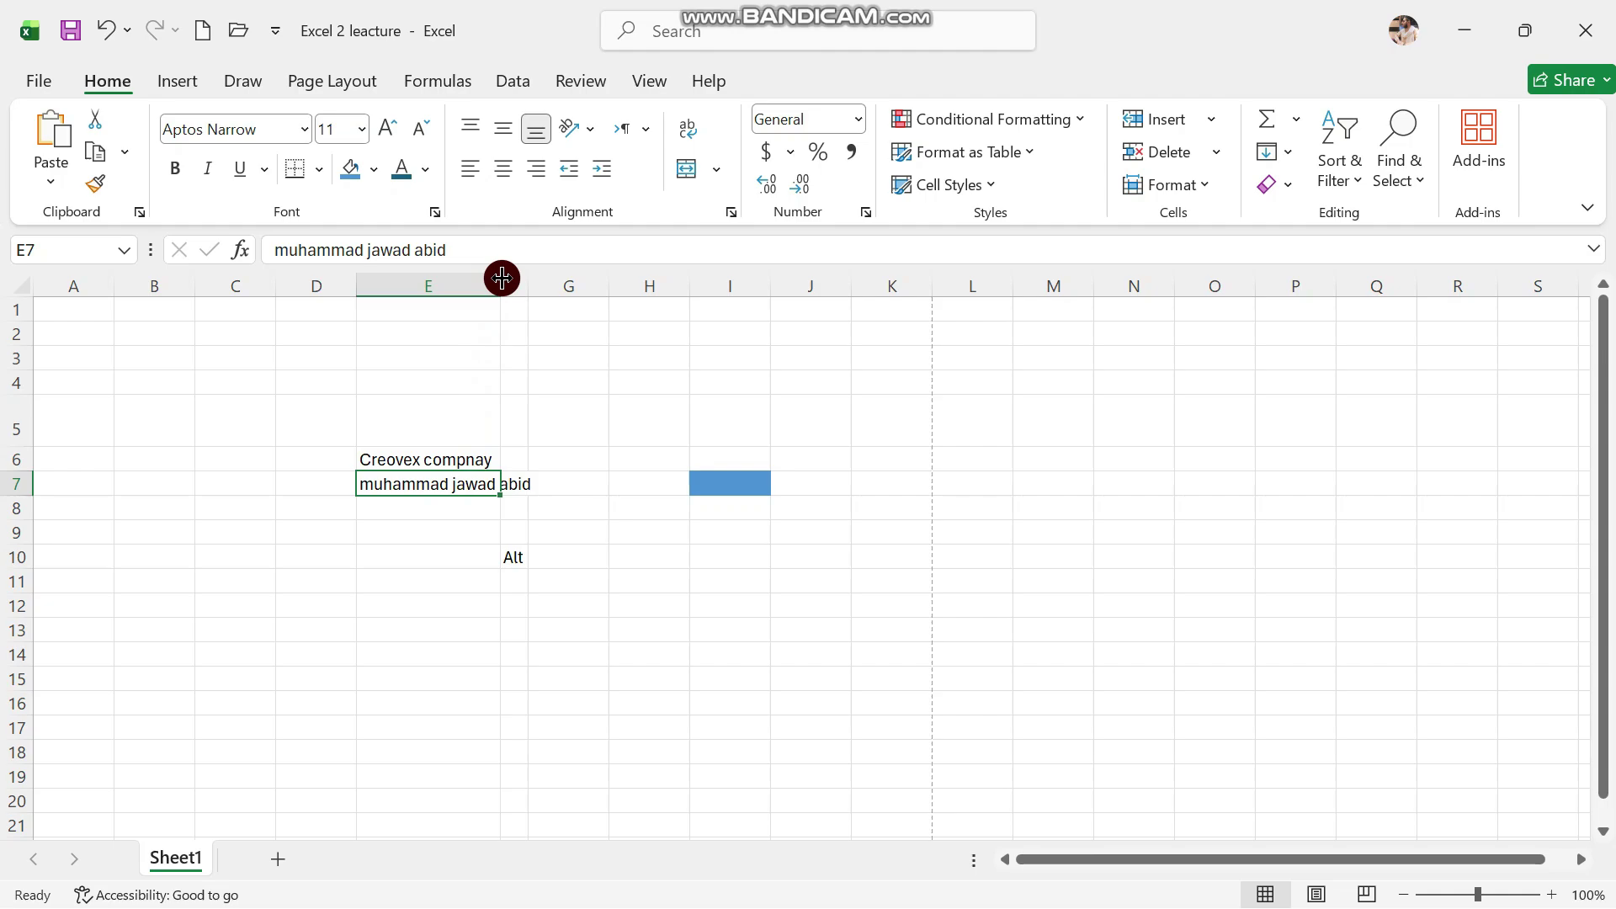
{"action": "left_click_drag", "start_coordinate": [502, 278], "coordinate": [536, 282]}
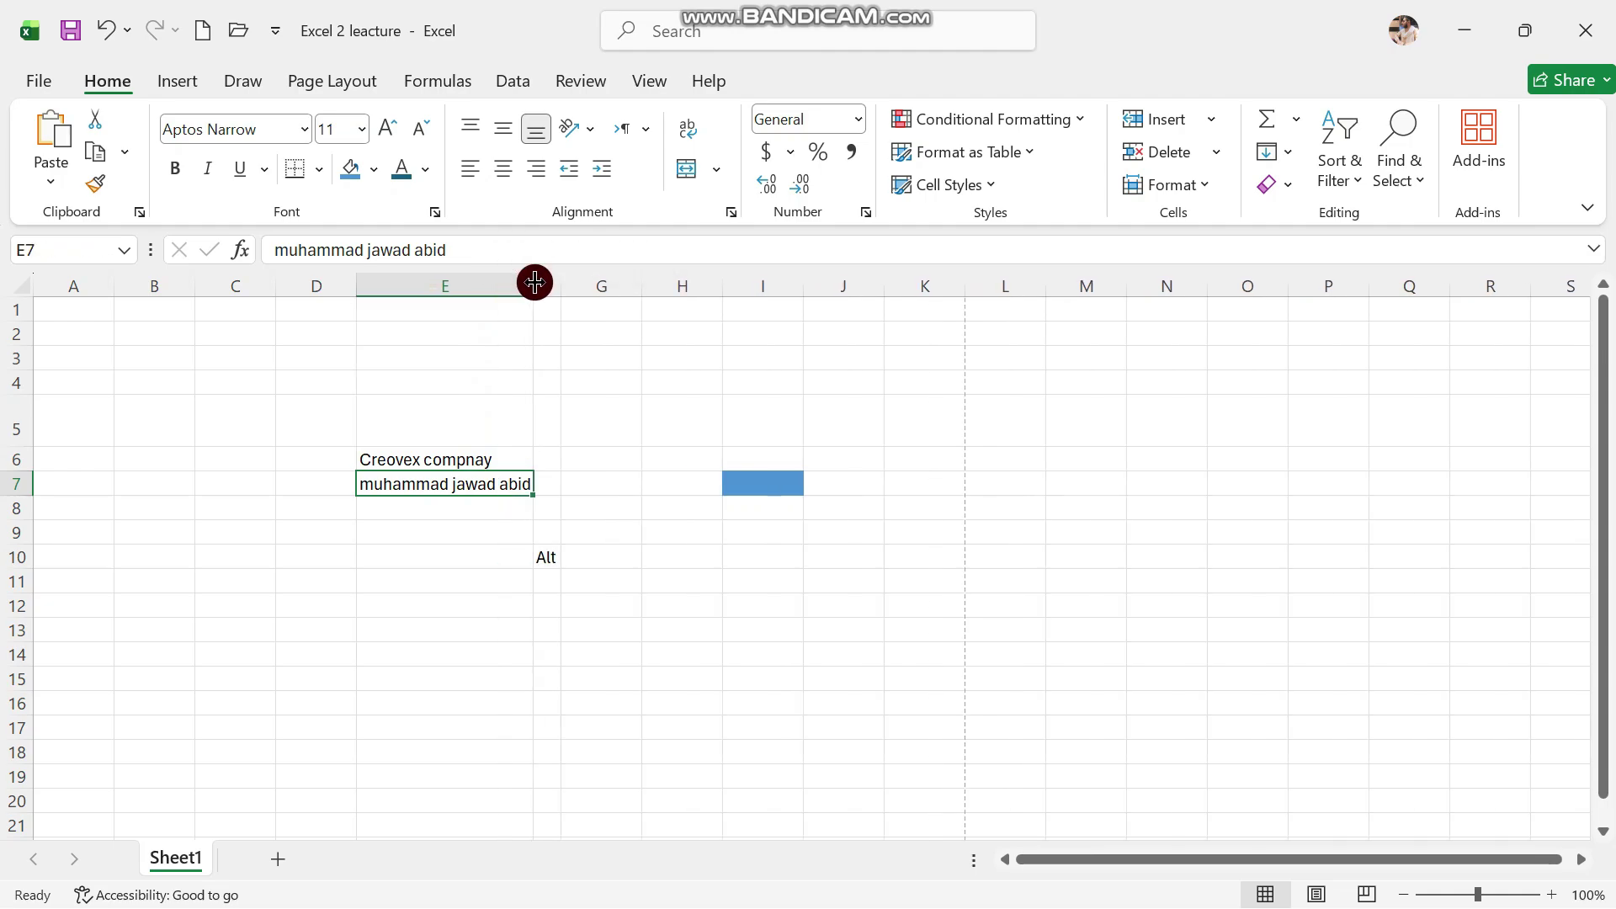
{"action": "left_click", "coordinate": [580, 457]}
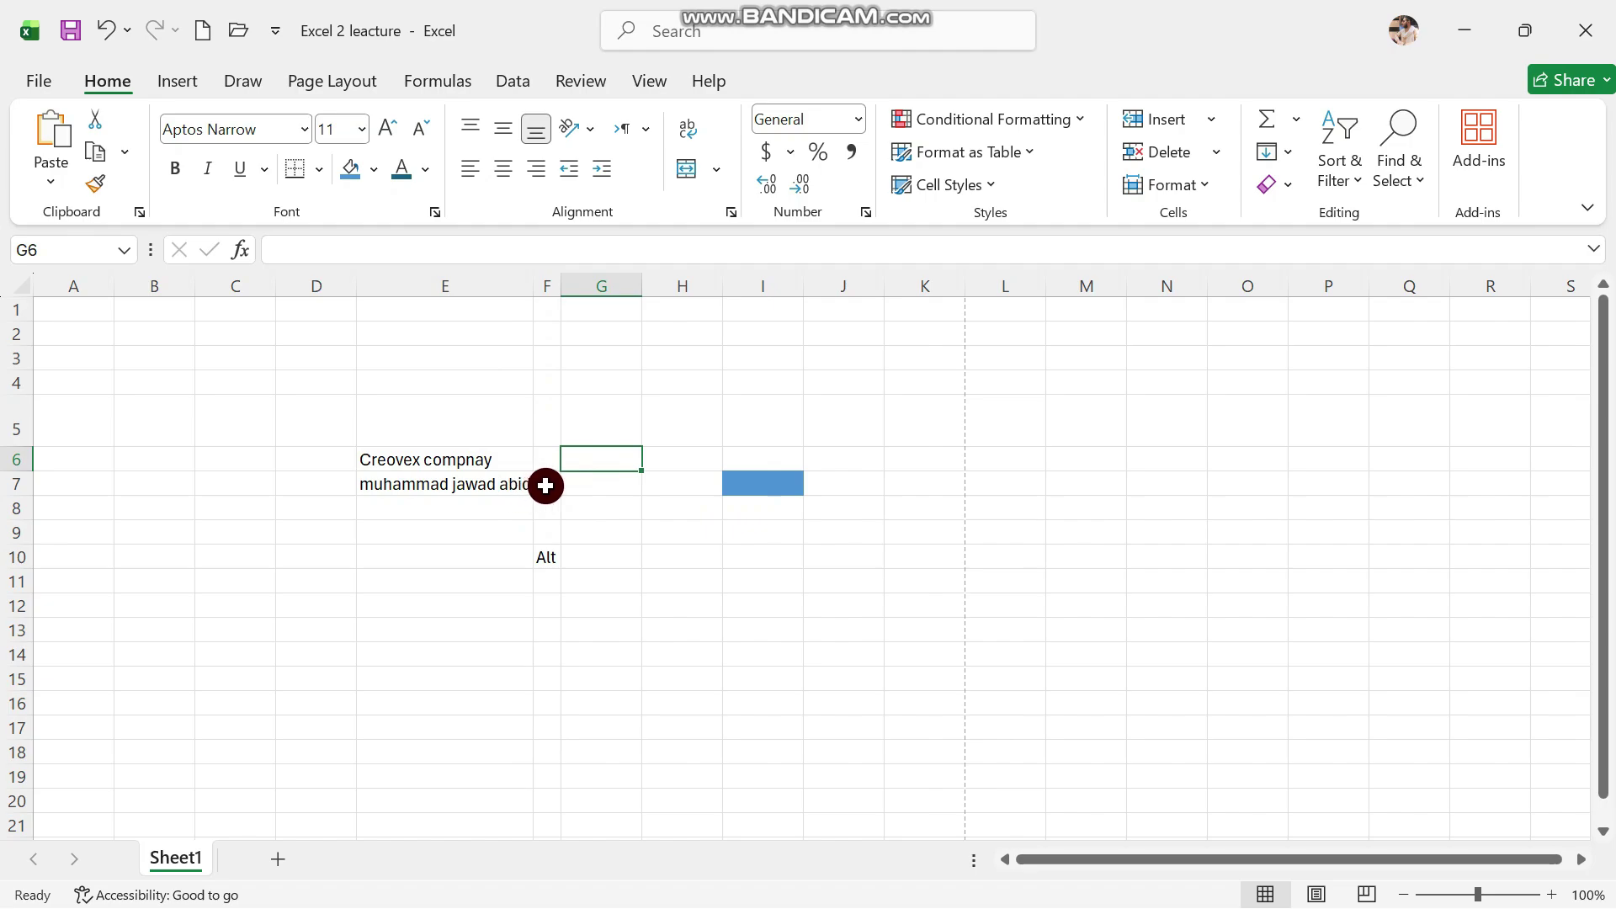
{"action": "left_click", "coordinate": [472, 530]}
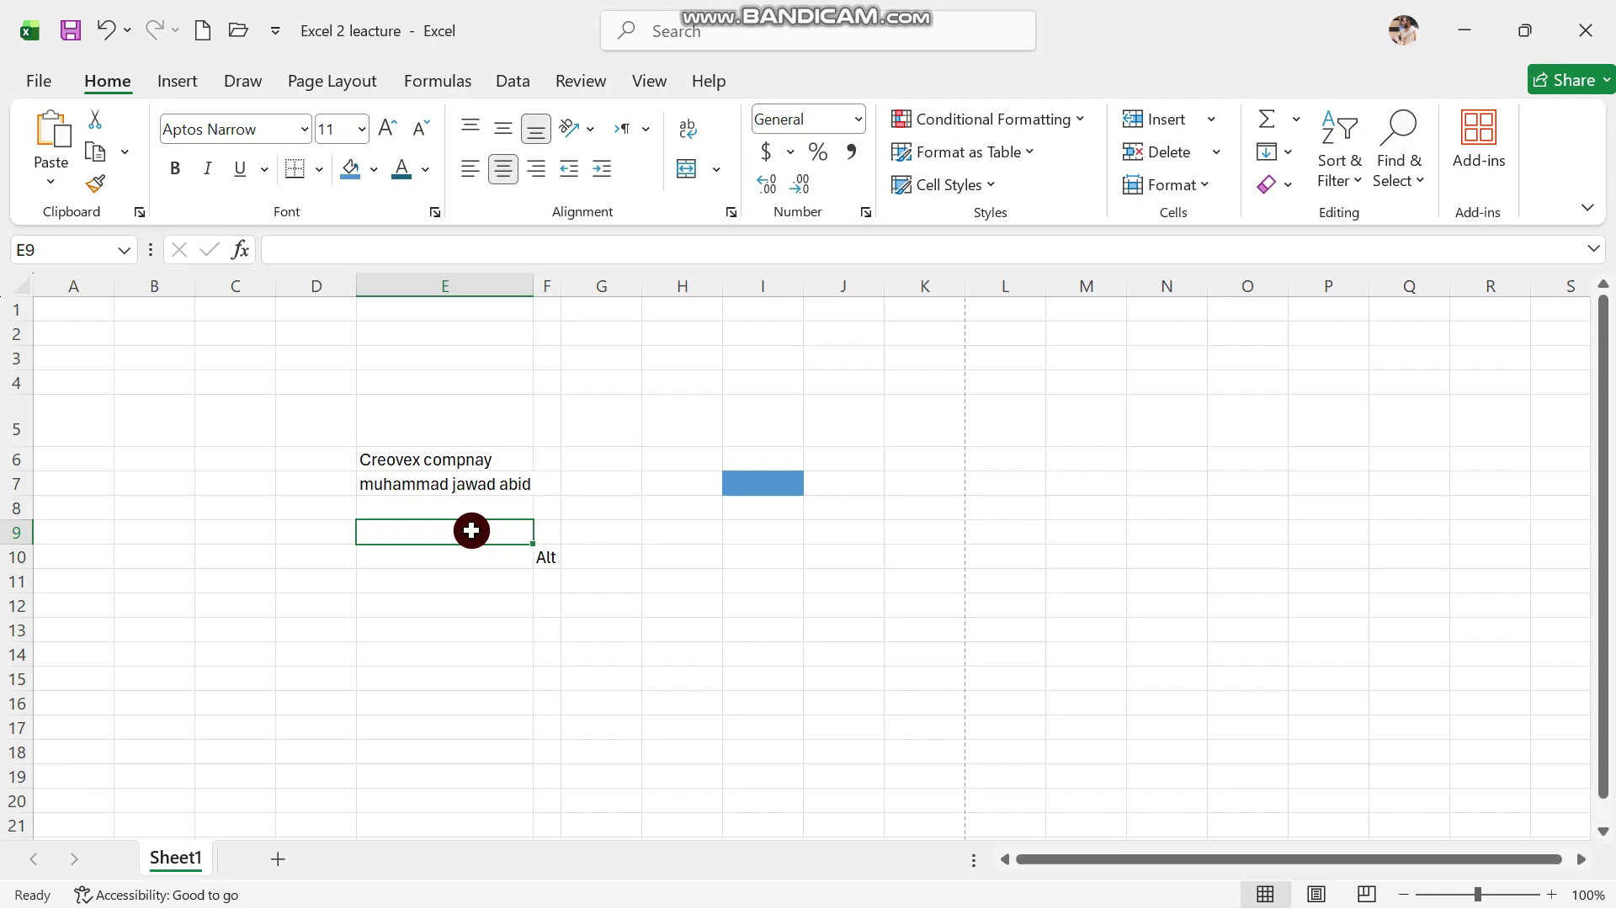
{"action": "left_click", "coordinate": [19, 283]}
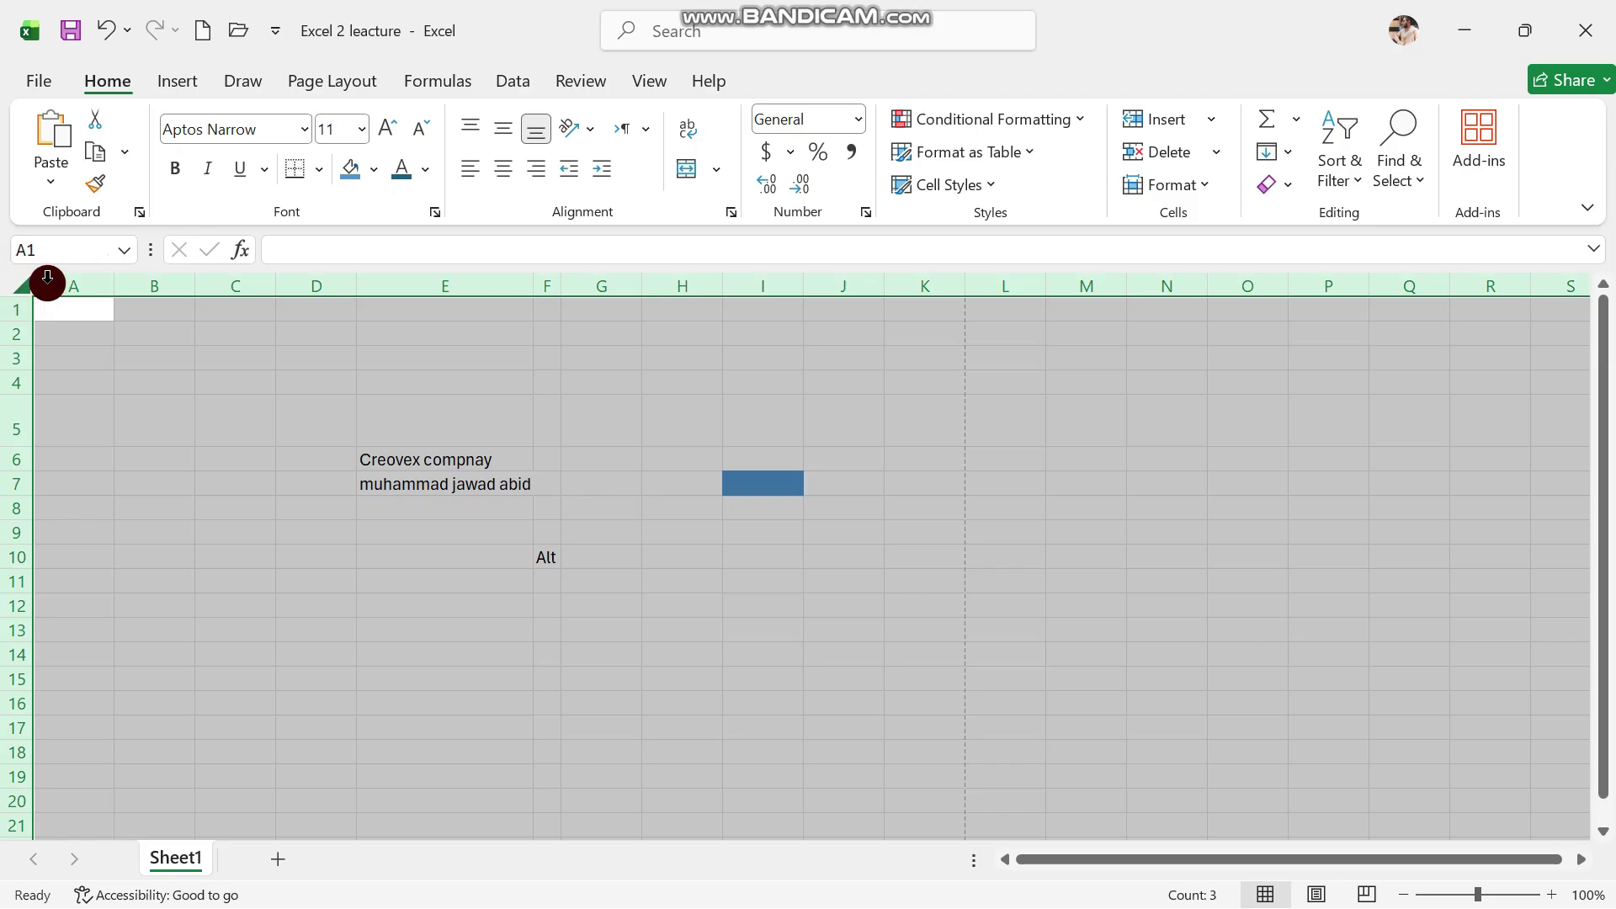
AutoFit column E to the full name in E7, then reselect E10
{"action": "double_click", "coordinate": [356, 288]}
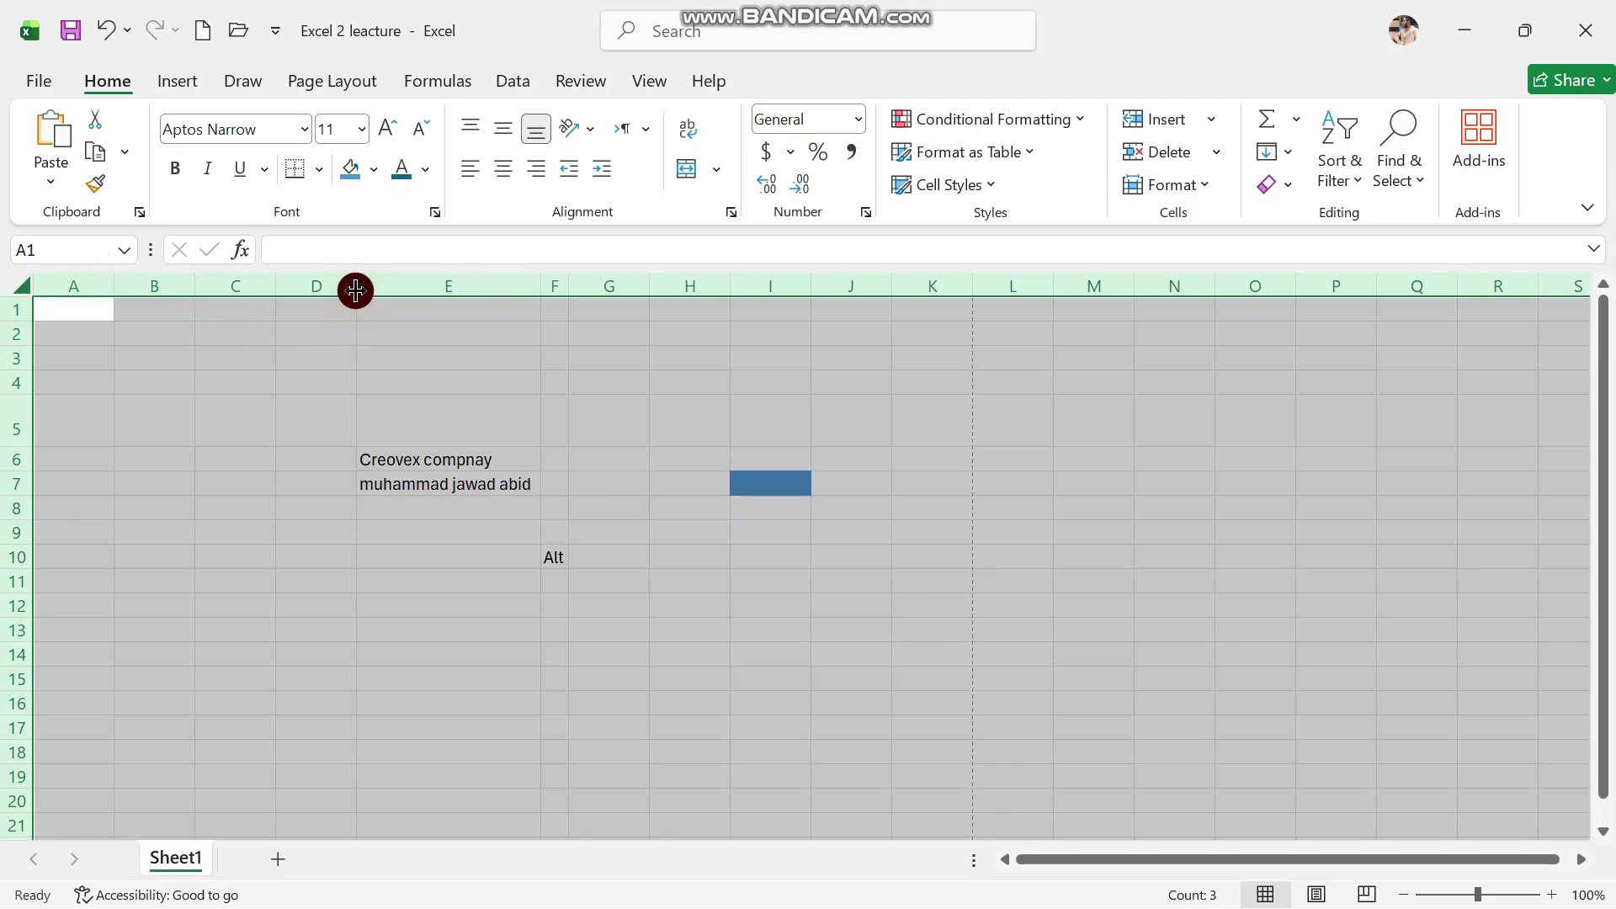
{"action": "left_click", "coordinate": [497, 553]}
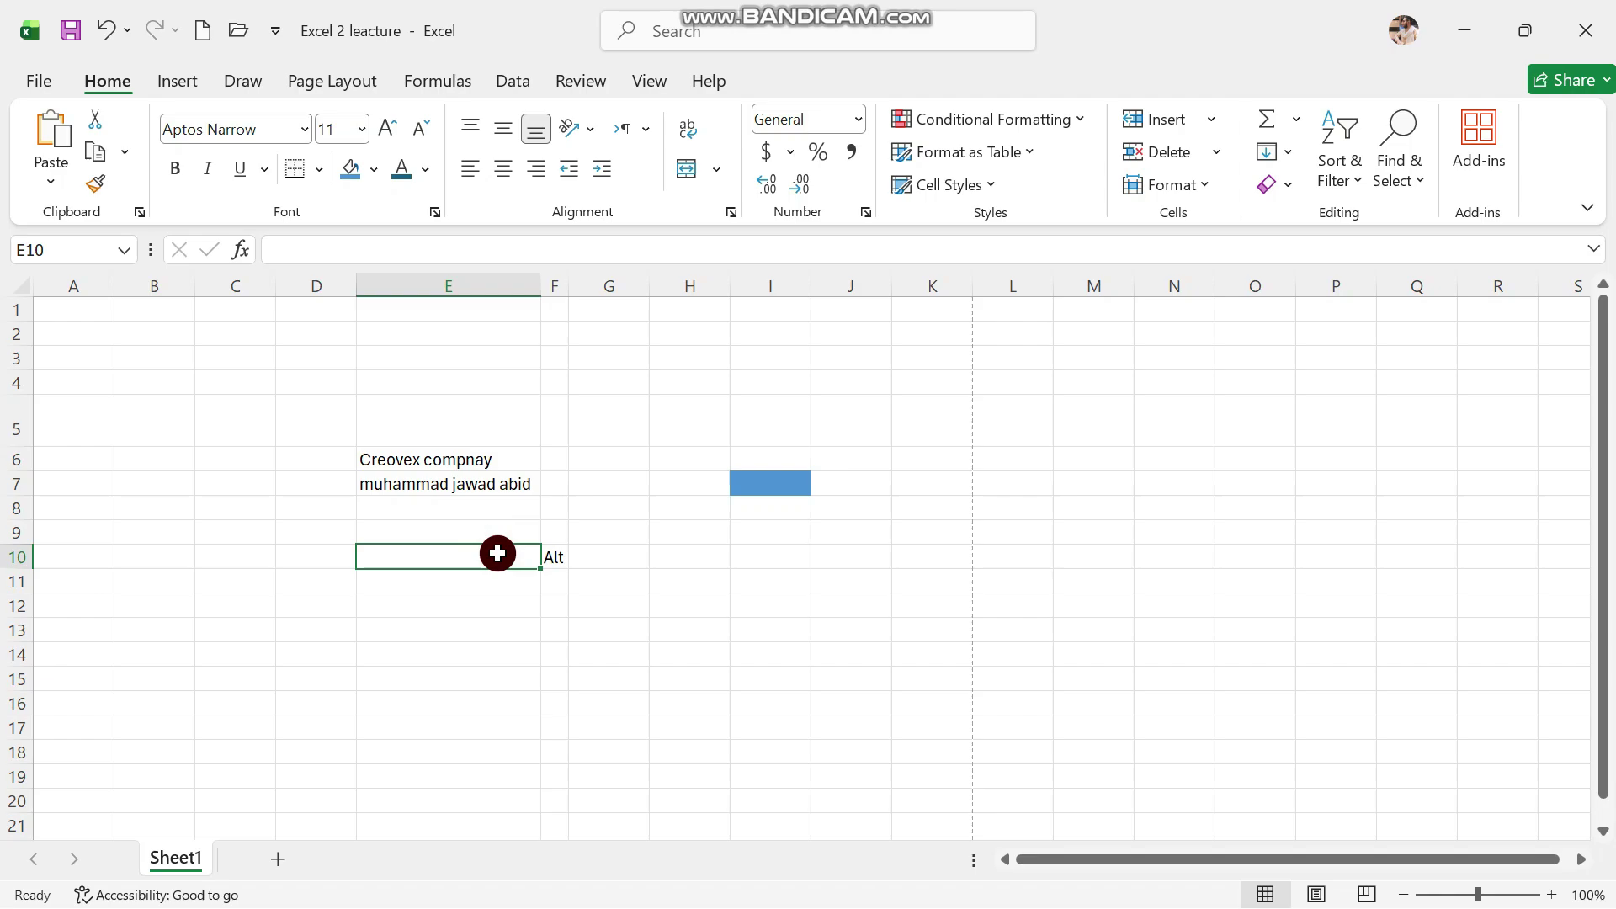
{"action": "left_click", "coordinate": [225, 384]}
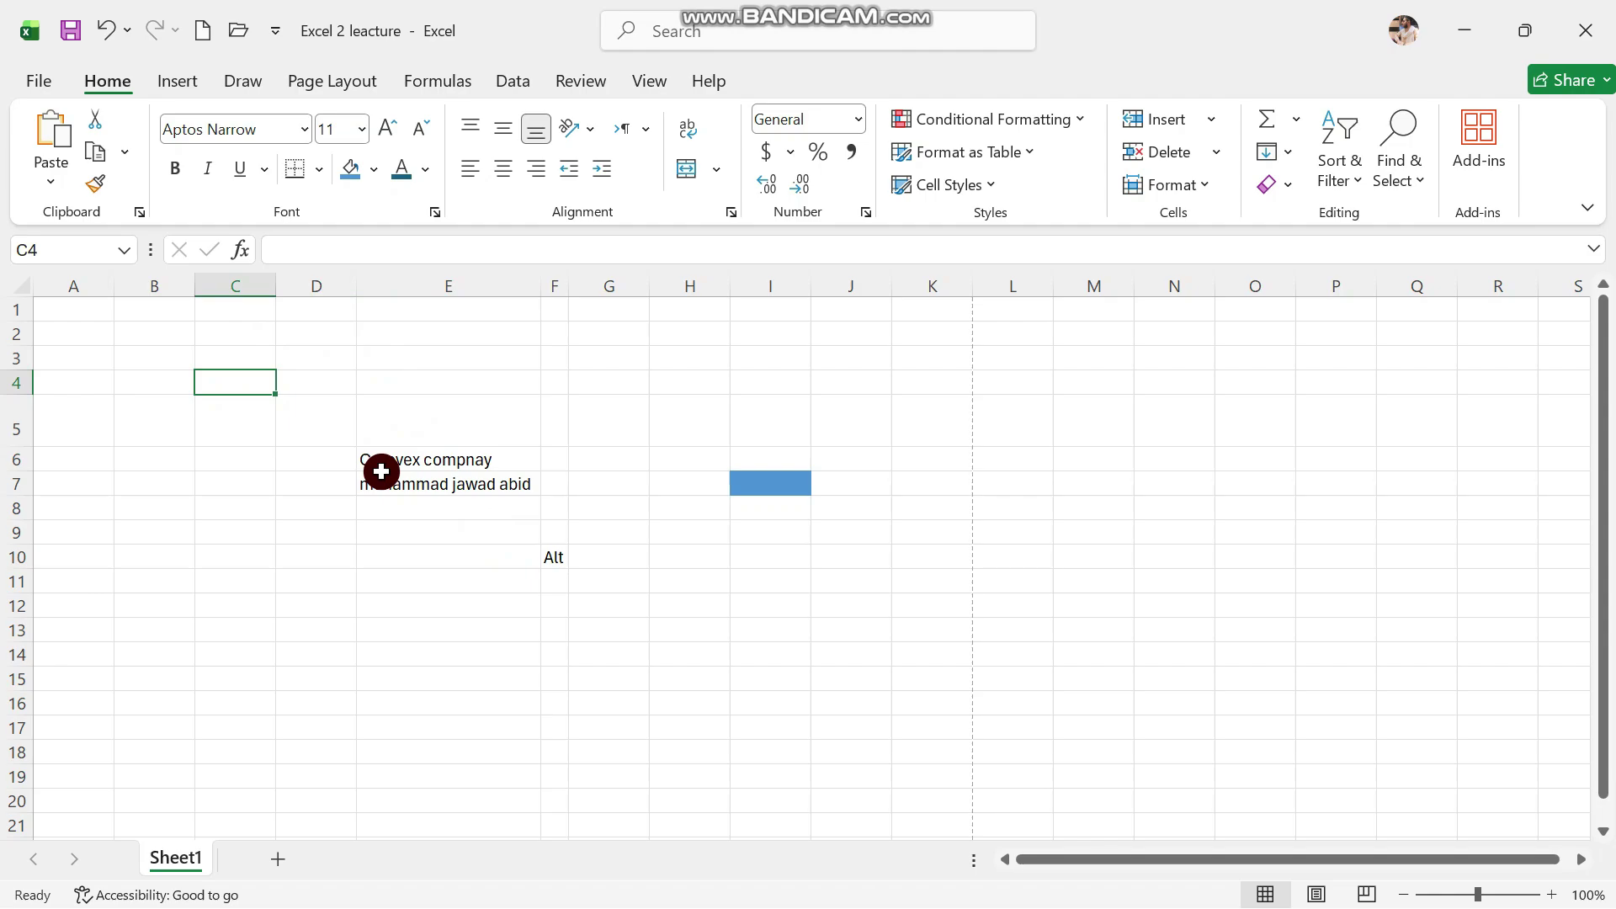
{"action": "left_click", "coordinate": [429, 564]}
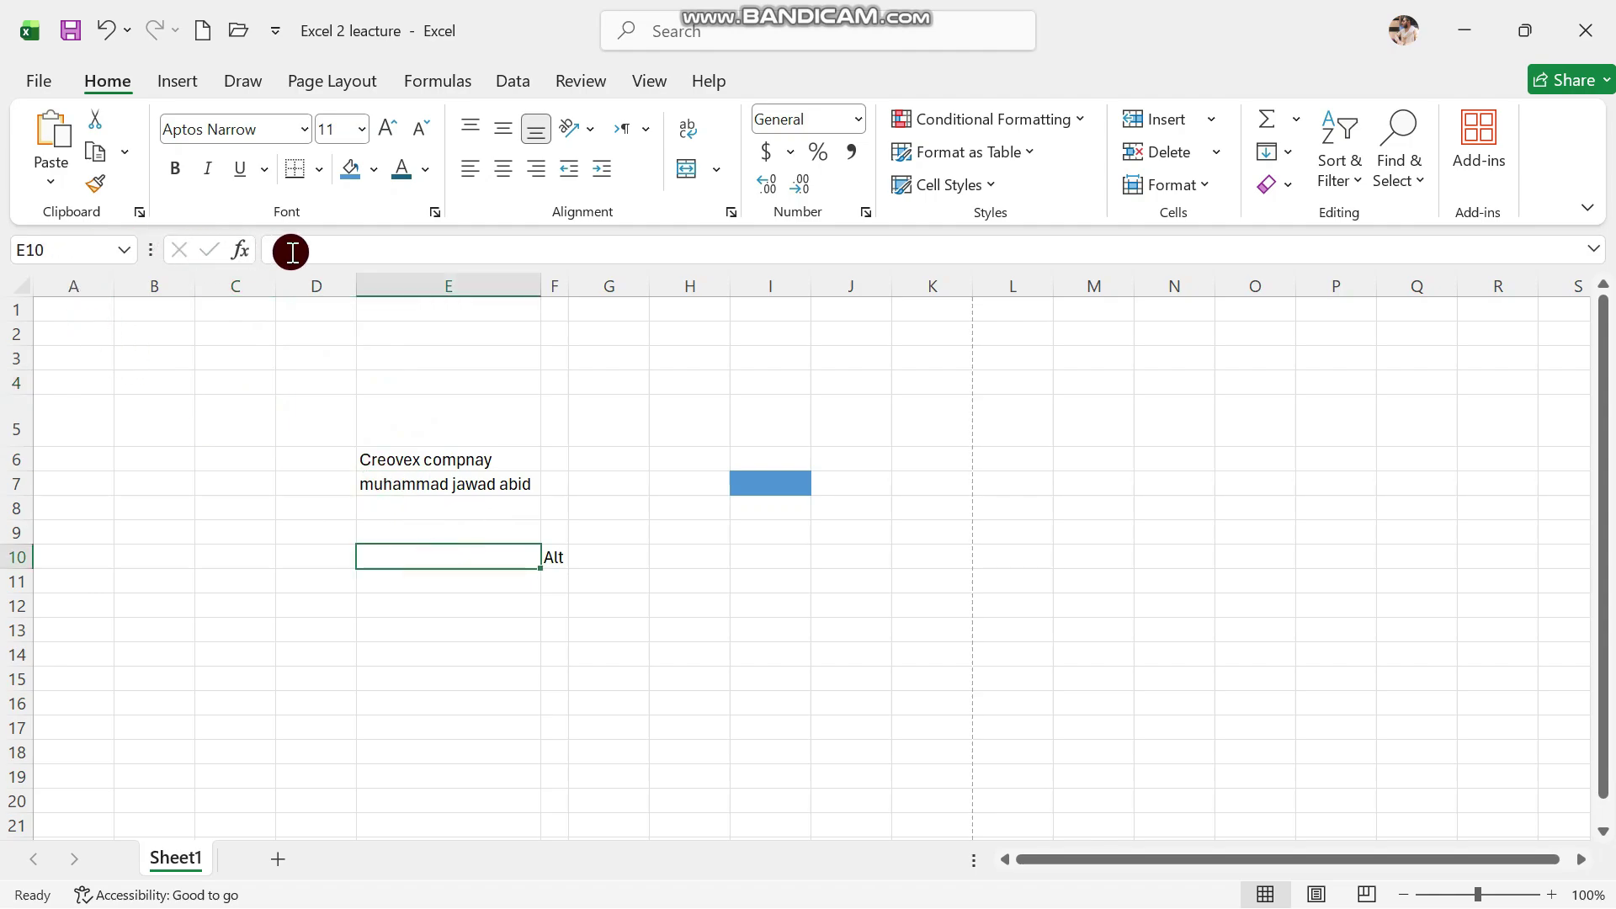
{"action": "left_click", "coordinate": [55, 255]}
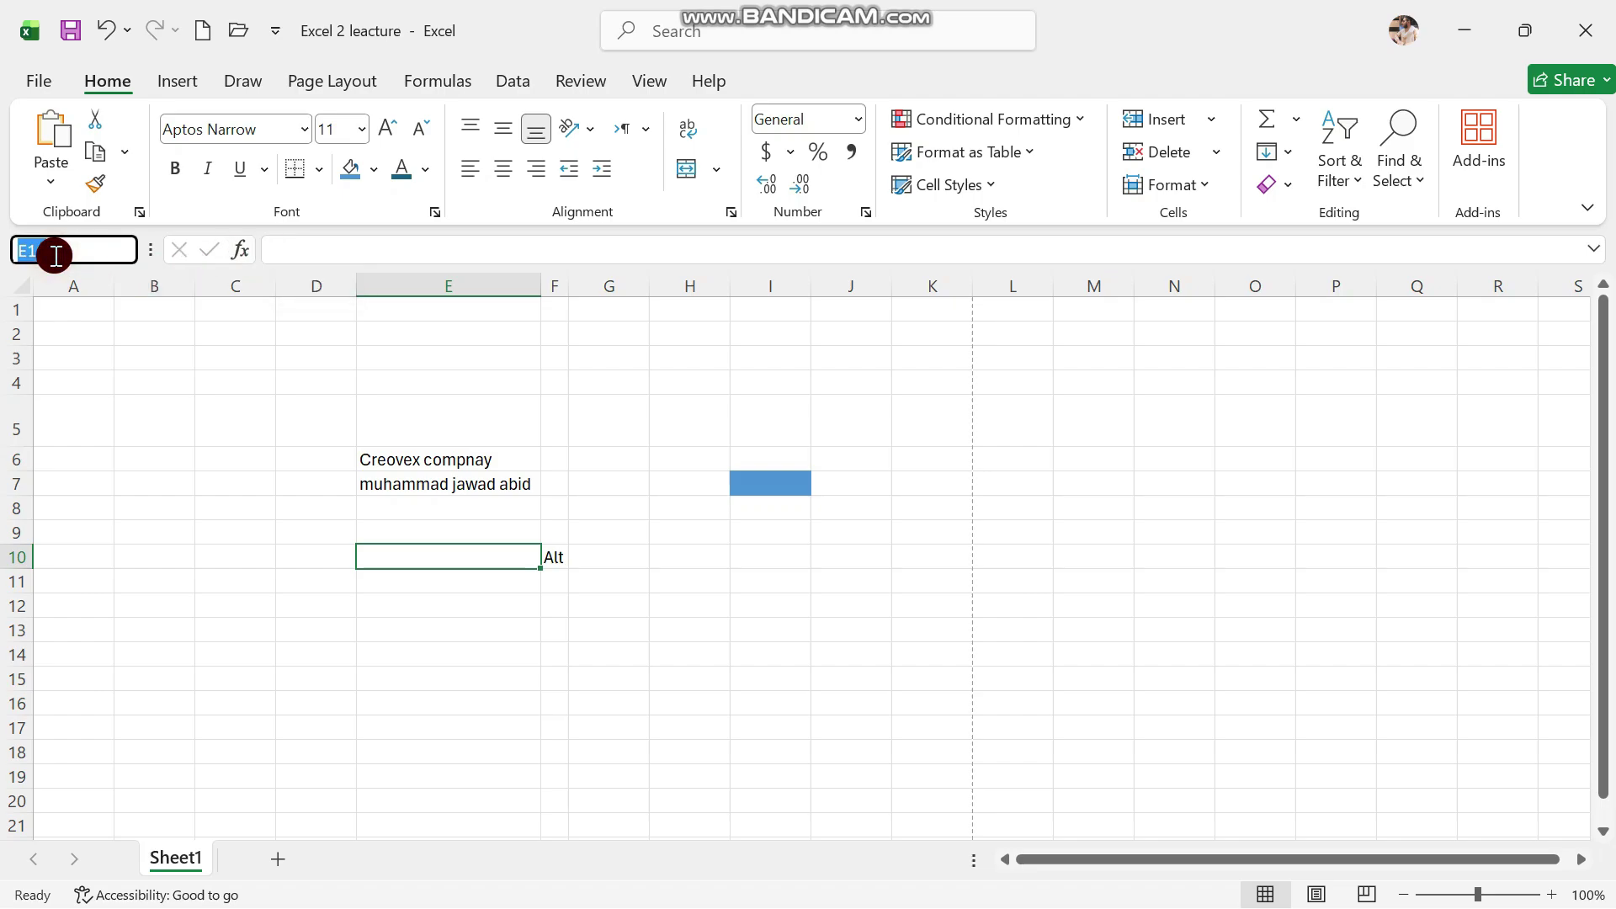
{"action": "left_click", "coordinate": [750, 488]}
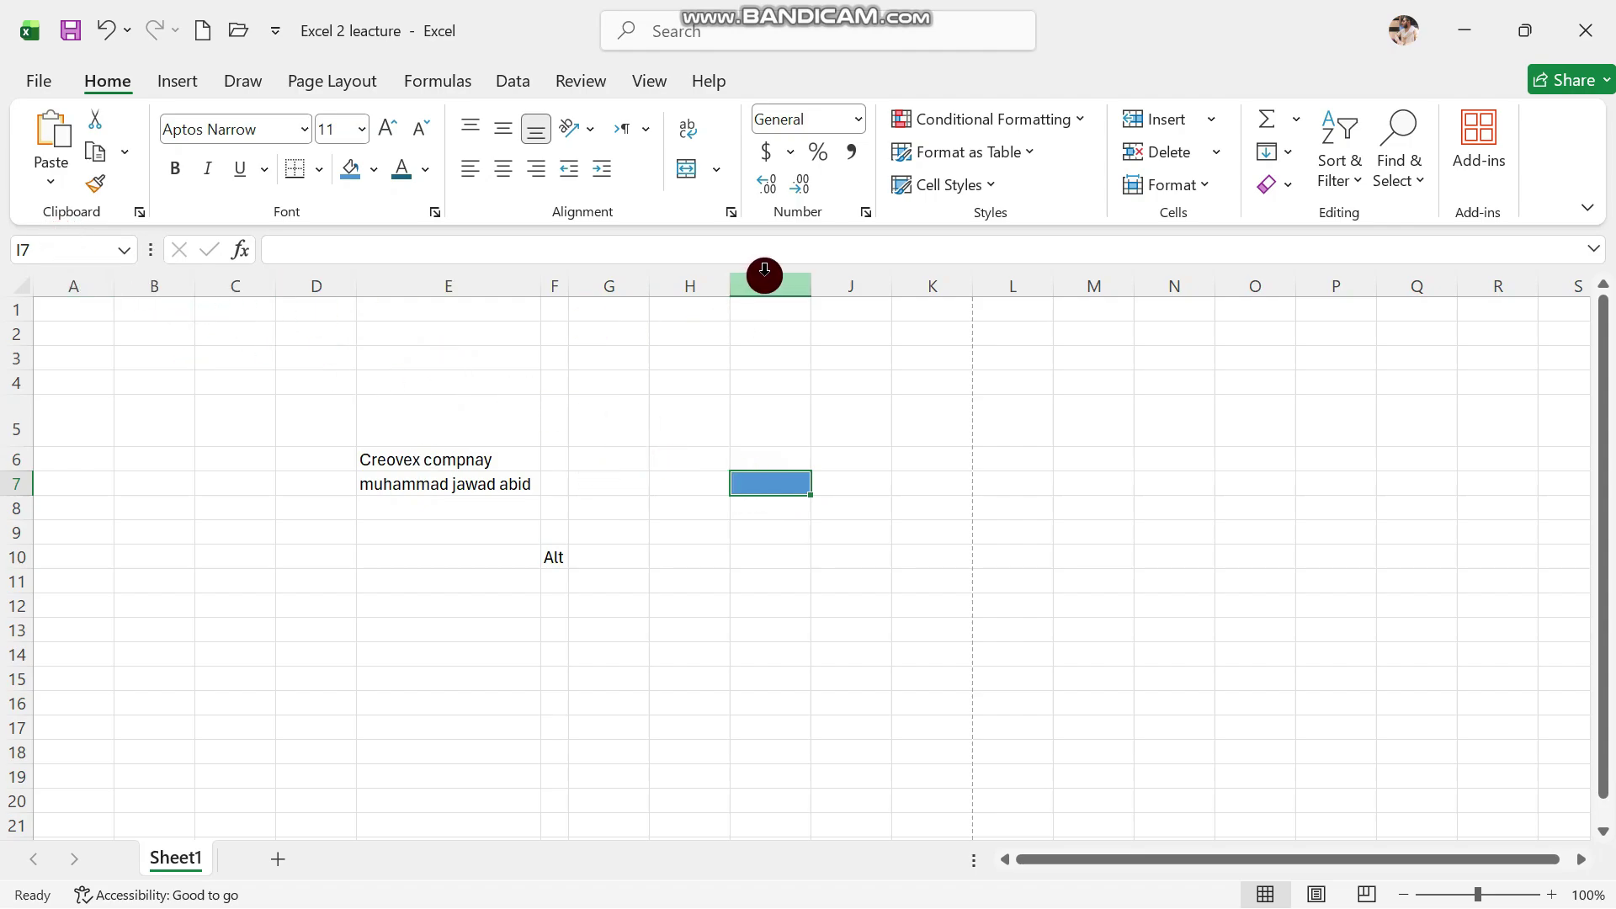
{"action": "left_click", "coordinate": [62, 244]}
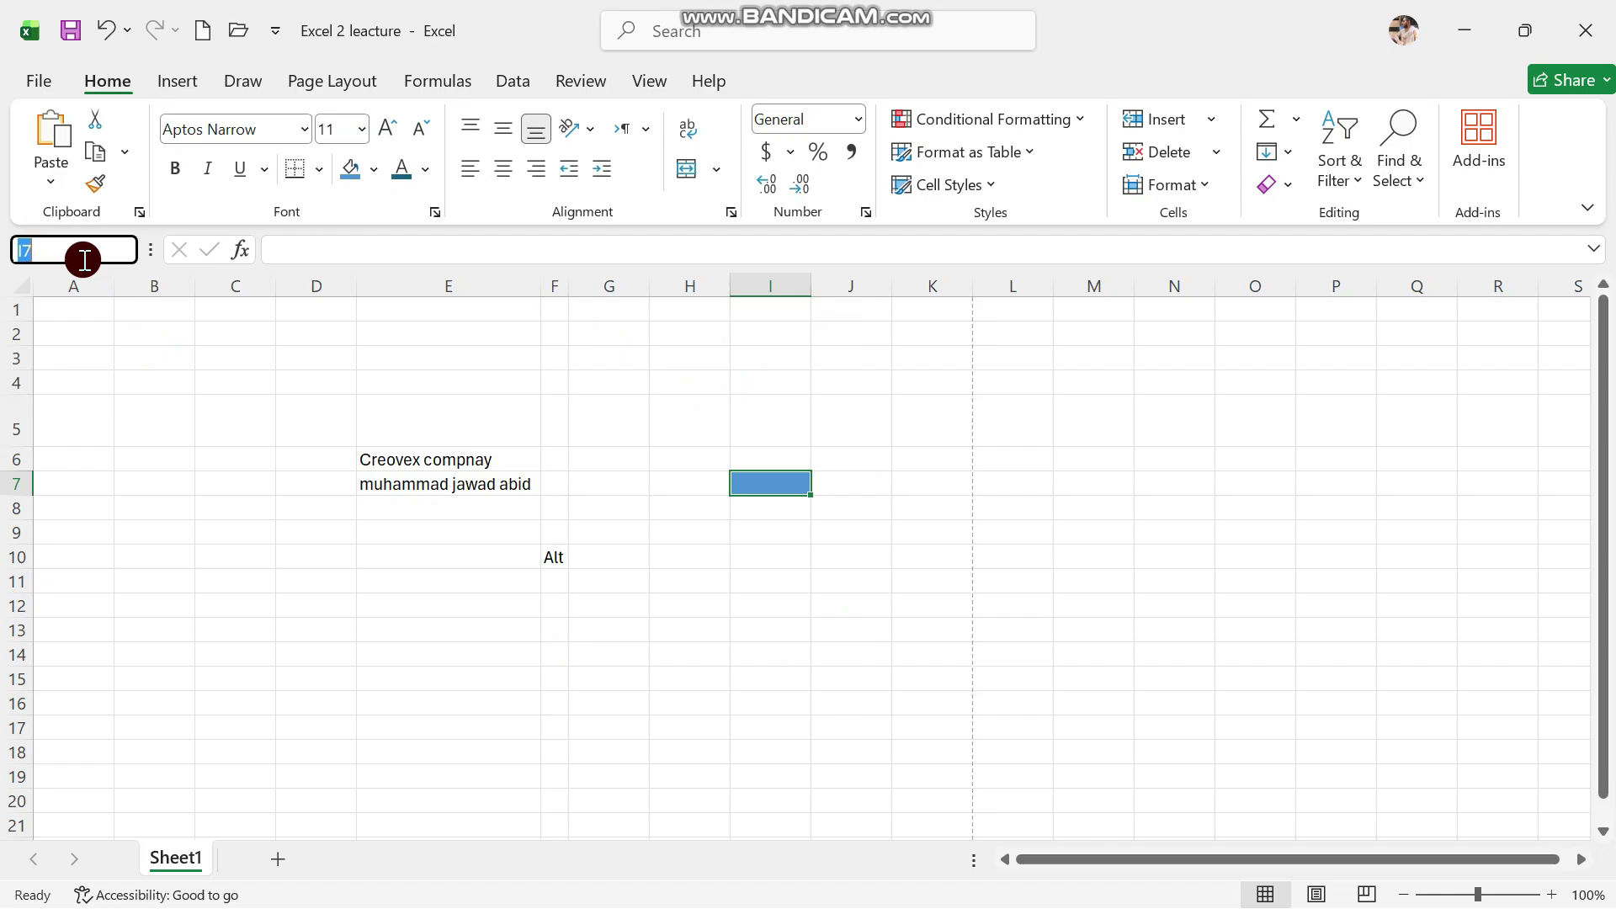
{"action": "key", "text": "BackSpace"}
{"action": "key", "text": "Return"}
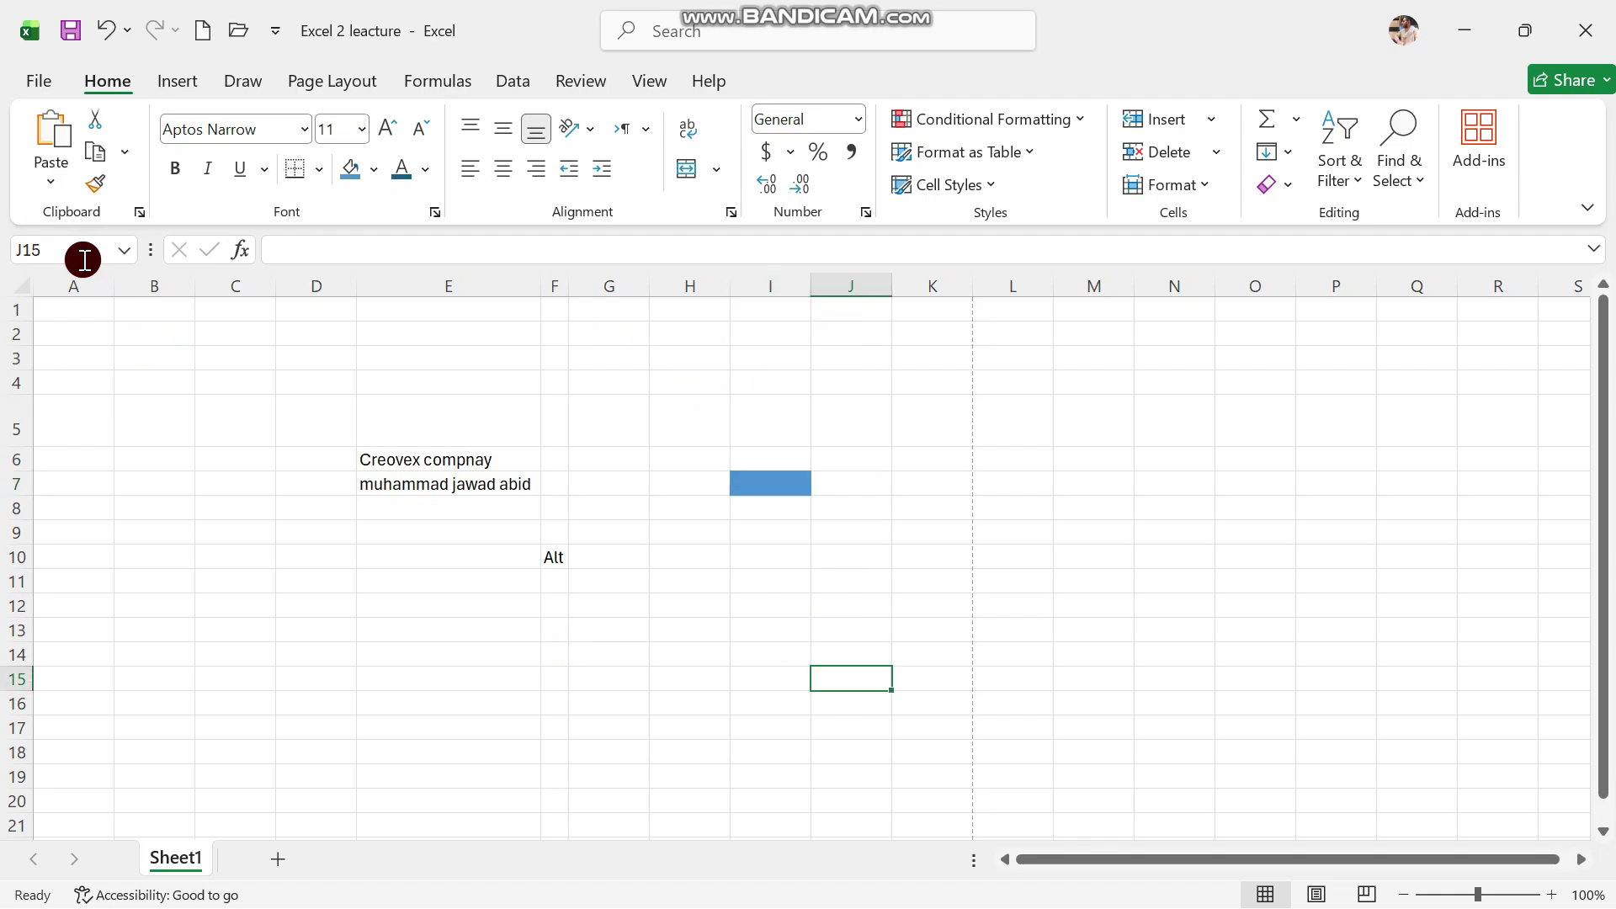
{"action": "left_click", "coordinate": [843, 284]}
{"action": "left_click", "coordinate": [838, 669]}
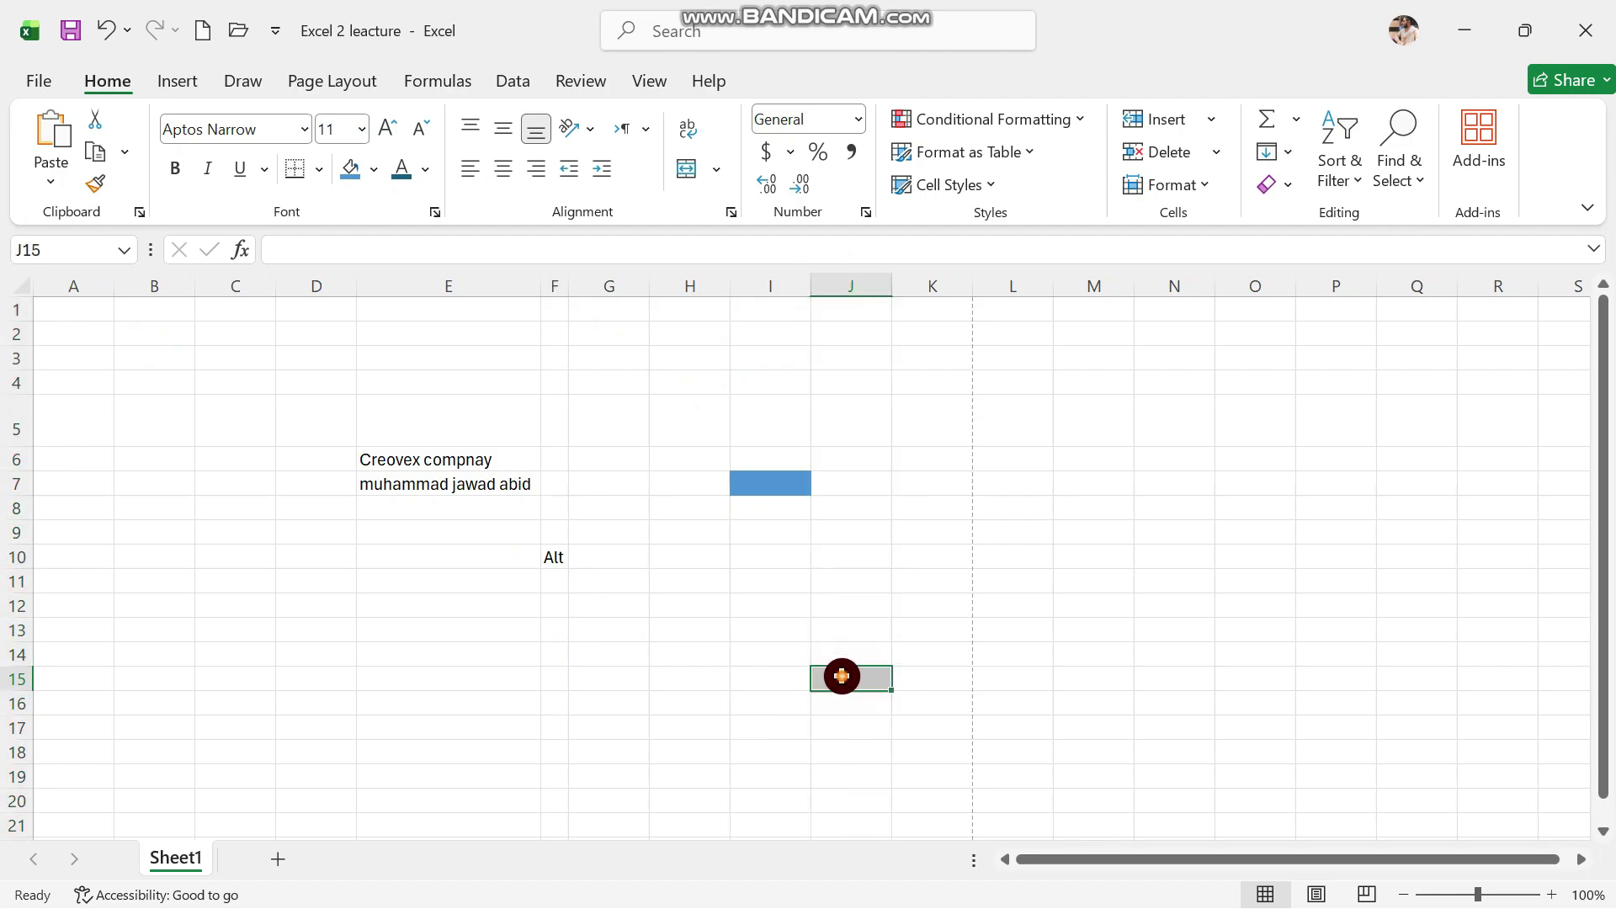
{"action": "left_click", "coordinate": [14, 679]}
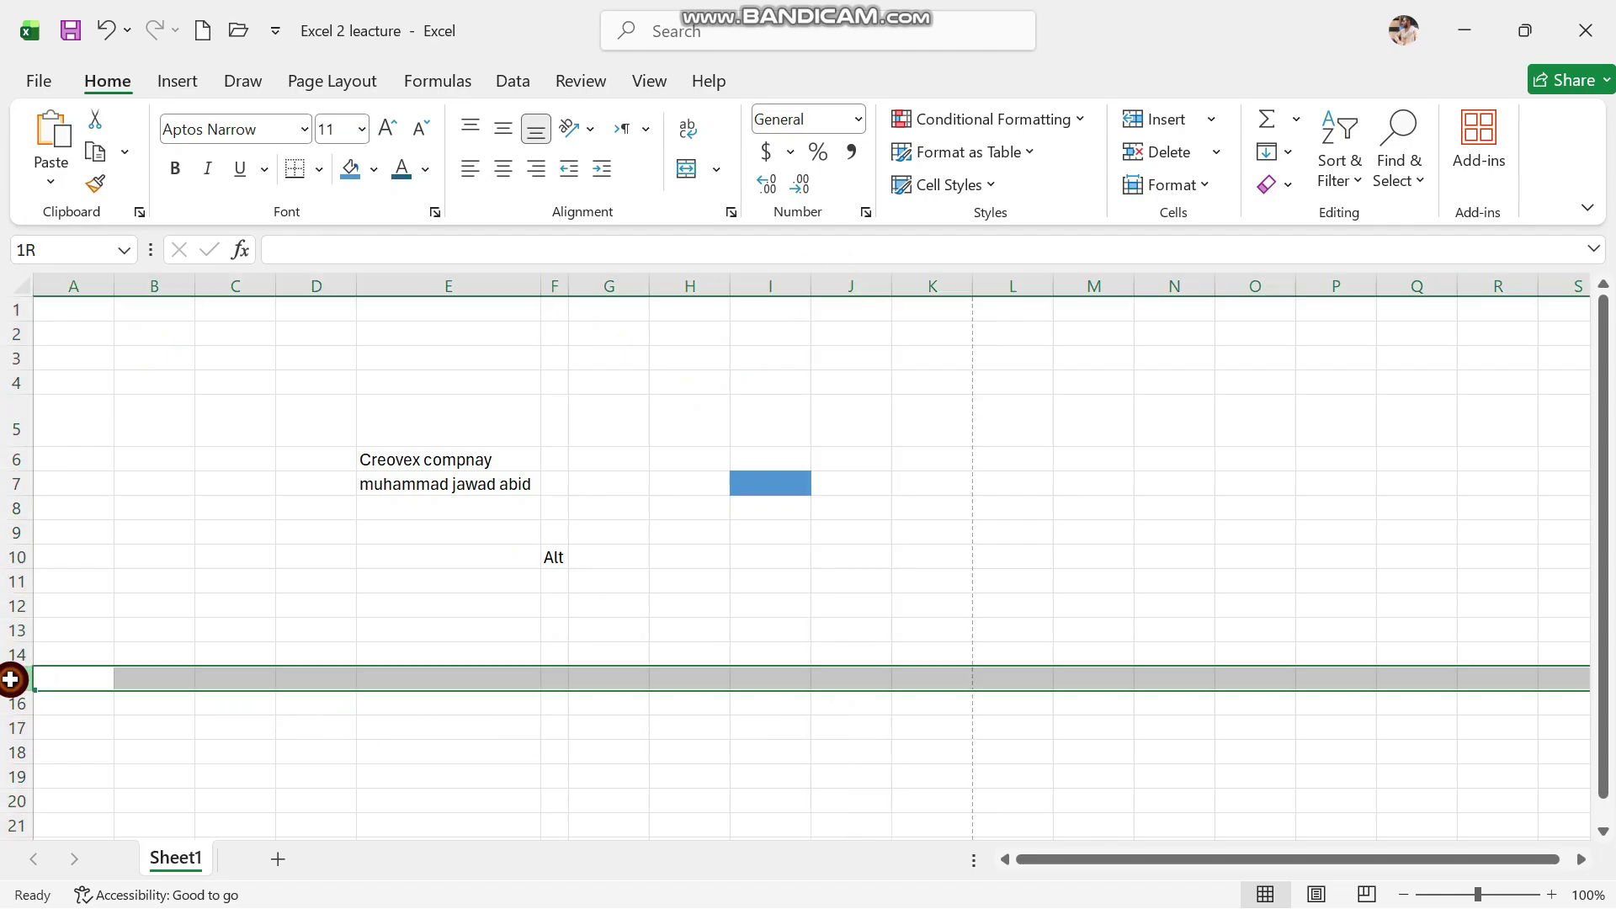
{"action": "left_click", "coordinate": [389, 748]}
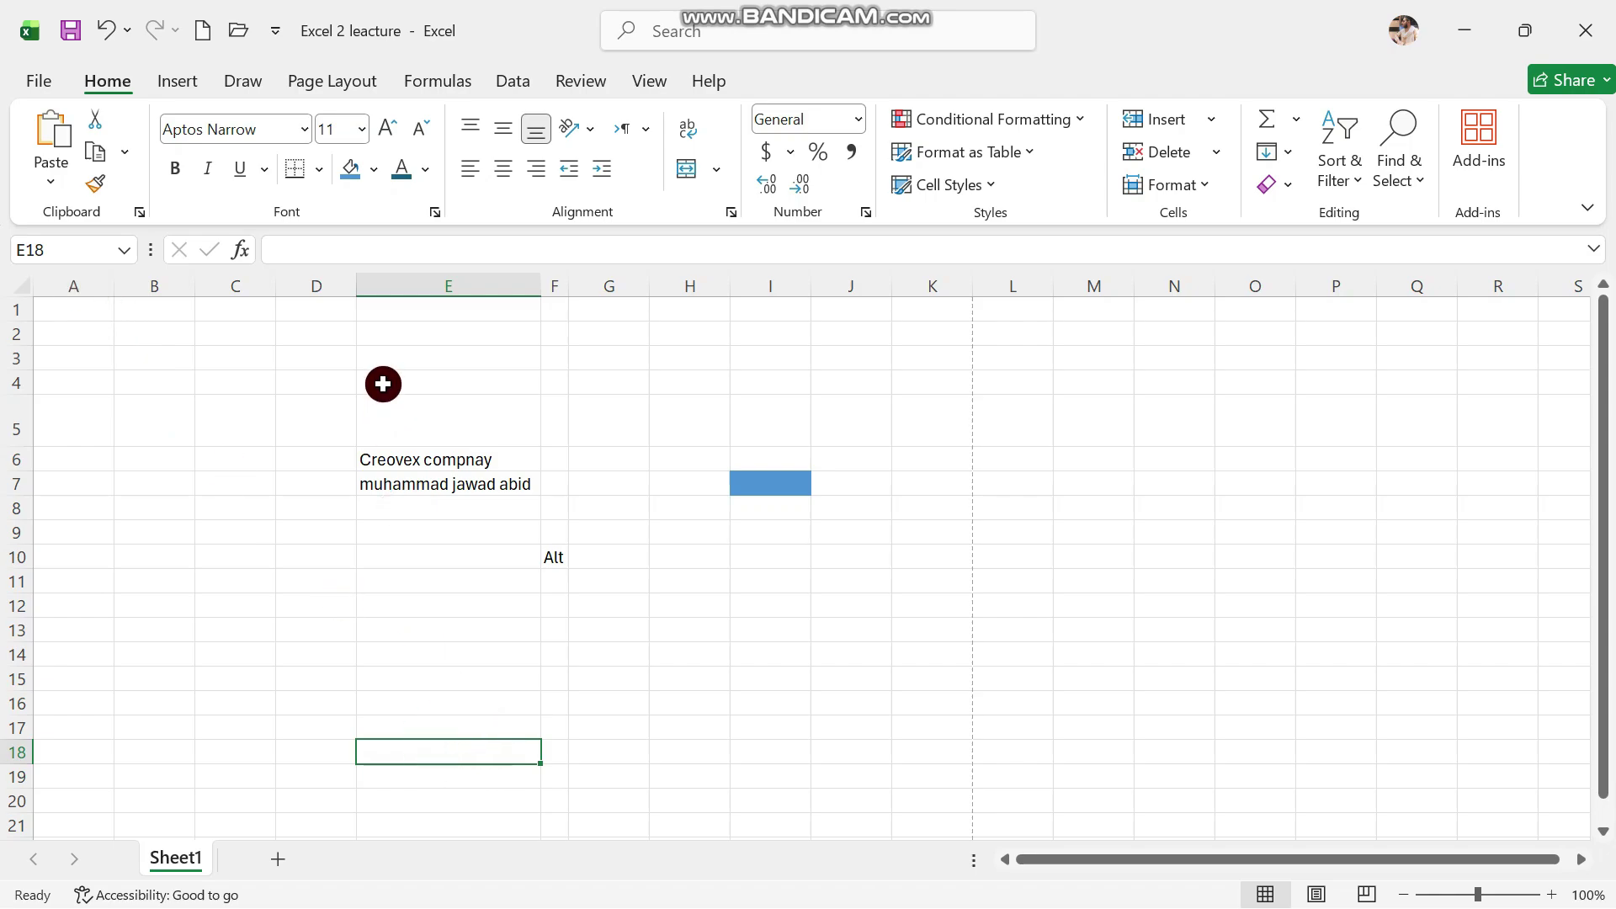
{"action": "left_click", "coordinate": [52, 250]}
{"action": "left_click", "coordinate": [644, 633]}
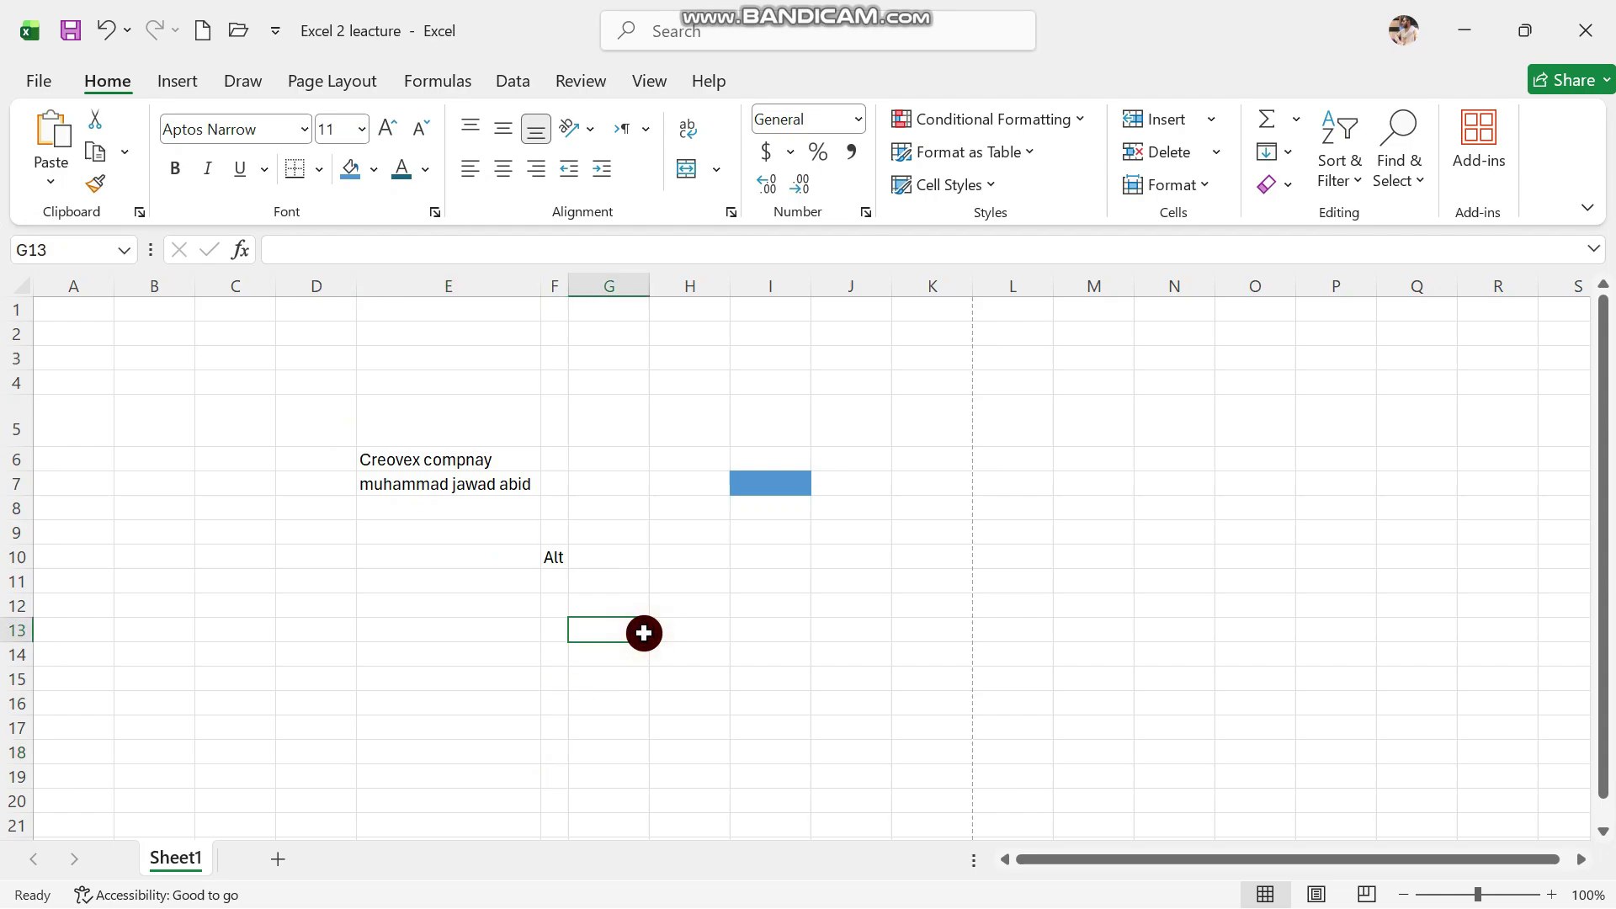
{"action": "left_click", "coordinate": [688, 623]}
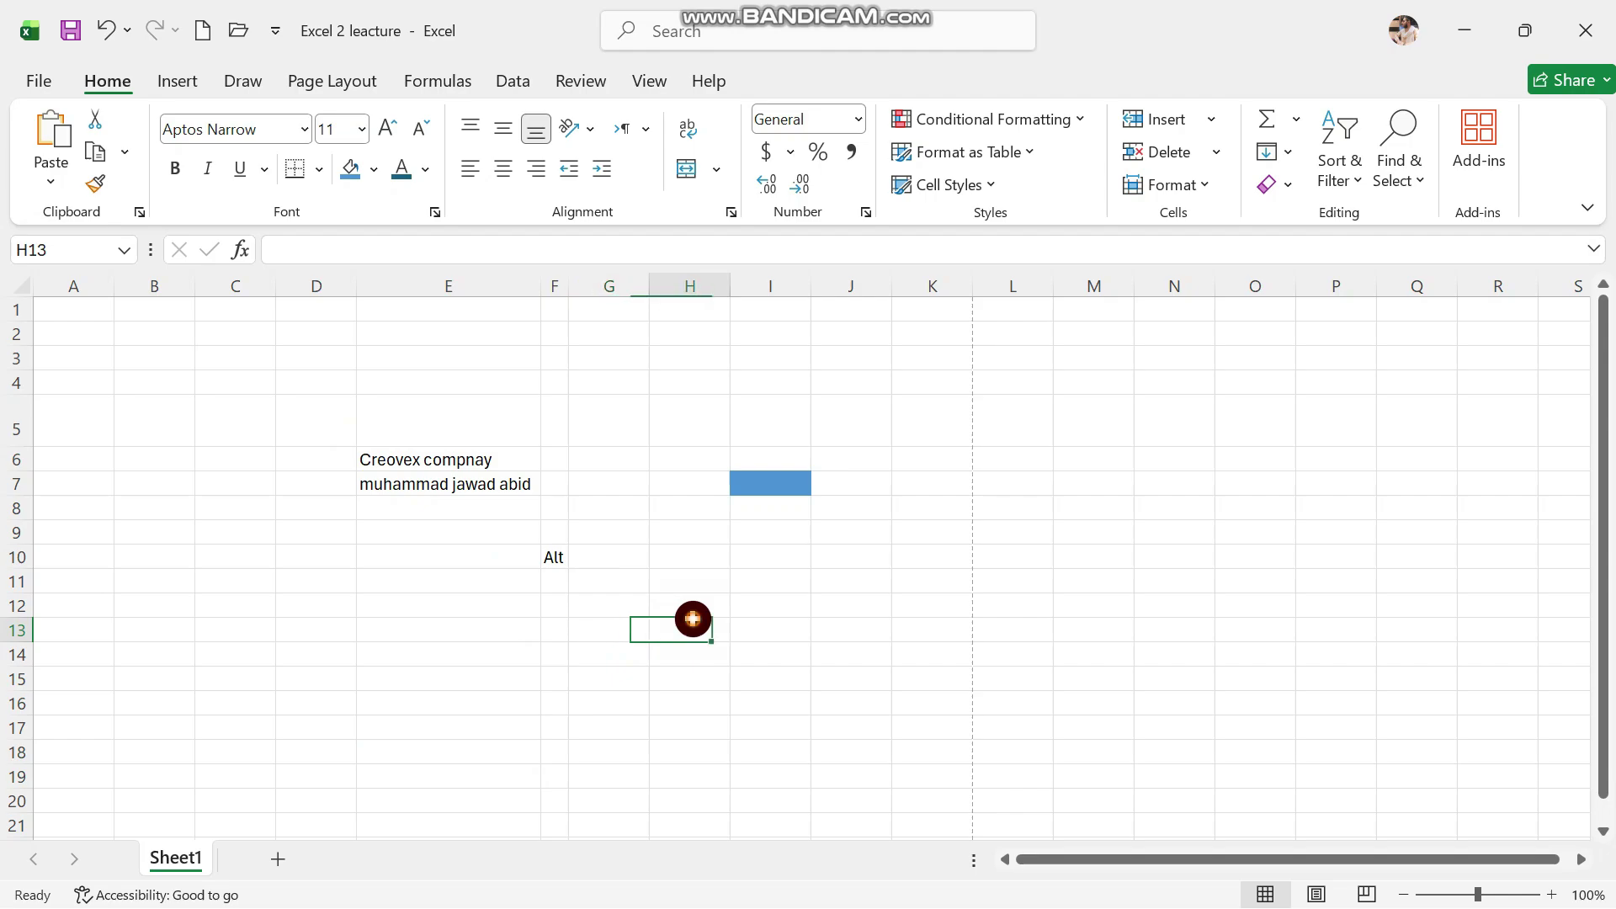
{"action": "left_click", "coordinate": [686, 561]}
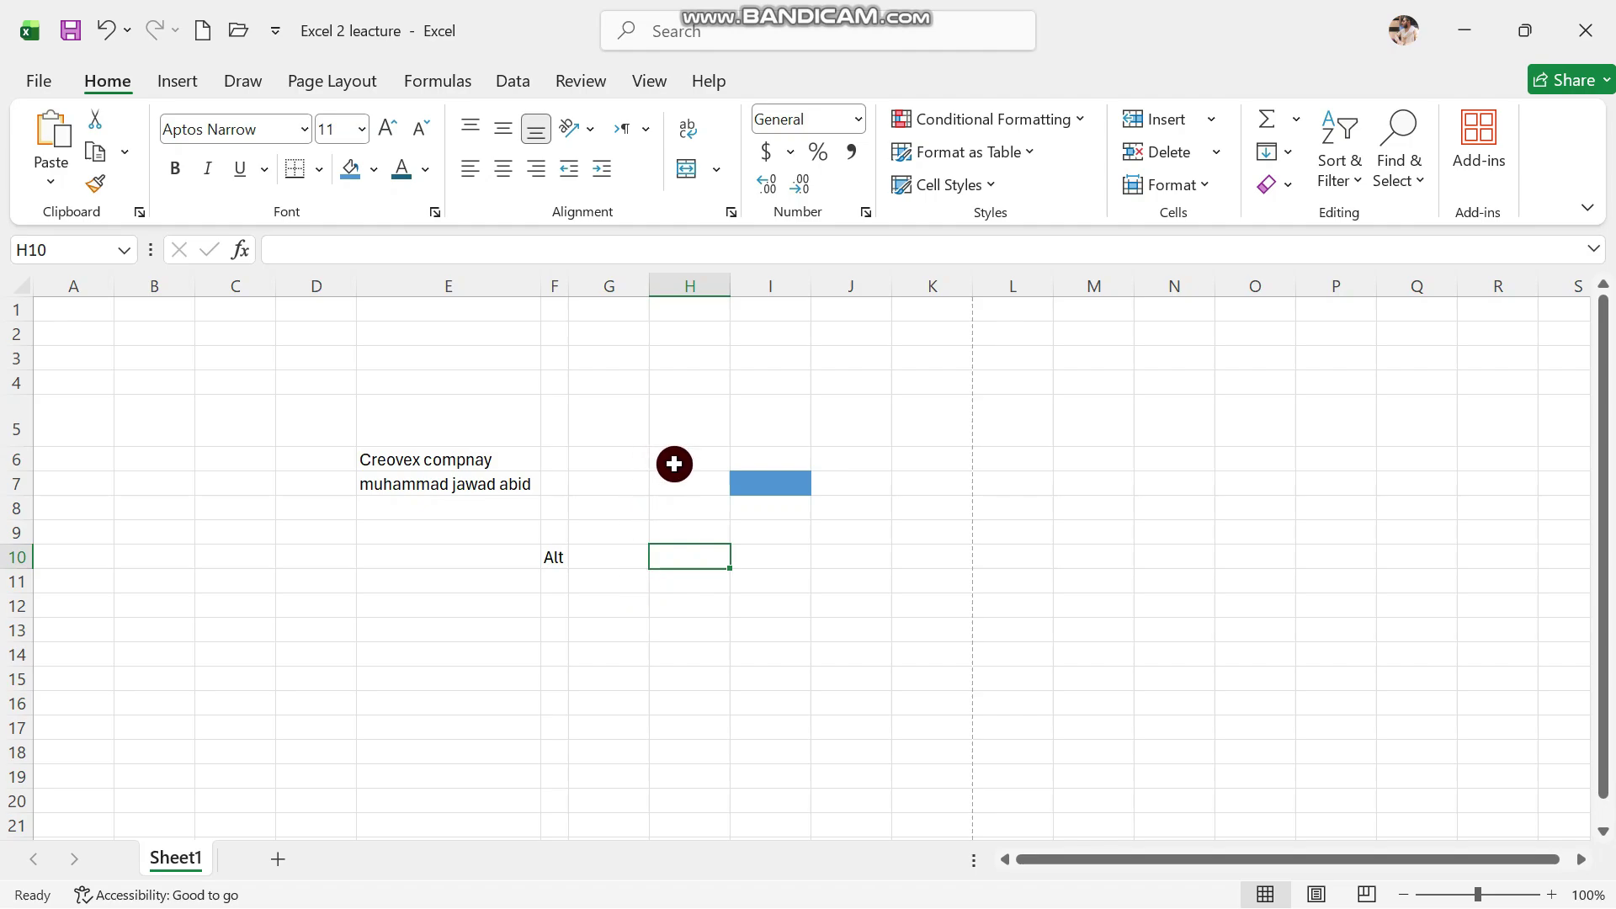
Enter 12, 13, 28 and 30 into G12 through J12
{"action": "left_click", "coordinate": [605, 601]}
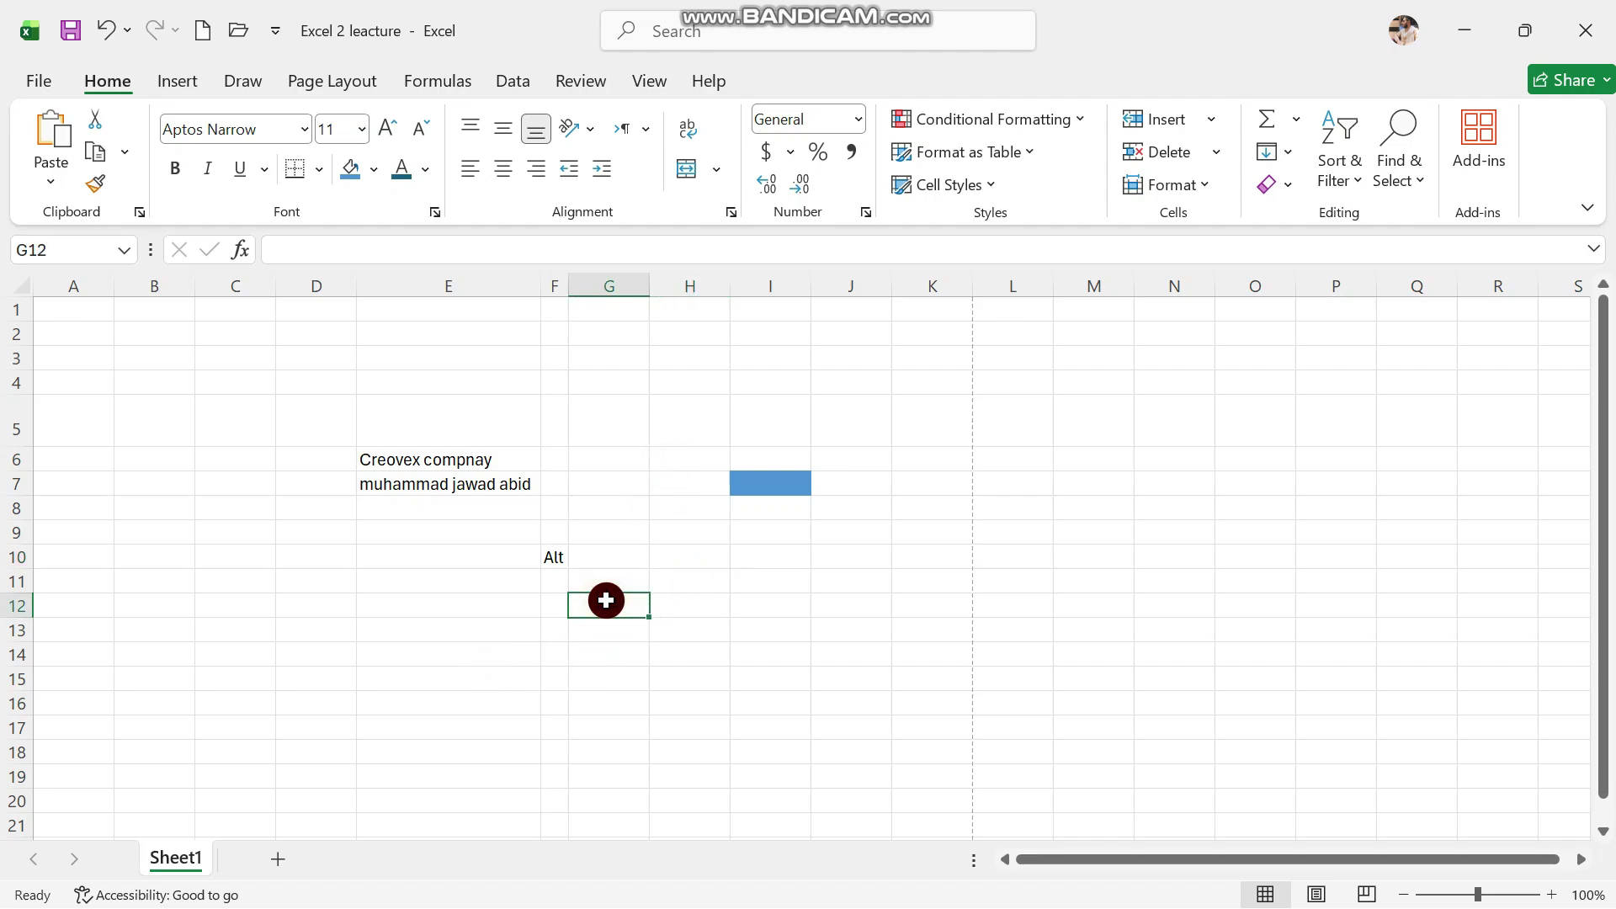
{"action": "type", "text": "12"}
{"action": "key", "text": "Tab"}
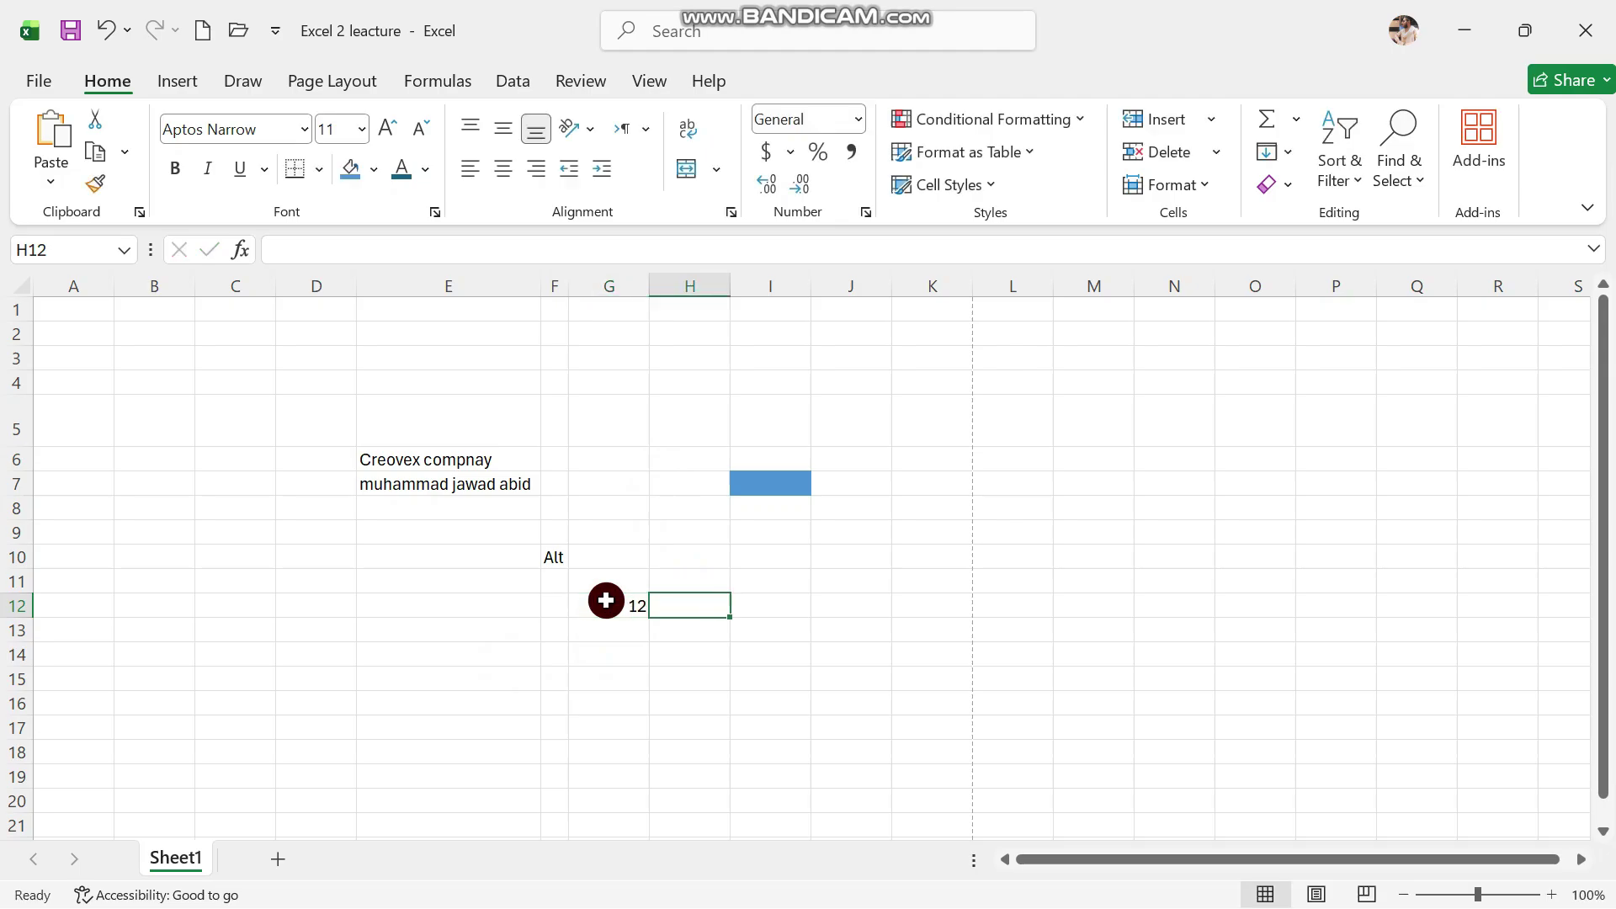
{"action": "type", "text": "13"}
{"action": "key", "text": "Tab"}
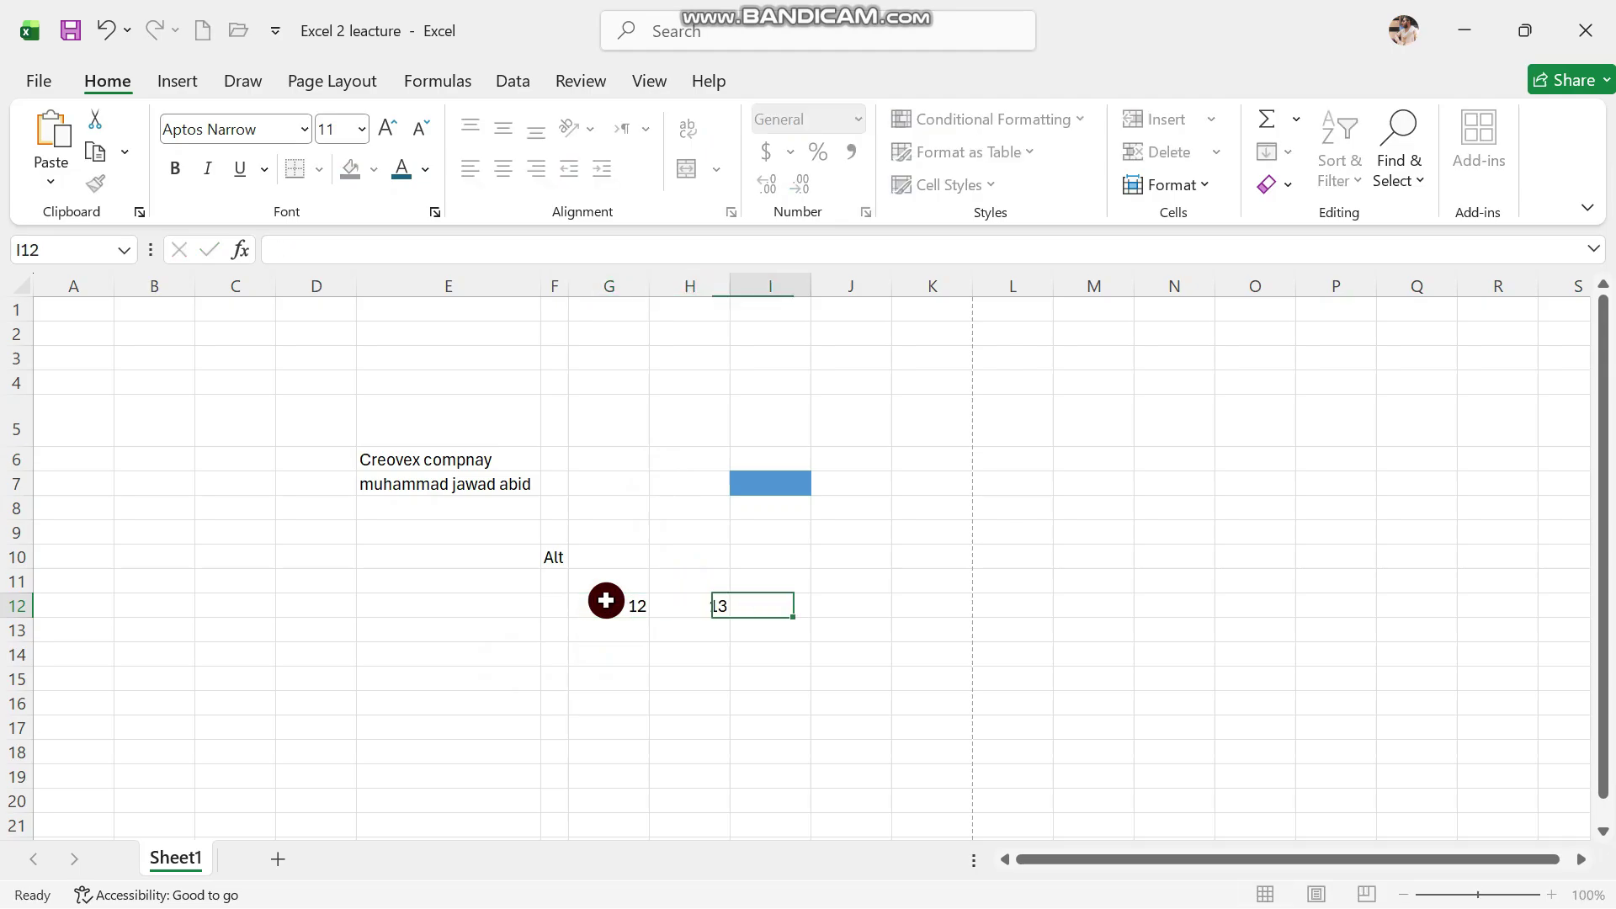
{"action": "type", "text": "28"}
{"action": "key", "text": "Return"}
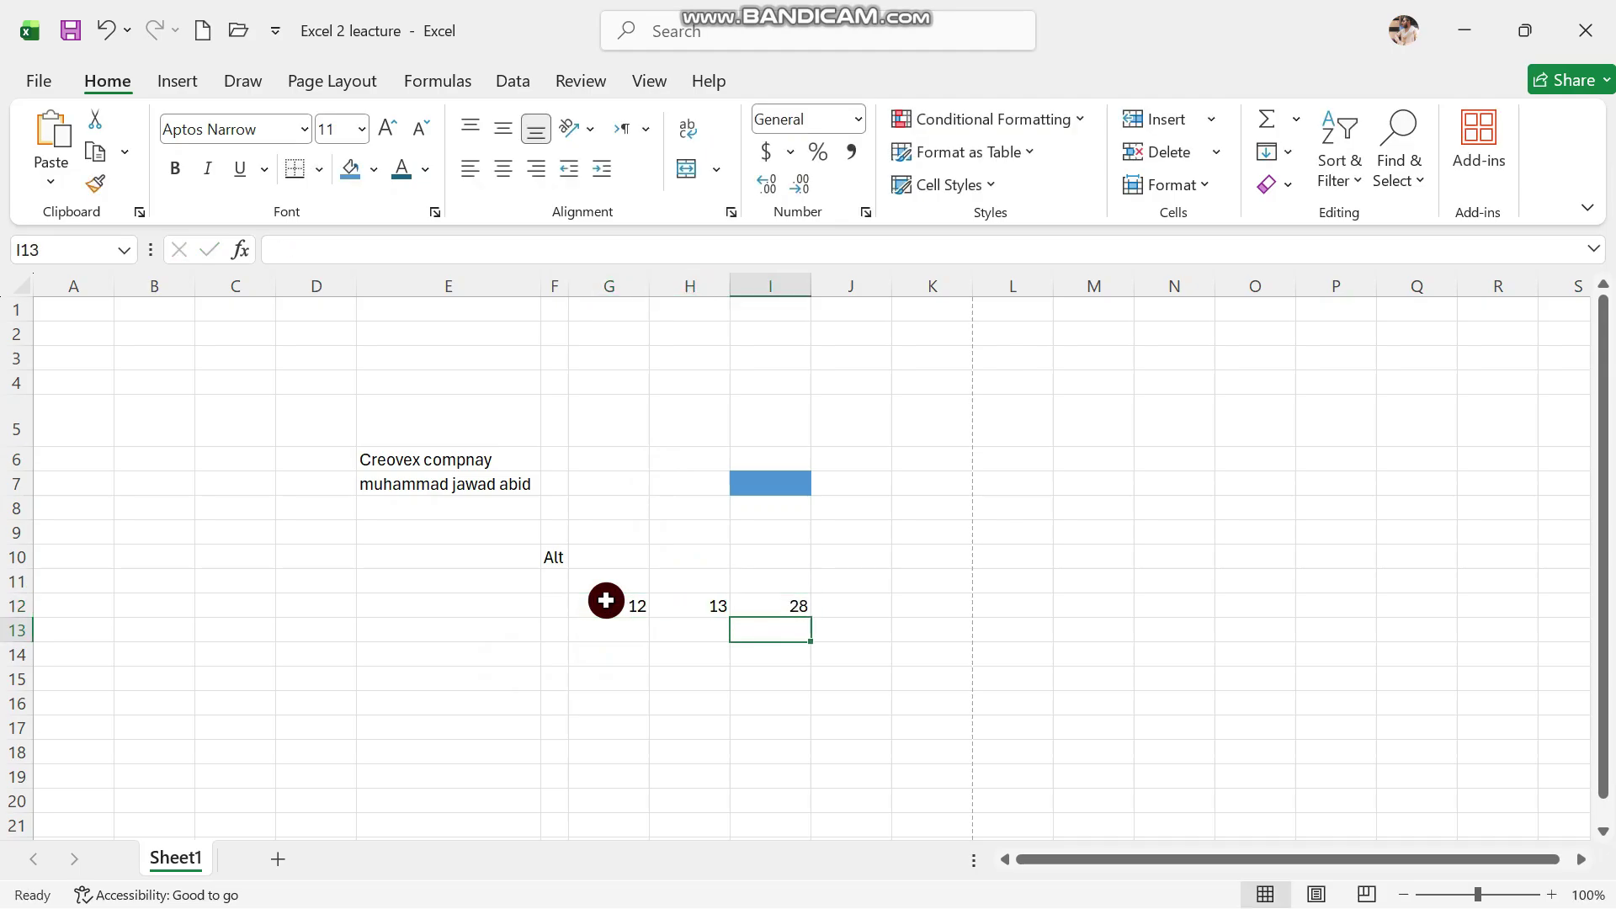
{"action": "key", "text": "Right"}
{"action": "key", "text": "Up"}
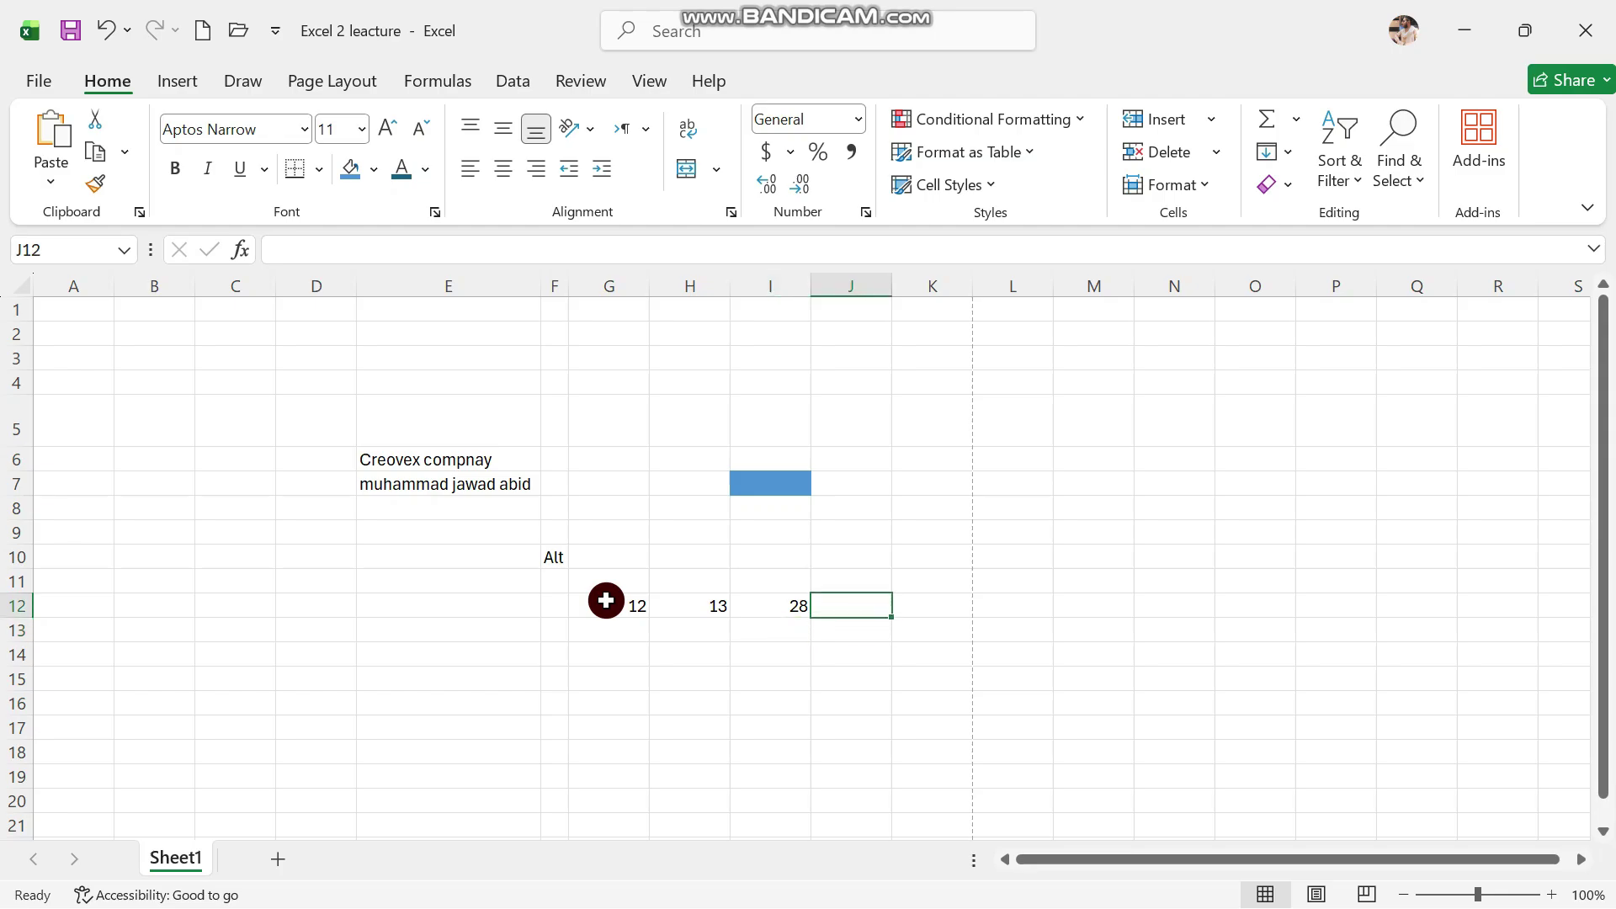
{"action": "type", "text": "30"}
{"action": "left_click", "coordinate": [921, 606]}
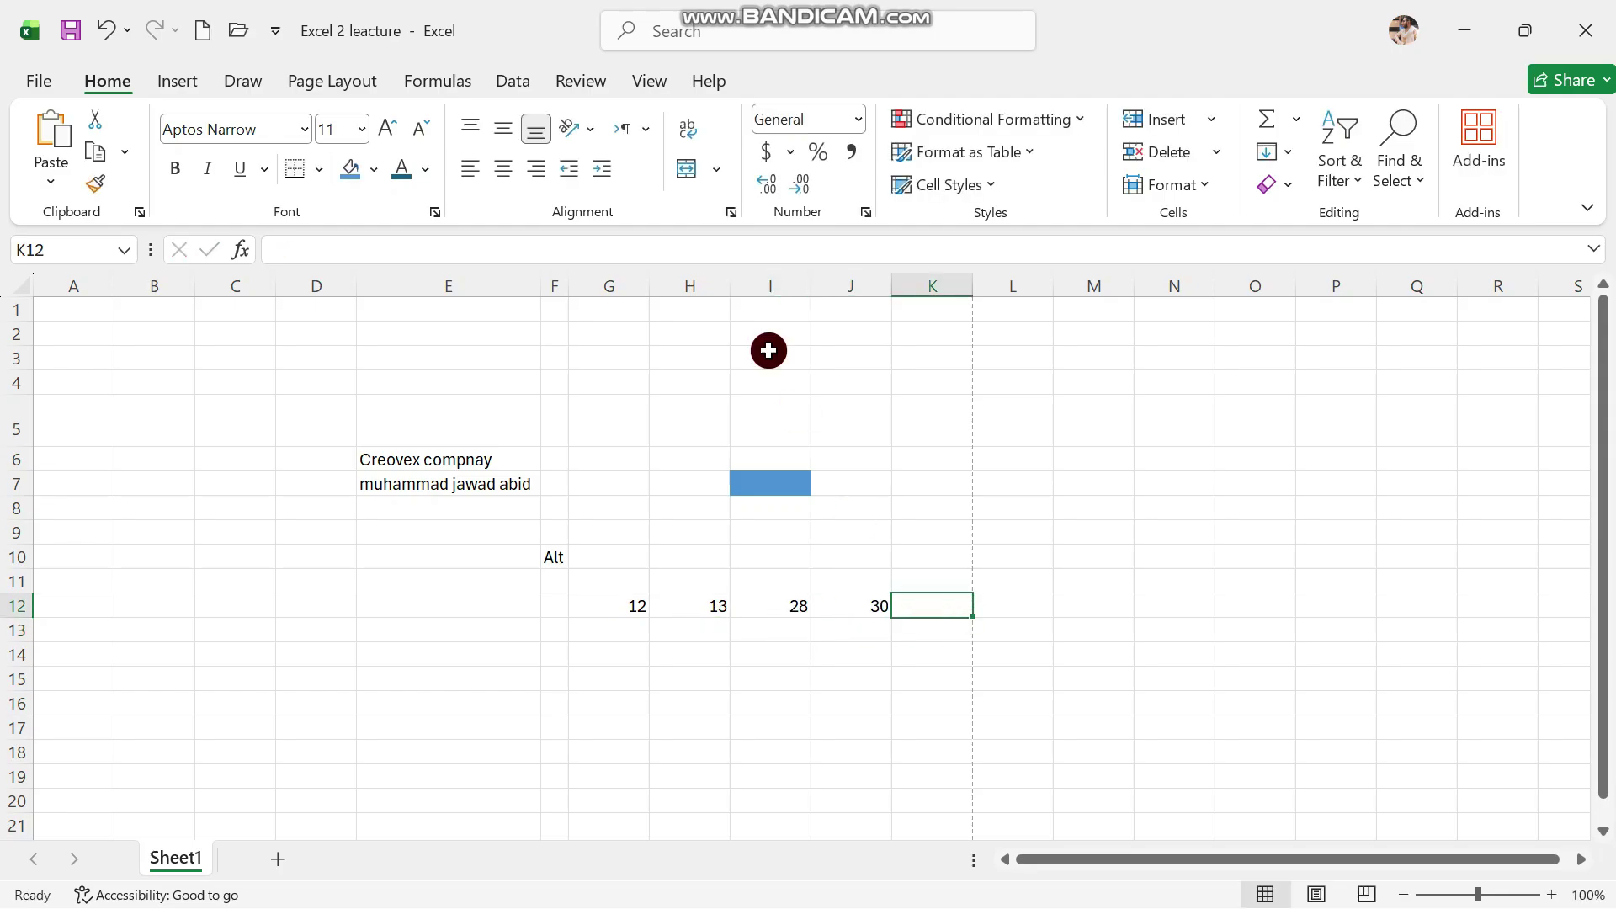
{"action": "left_click", "coordinate": [711, 261]}
Put =SUM(G12:J12) in K12 so it totals row 12 as 83
{"action": "type", "text": "=sum"}
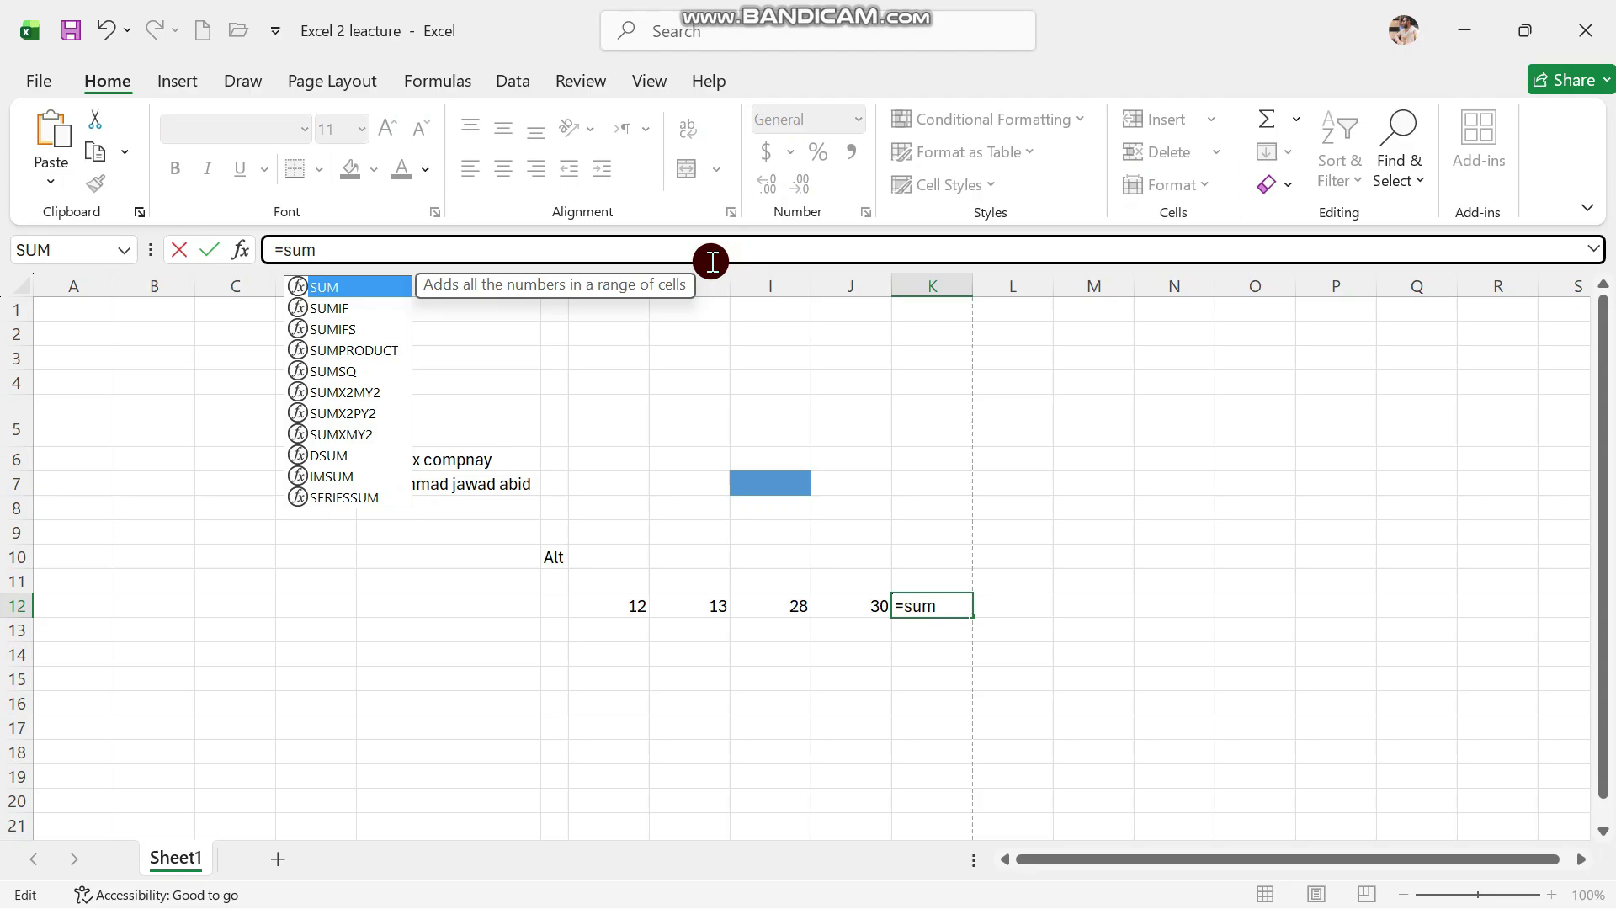
{"action": "key", "text": "Tab"}
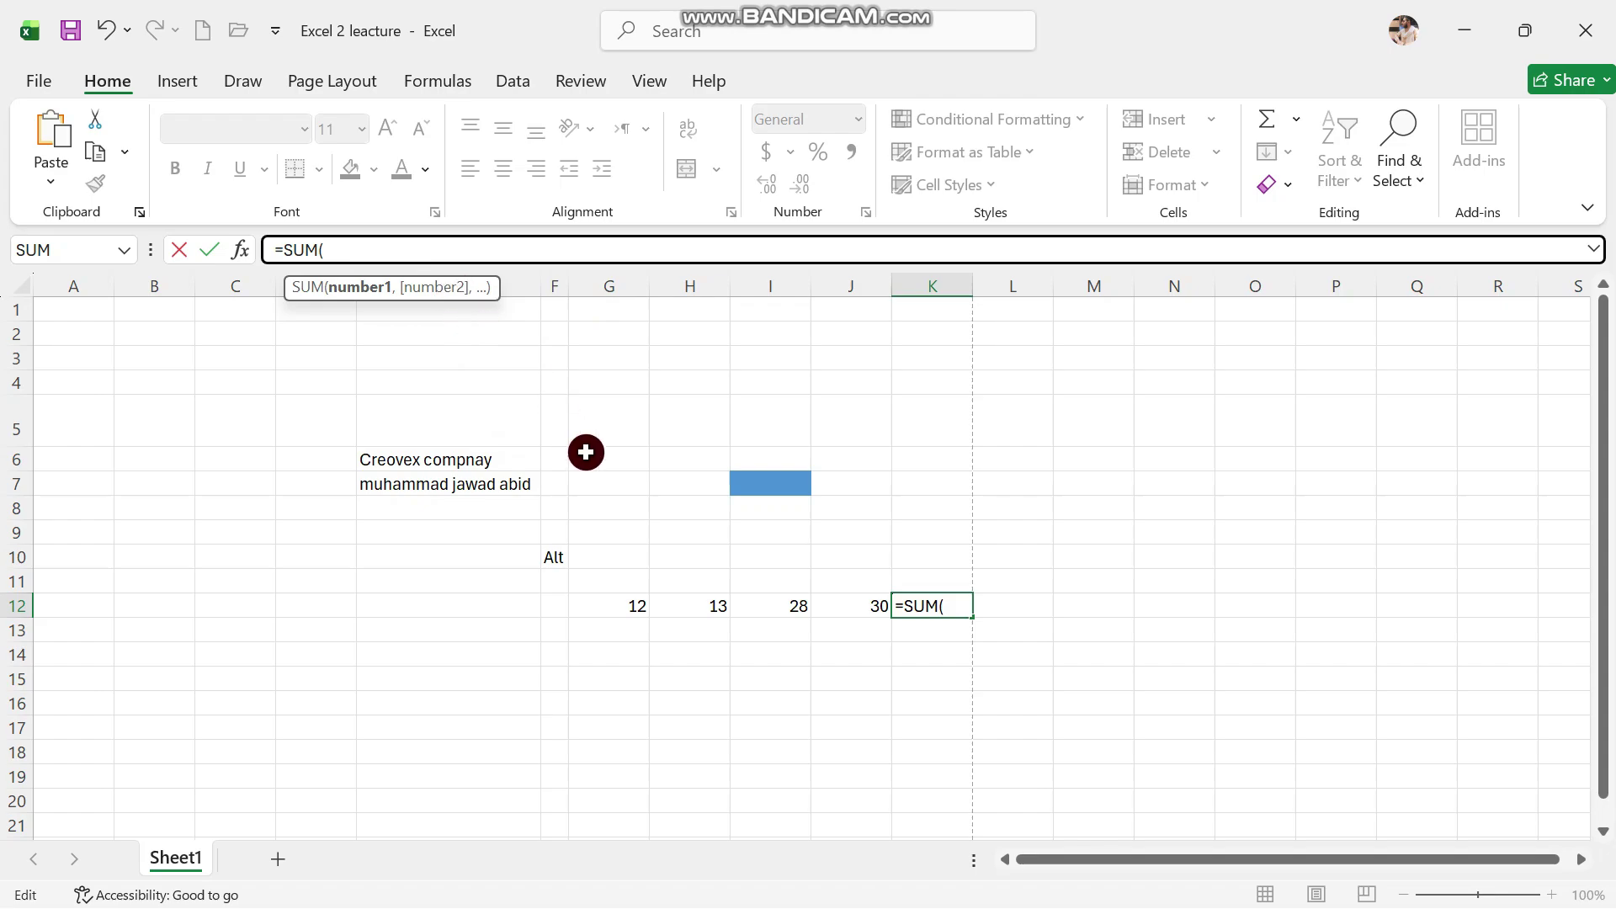
{"action": "left_click", "coordinate": [621, 603]}
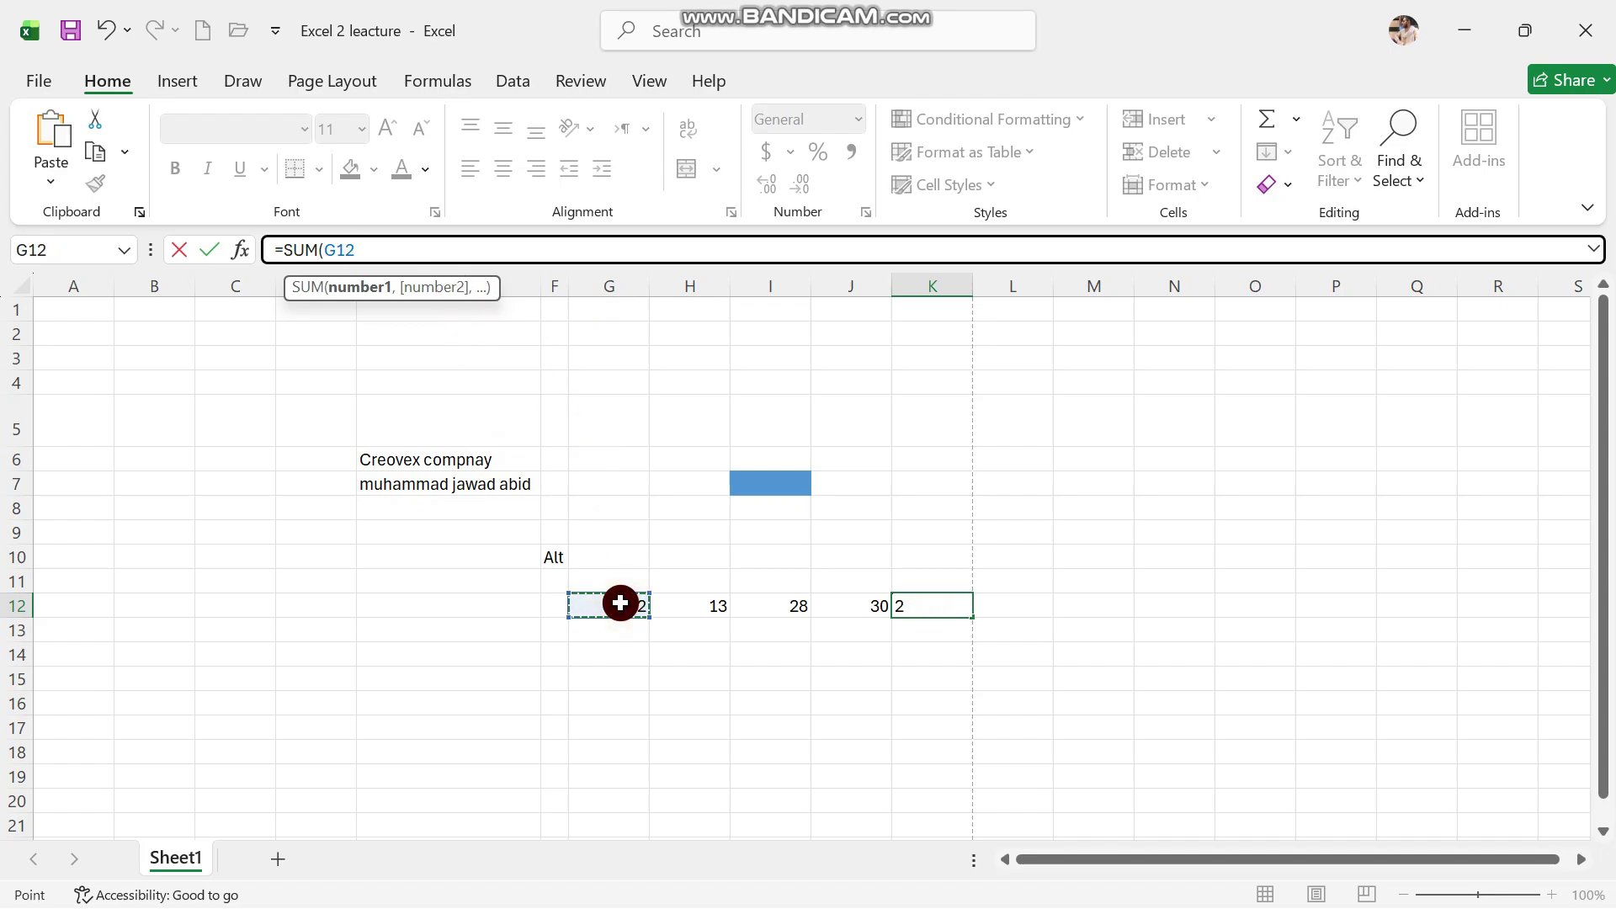
{"action": "left_click_drag", "start_coordinate": [620, 603], "coordinate": [828, 610]}
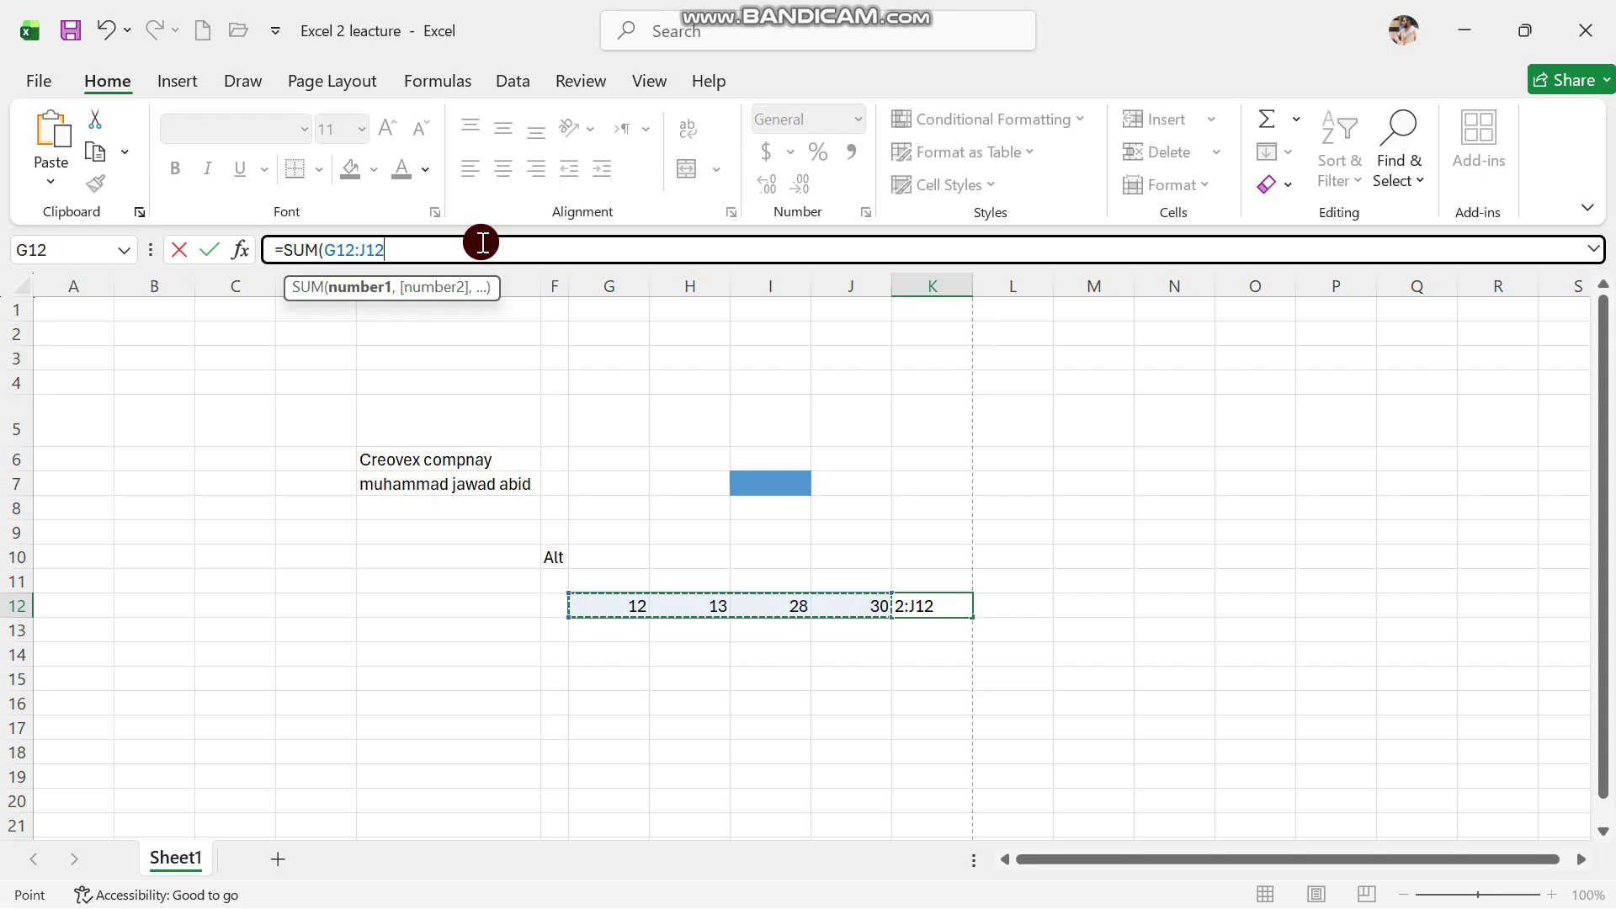
{"action": "type", "text": ")"}
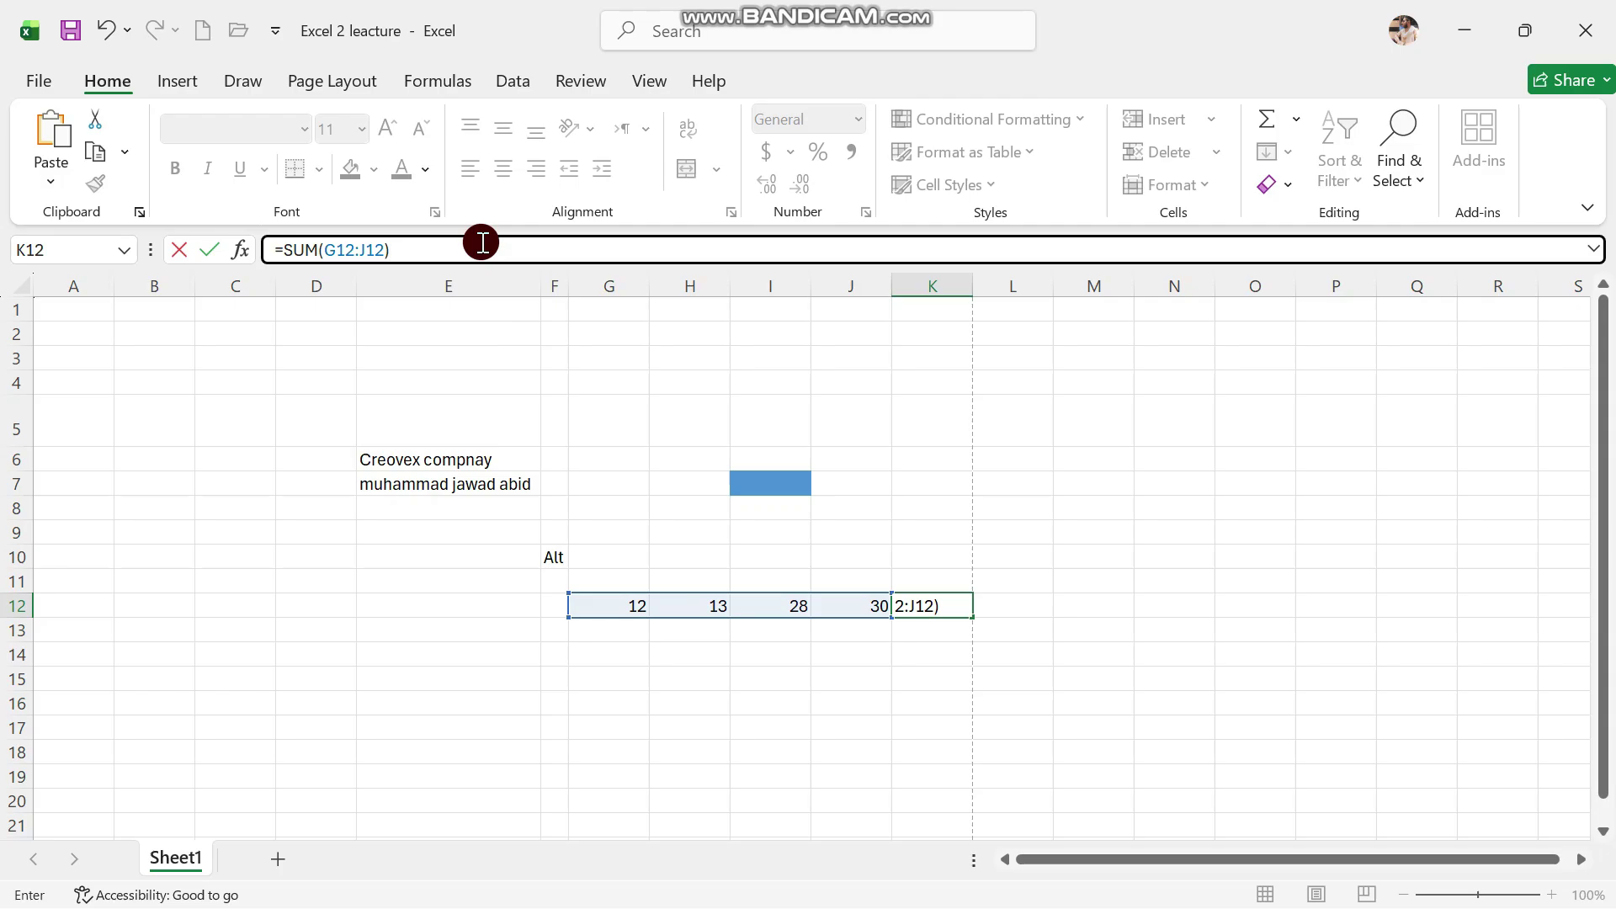
{"action": "key", "text": "Return"}
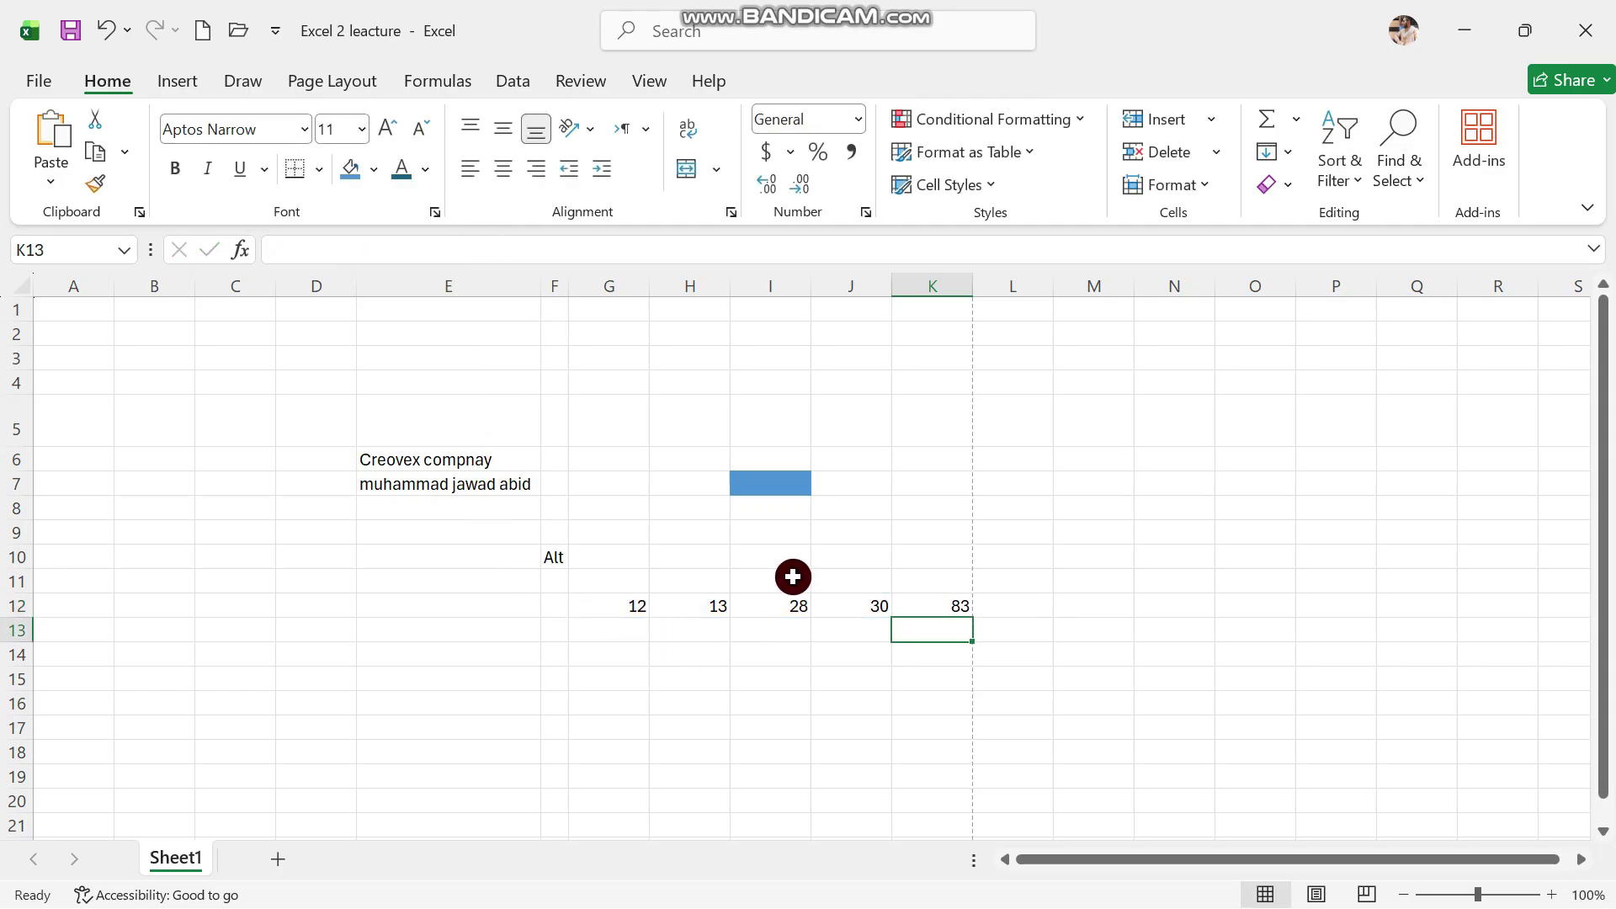
Give the 83 total in K12 the same blue fill as I7
{"action": "left_click", "coordinate": [638, 631]}
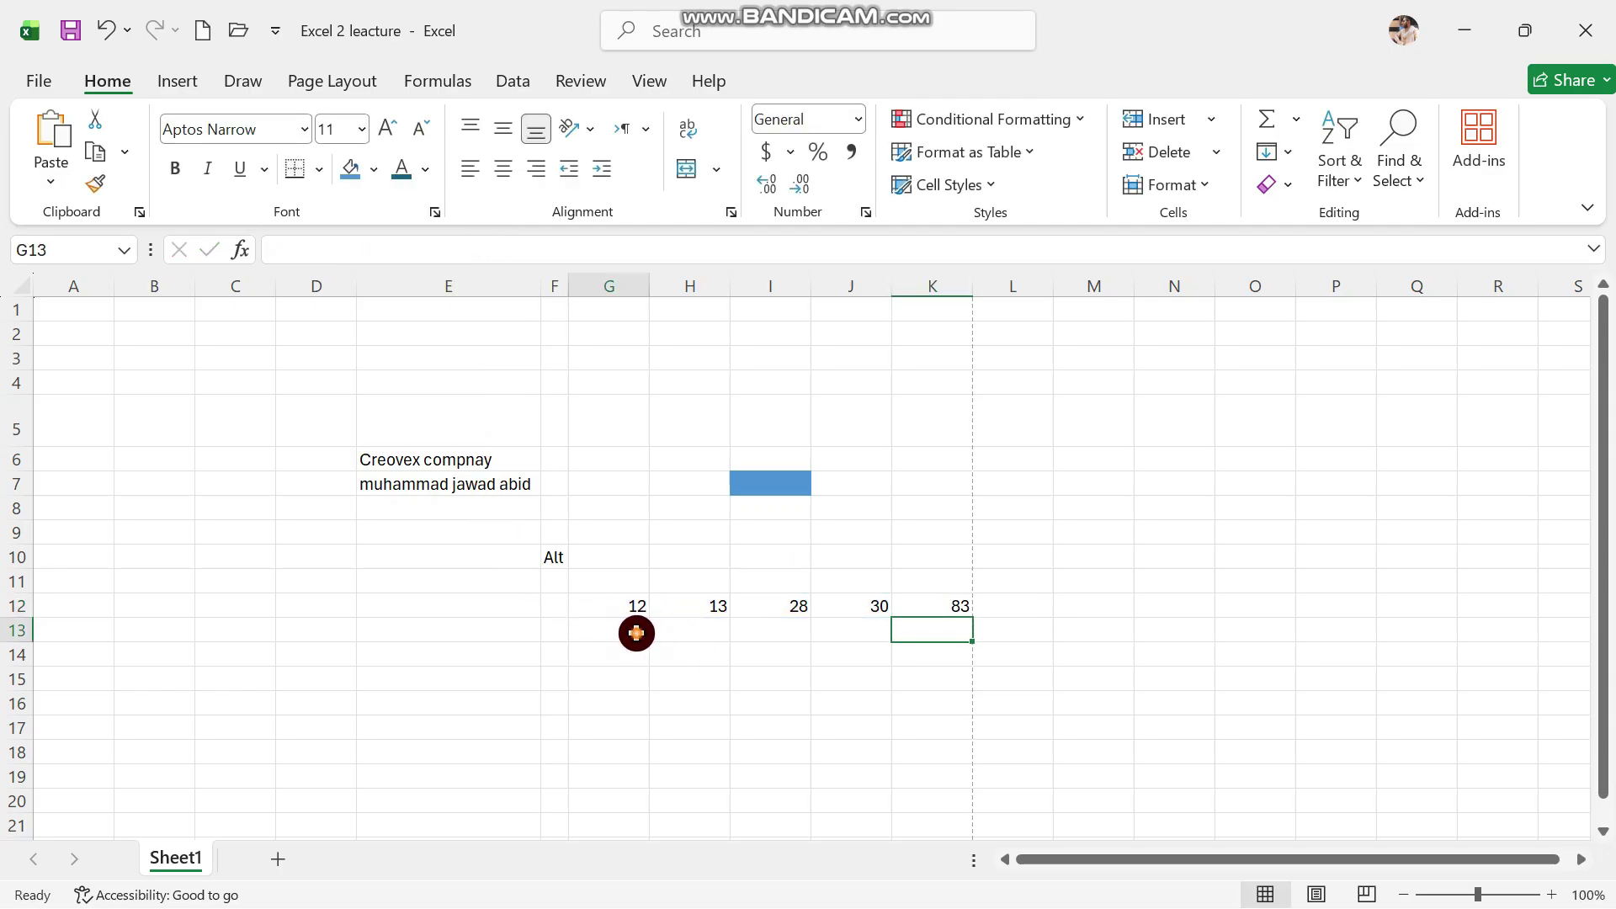
{"action": "left_click", "coordinate": [924, 606]}
{"action": "left_click", "coordinate": [350, 168]}
Enter 10, 10, 20 and 20 into G13 through J13
{"action": "left_click", "coordinate": [610, 631]}
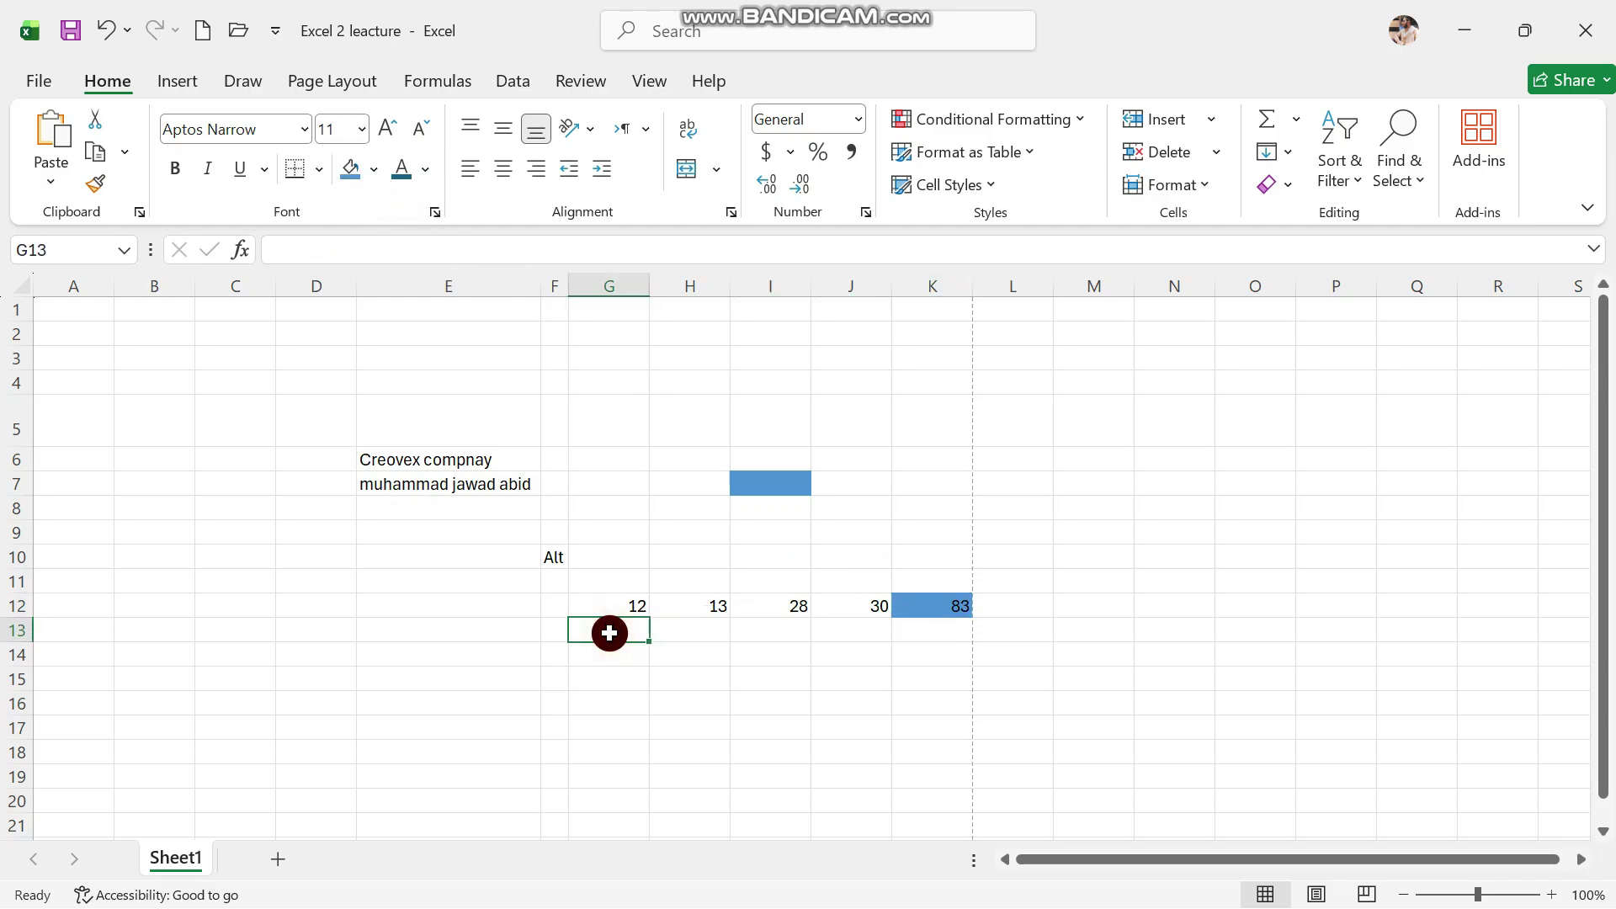
{"action": "type", "text": "10"}
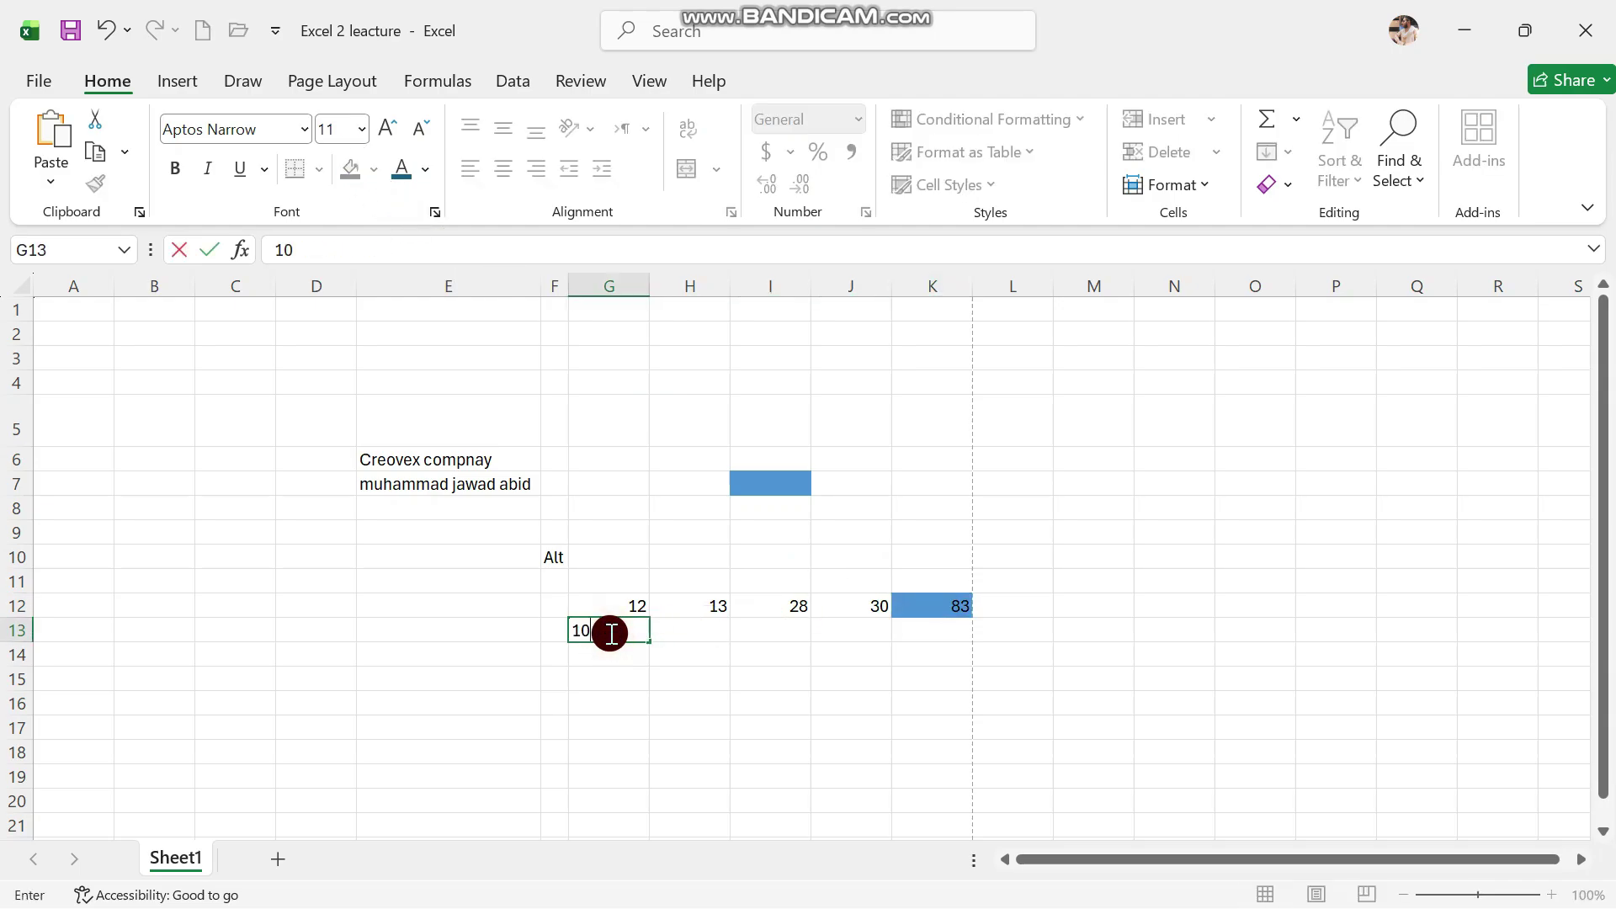
{"action": "key", "text": "Tab"}
{"action": "type", "text": "10"}
{"action": "key", "text": "Tab"}
{"action": "type", "text": "20"}
{"action": "key", "text": "Tab"}
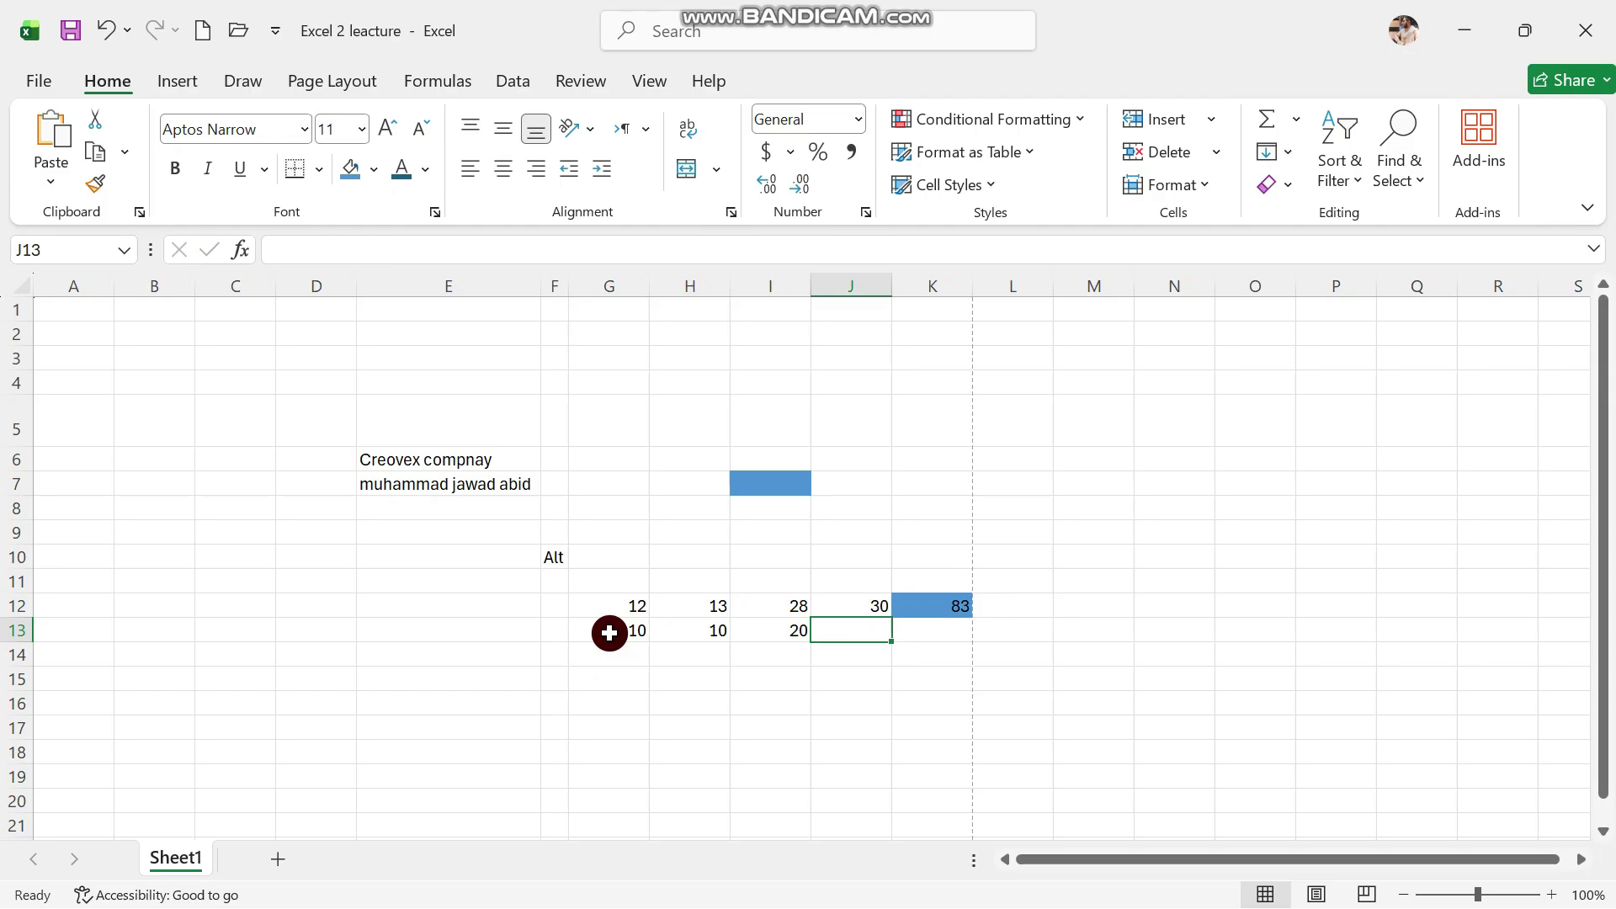
{"action": "type", "text": "20"}
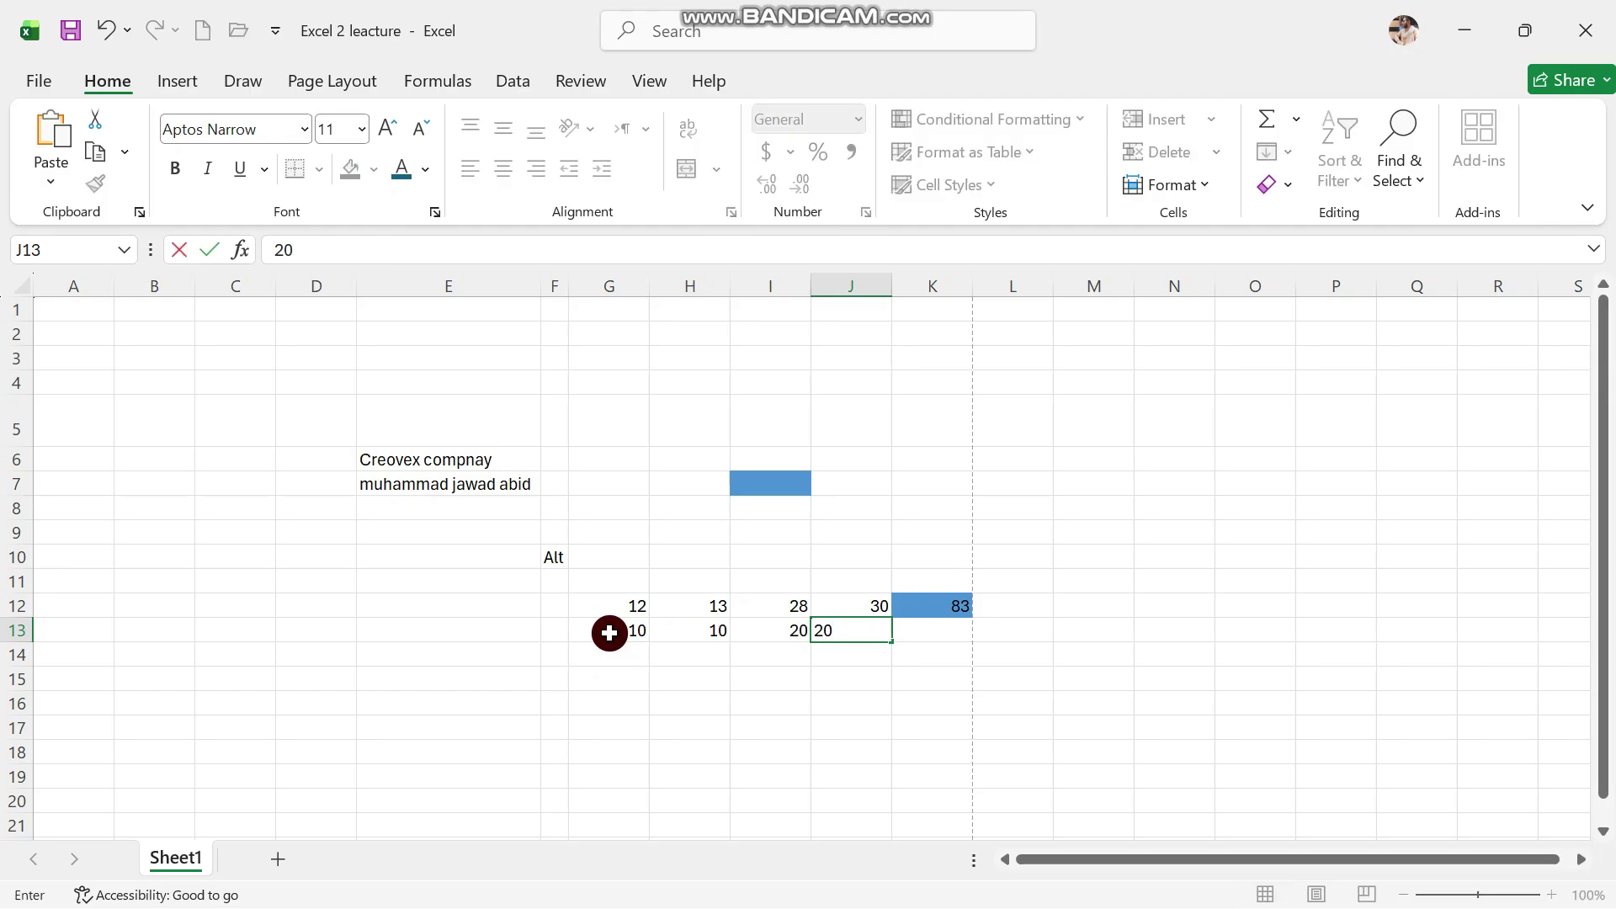
{"action": "left_click", "coordinate": [948, 636]}
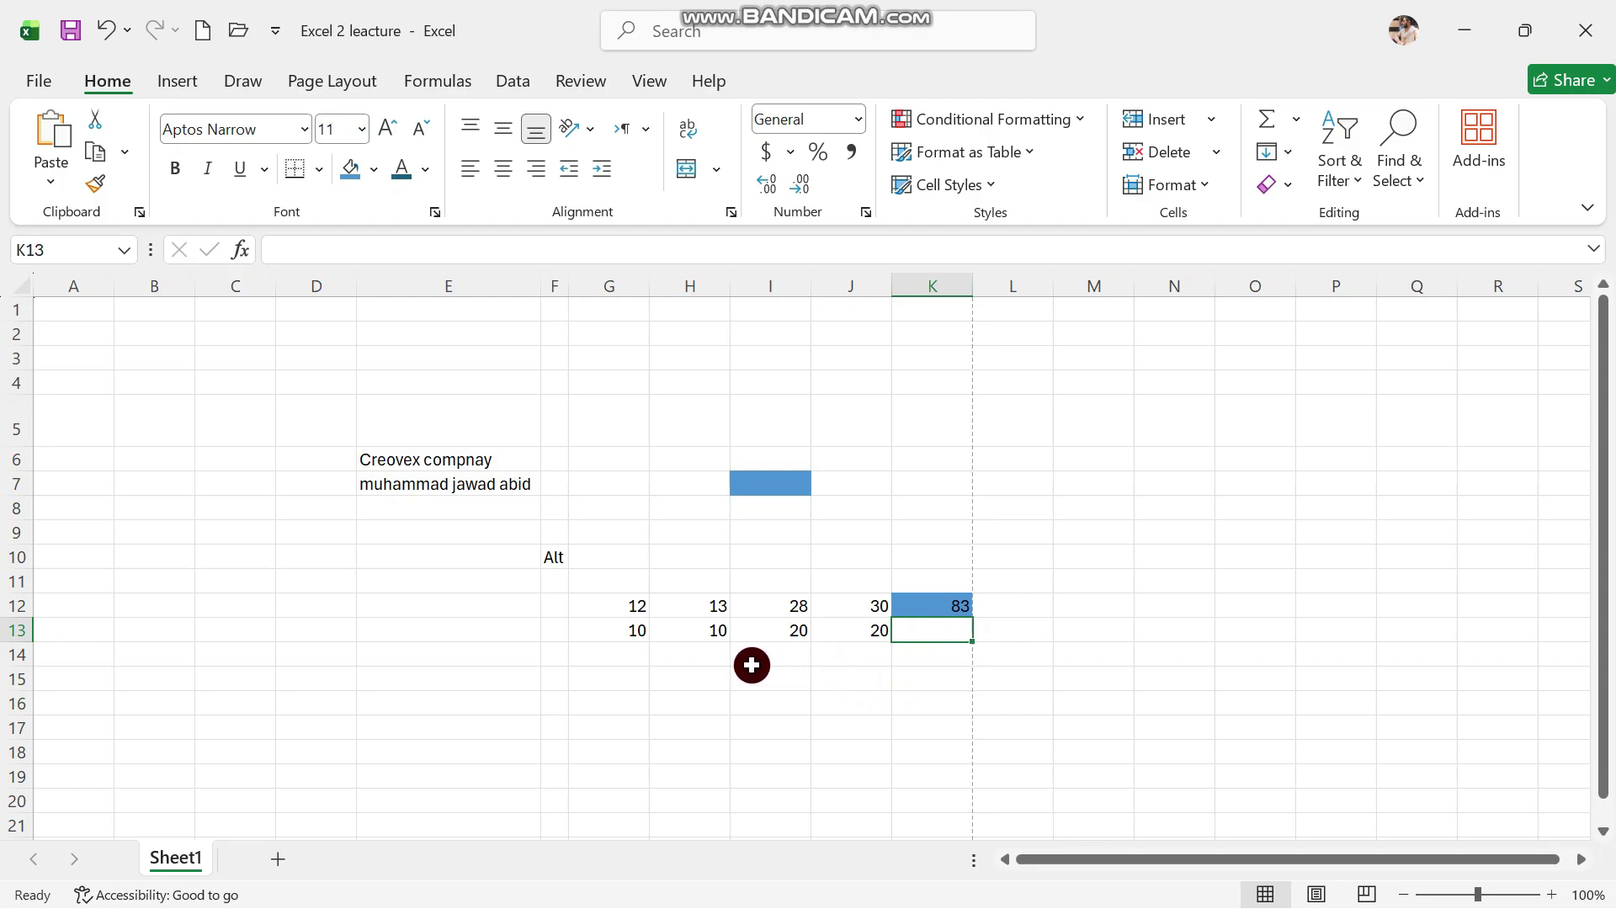
Enter =SUM(G13:J13) in K13 so row 13 totals 60
{"action": "left_click", "coordinate": [446, 252]}
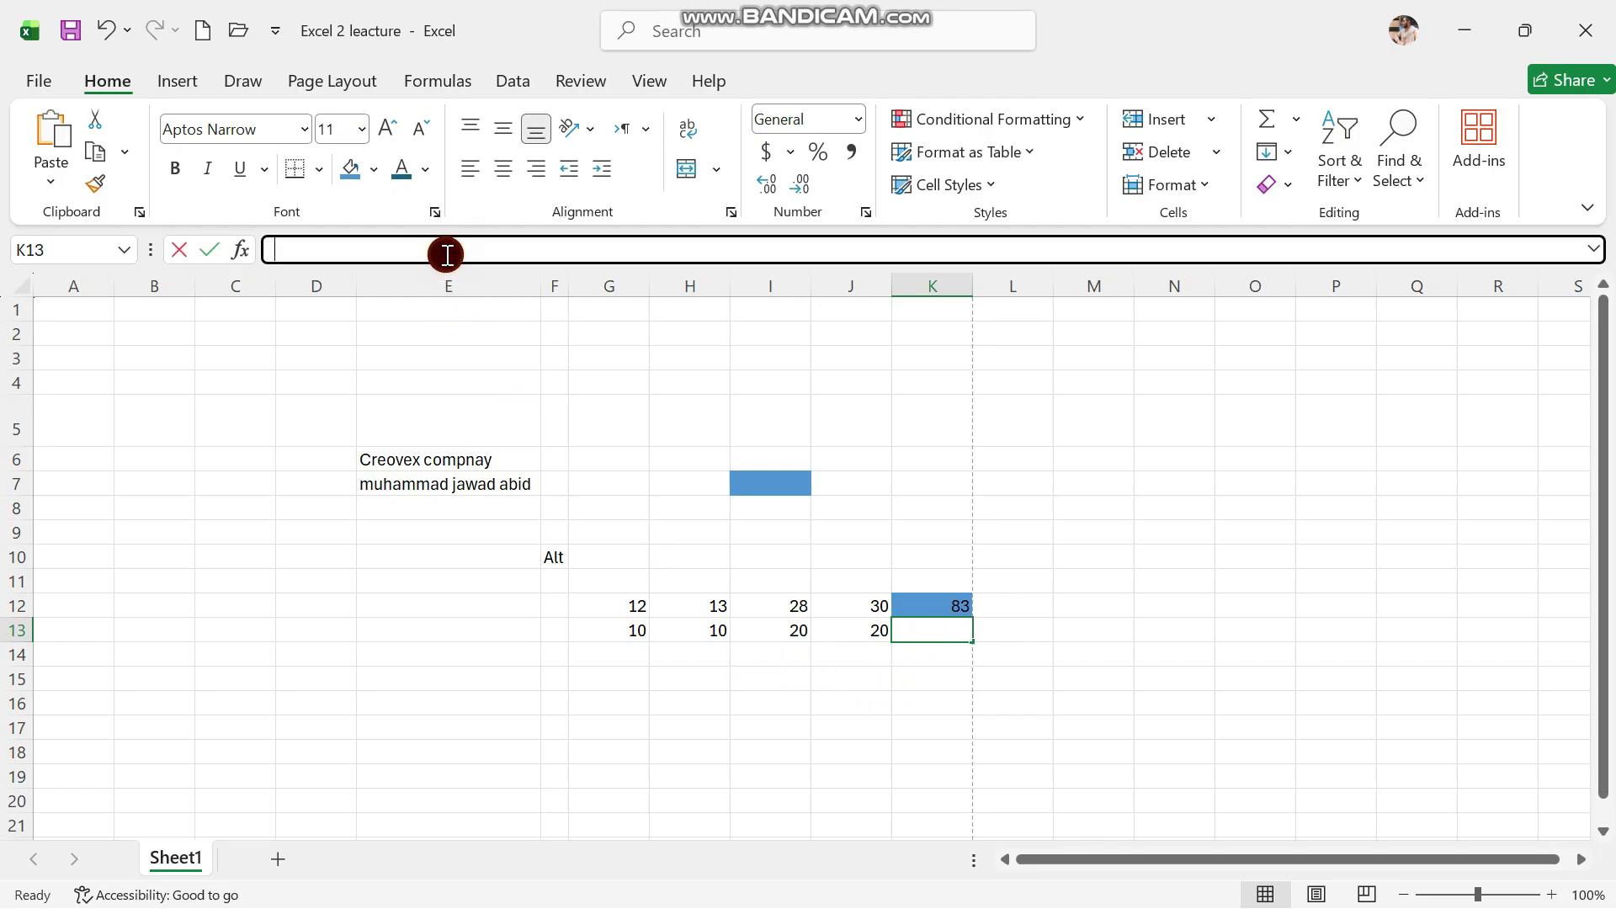
{"action": "type", "text": "="}
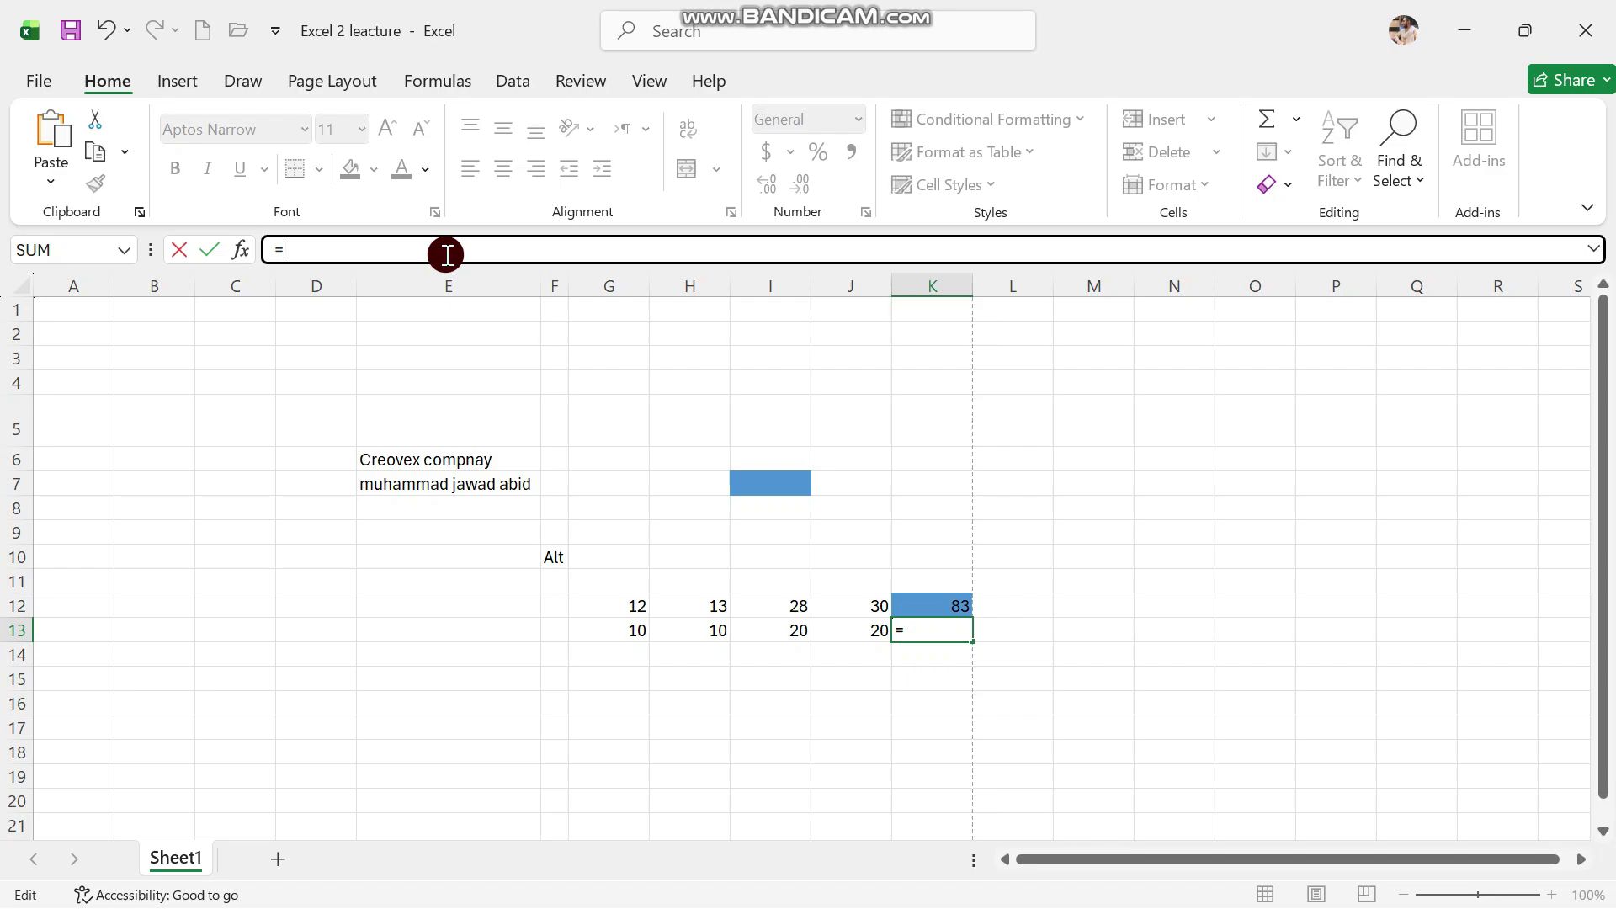
{"action": "key", "text": "BackSpace"}
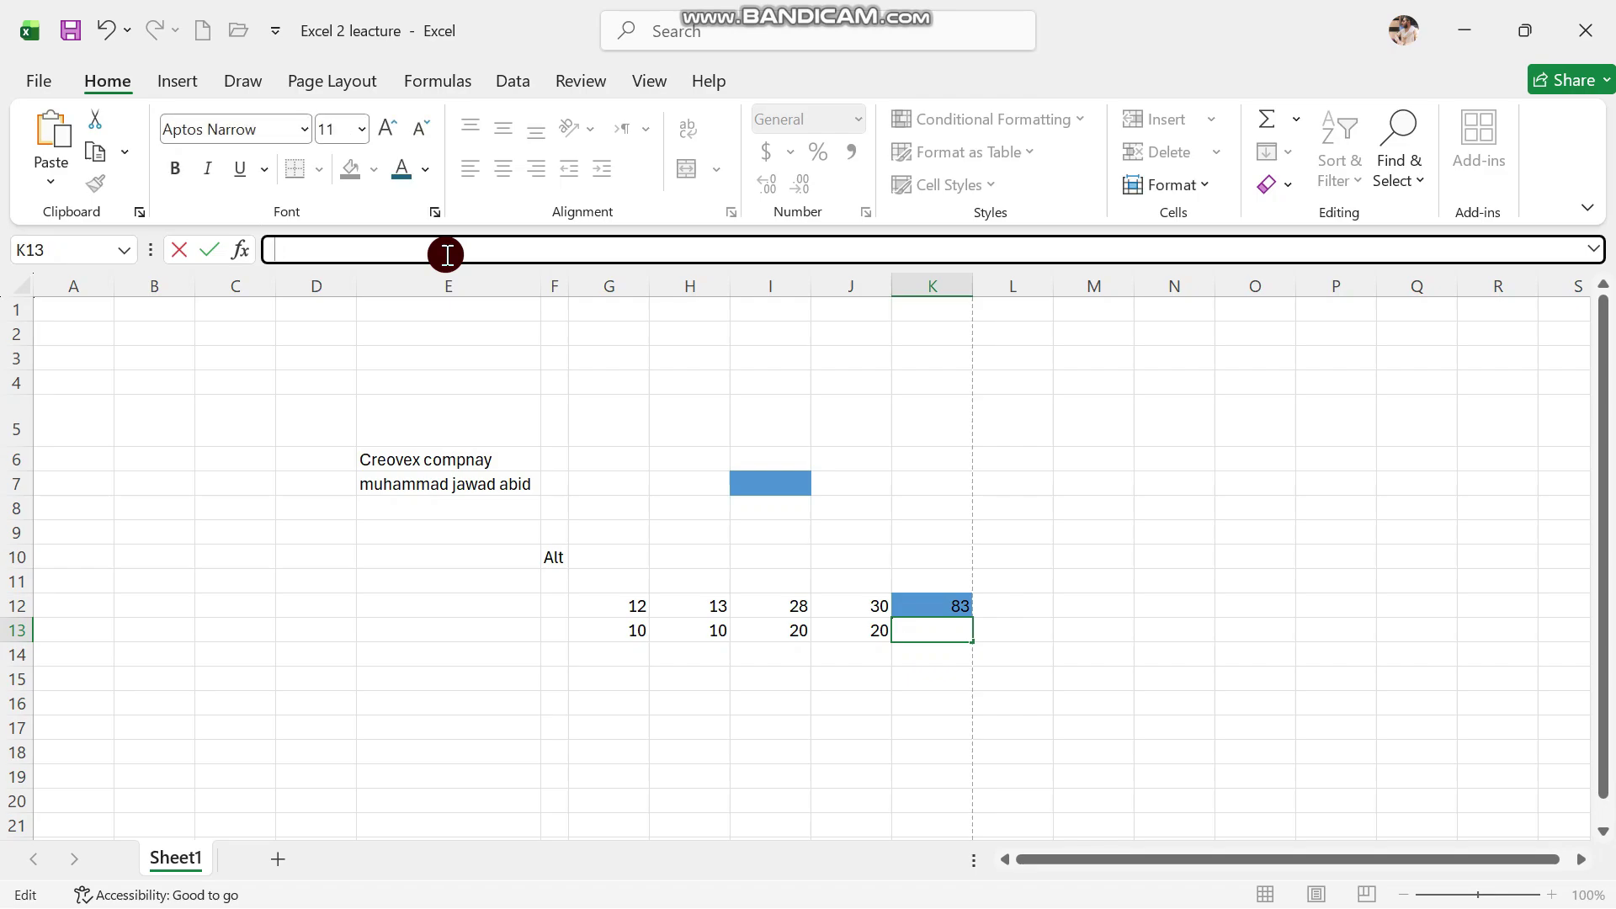
{"action": "type", "text": "sum"}
{"action": "key", "text": "BackSpace"}
{"action": "key", "text": "BackSpace"}
{"action": "key", "text": "BackSpace"}
{"action": "type", "text": "="}
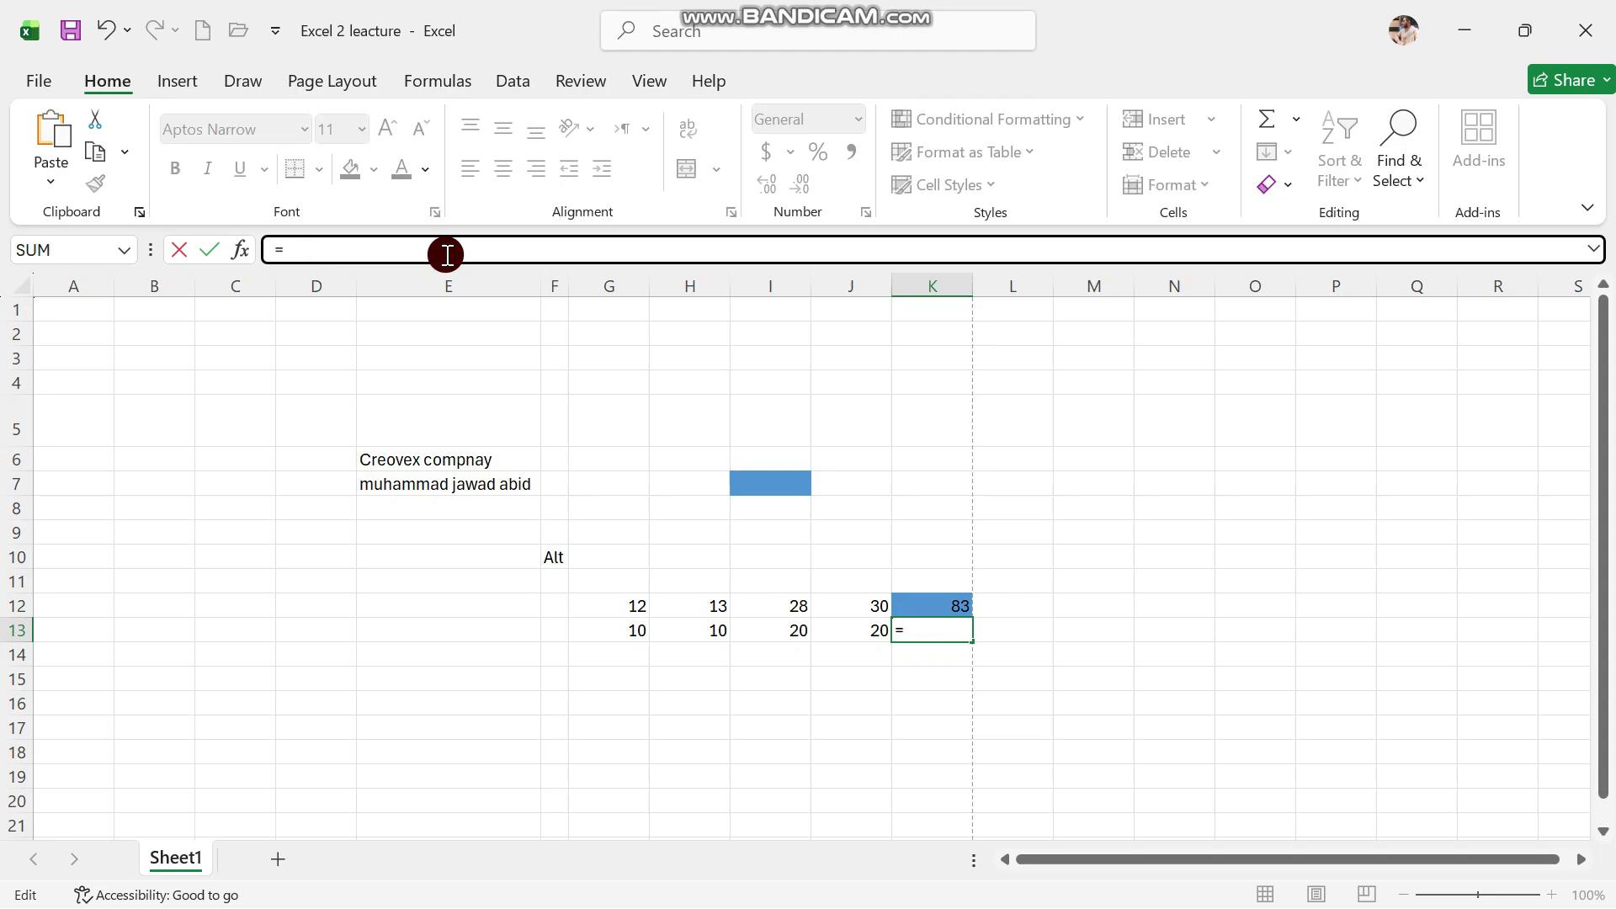
{"action": "type", "text": "sum"}
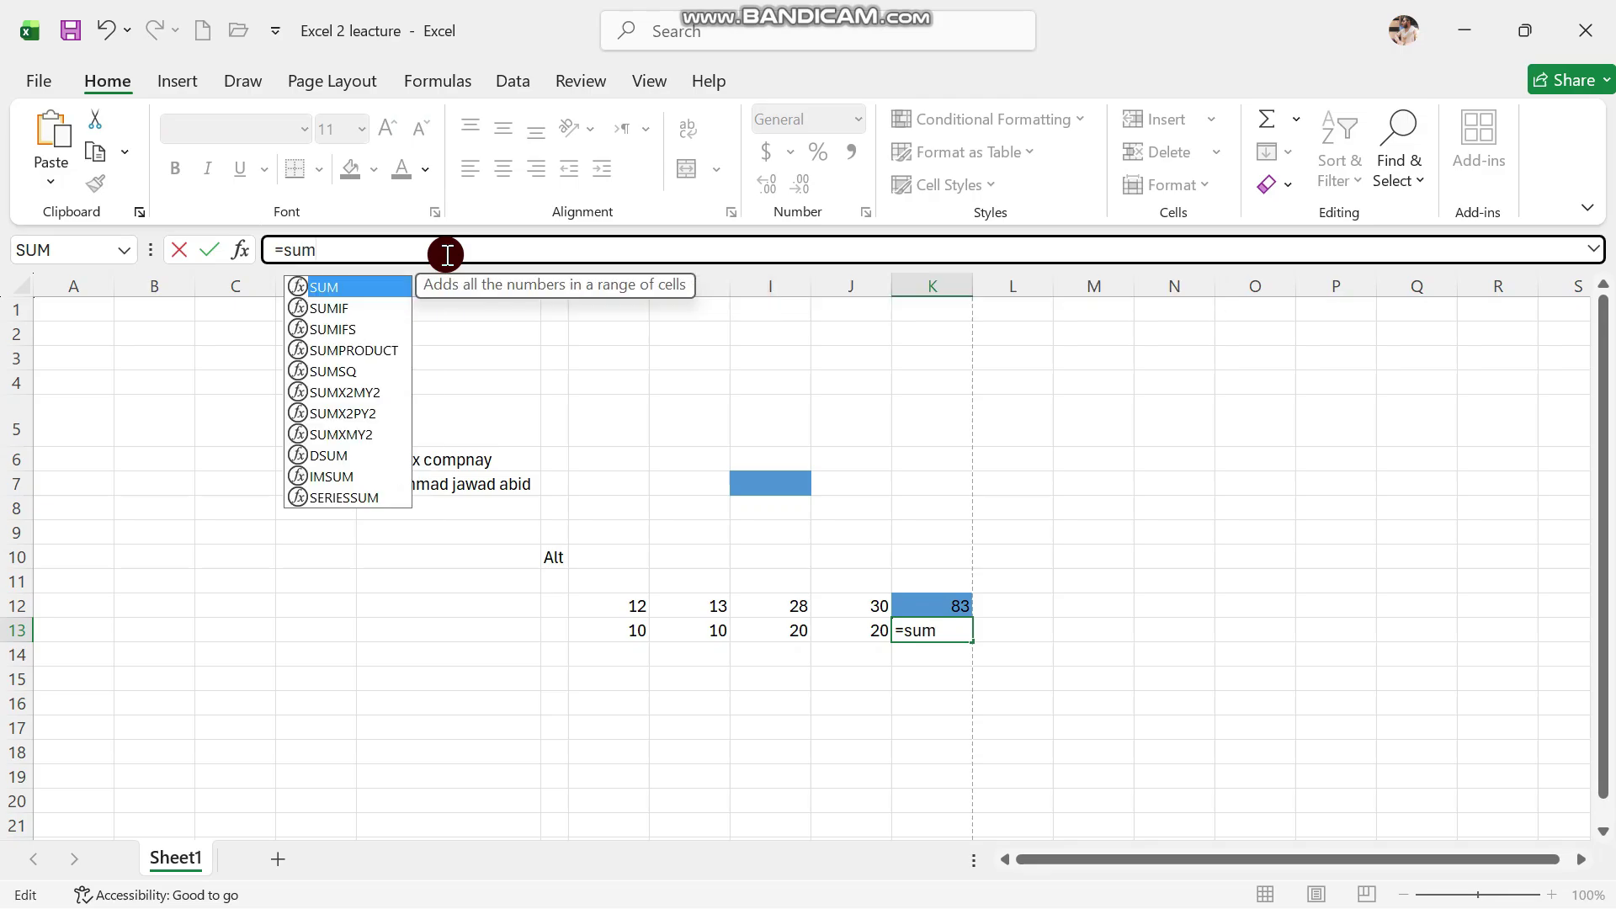
{"action": "key", "text": "Tab"}
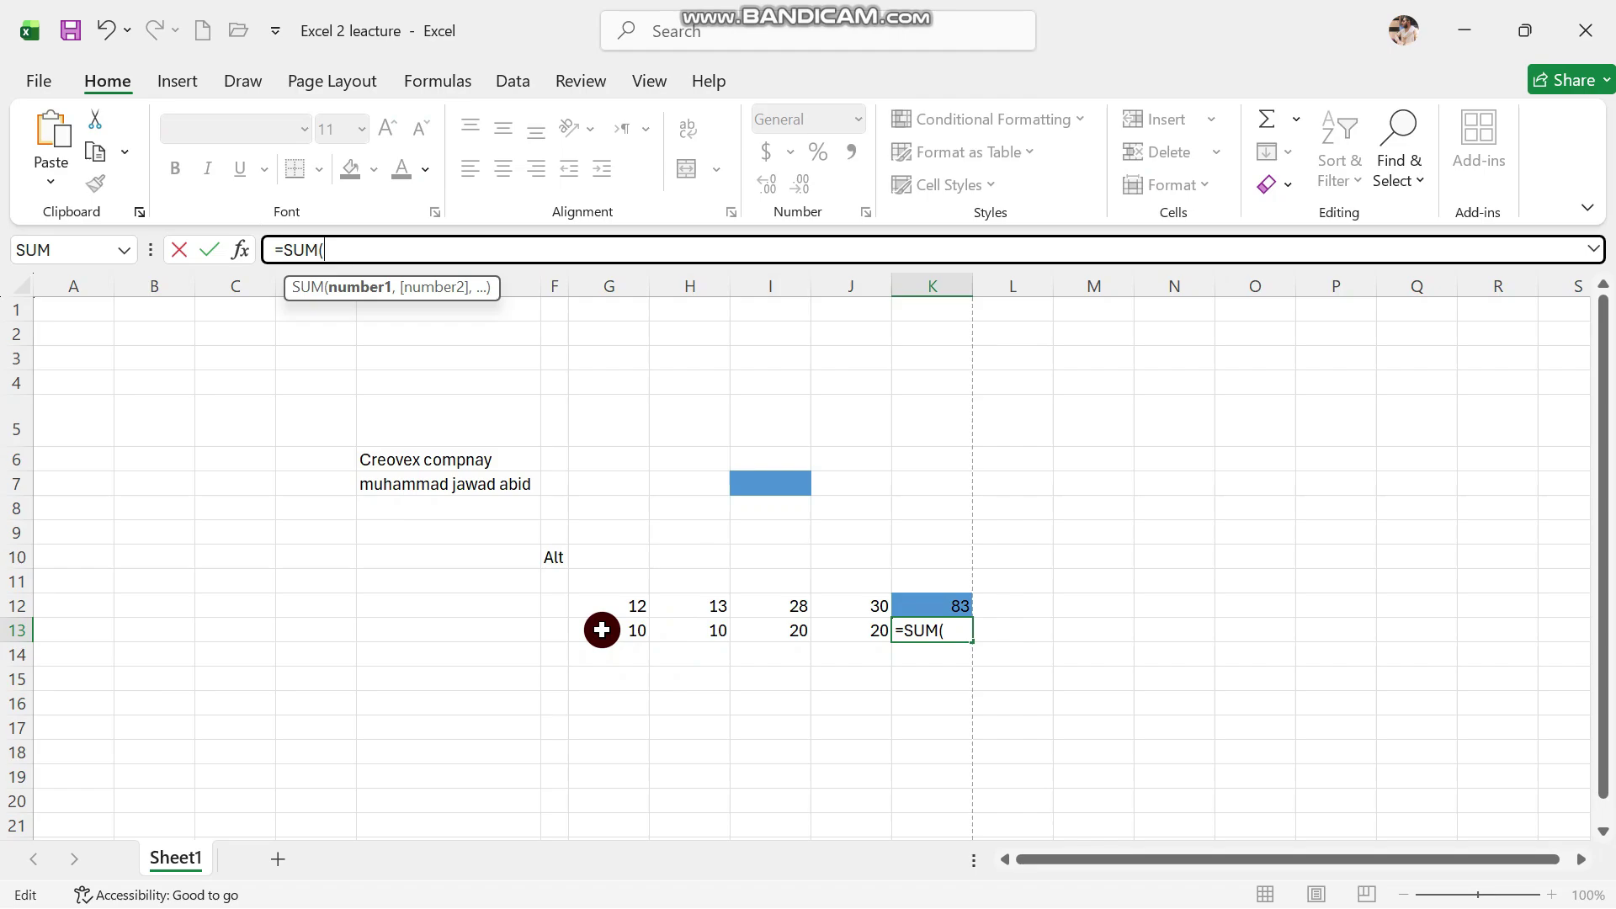
{"action": "left_click_drag", "start_coordinate": [602, 630], "coordinate": [827, 625]}
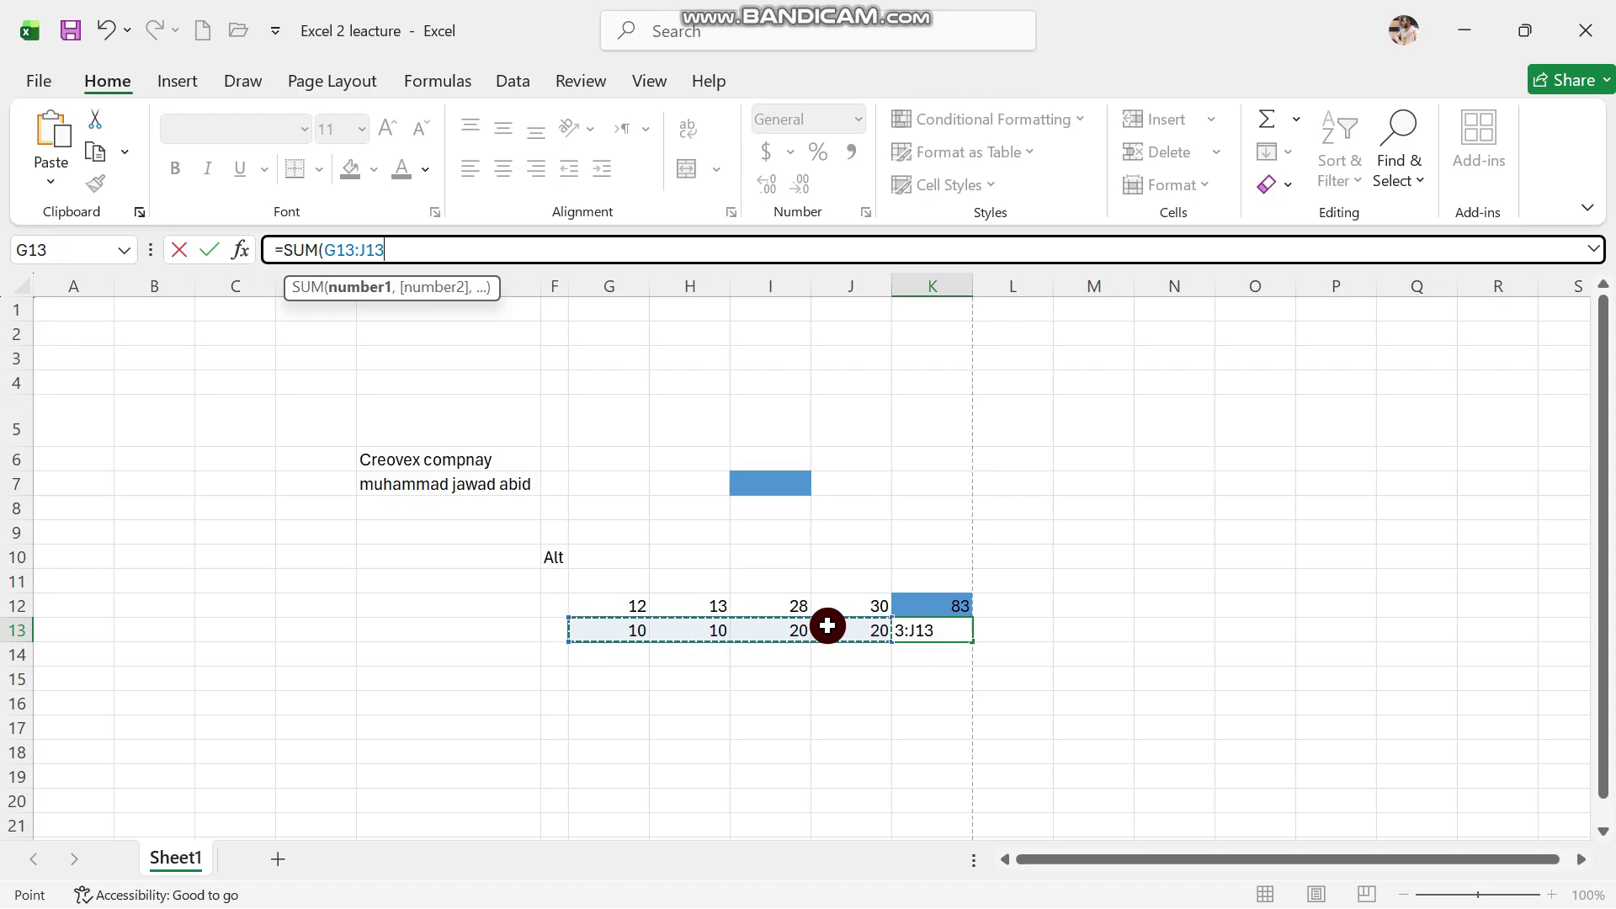
{"action": "type", "text": ")"}
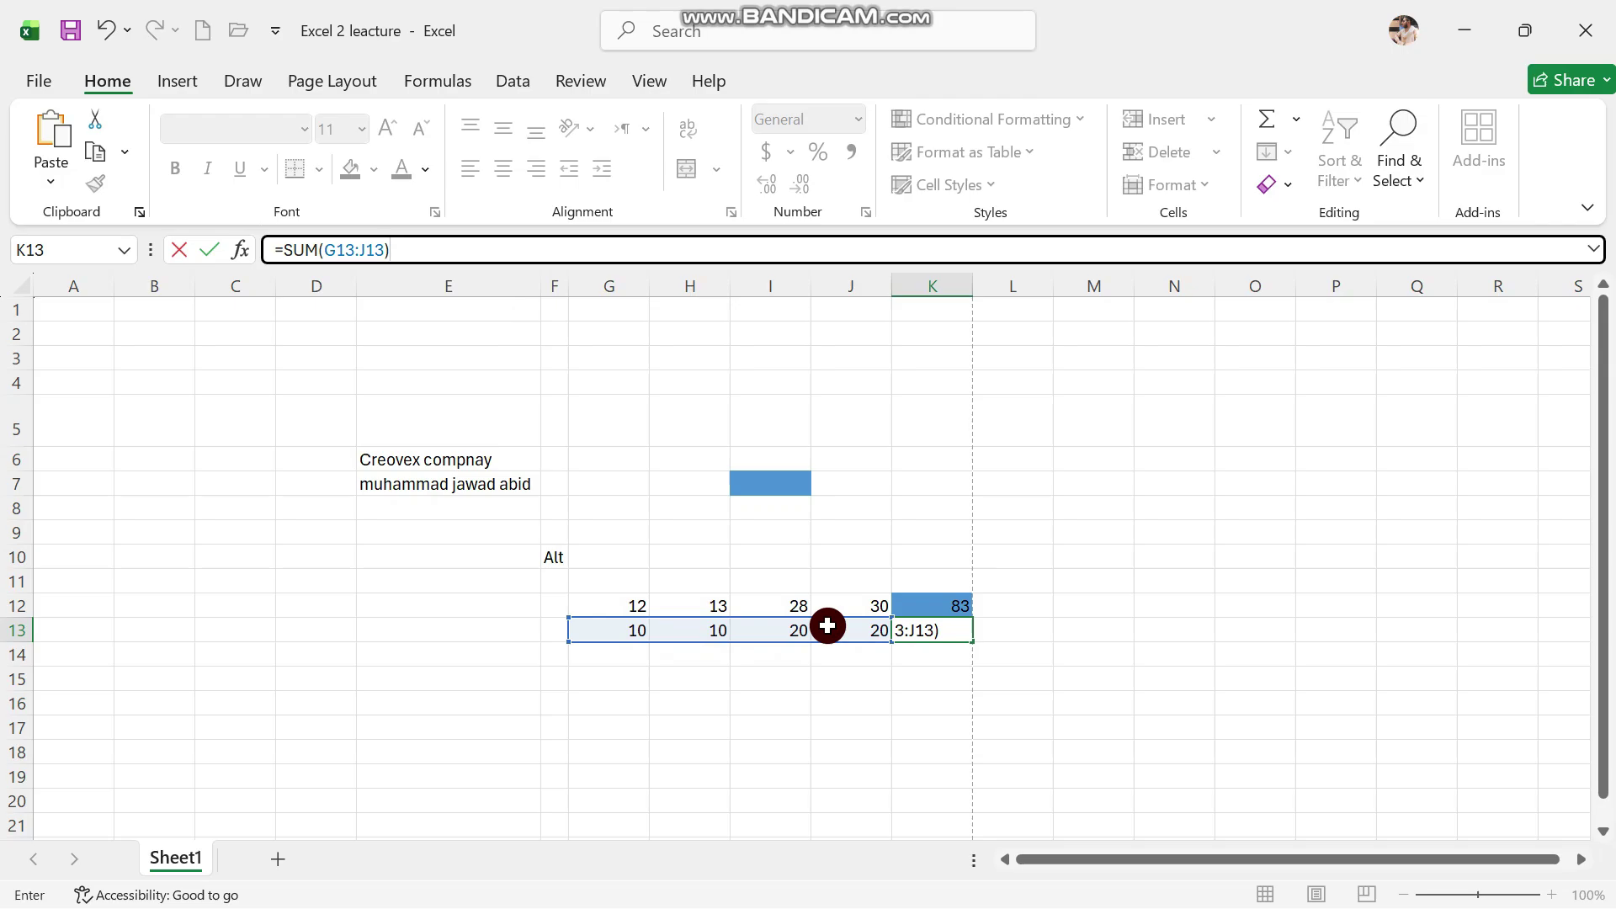
{"action": "key", "text": "Return"}
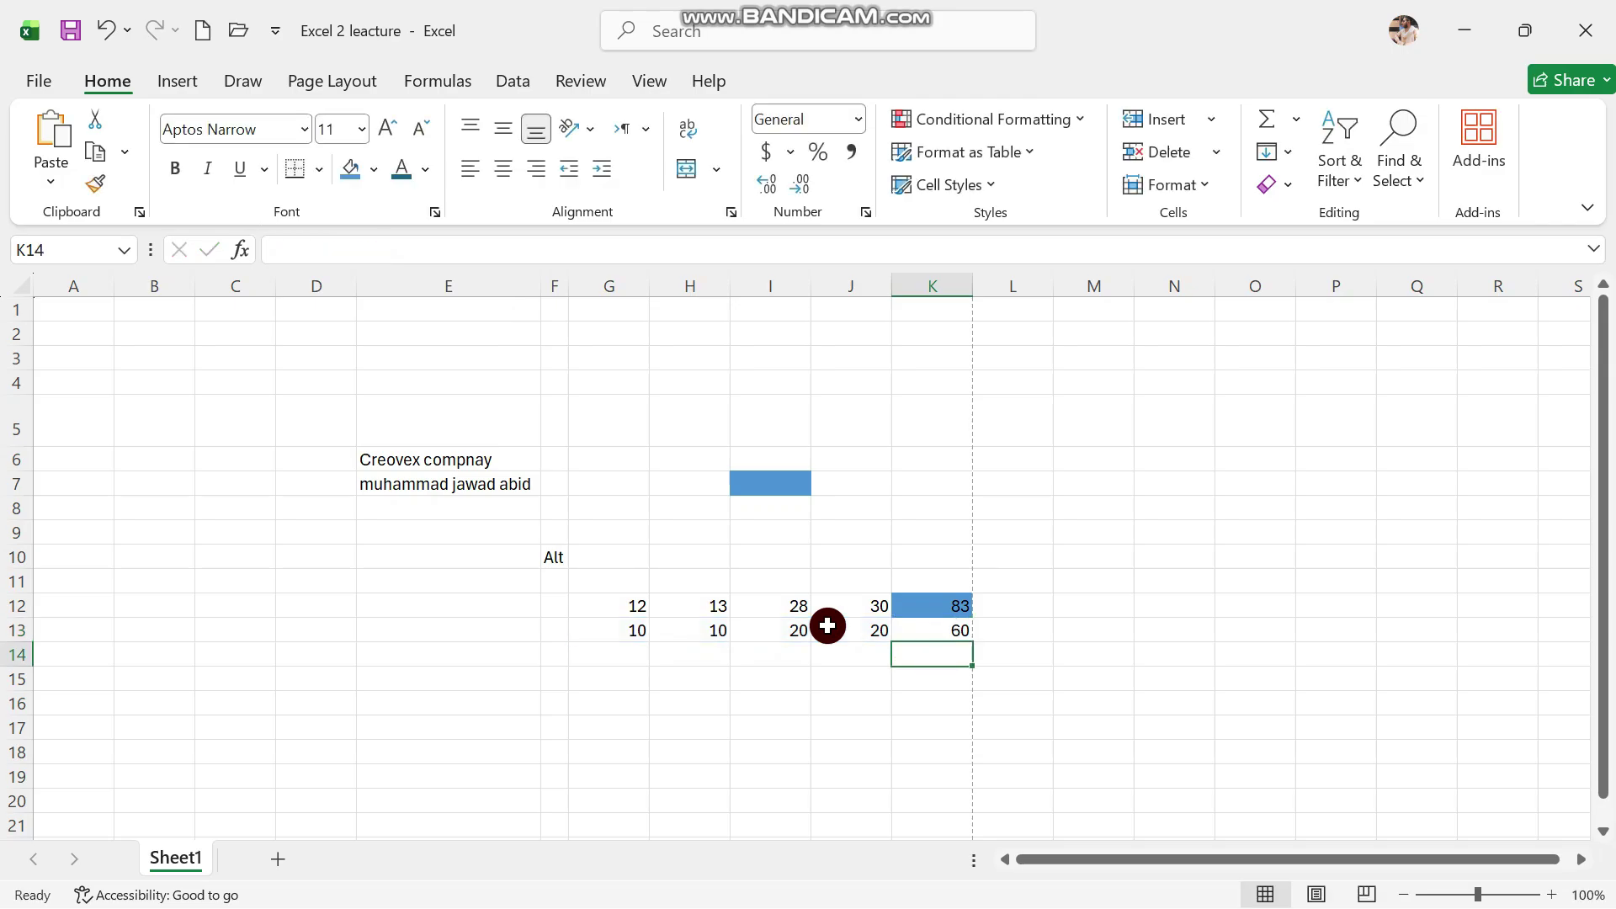
Give K13 the same blue fill as K12 with white font colour
{"action": "left_click", "coordinate": [948, 631]}
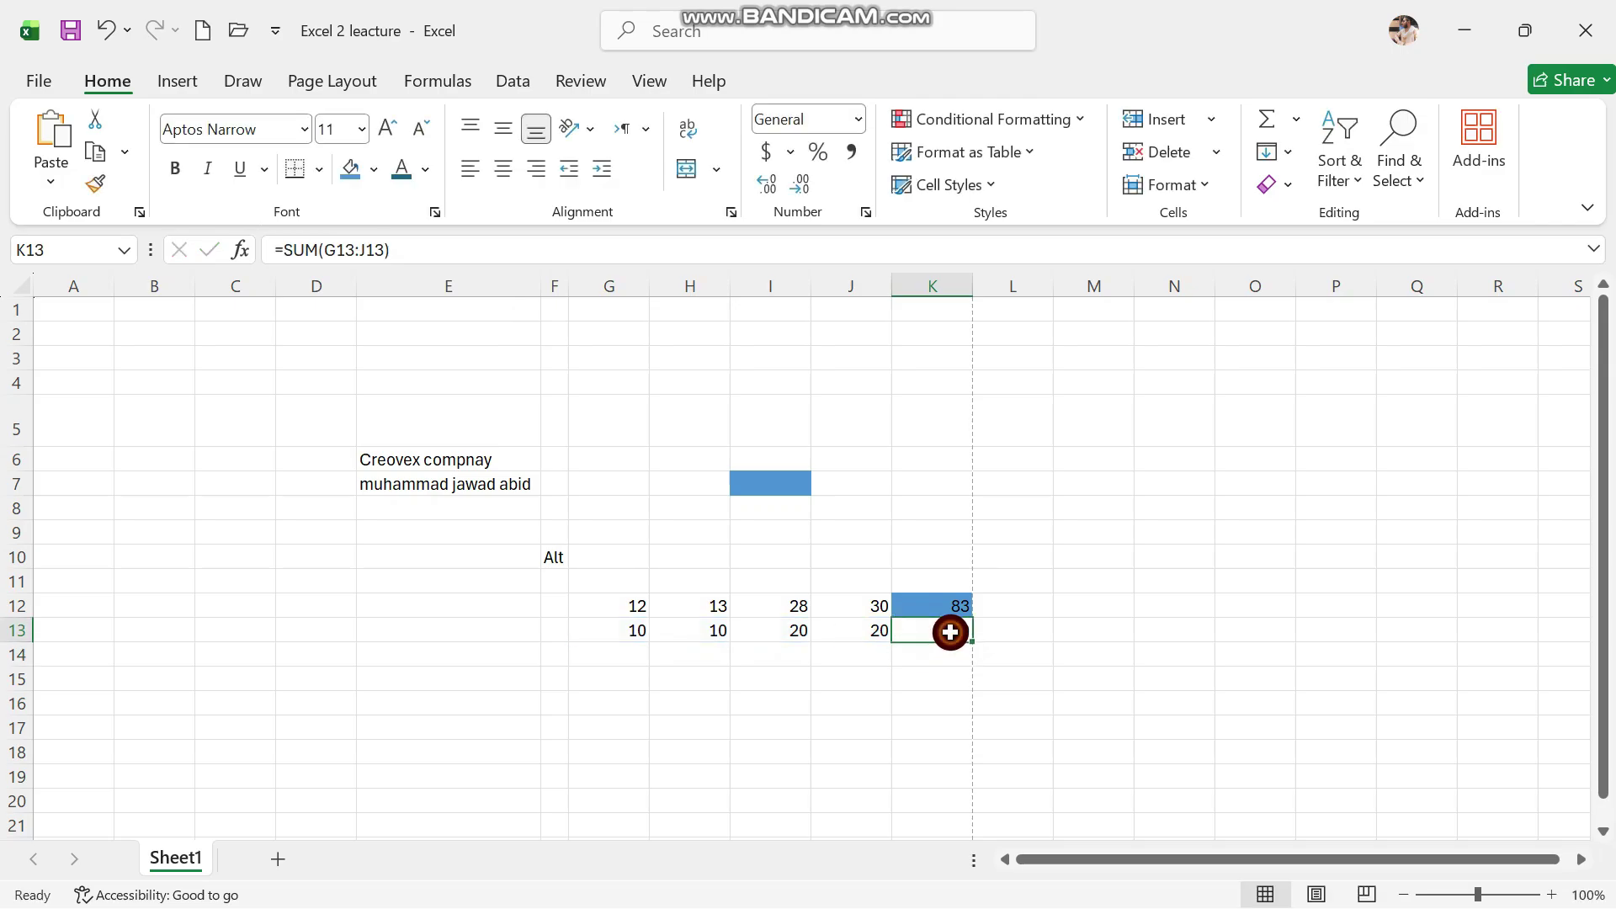
{"action": "left_click", "coordinate": [347, 170]}
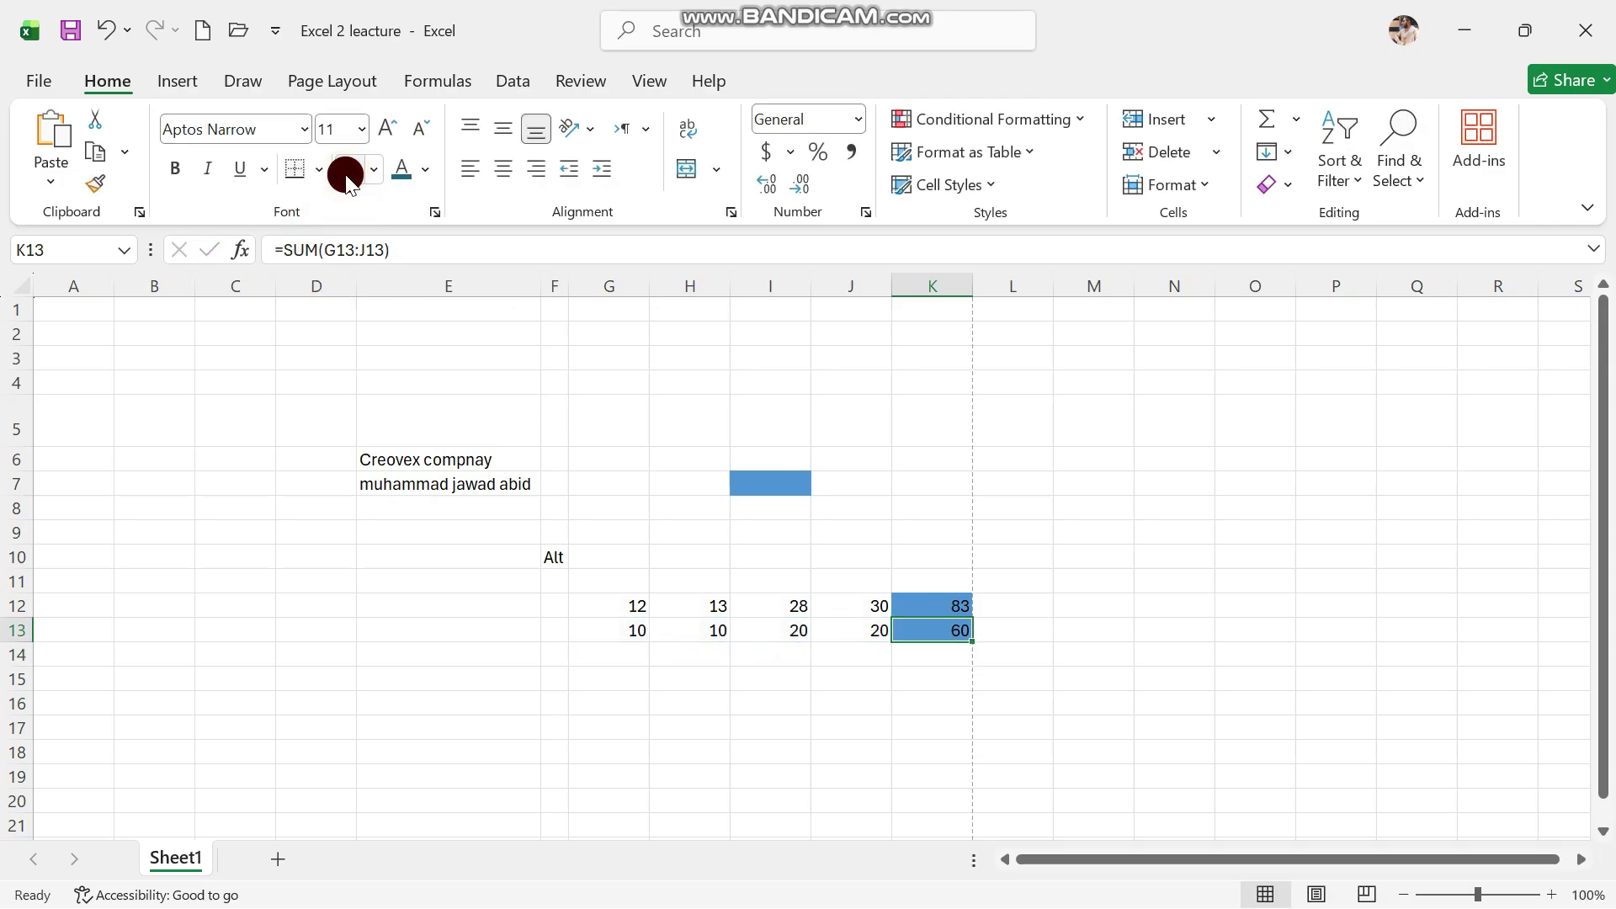
{"action": "left_click", "coordinate": [421, 176]}
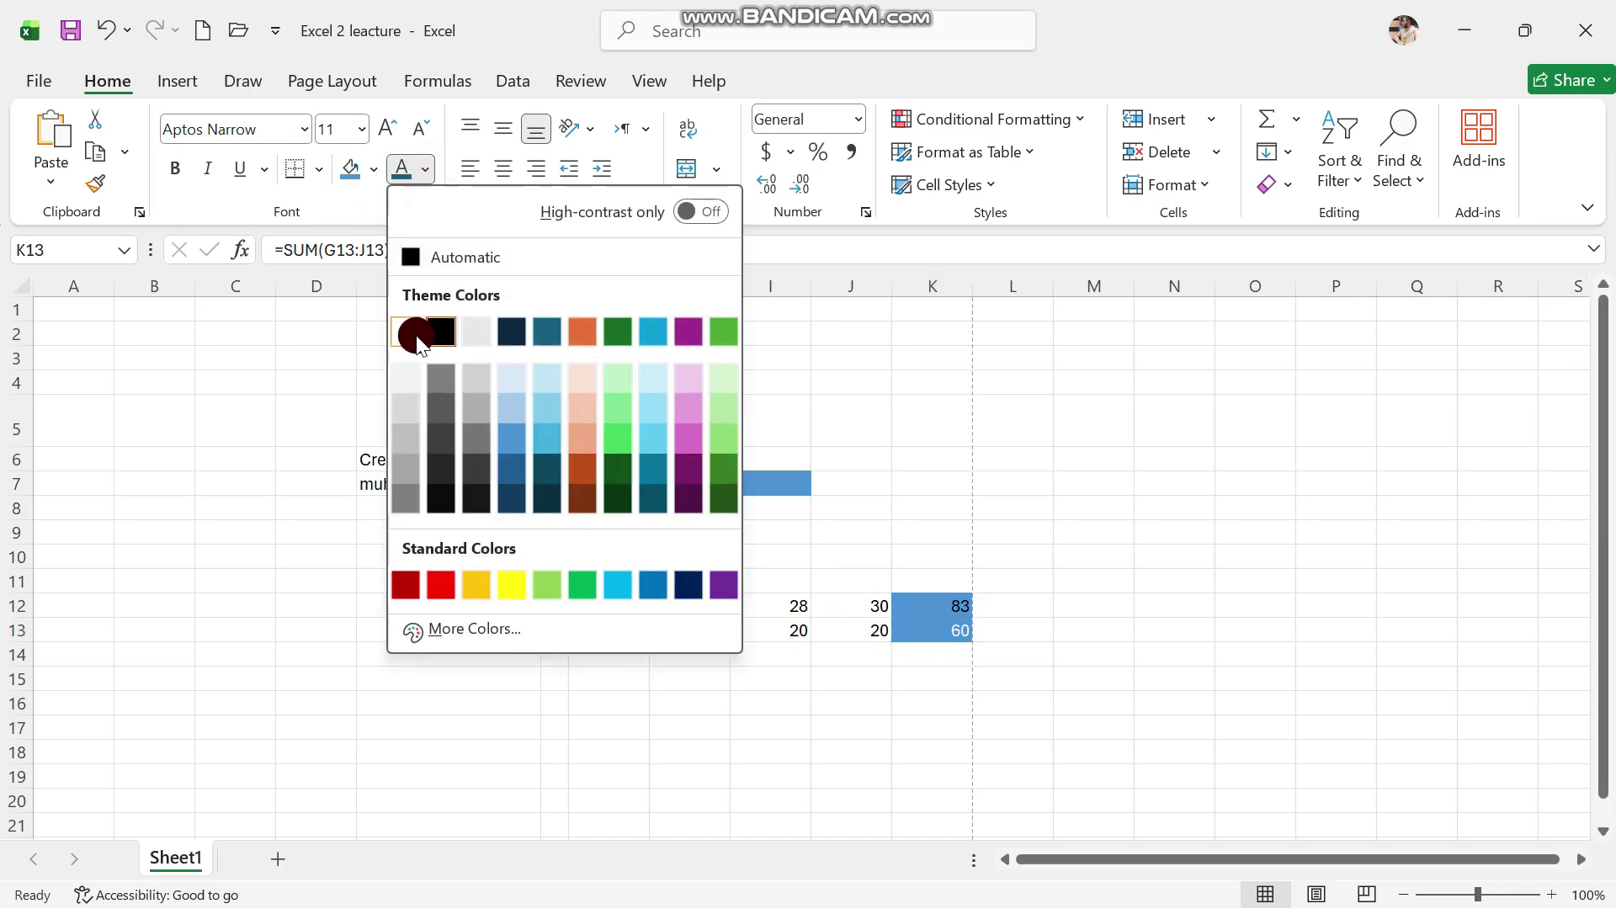
{"action": "left_click", "coordinate": [416, 337]}
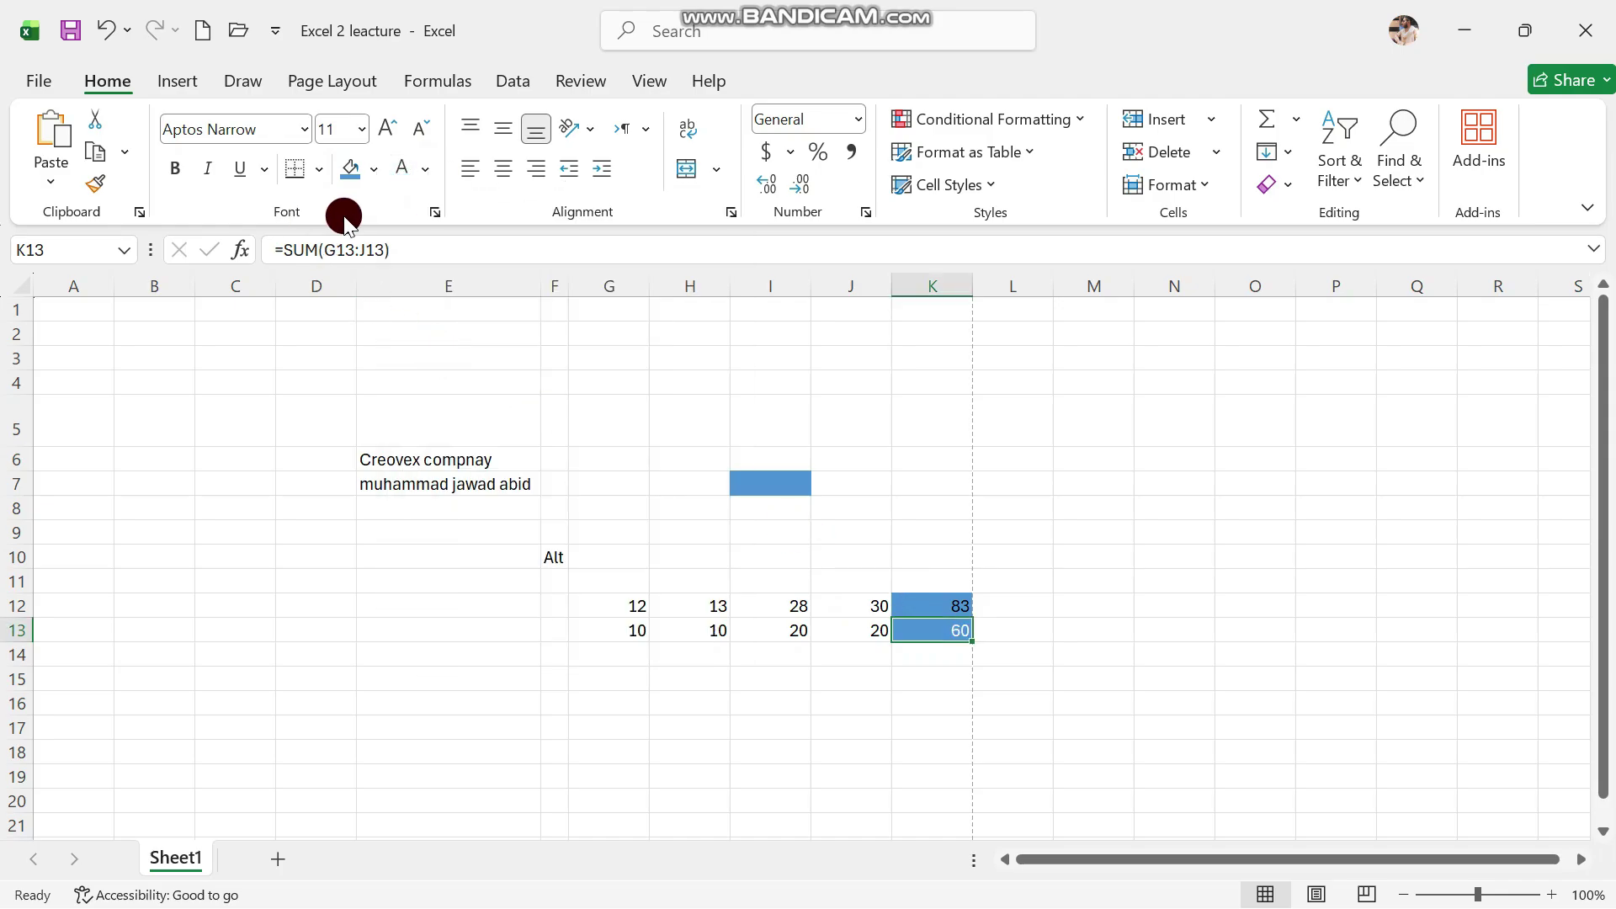
Enlarge the 60 in K13 to 72-point text
{"action": "left_click", "coordinate": [385, 126]}
{"action": "left_click", "coordinate": [385, 127]}
{"action": "left_click", "coordinate": [385, 127]}
{"action": "left_click", "coordinate": [385, 126]}
{"action": "left_click", "coordinate": [385, 126]}
{"action": "left_click", "coordinate": [386, 126]}
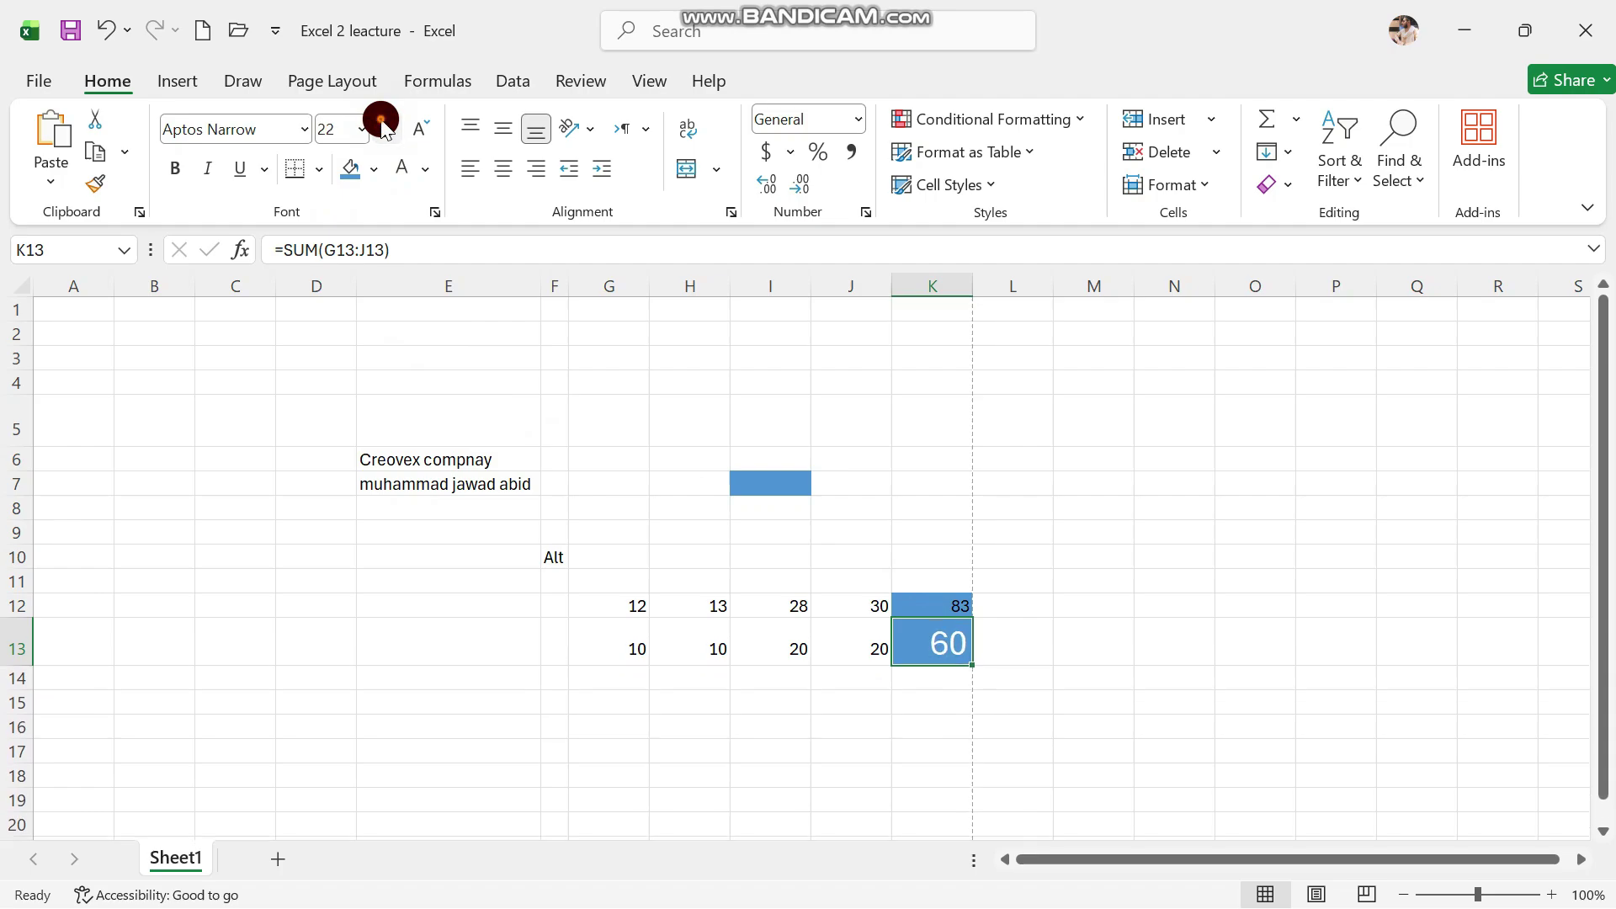
{"action": "left_click", "coordinate": [384, 126]}
{"action": "left_click", "coordinate": [384, 126]}
{"action": "left_click", "coordinate": [383, 127]}
{"action": "left_click", "coordinate": [384, 127]}
{"action": "left_click", "coordinate": [383, 126]}
{"action": "left_click", "coordinate": [384, 126]}
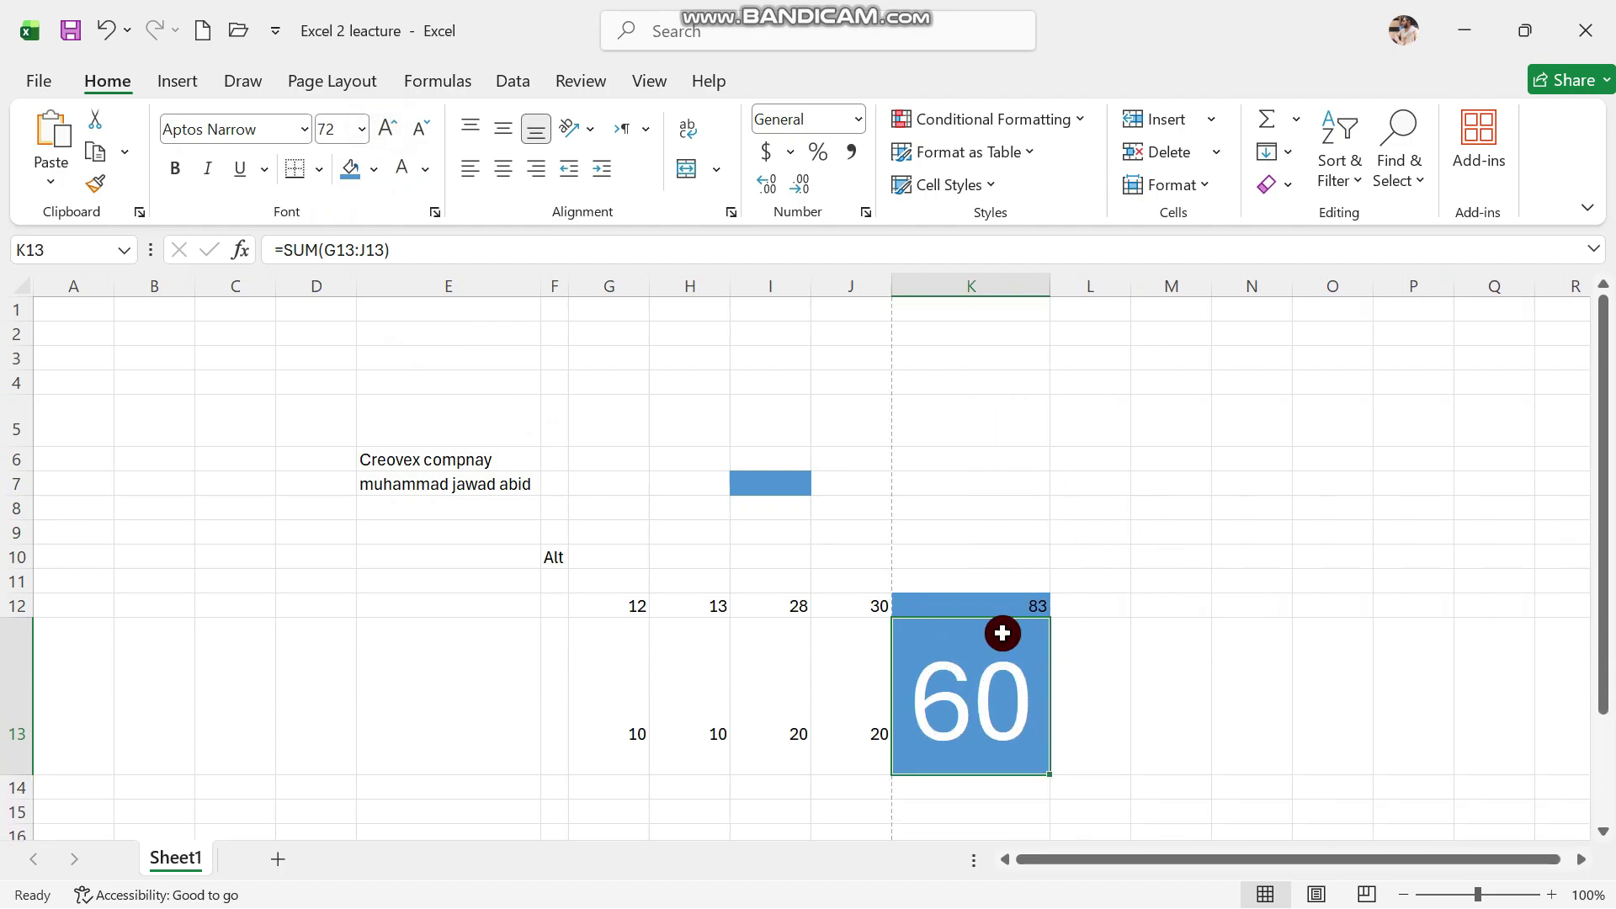
{"action": "left_click", "coordinate": [1150, 573]}
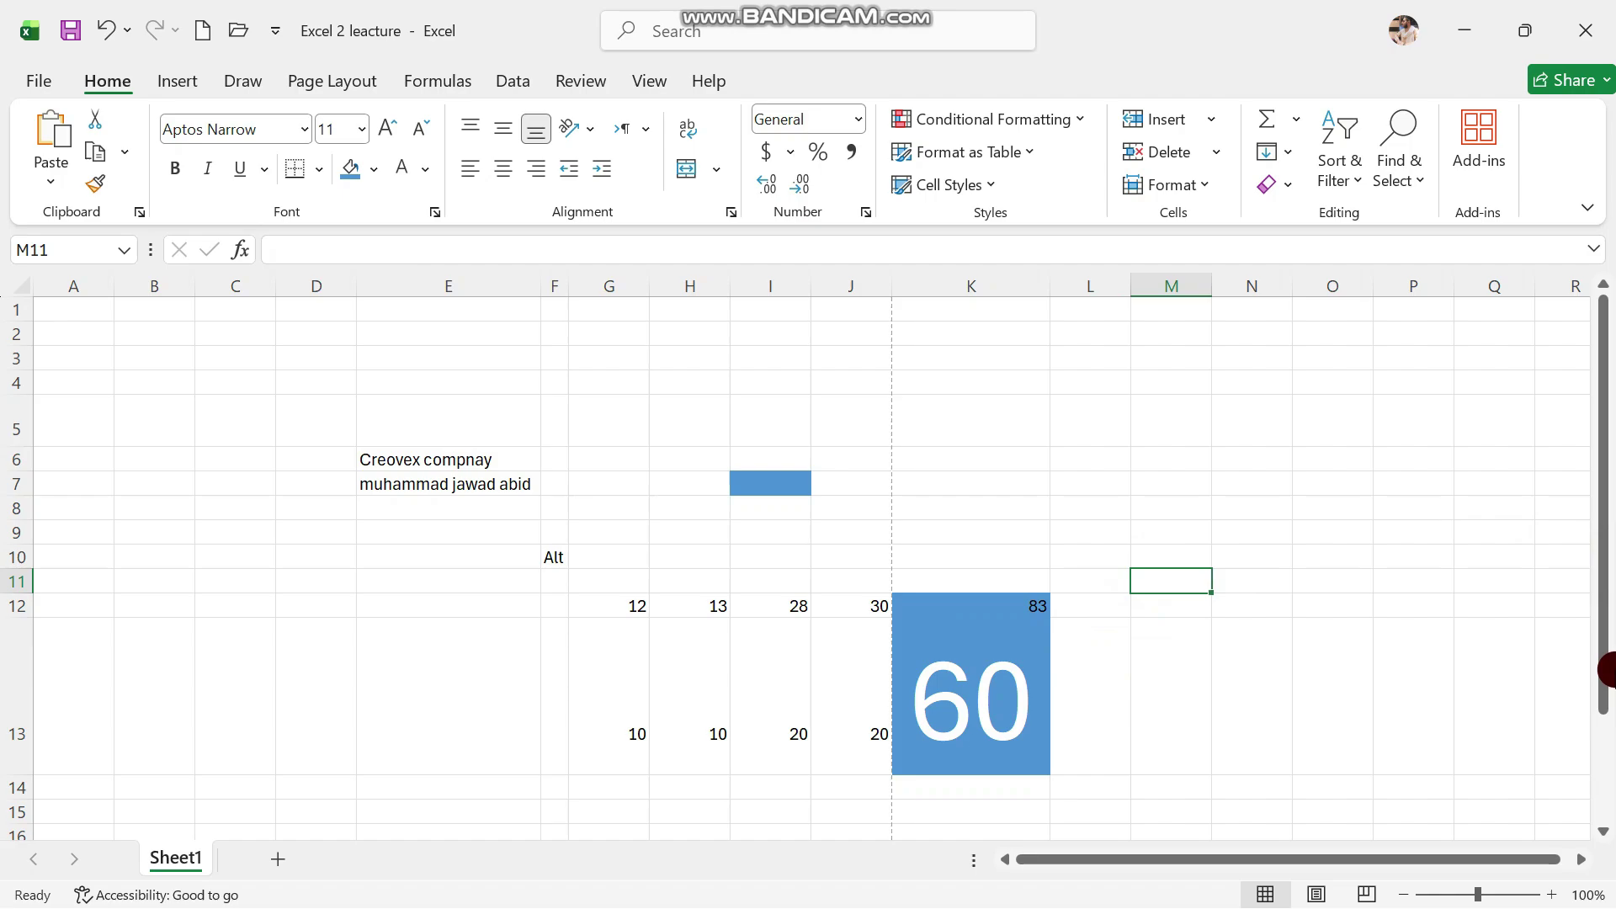
Select the entire sheet, delete all values and clear the leftover blue fills
{"action": "left_click_drag", "start_coordinate": [1605, 665], "coordinate": [1594, 765]}
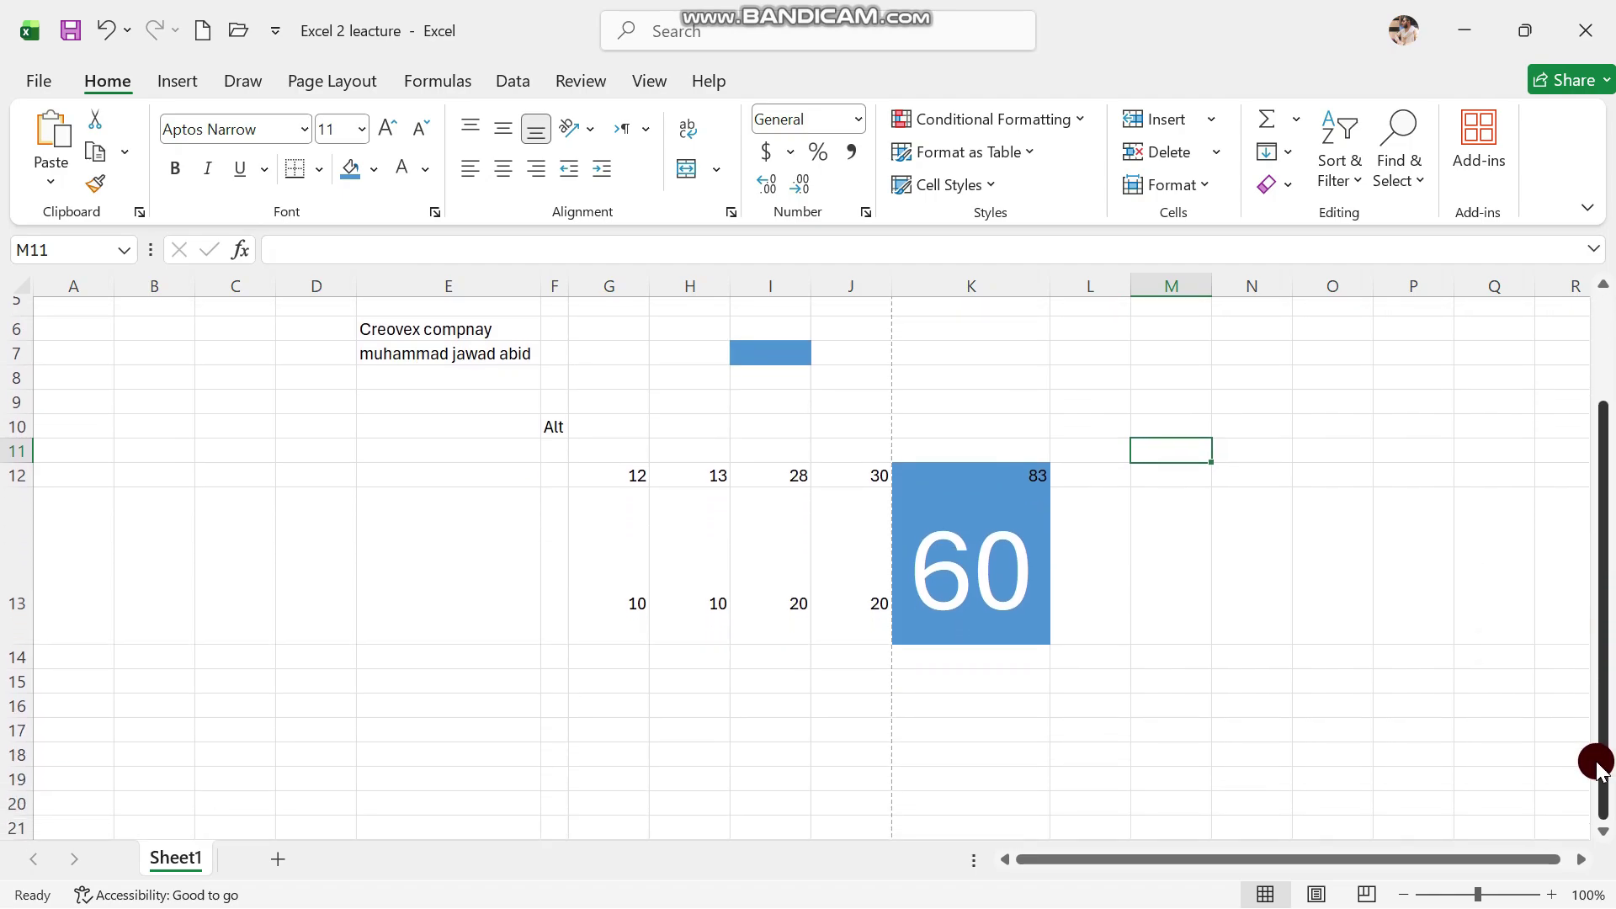
{"action": "left_click", "coordinate": [918, 690]}
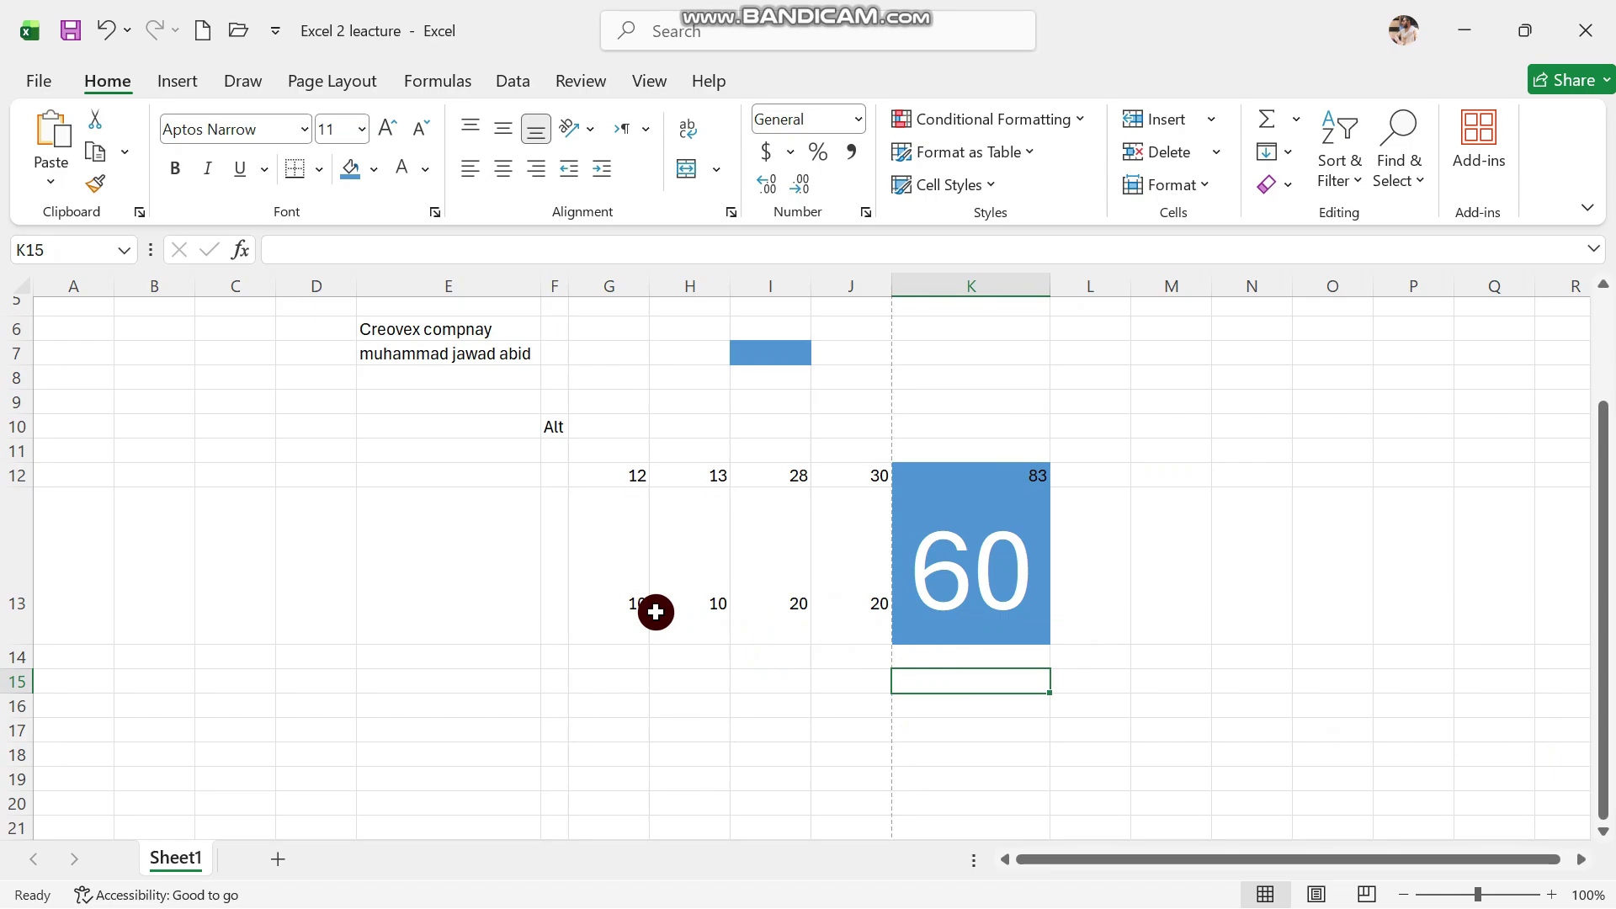
{"action": "left_click", "coordinate": [73, 246]}
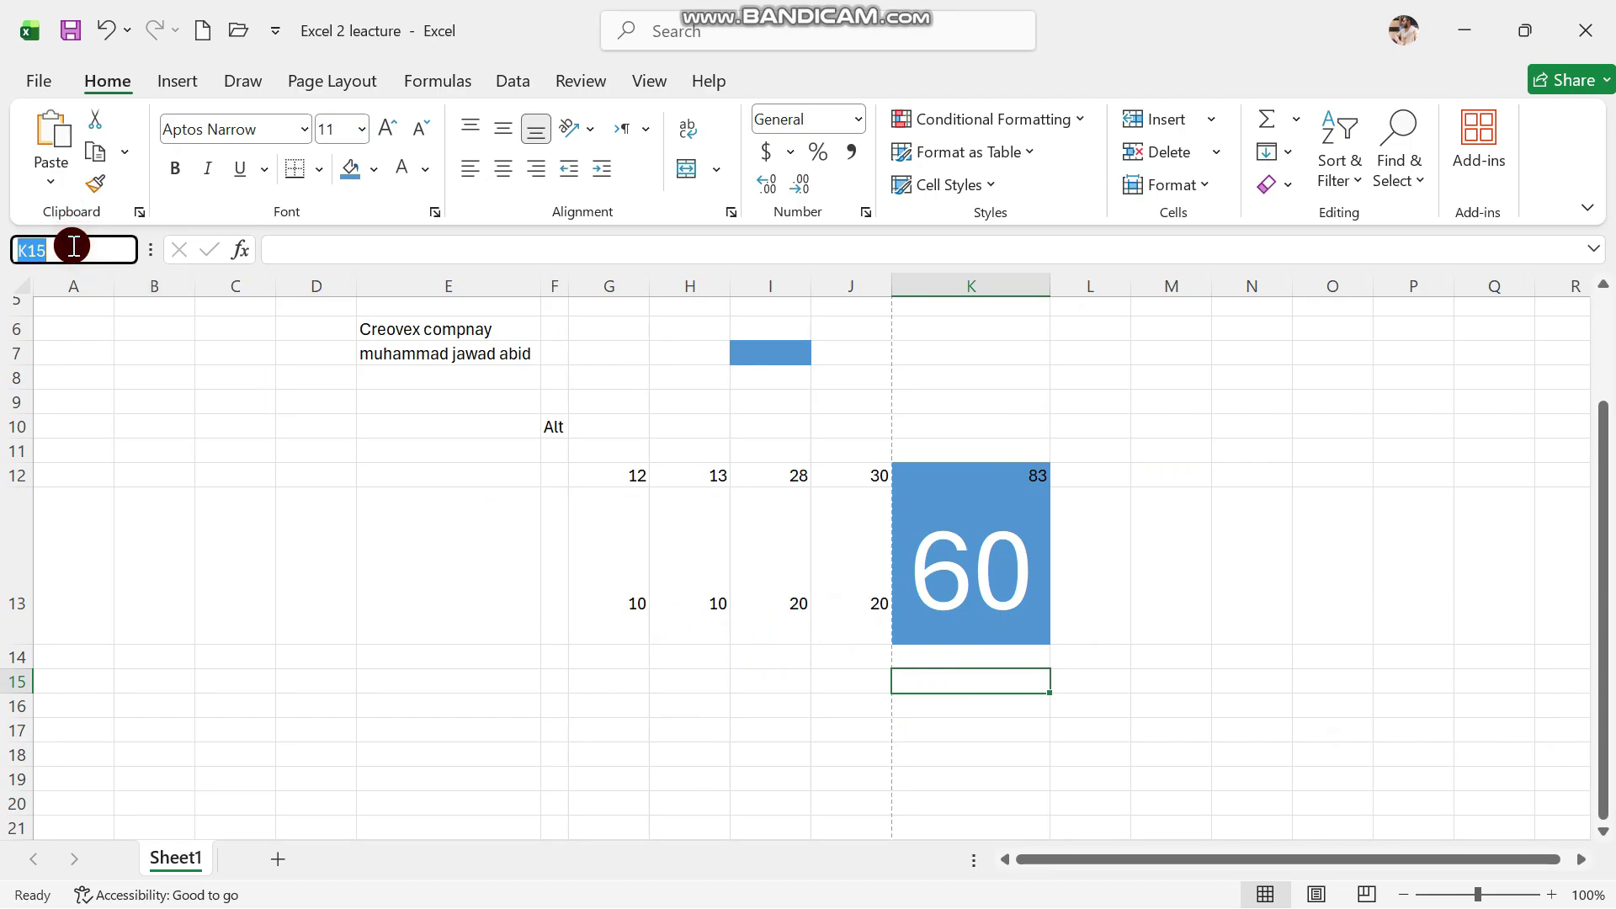
{"action": "left_click", "coordinate": [451, 546]}
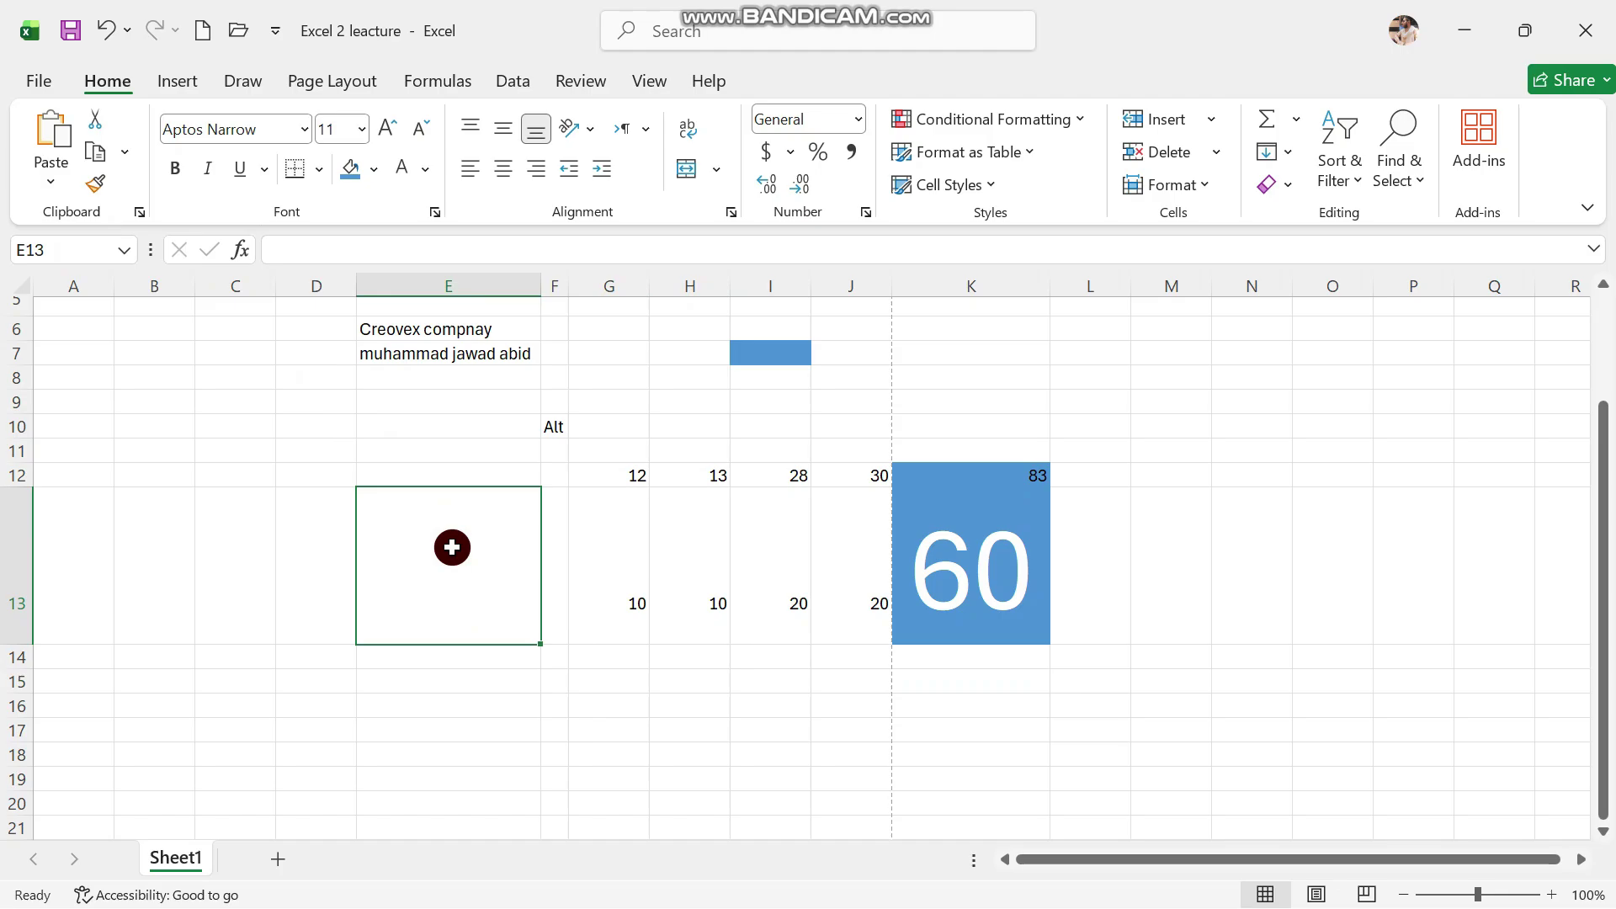
{"action": "key", "text": "ctrl+a"}
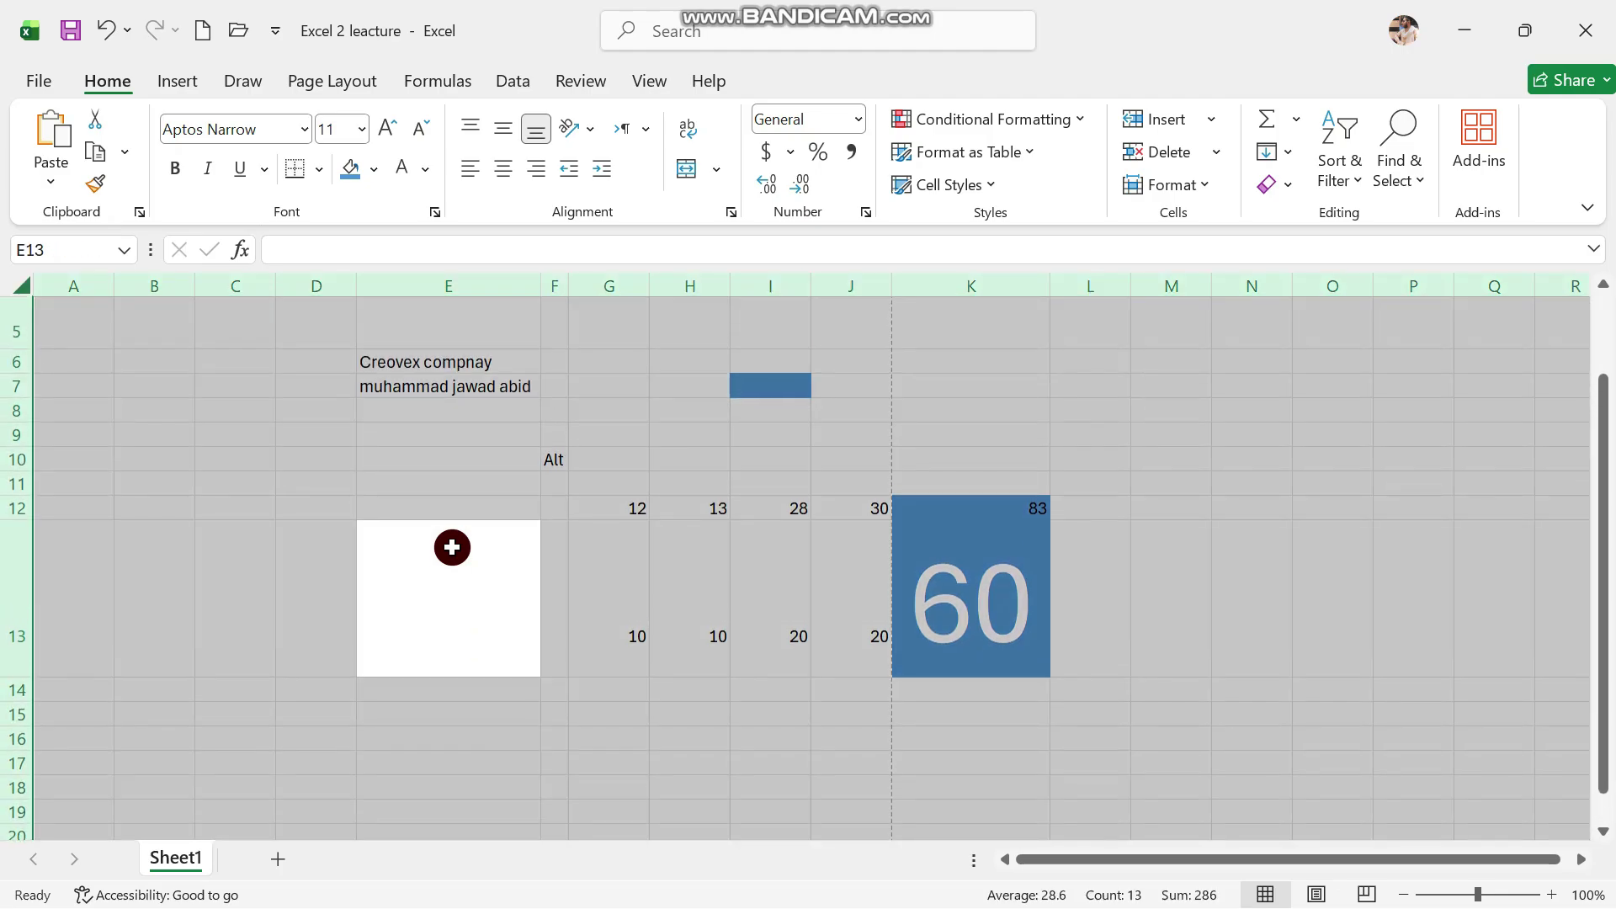
{"action": "key", "text": "Delete"}
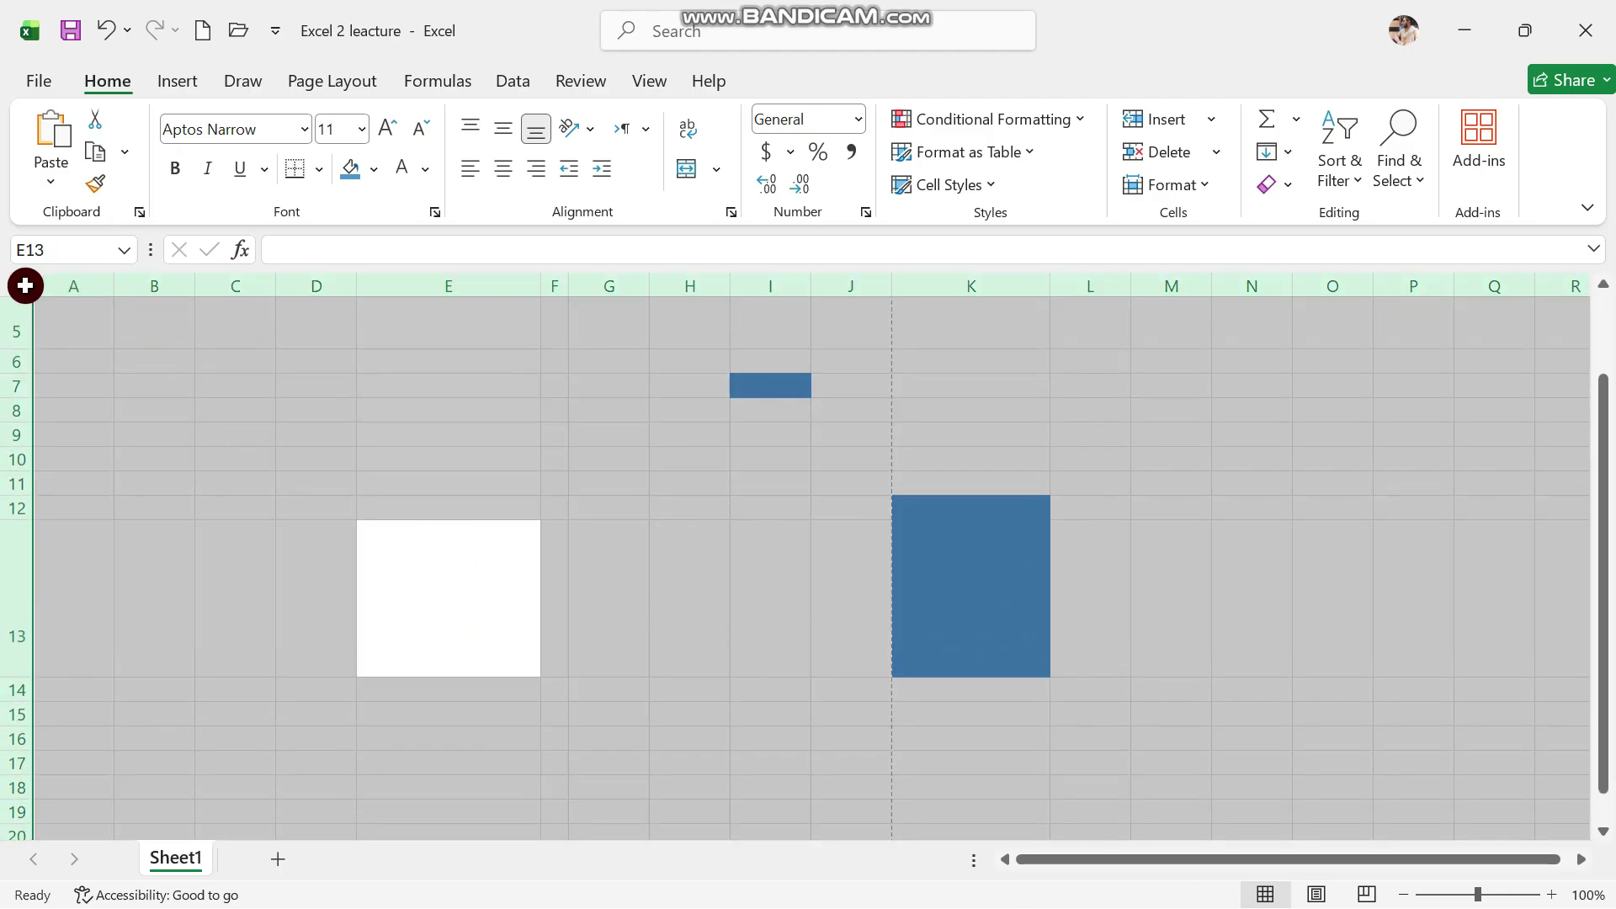
{"action": "left_click", "coordinate": [282, 458]}
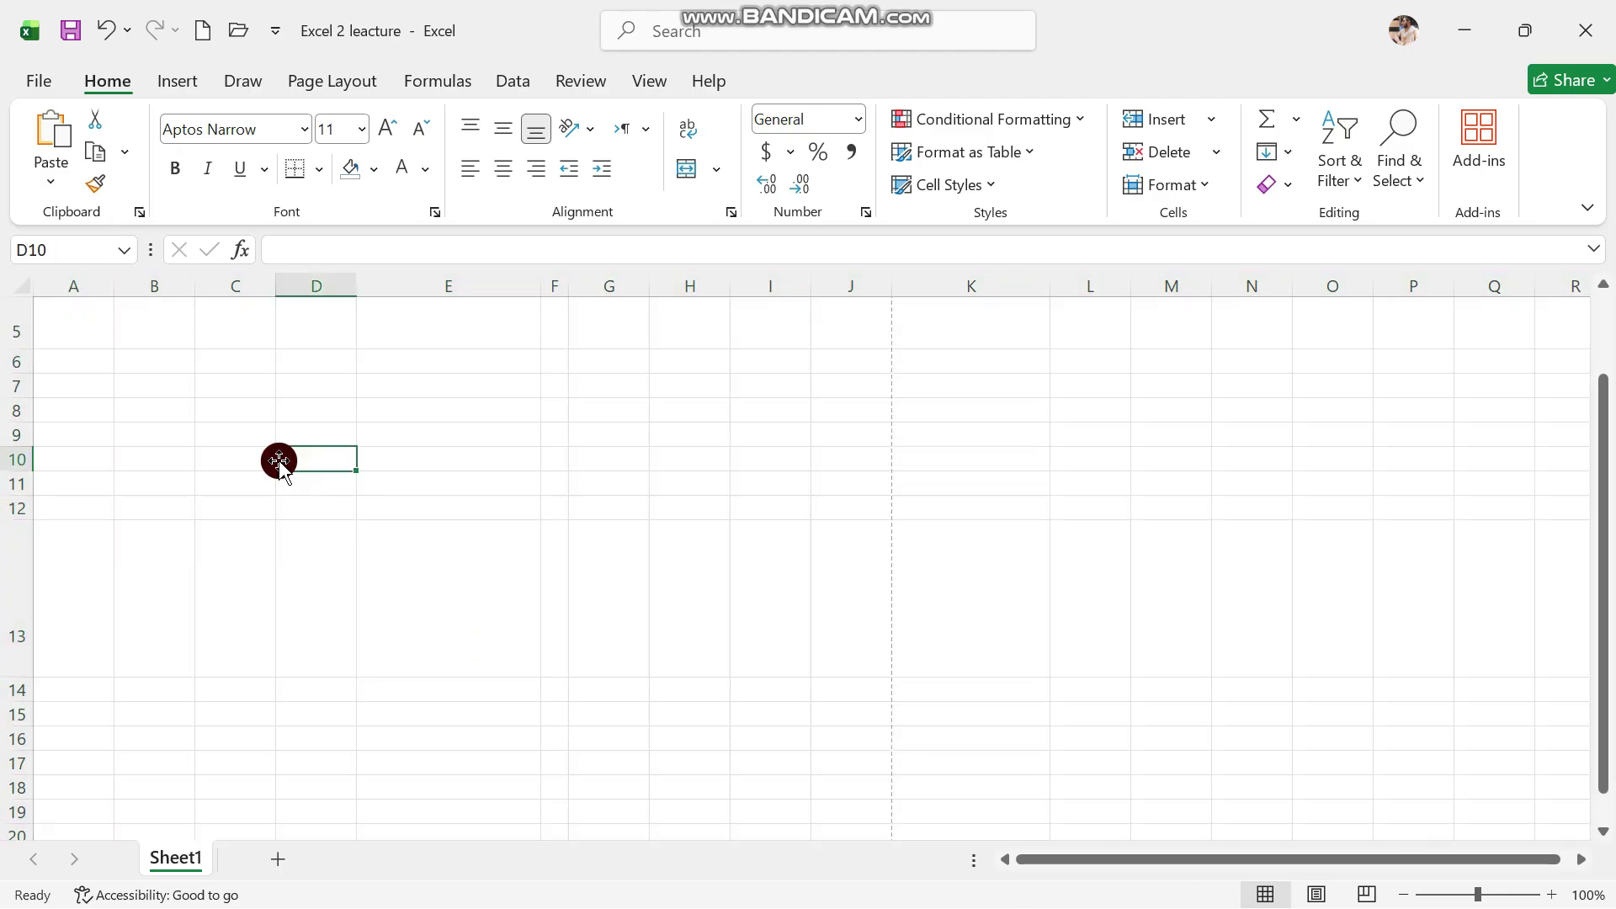
Add two new sheets to the workbook
{"action": "double_click", "coordinate": [171, 858]}
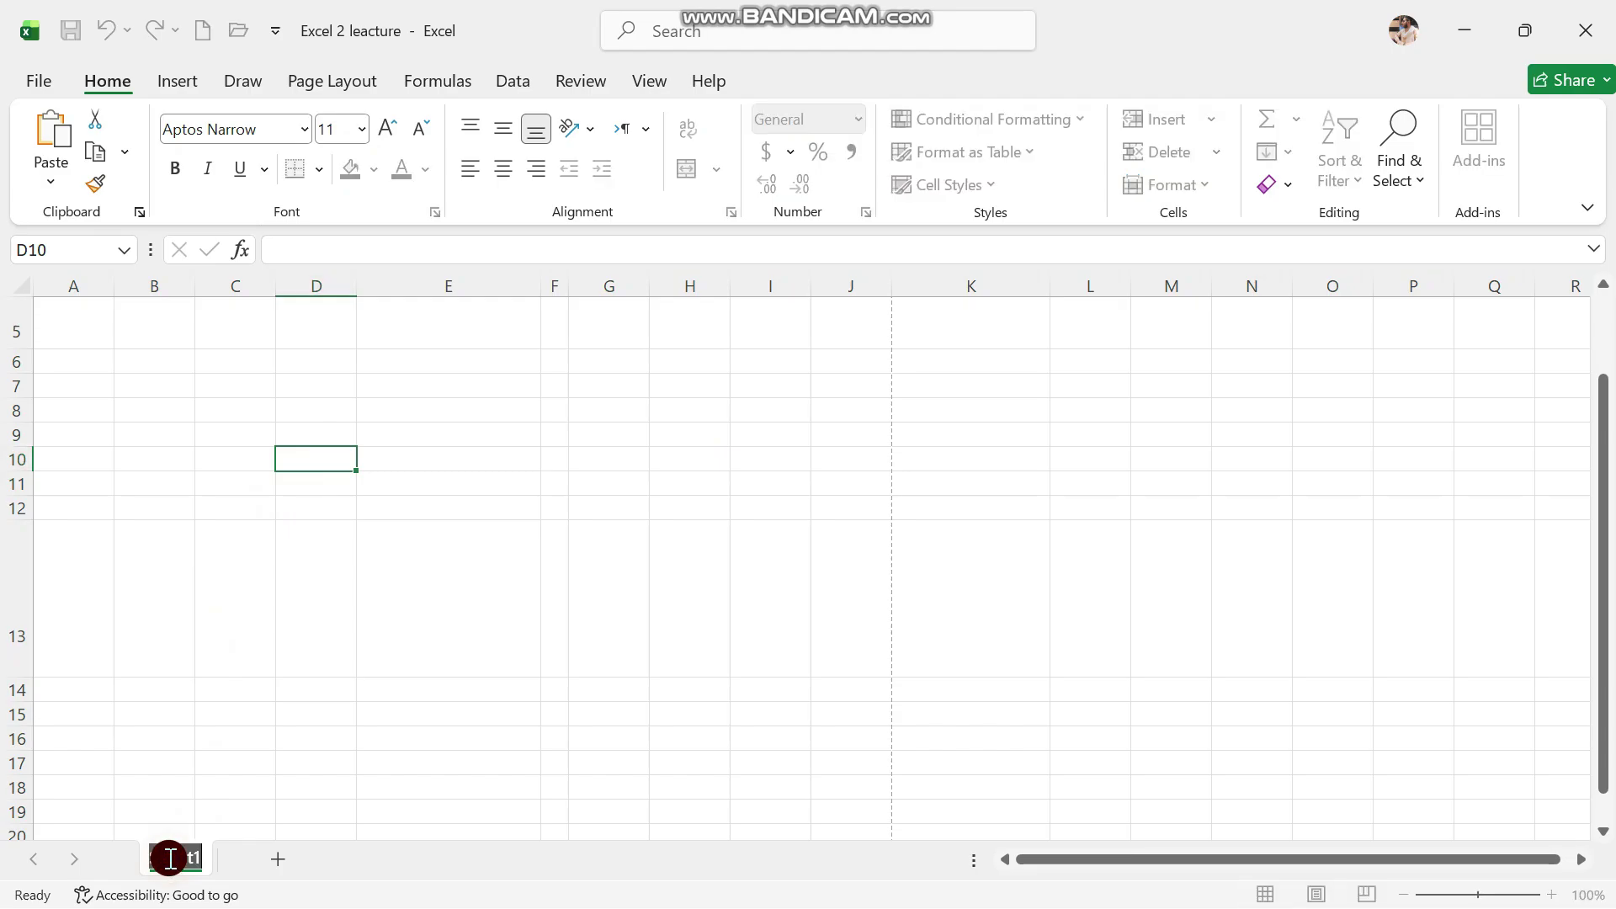
{"action": "left_click", "coordinate": [341, 714]}
{"action": "left_click", "coordinate": [275, 867]}
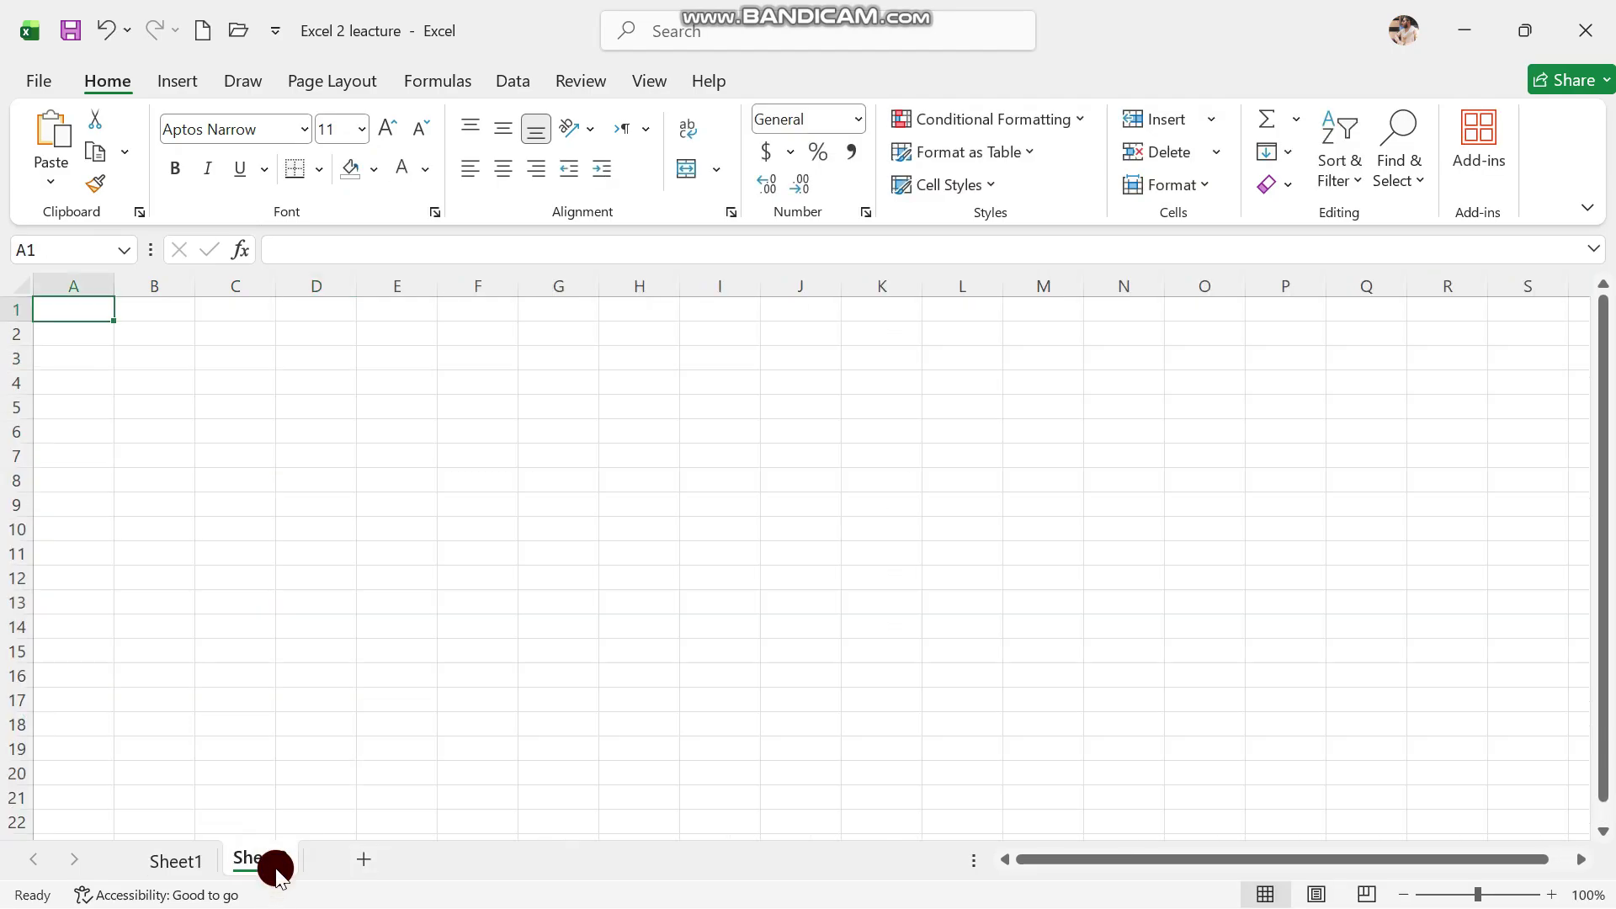
{"action": "left_click", "coordinate": [357, 867]}
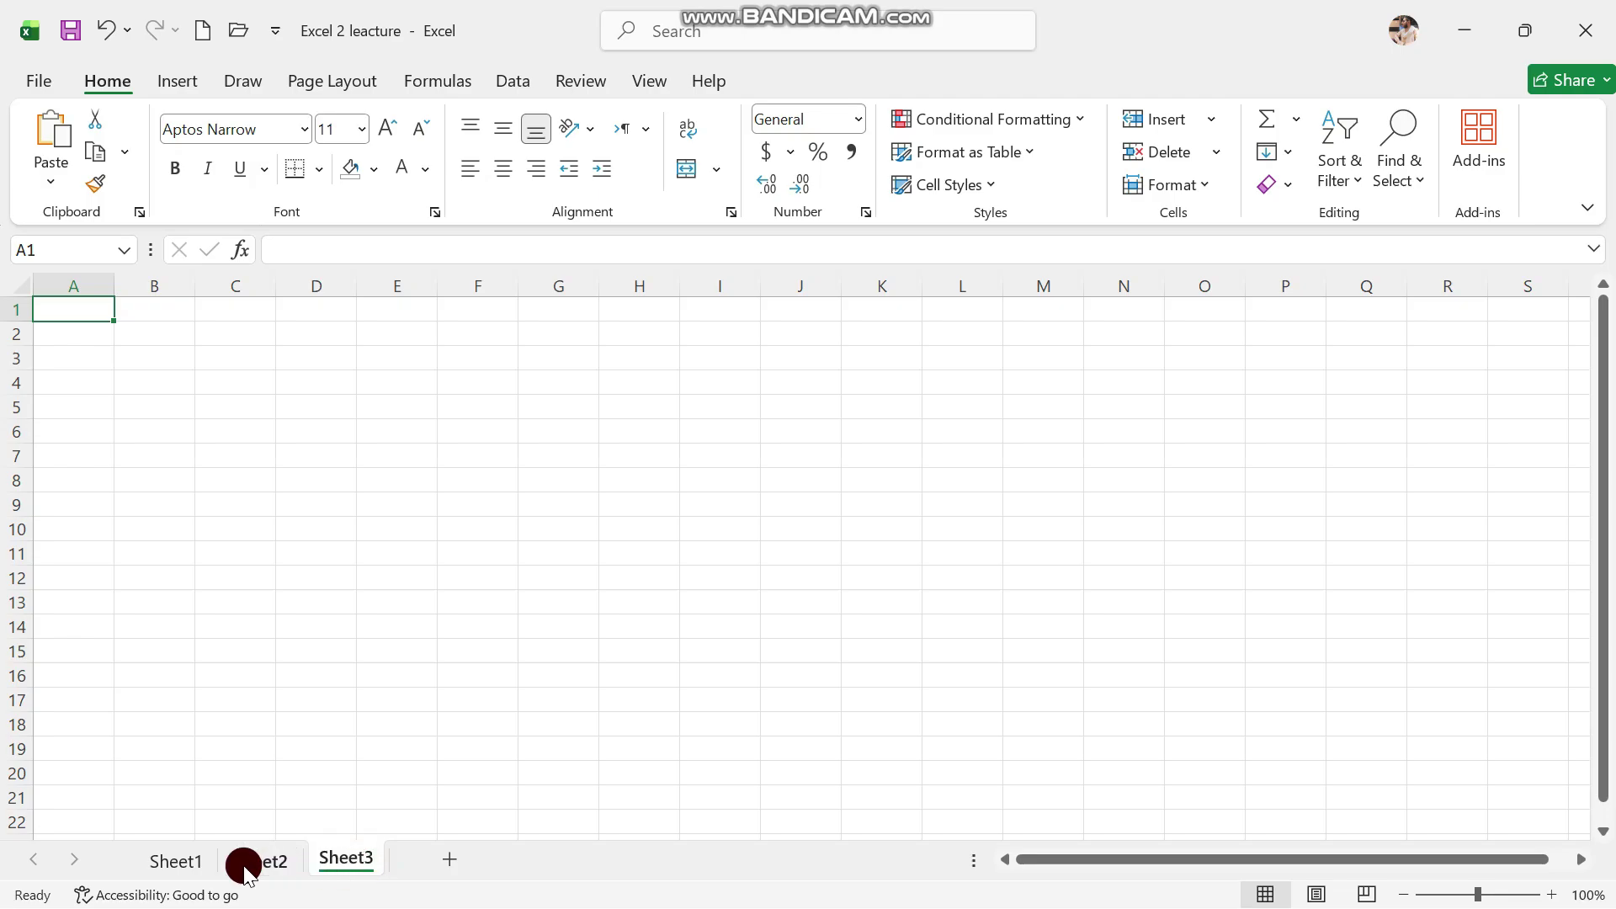
Rename the three sheets to Class #2, Class #3 and class #4
{"action": "left_click", "coordinate": [185, 858]}
{"action": "double_click", "coordinate": [186, 858]}
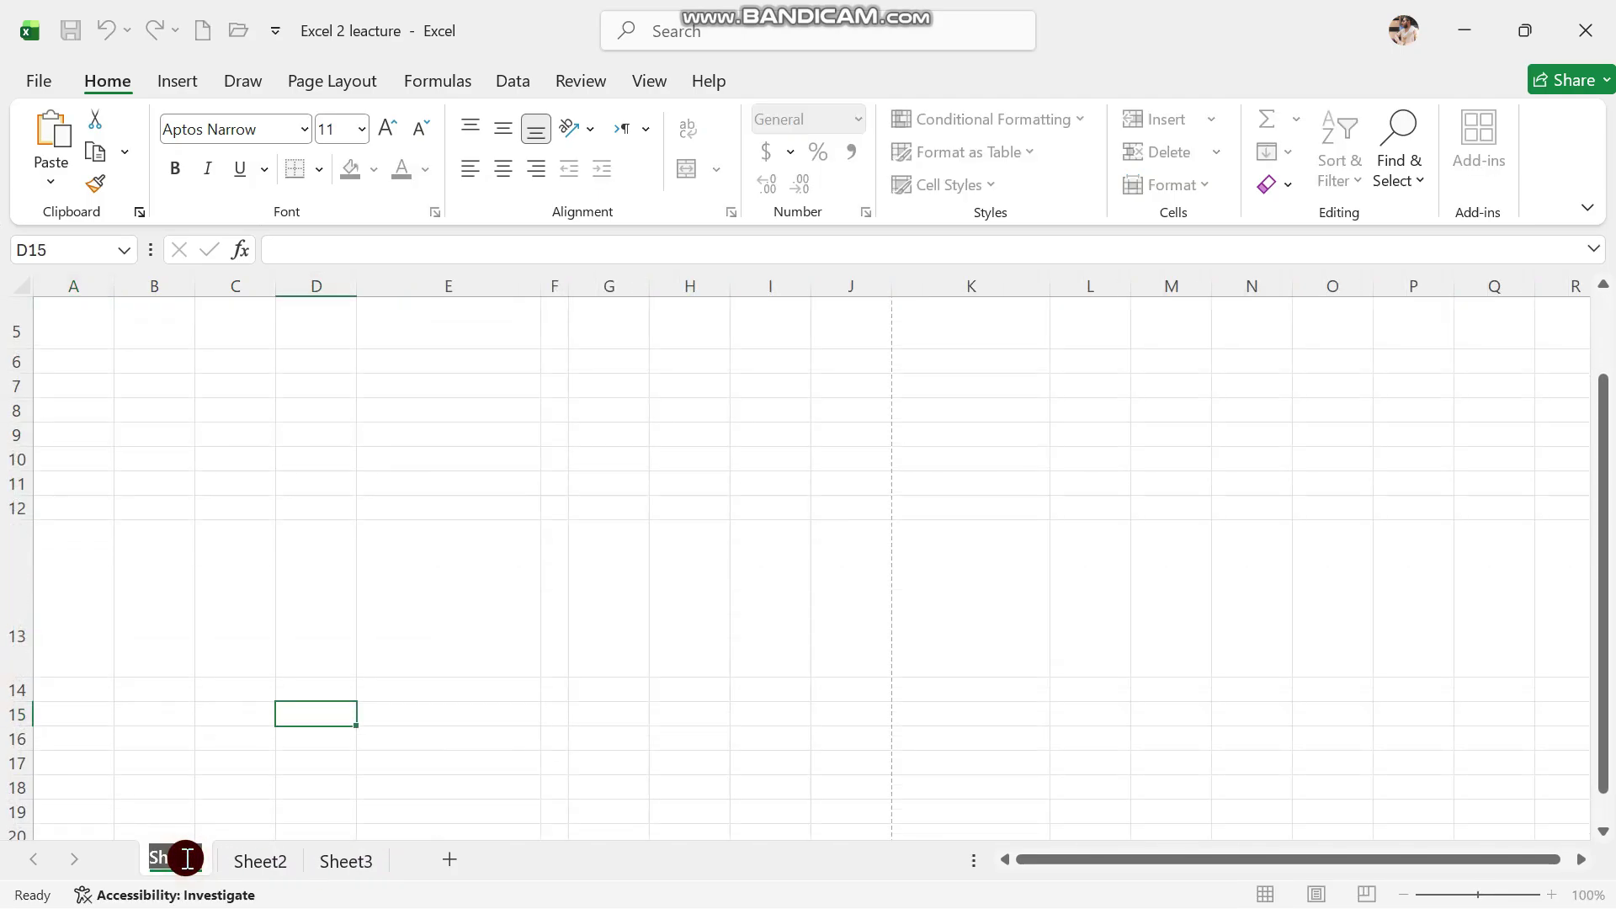
{"action": "key", "text": "BackSpace"}
{"action": "type", "text": "Class 1"}
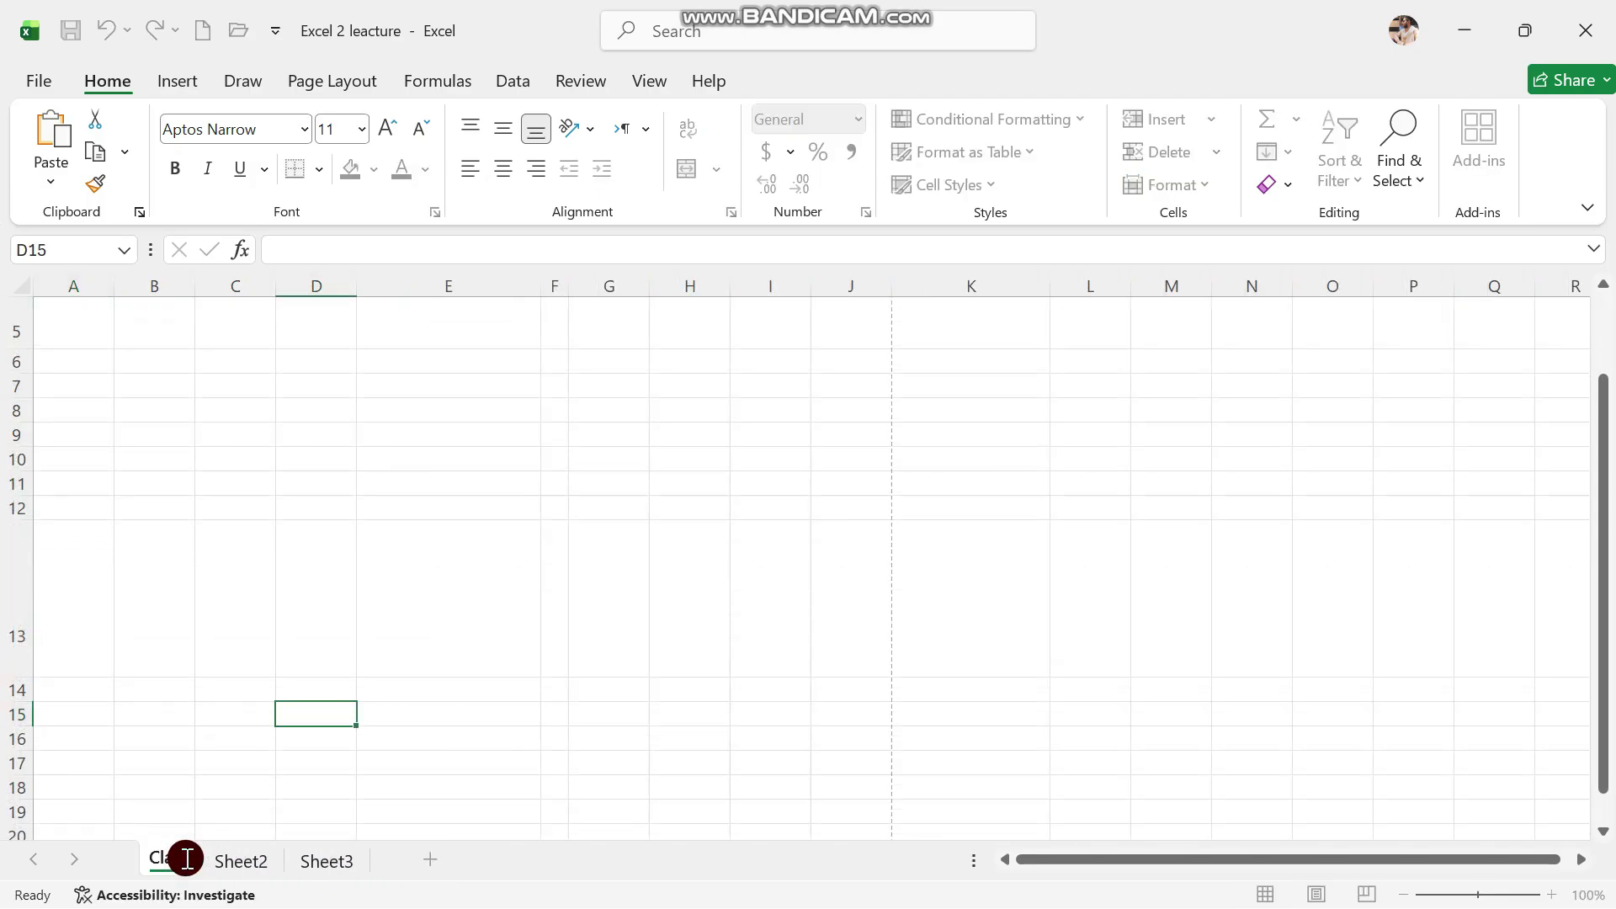
{"action": "type", "text": "2"}
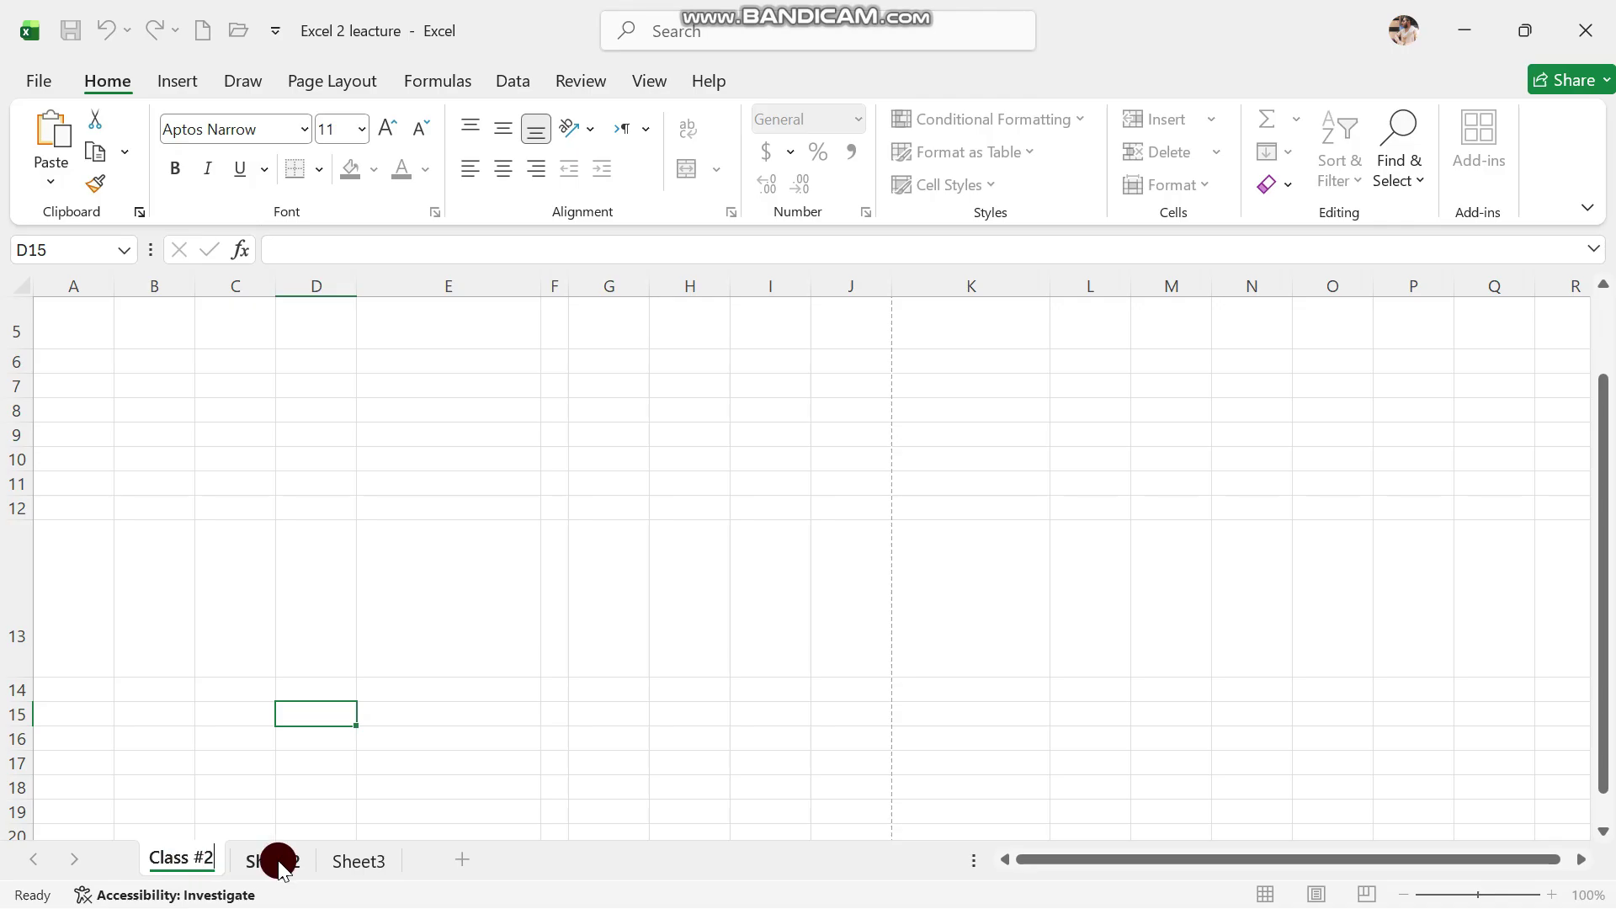
{"action": "left_click", "coordinate": [276, 855]}
{"action": "type", "text": "c"}
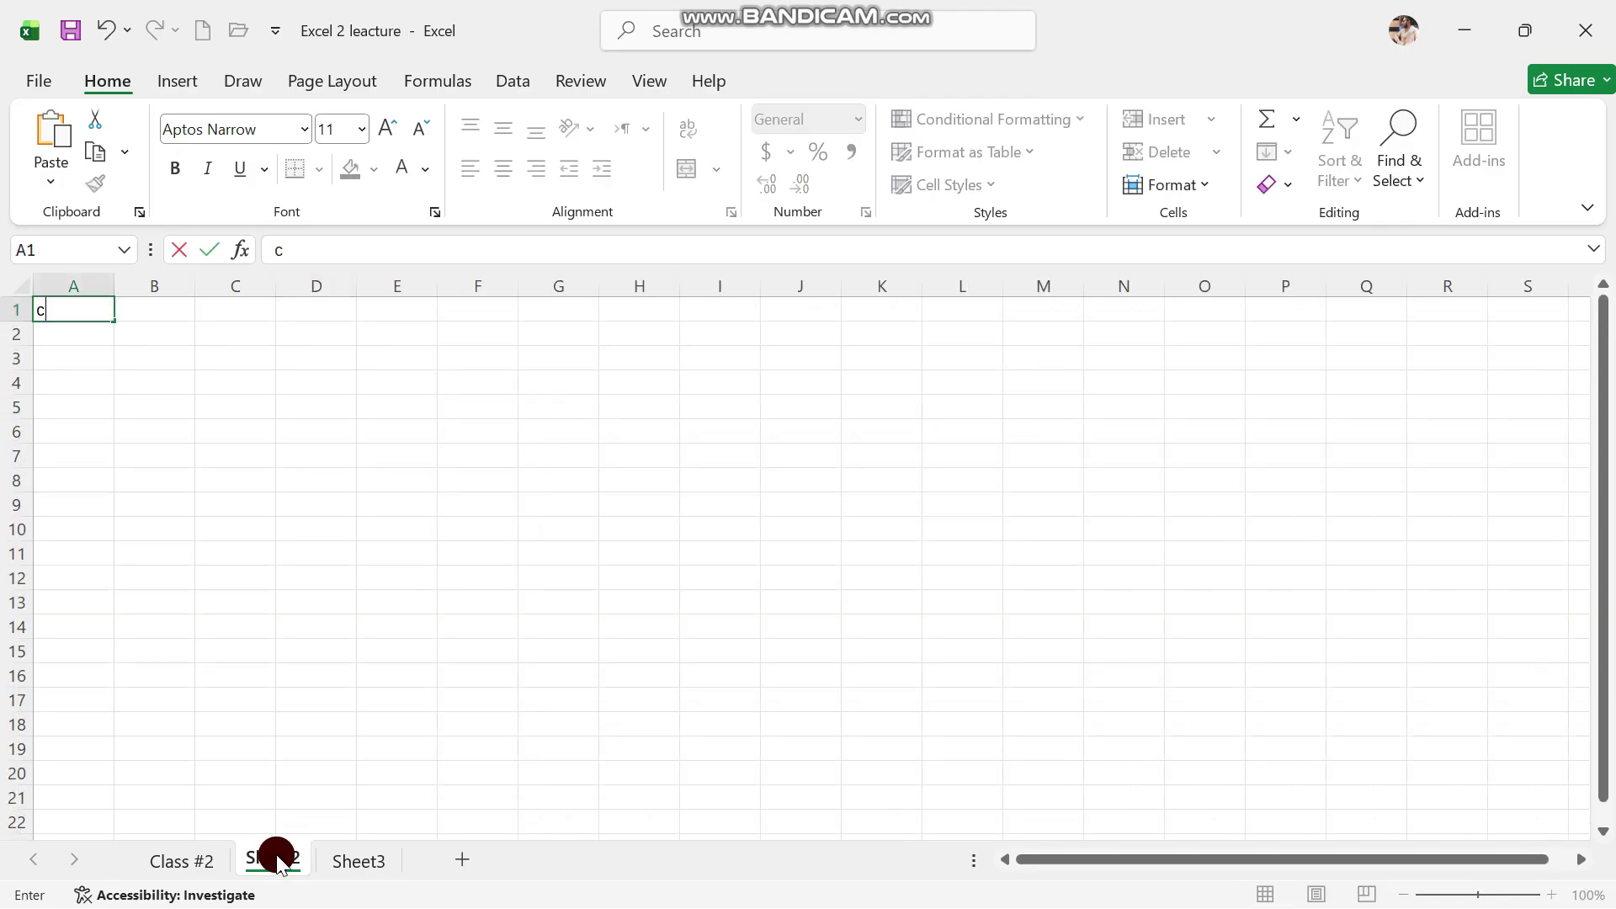
{"action": "right_click", "coordinate": [278, 861]}
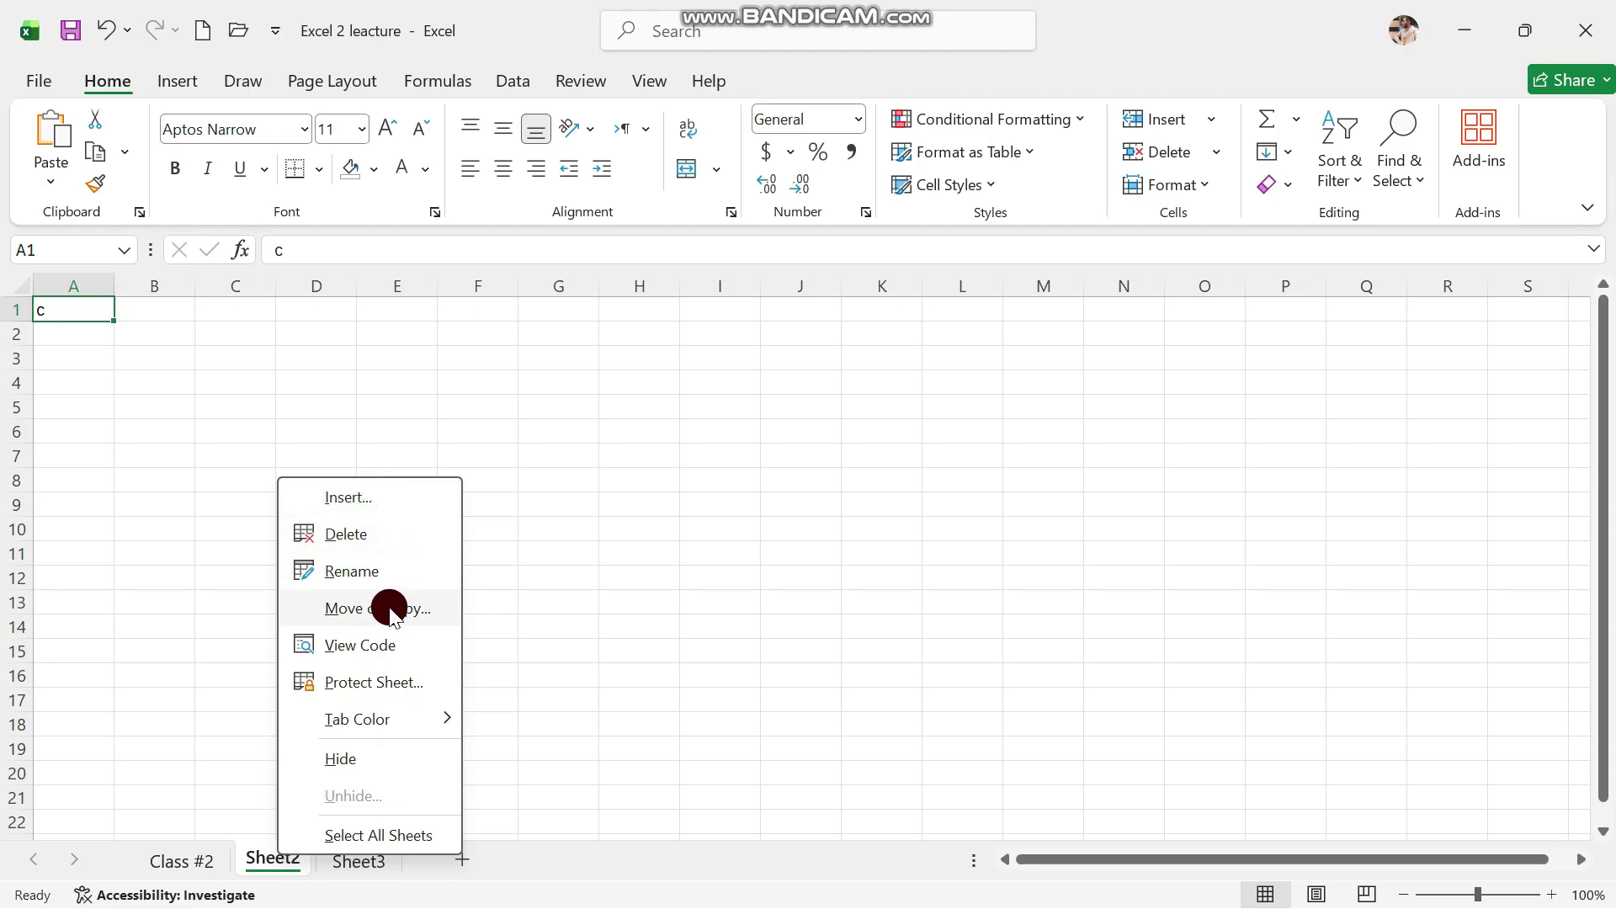
{"action": "left_click", "coordinate": [367, 560]}
{"action": "key", "text": "BackSpace"}
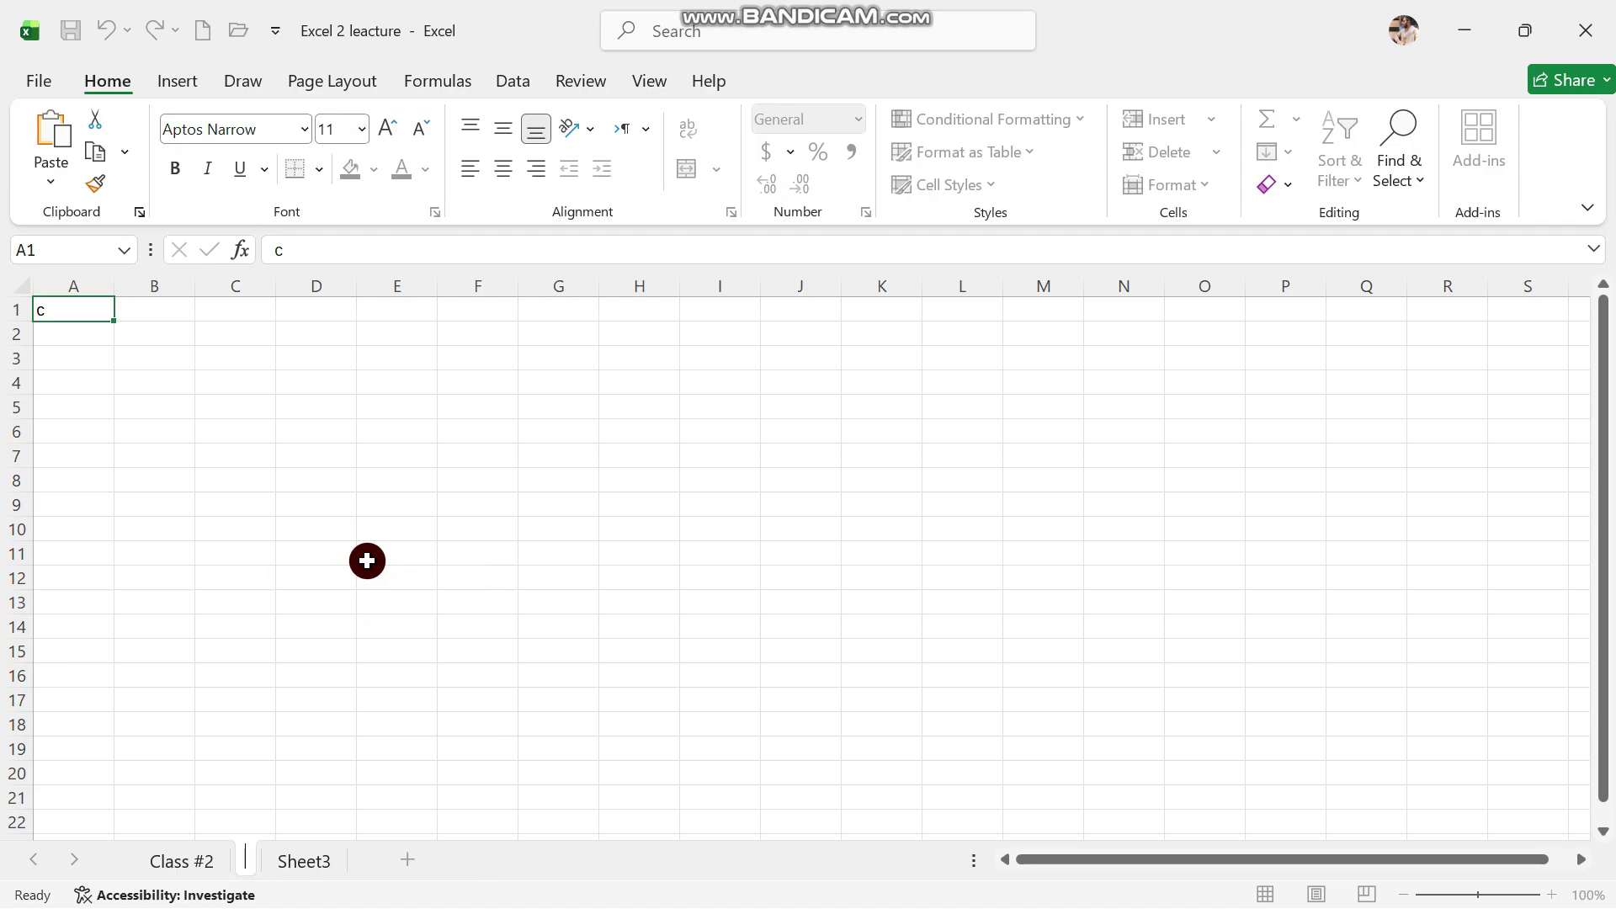
{"action": "type", "text": "Class"}
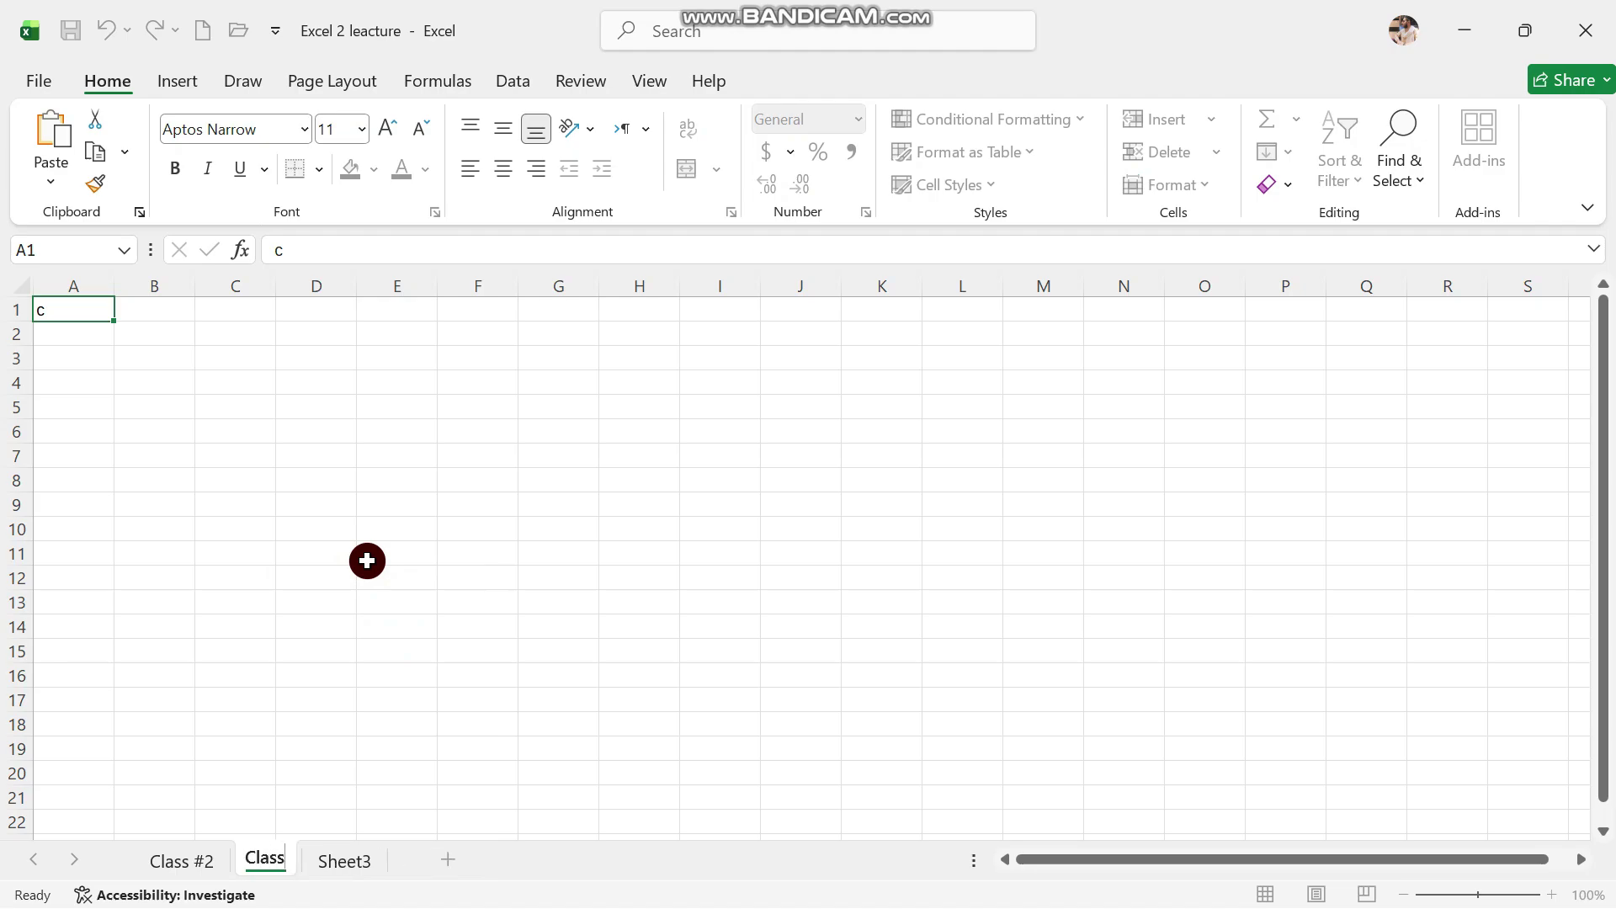
{"action": "type", "text": " #3"}
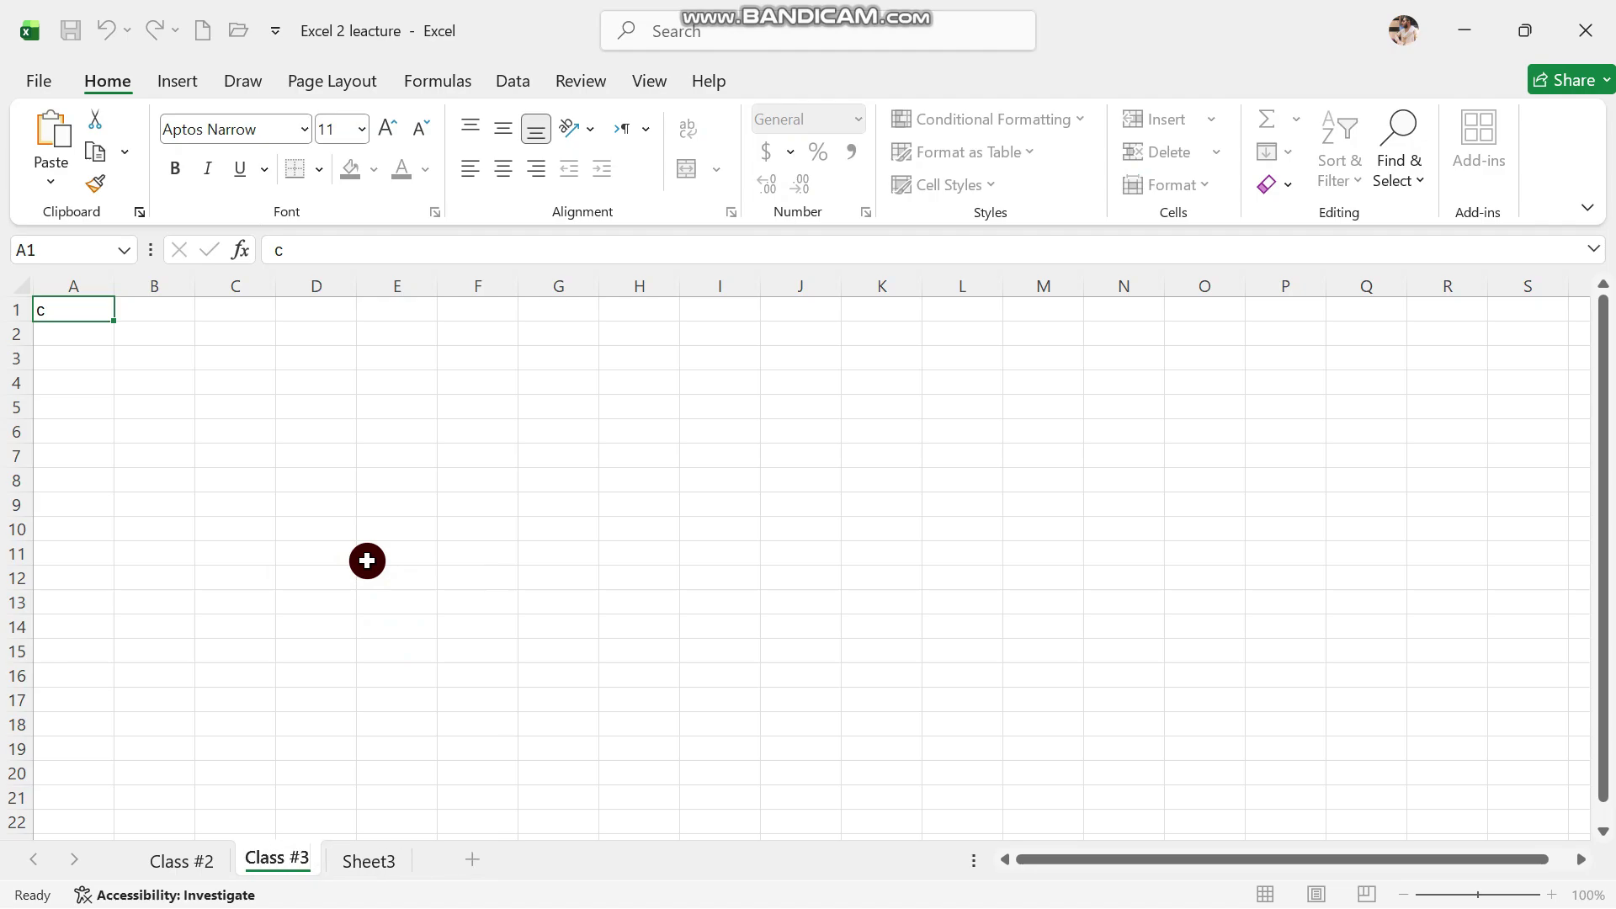
{"action": "left_click", "coordinate": [385, 859]}
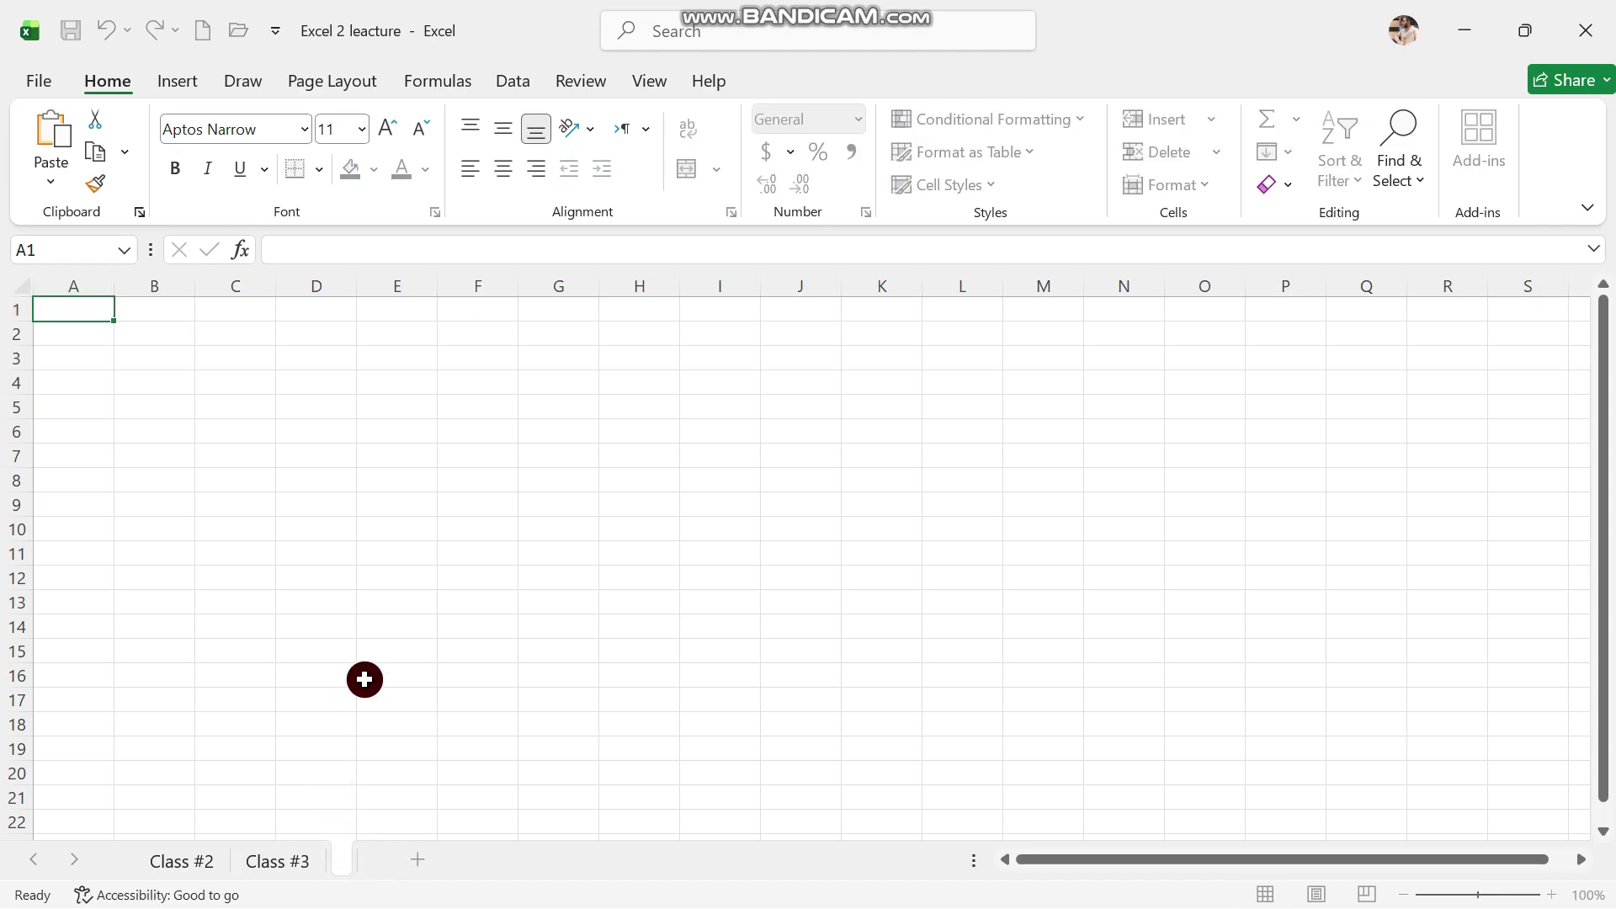
{"action": "type", "text": "class"}
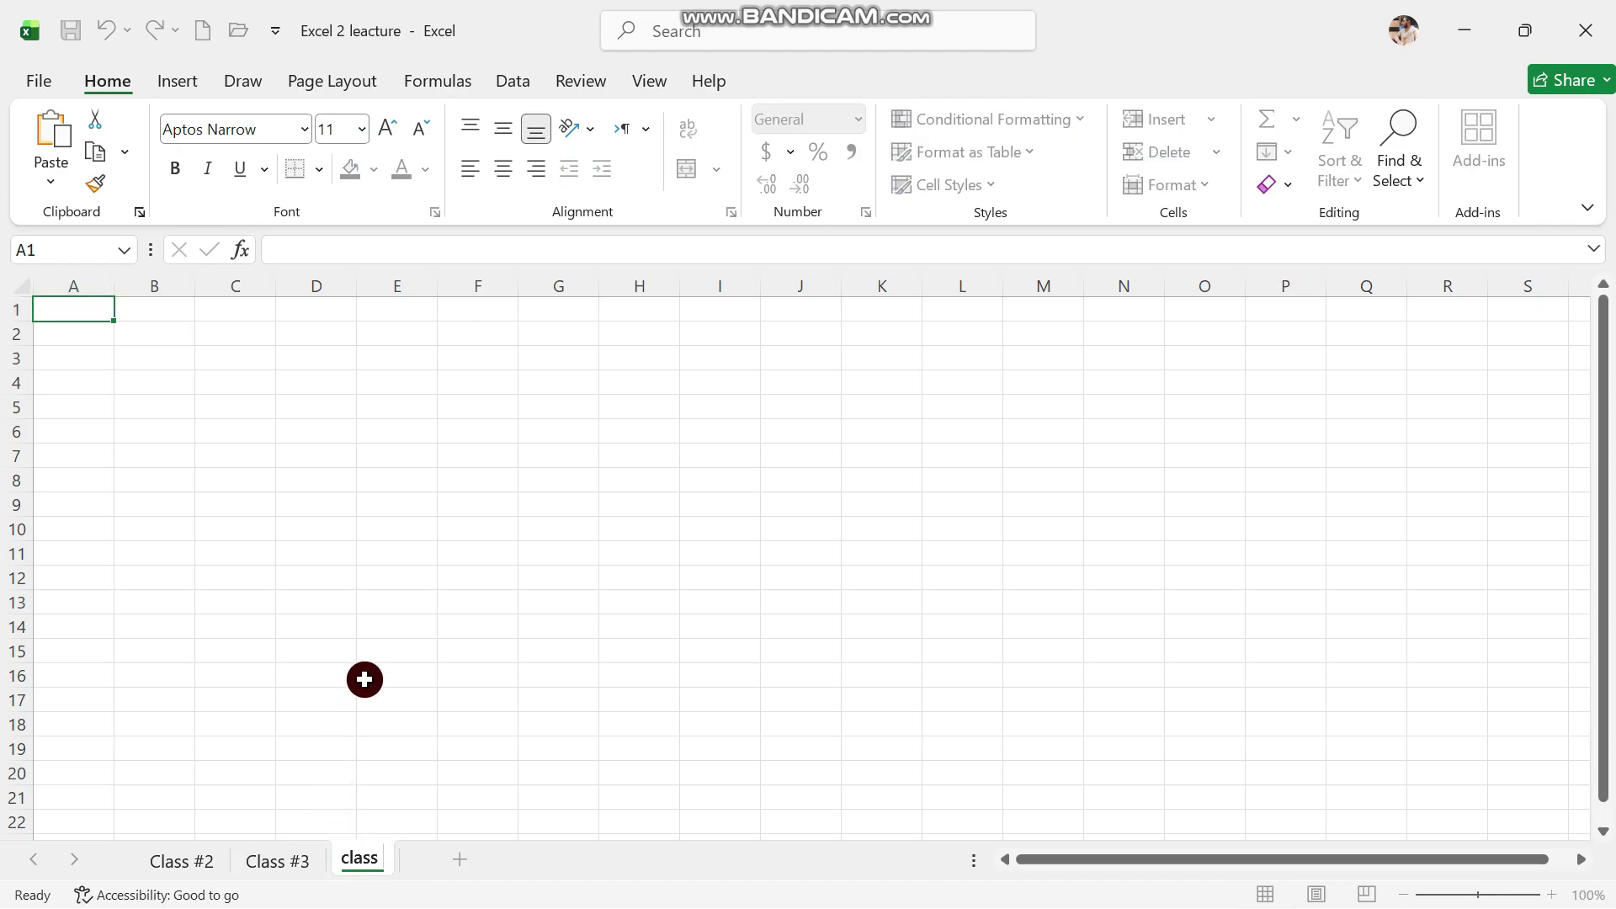
{"action": "type", "text": " #4"}
{"action": "left_click", "coordinate": [364, 679]}
Look through Class #3 and Class #2, then return to class #4 and select H15
{"action": "left_click", "coordinate": [388, 815]}
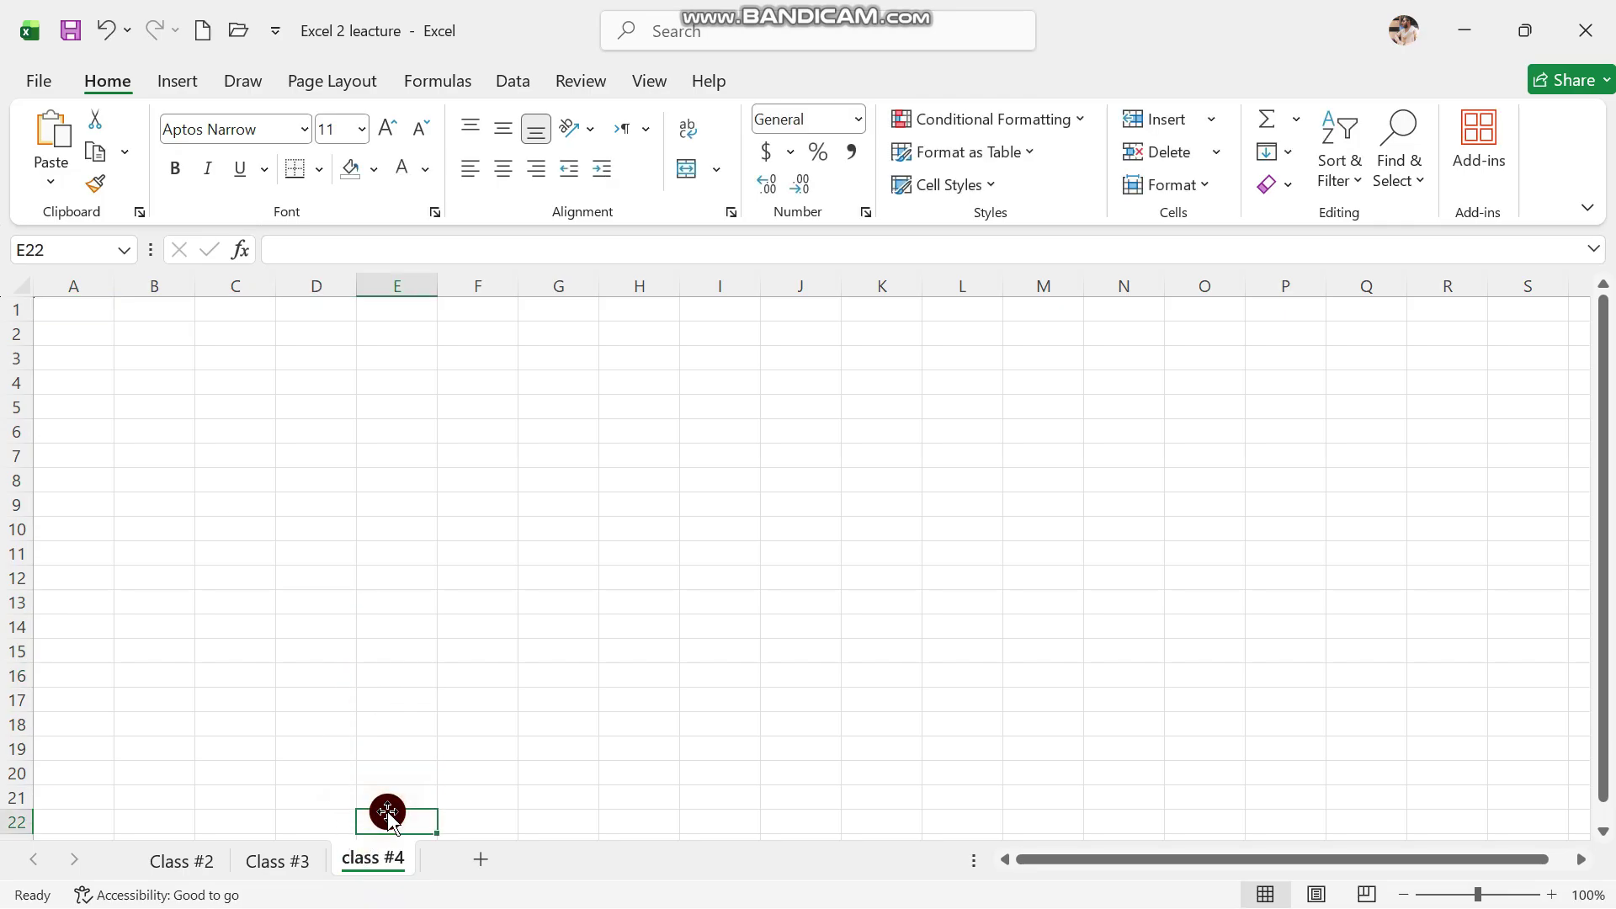
{"action": "left_click", "coordinate": [287, 855]}
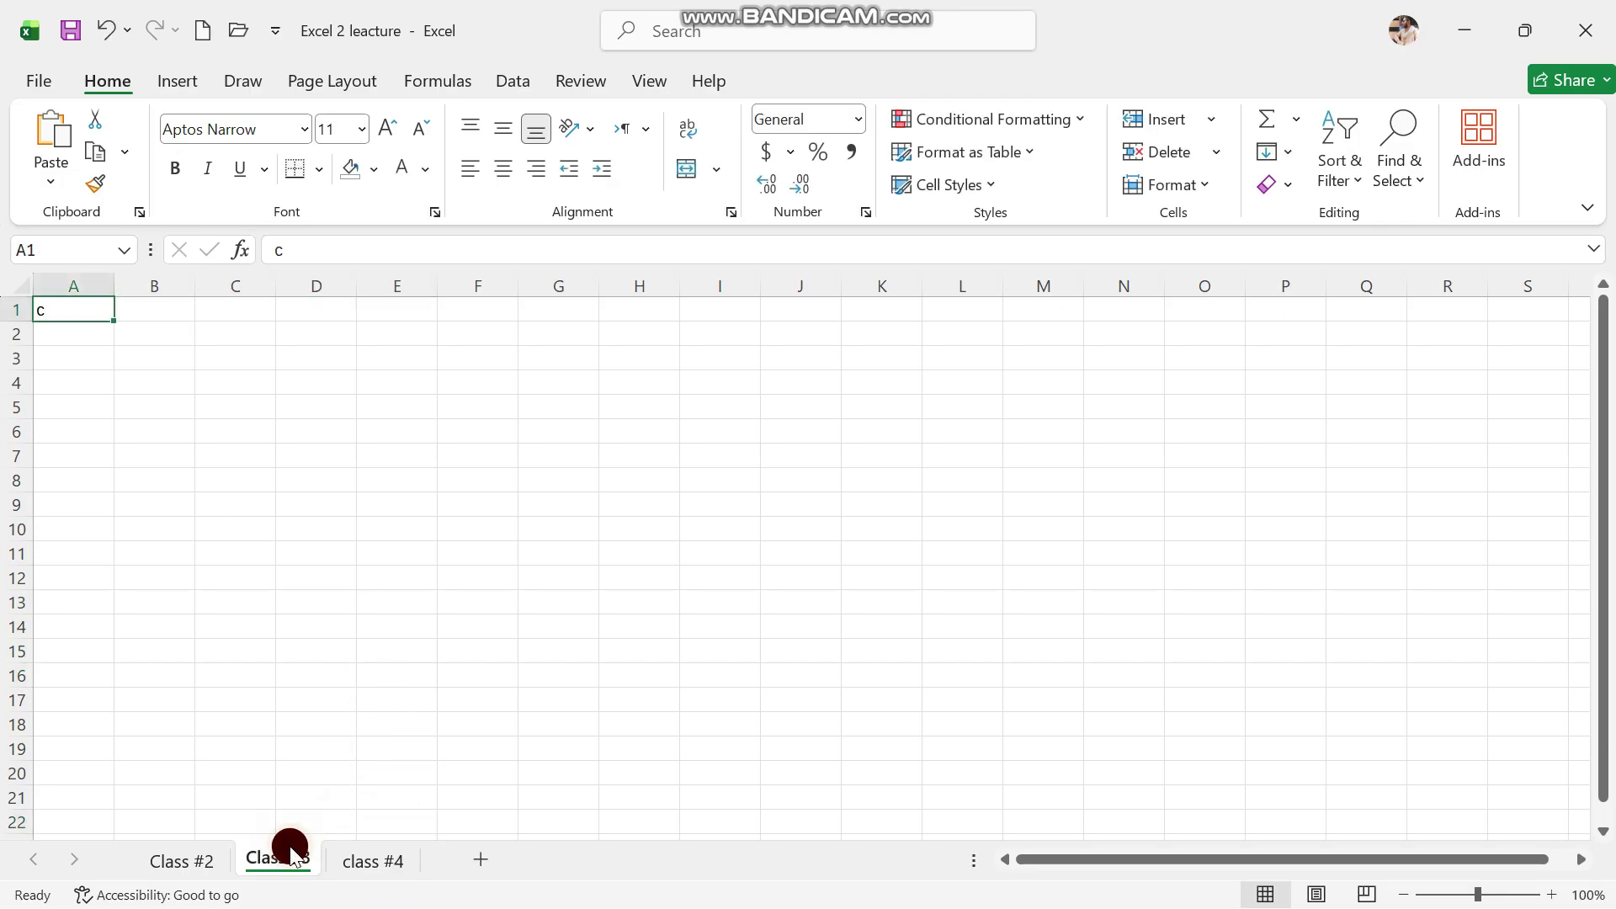
{"action": "left_click", "coordinate": [199, 852]}
{"action": "left_click", "coordinate": [393, 555]}
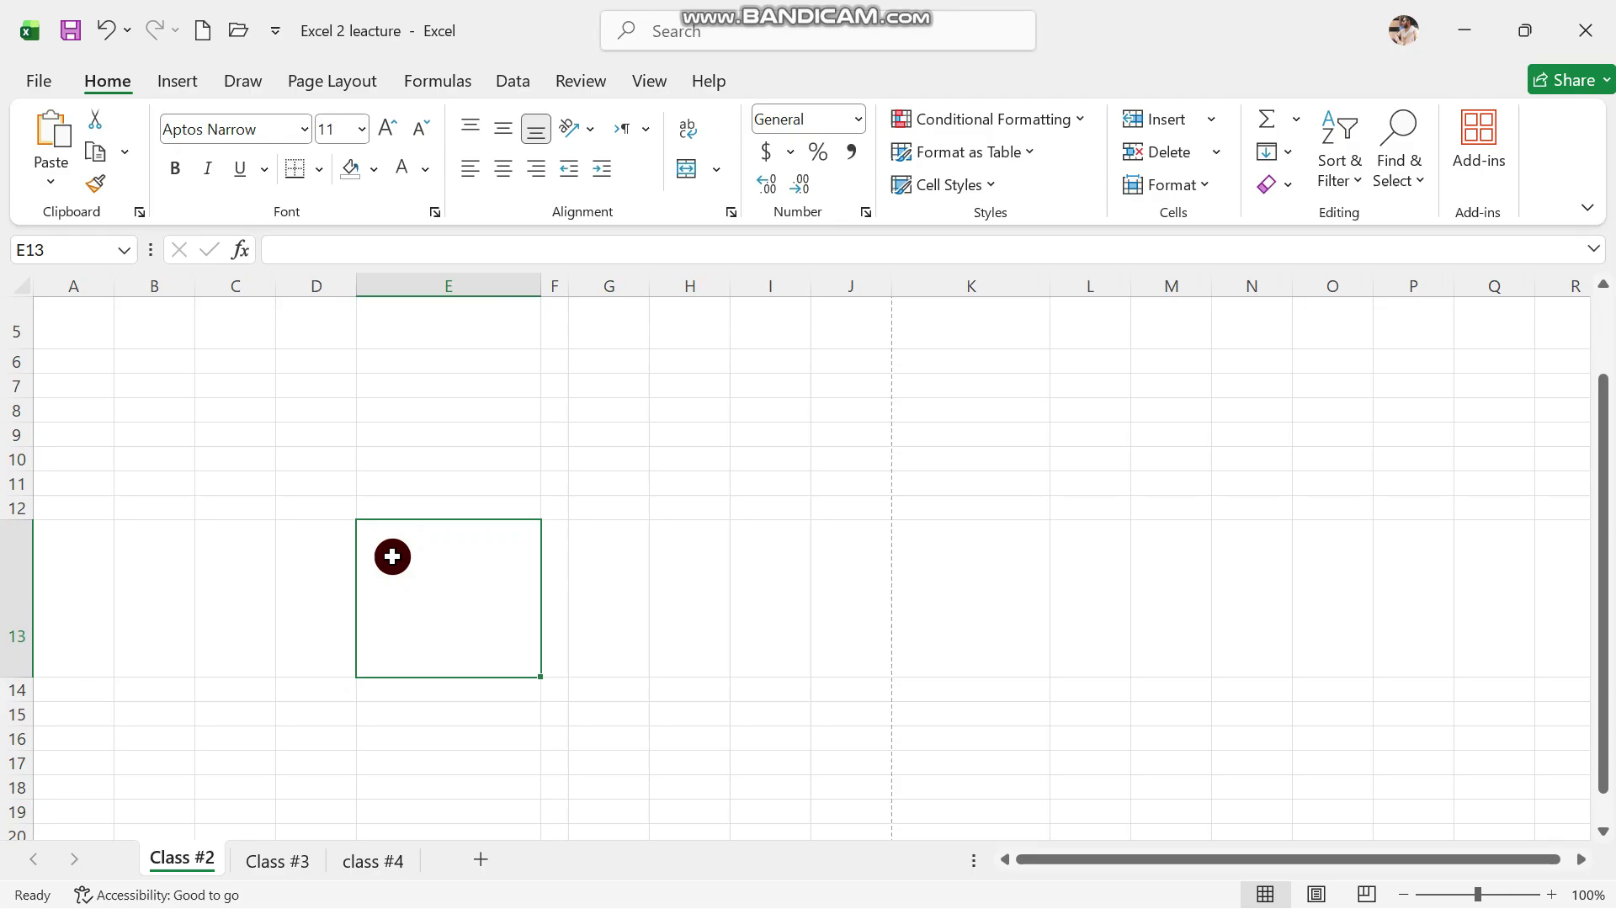
{"action": "left_click", "coordinate": [417, 459]}
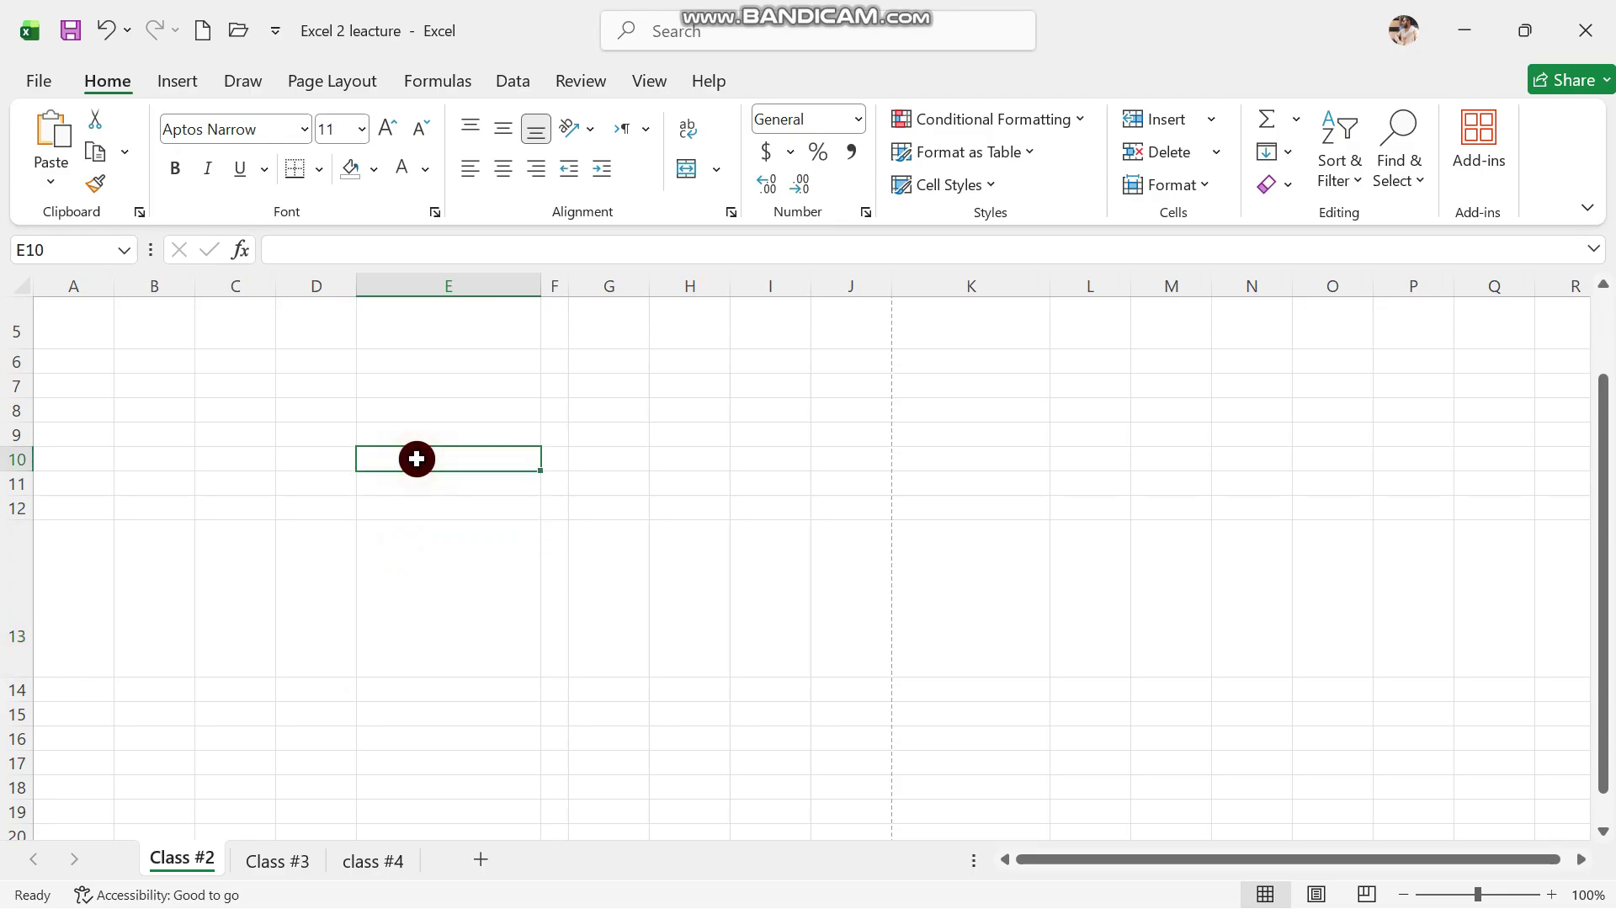
{"action": "left_click", "coordinate": [290, 856]}
{"action": "left_click", "coordinate": [389, 867]}
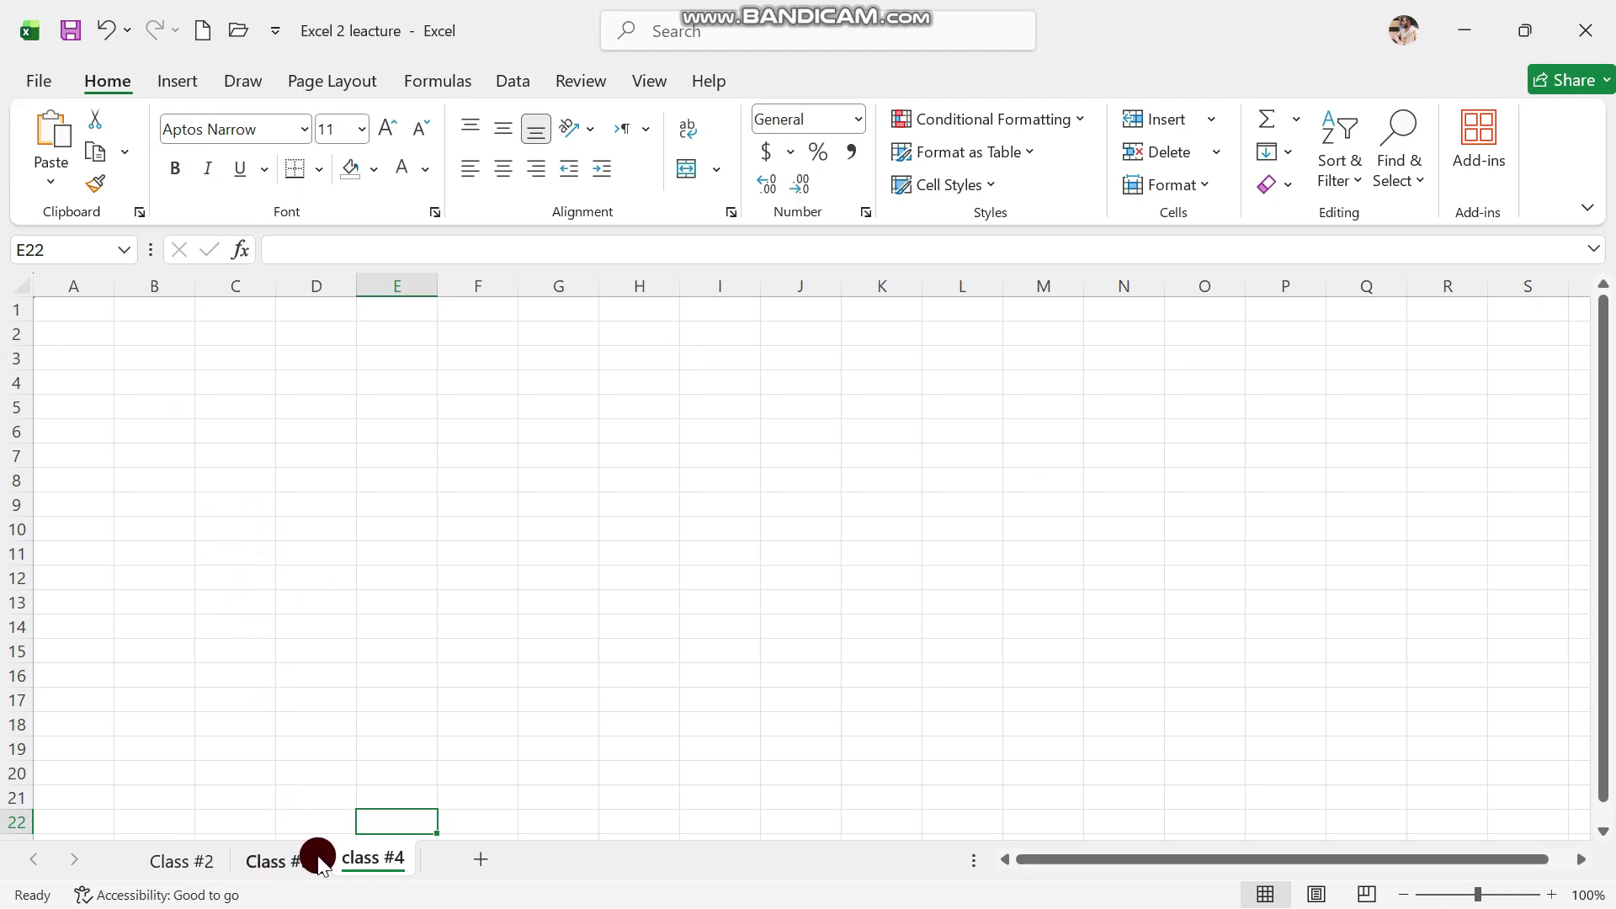
{"action": "left_click", "coordinate": [643, 653]}
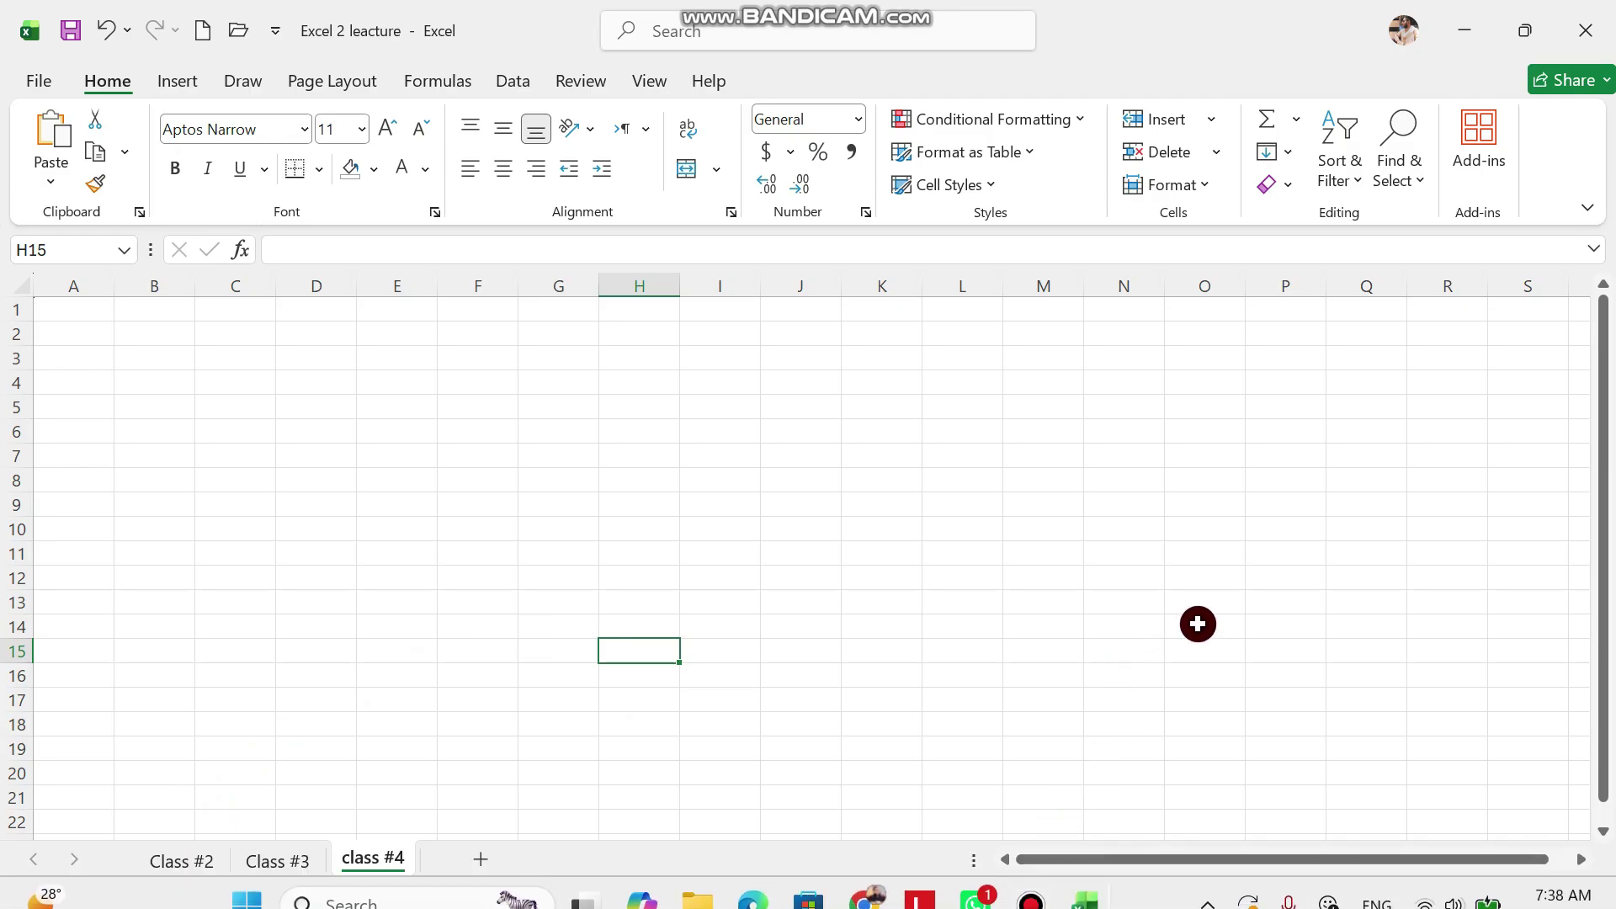
Zoom to about 184%, jump down to A5000, and select cell C4983
{"action": "left_click", "coordinate": [1510, 893]}
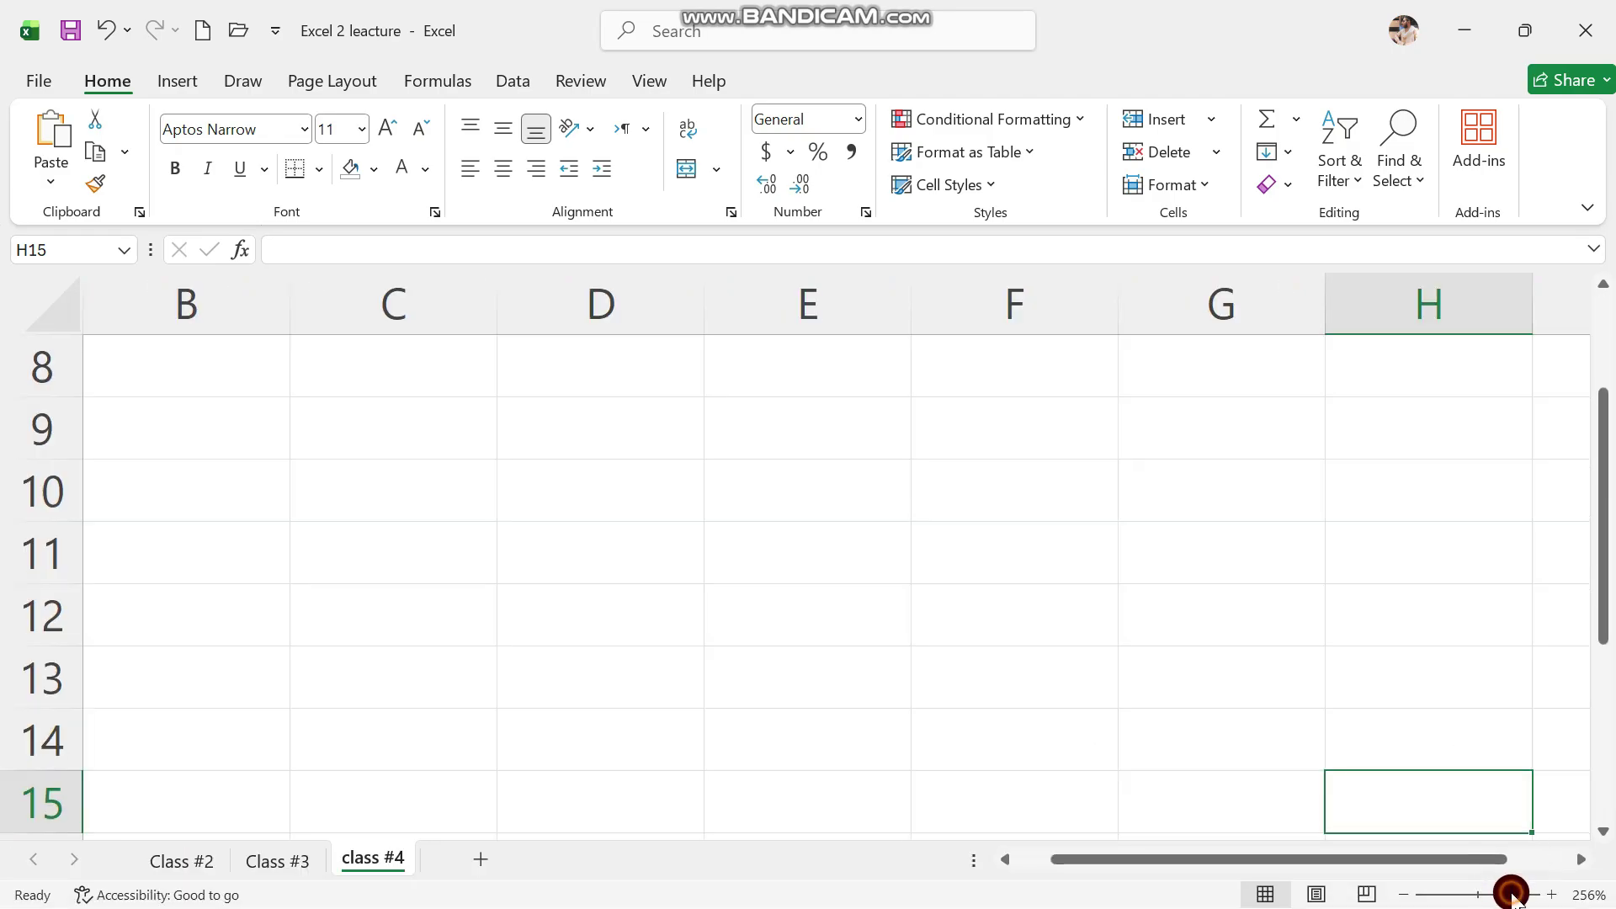
{"action": "left_click_drag", "start_coordinate": [1510, 893], "coordinate": [1447, 894]}
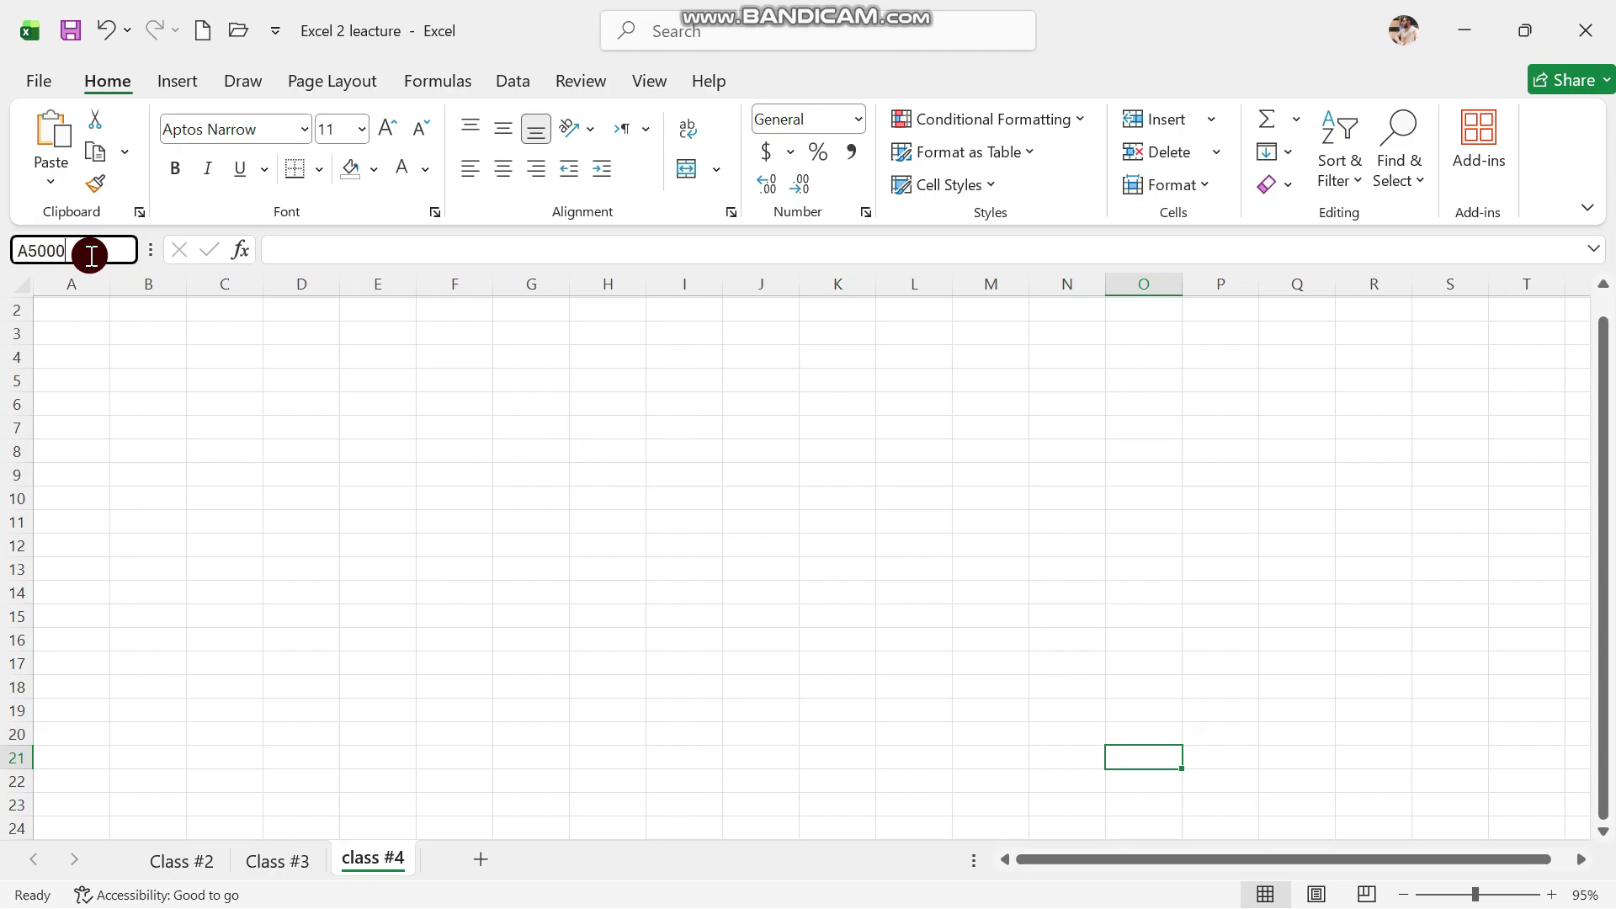
{"action": "key", "text": "Return"}
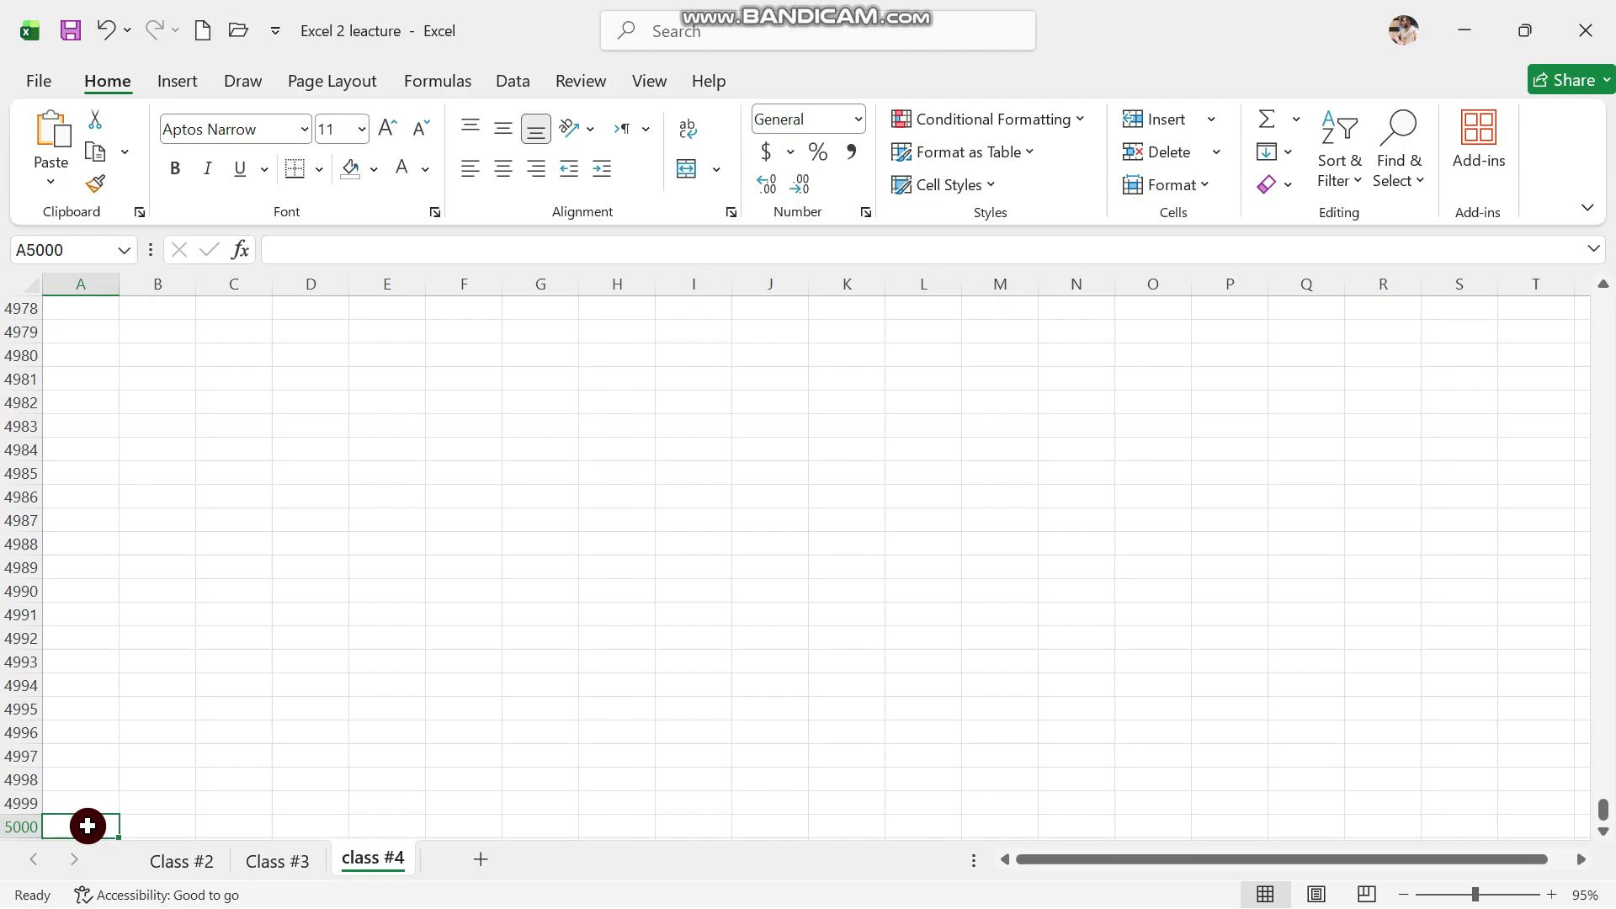
{"action": "left_click", "coordinate": [371, 562]}
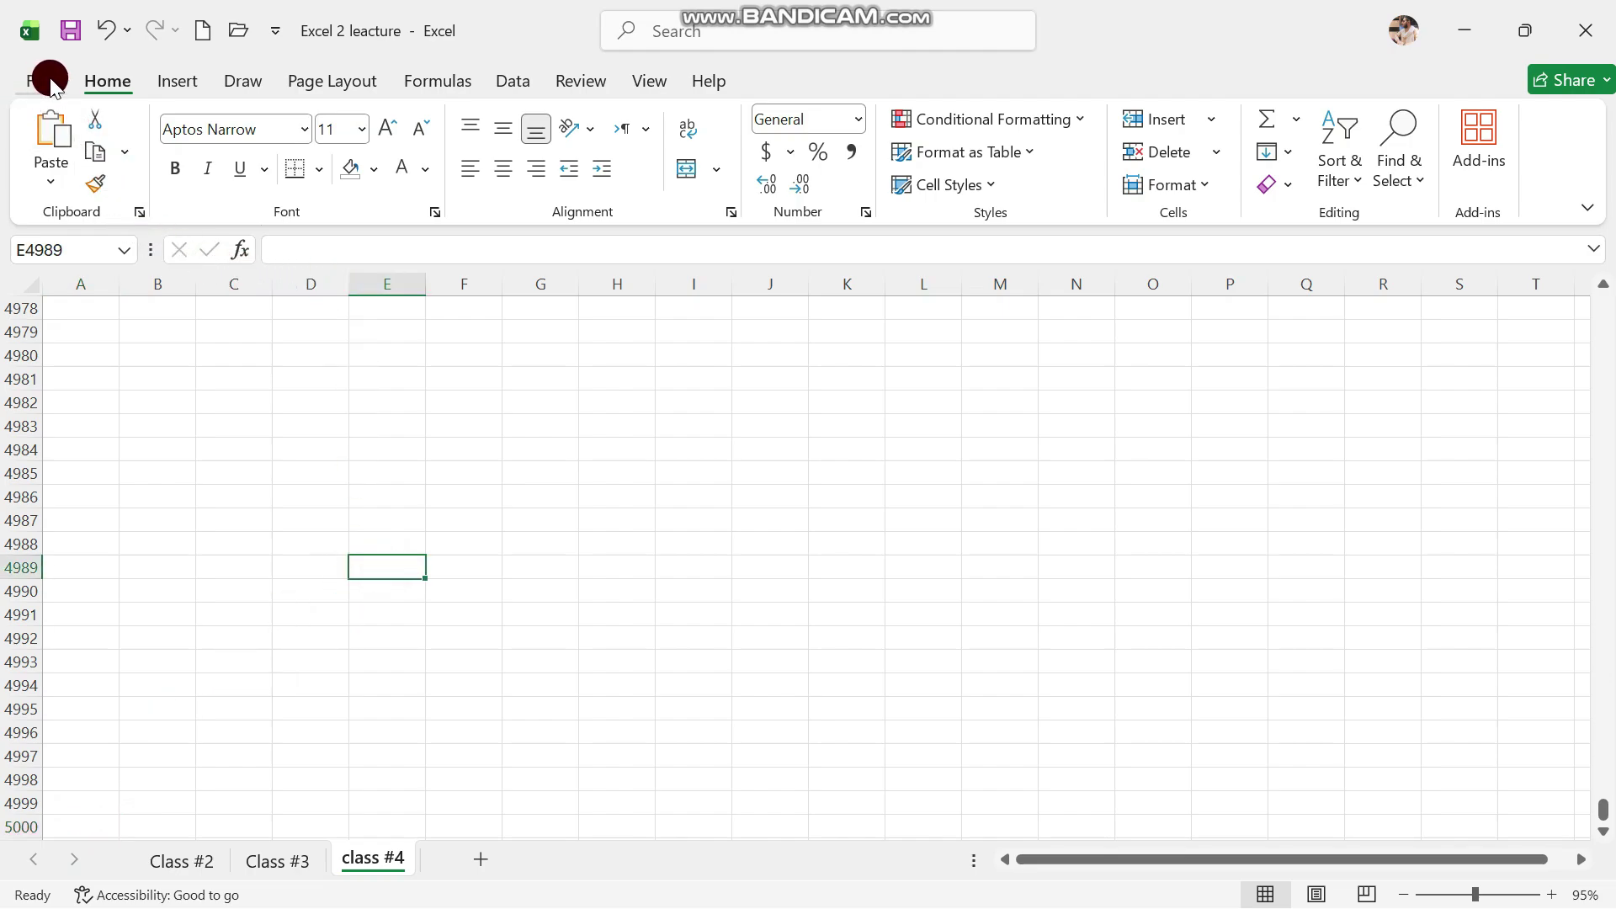
{"action": "left_click", "coordinate": [255, 418]}
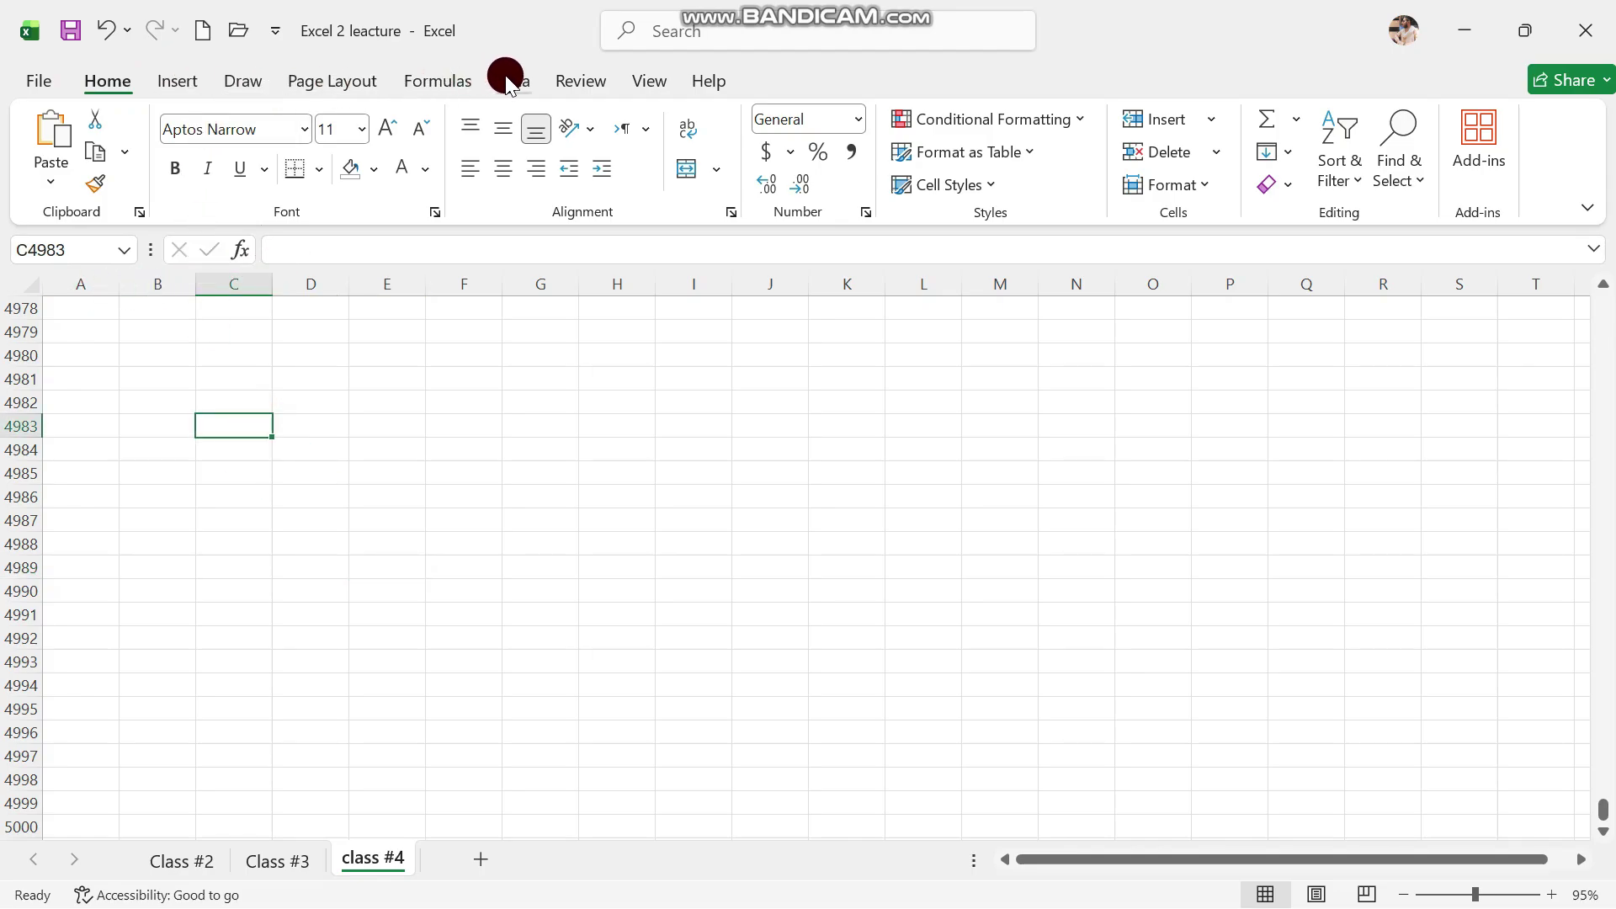
{"action": "left_click", "coordinate": [637, 94]}
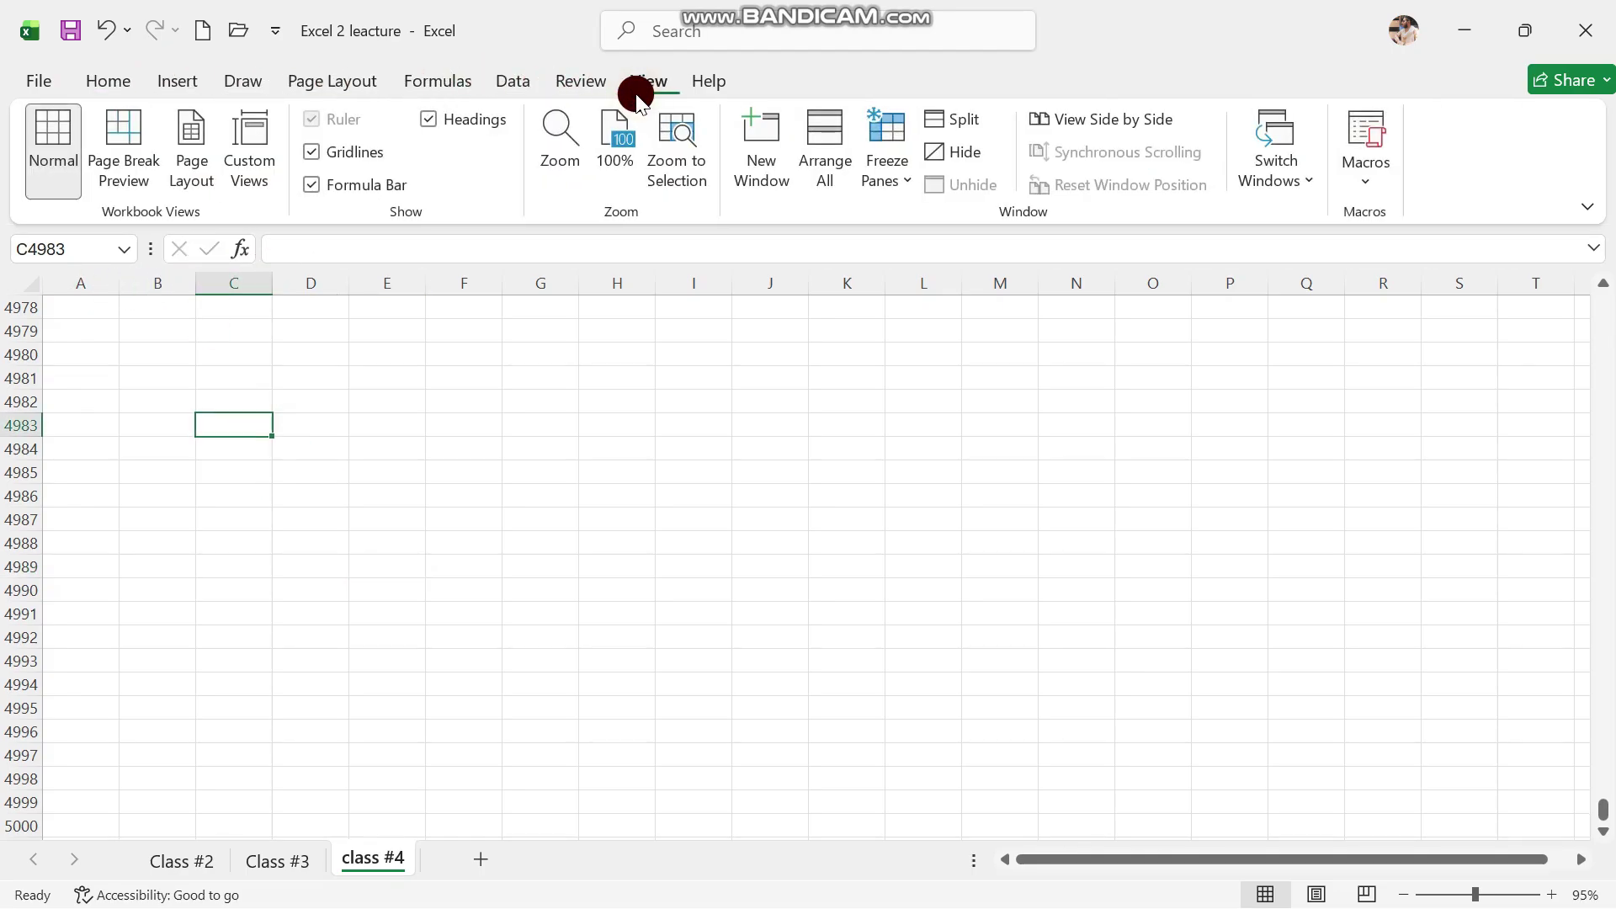
{"action": "left_click", "coordinate": [312, 186]}
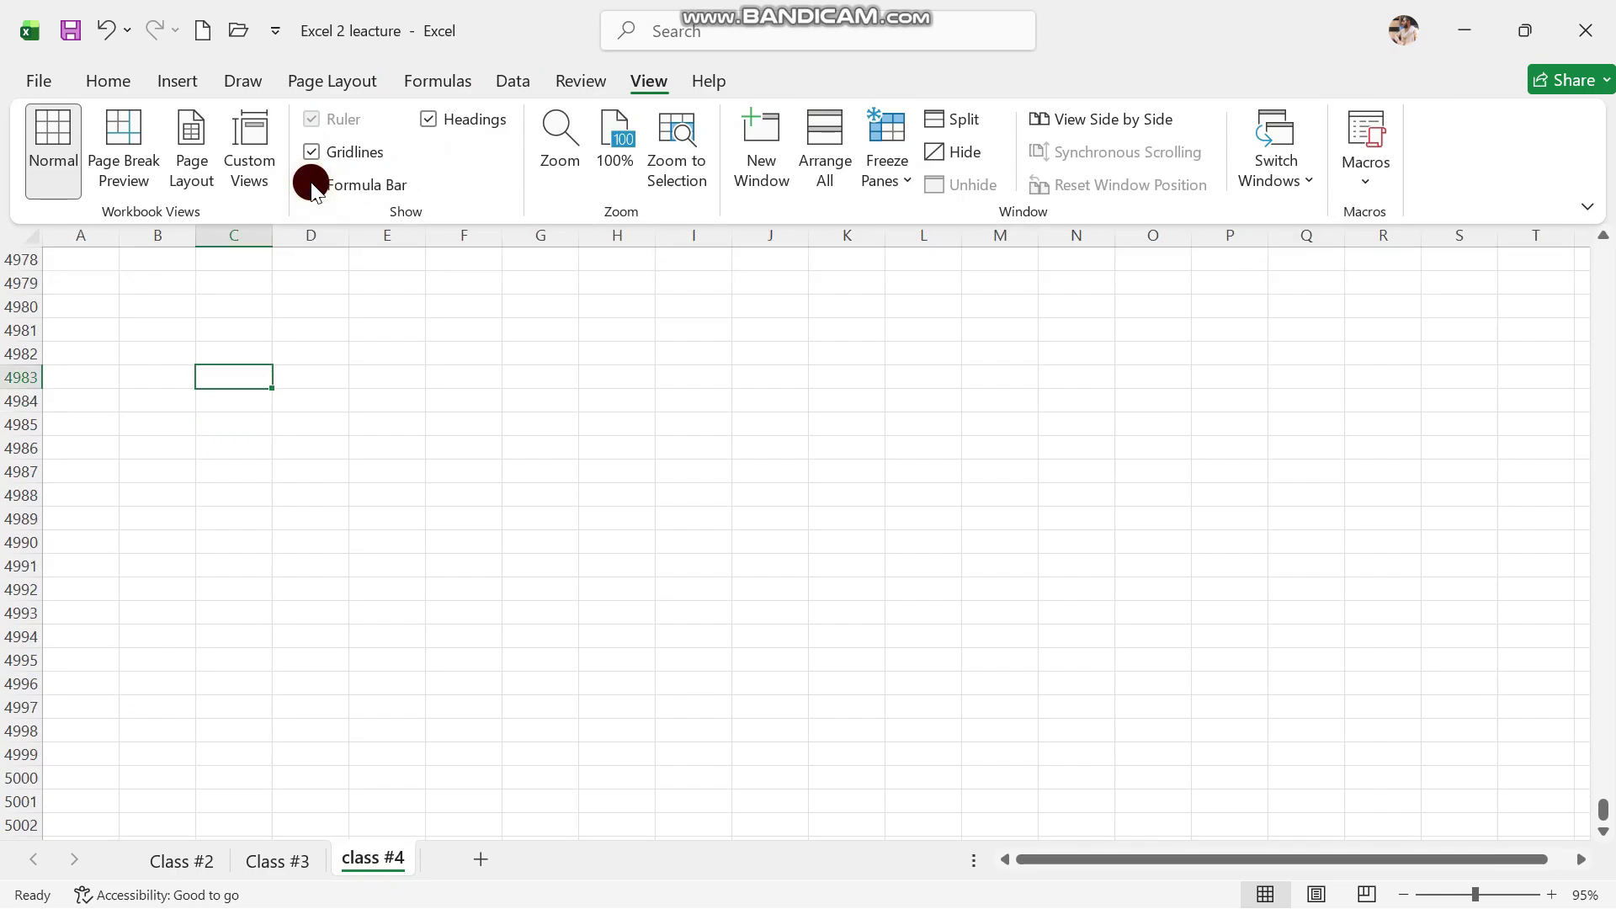
{"action": "left_click", "coordinate": [312, 186]}
{"action": "left_click", "coordinate": [431, 121]}
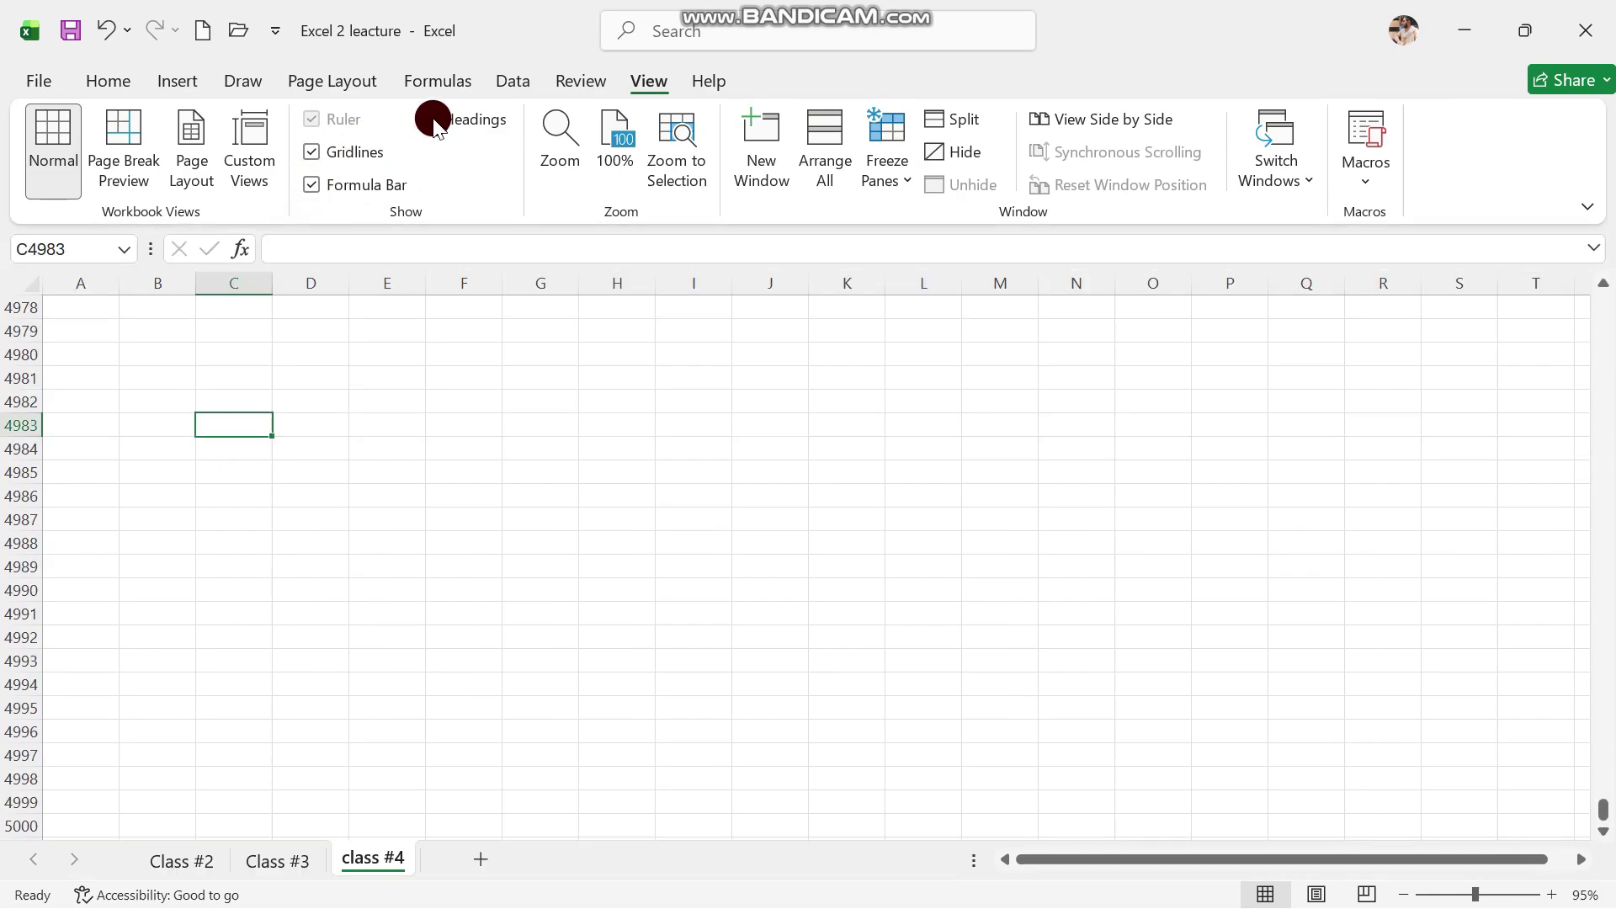
{"action": "left_click", "coordinate": [435, 120]}
{"action": "left_click", "coordinate": [87, 88]}
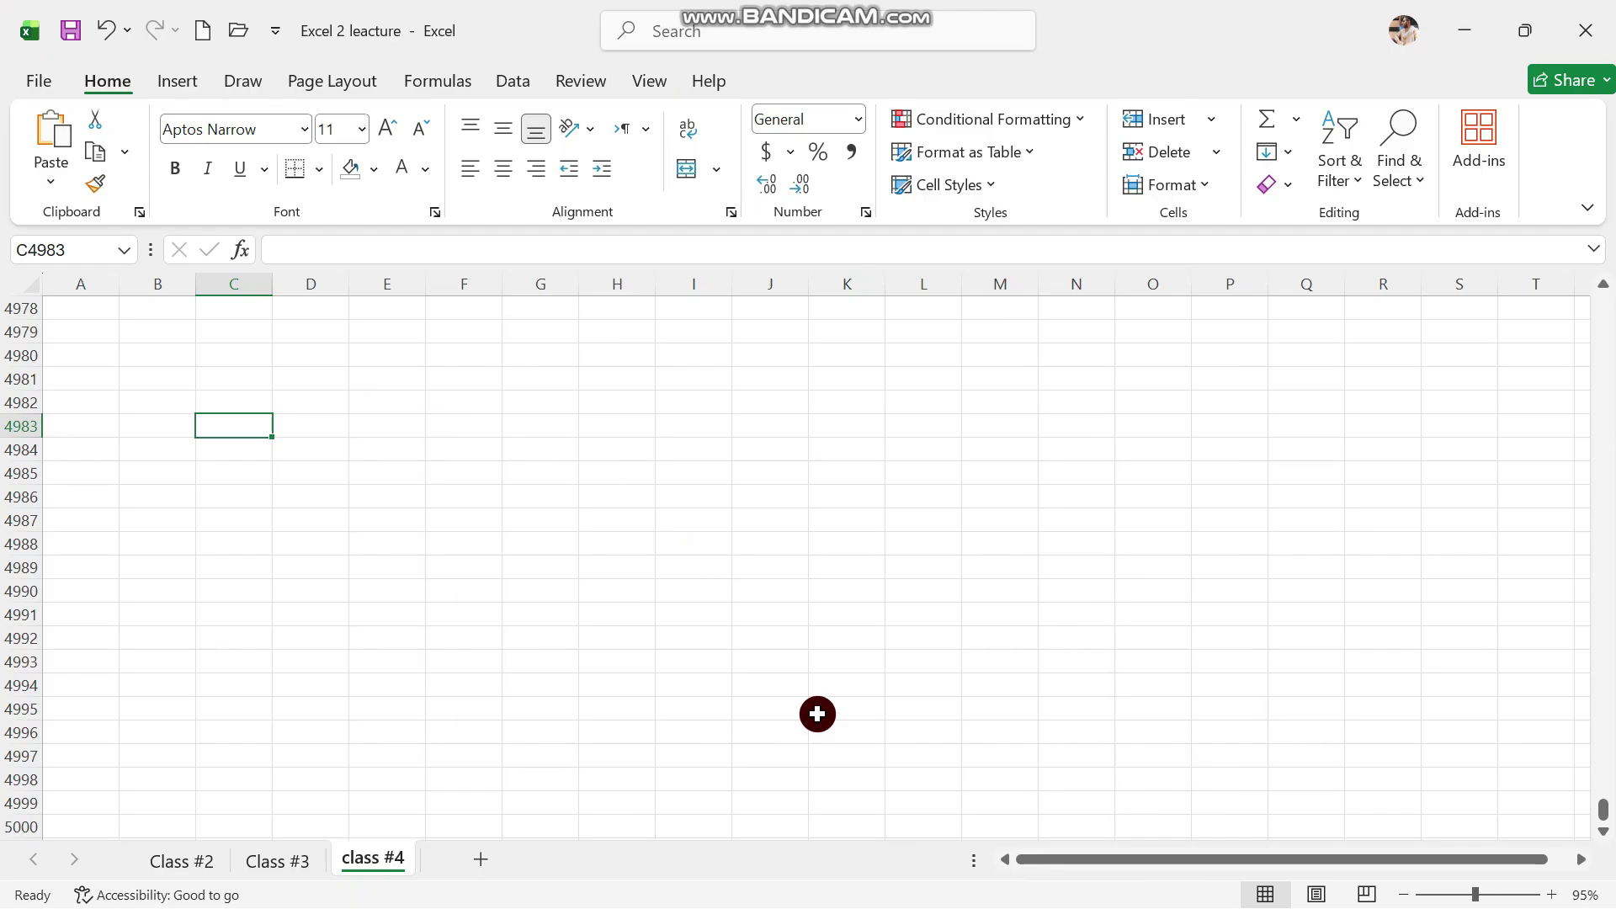
Enter 'Allah Hafiz' in cell H4983
{"action": "left_click", "coordinate": [600, 429]}
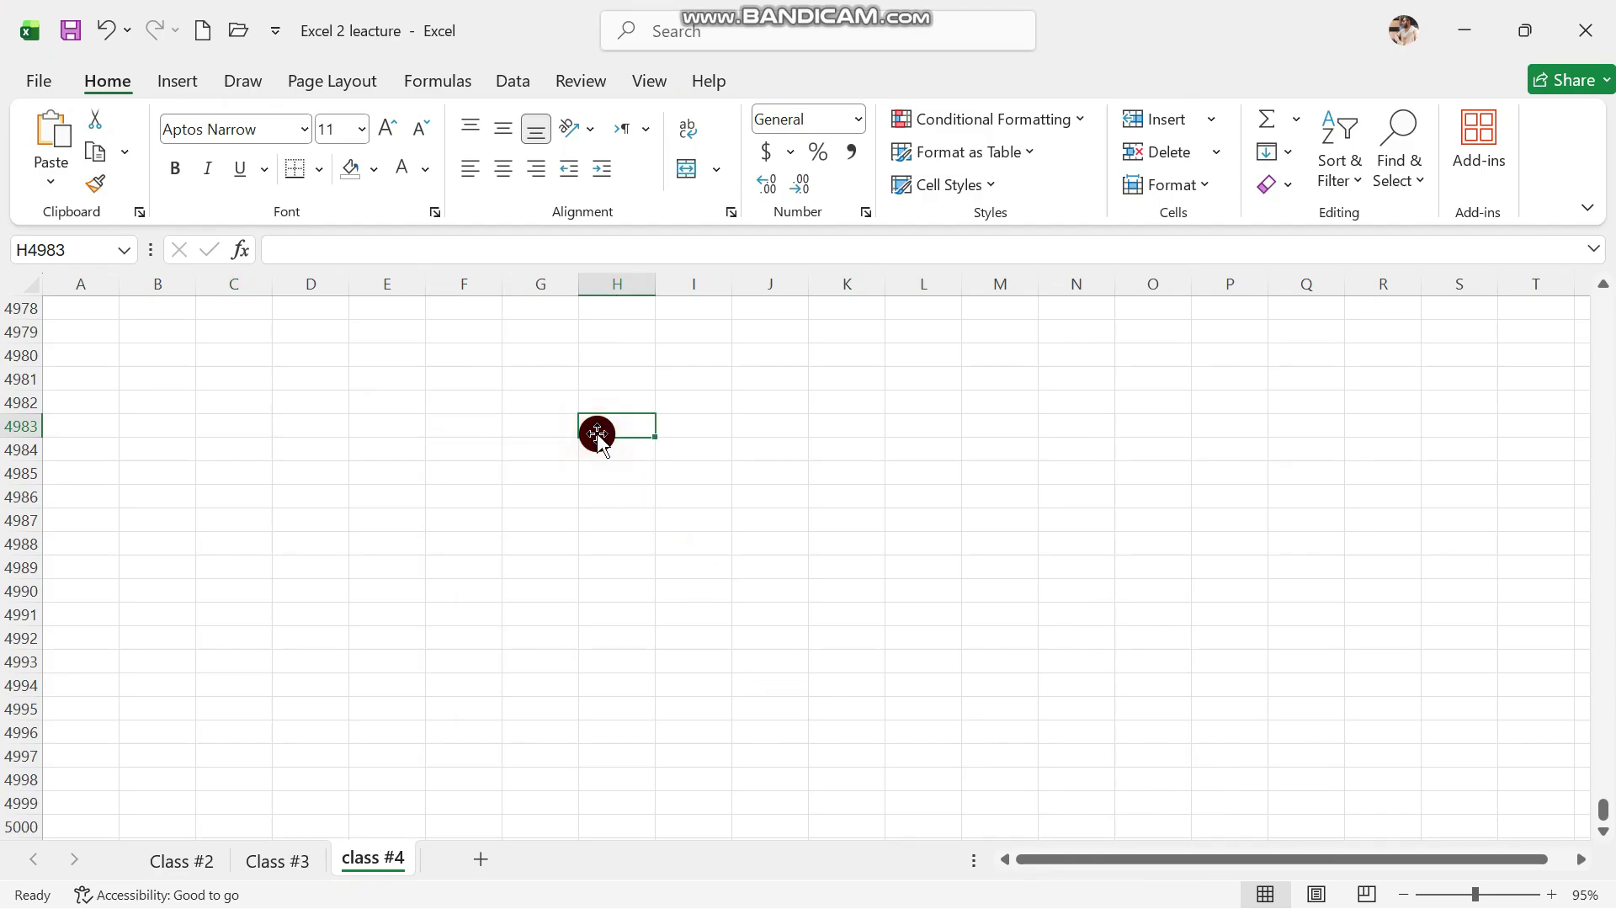
{"action": "type", "text": "Allah Hafiz"}
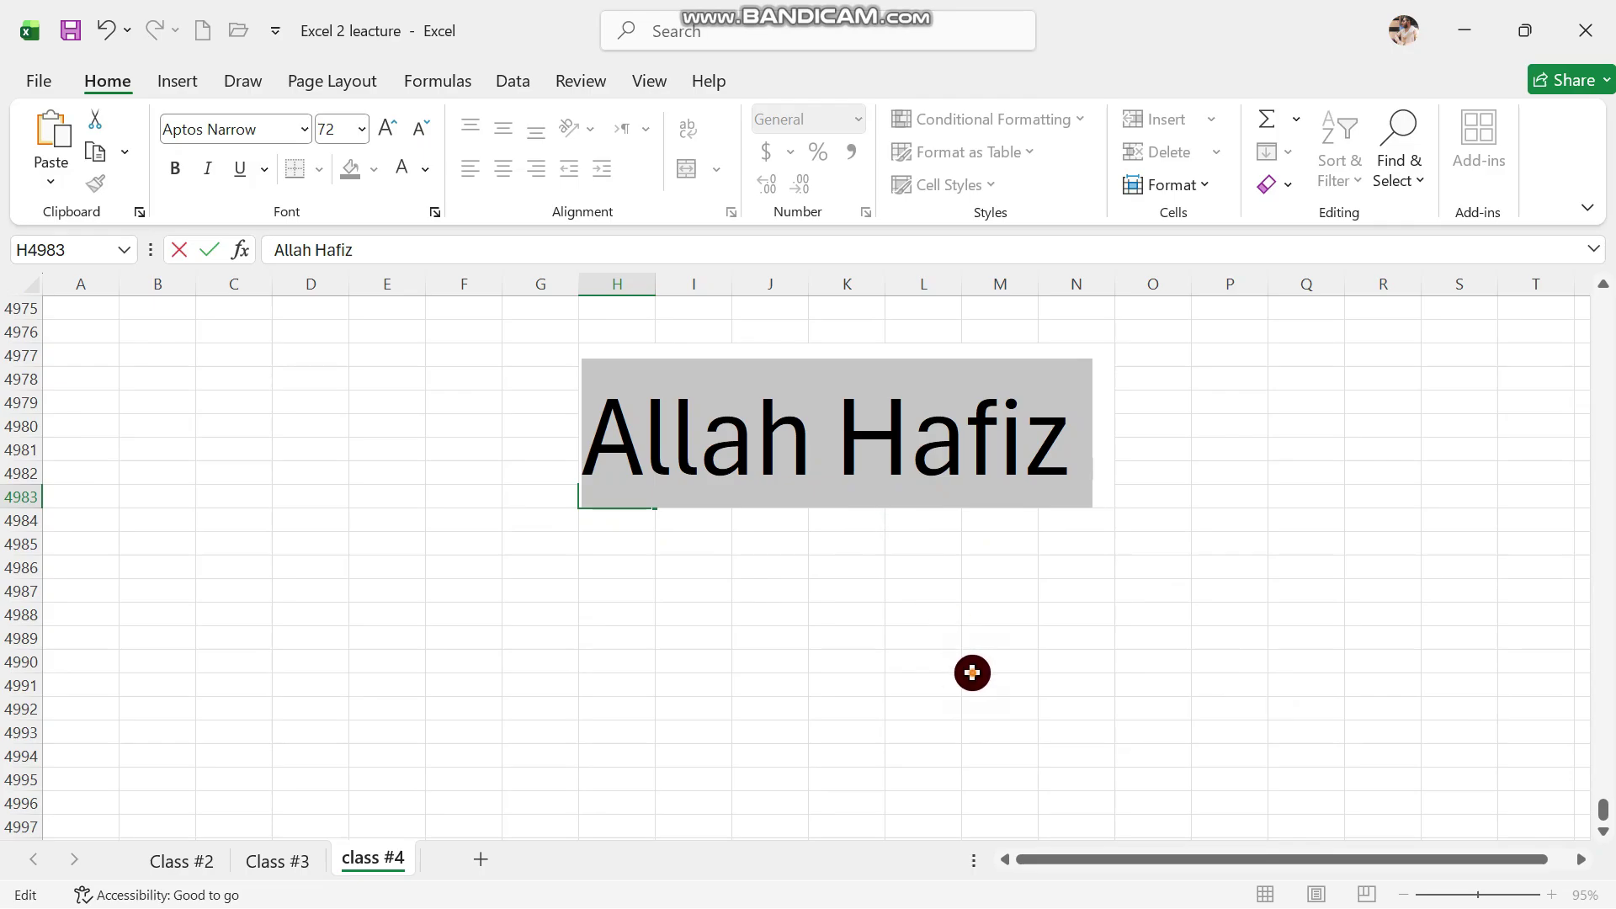
{"action": "left_click", "coordinate": [972, 673]}
{"action": "left_click", "coordinate": [793, 534]}
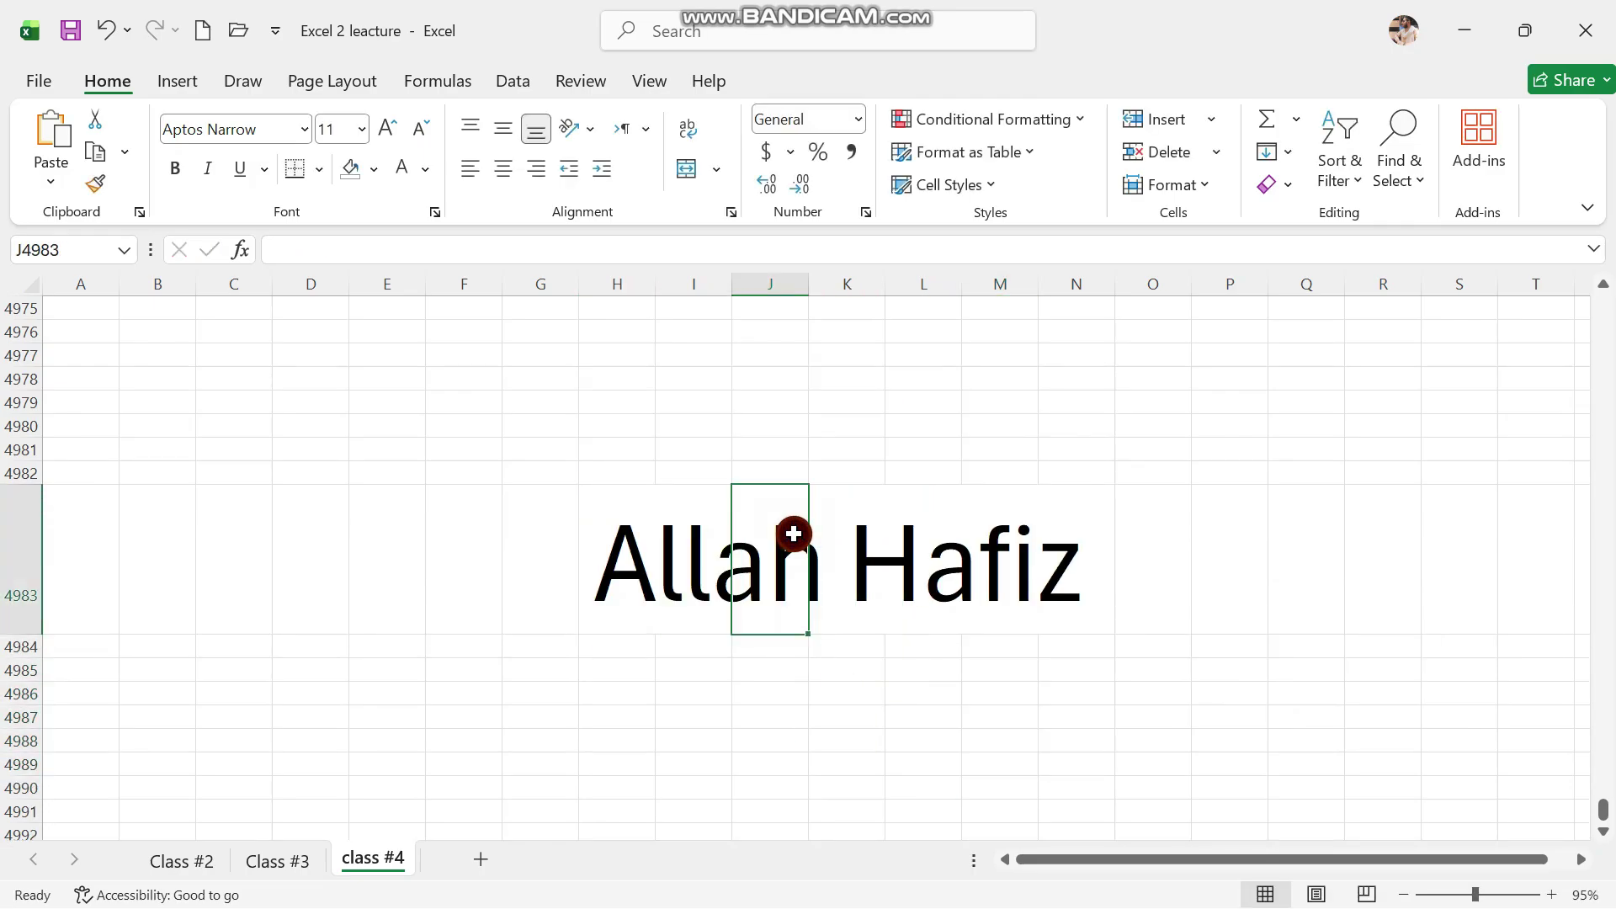
{"action": "left_click", "coordinate": [632, 548]}
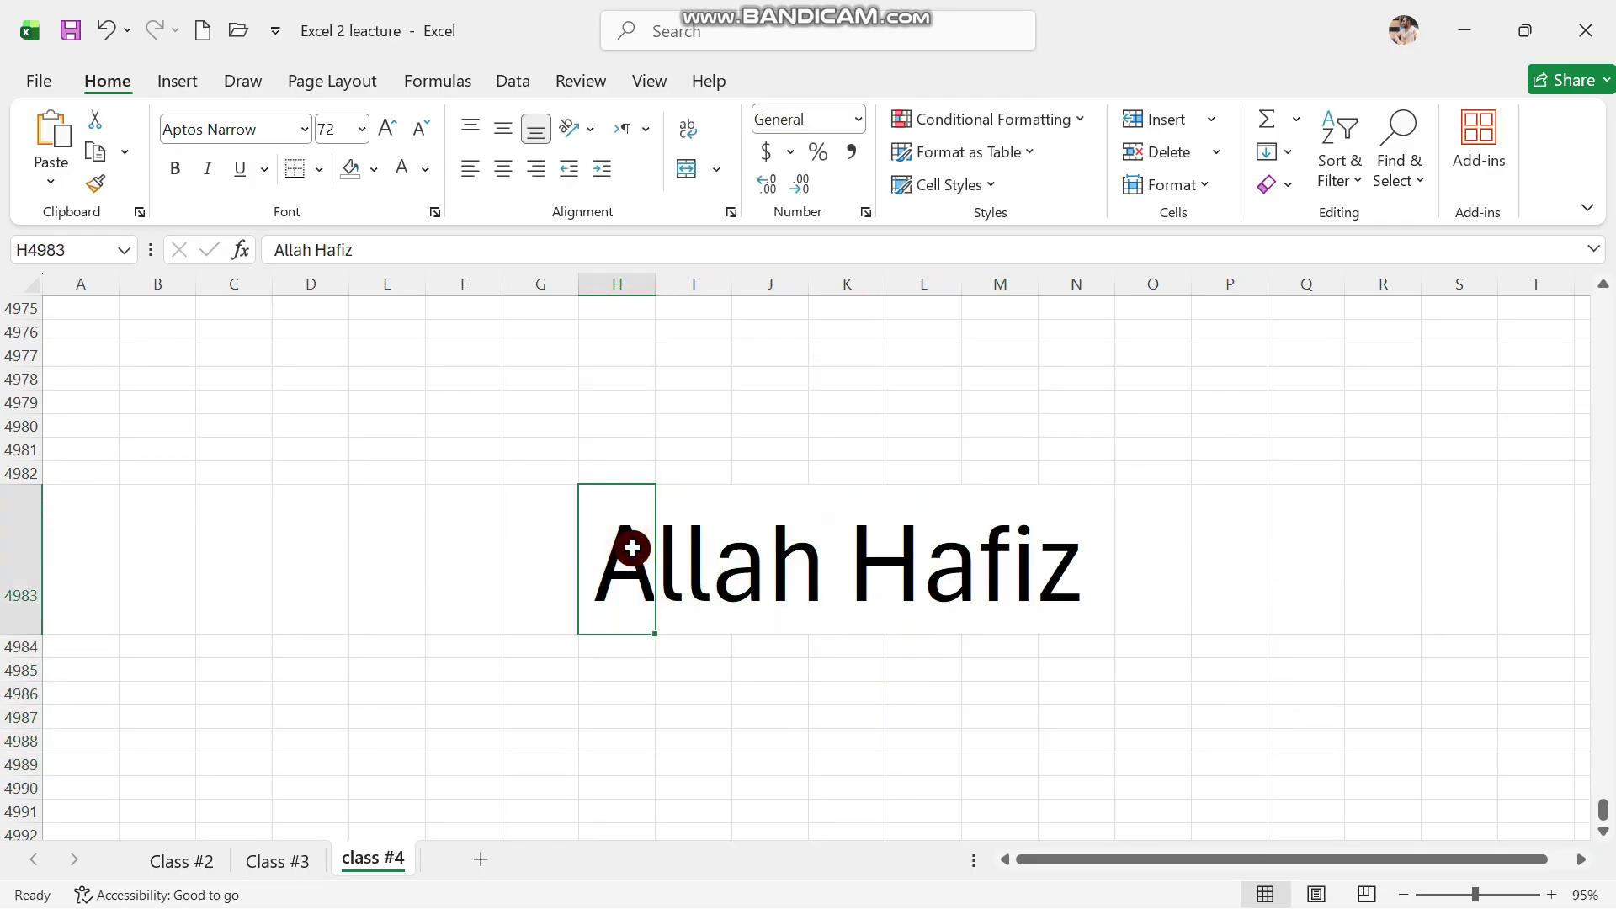
{"action": "left_click", "coordinate": [685, 564]}
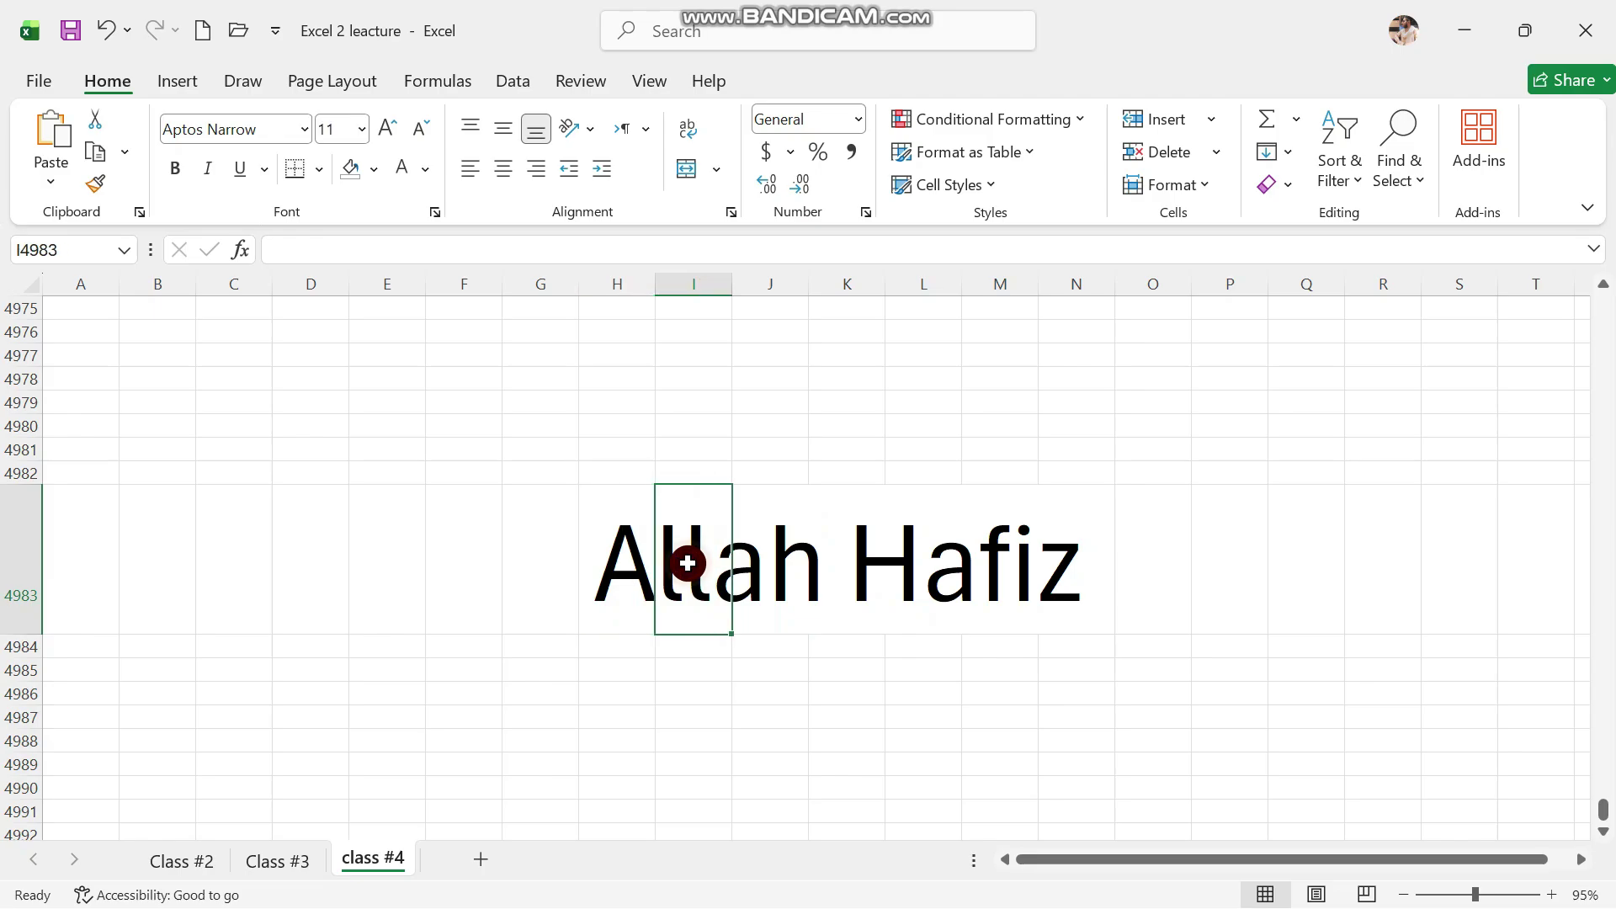
{"action": "left_click", "coordinate": [597, 571]}
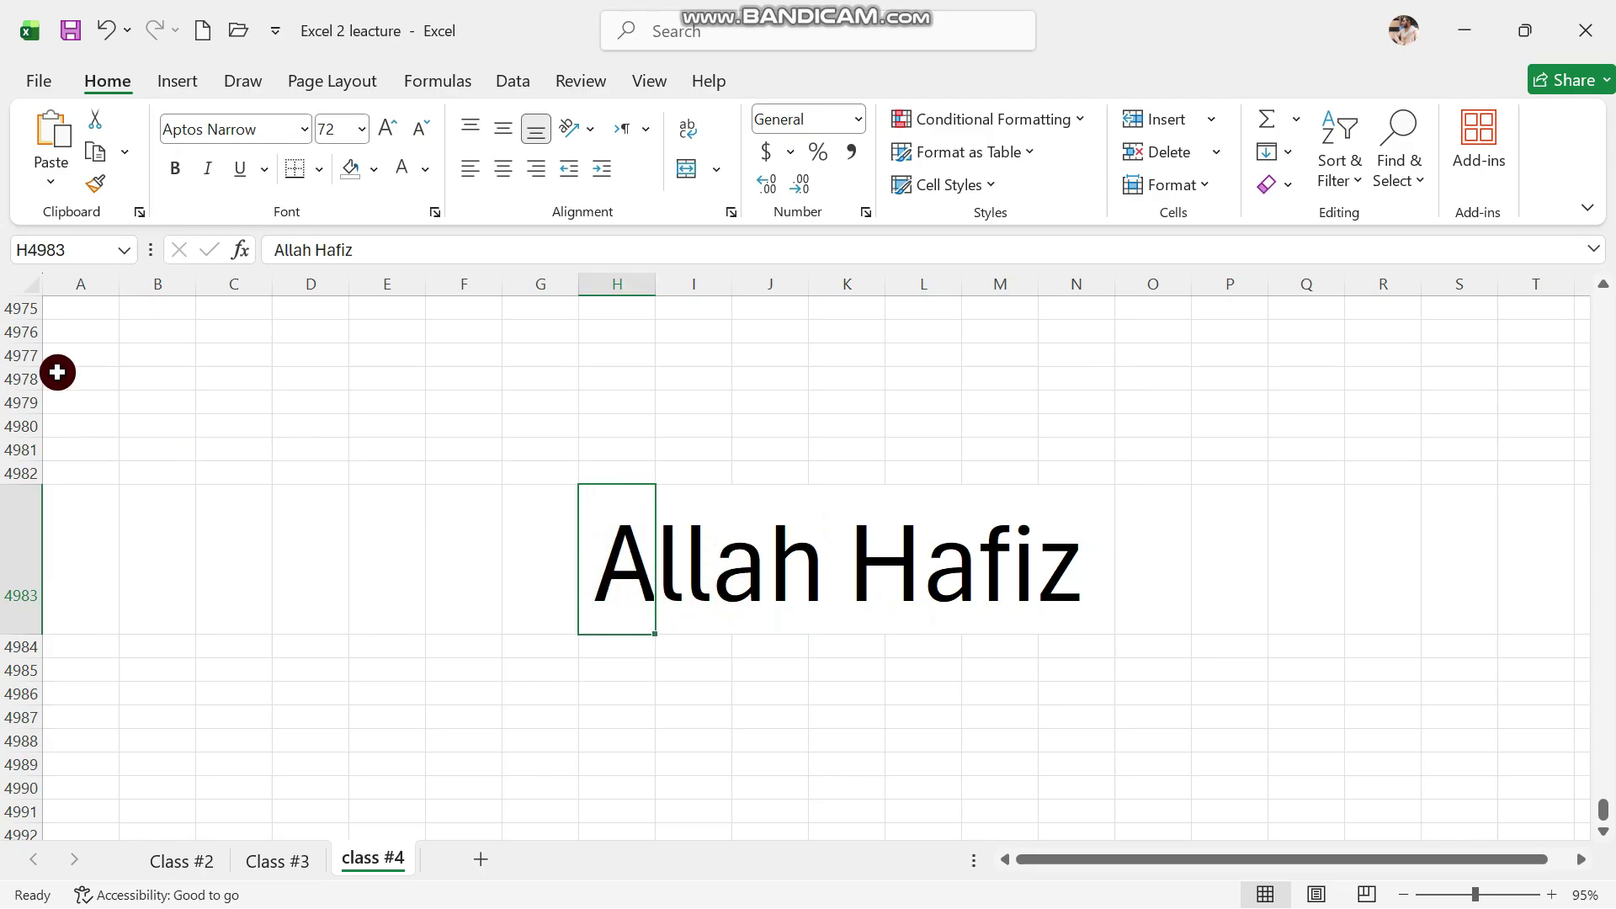
Autofit column H so 'Allah Hafiz' fits fully
{"action": "left_click", "coordinate": [24, 285]}
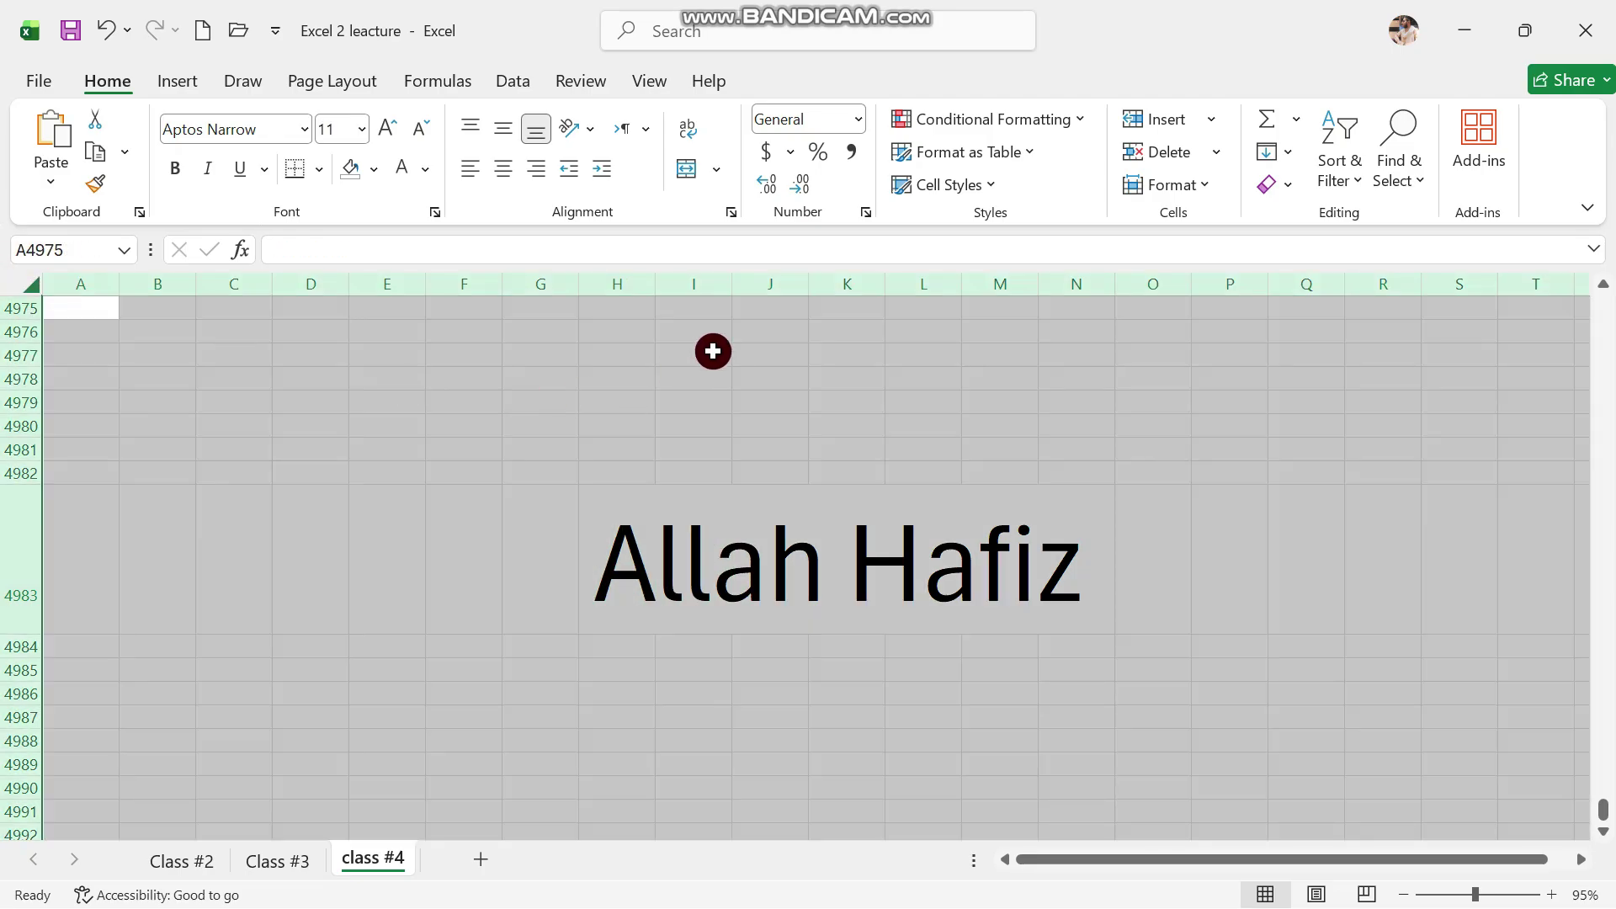
{"action": "double_click", "coordinate": [656, 287]}
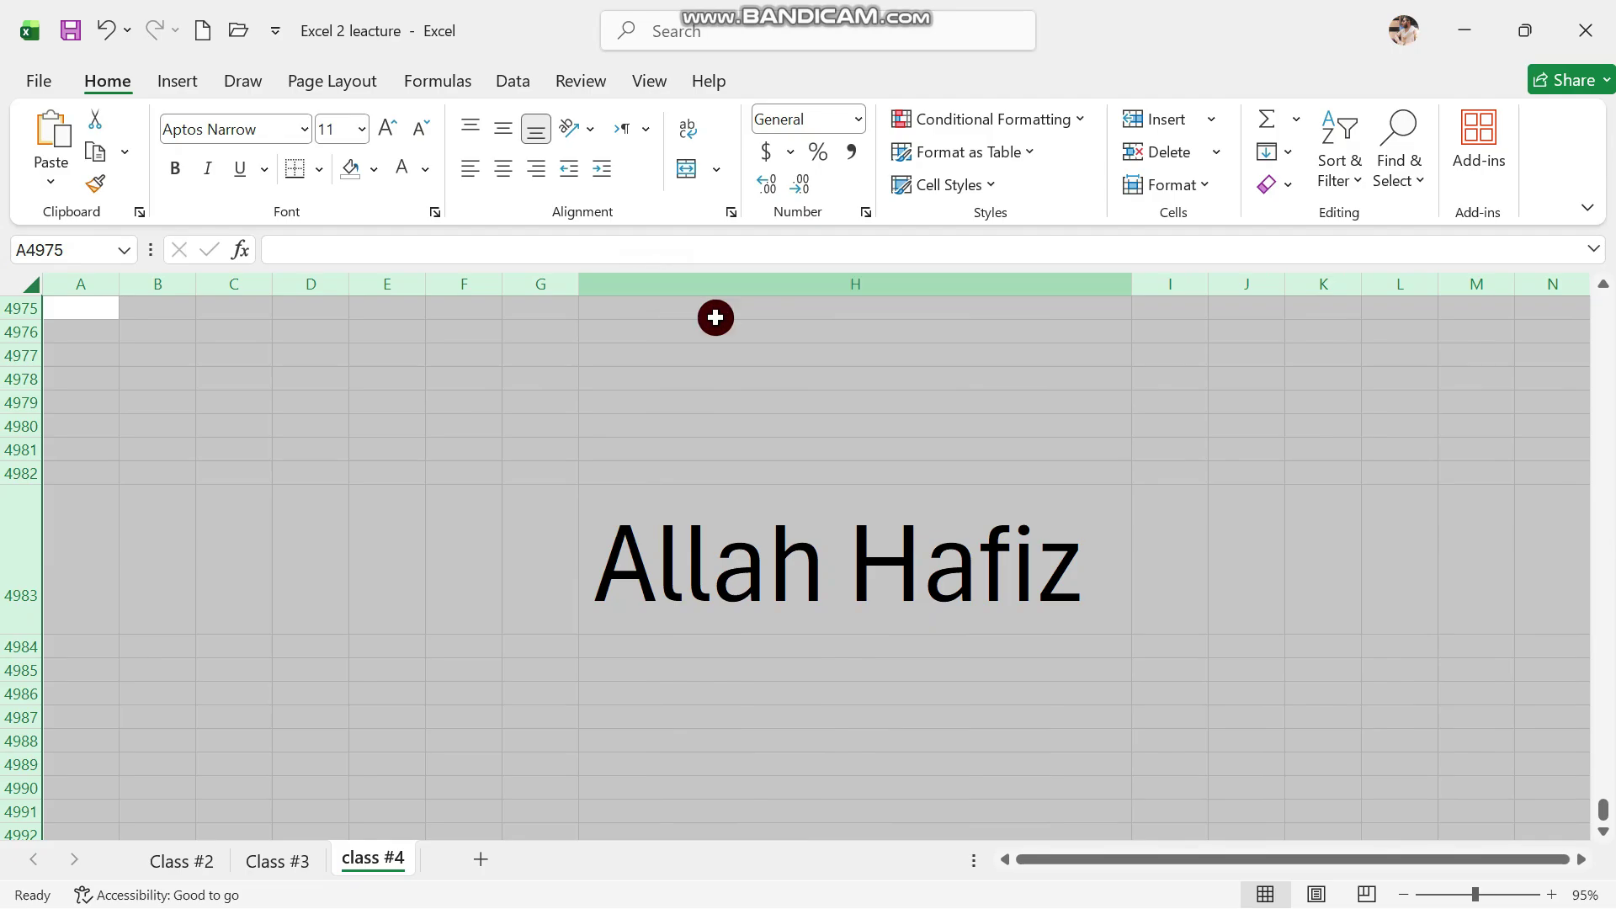
{"action": "left_click", "coordinate": [885, 602]}
{"action": "double_click", "coordinate": [885, 603]}
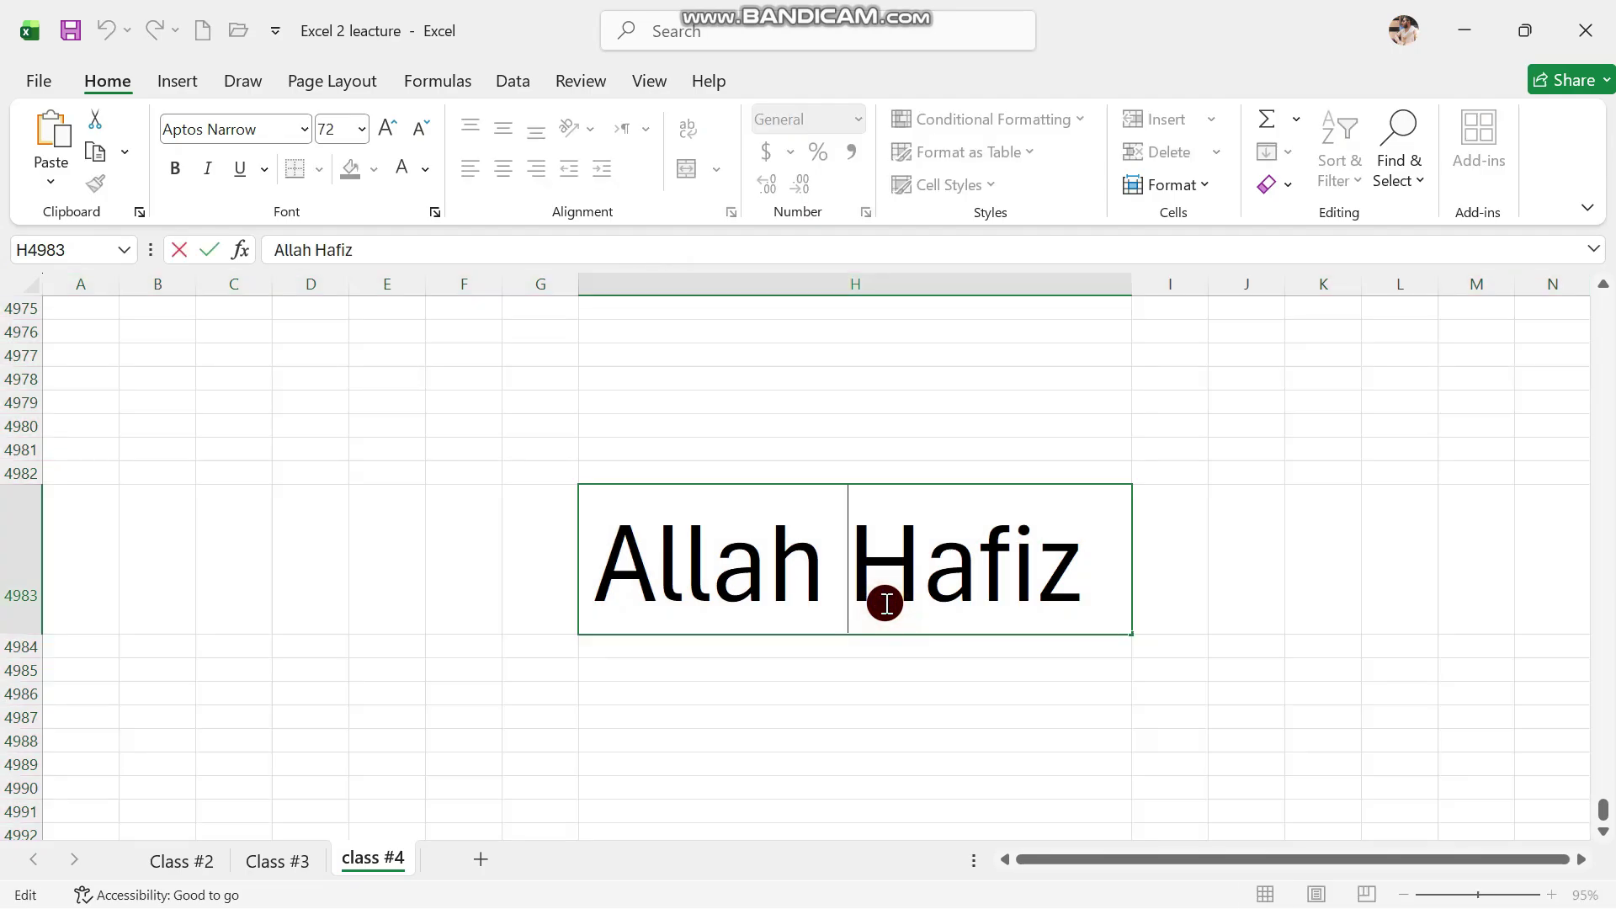
{"action": "left_click", "coordinate": [802, 657]}
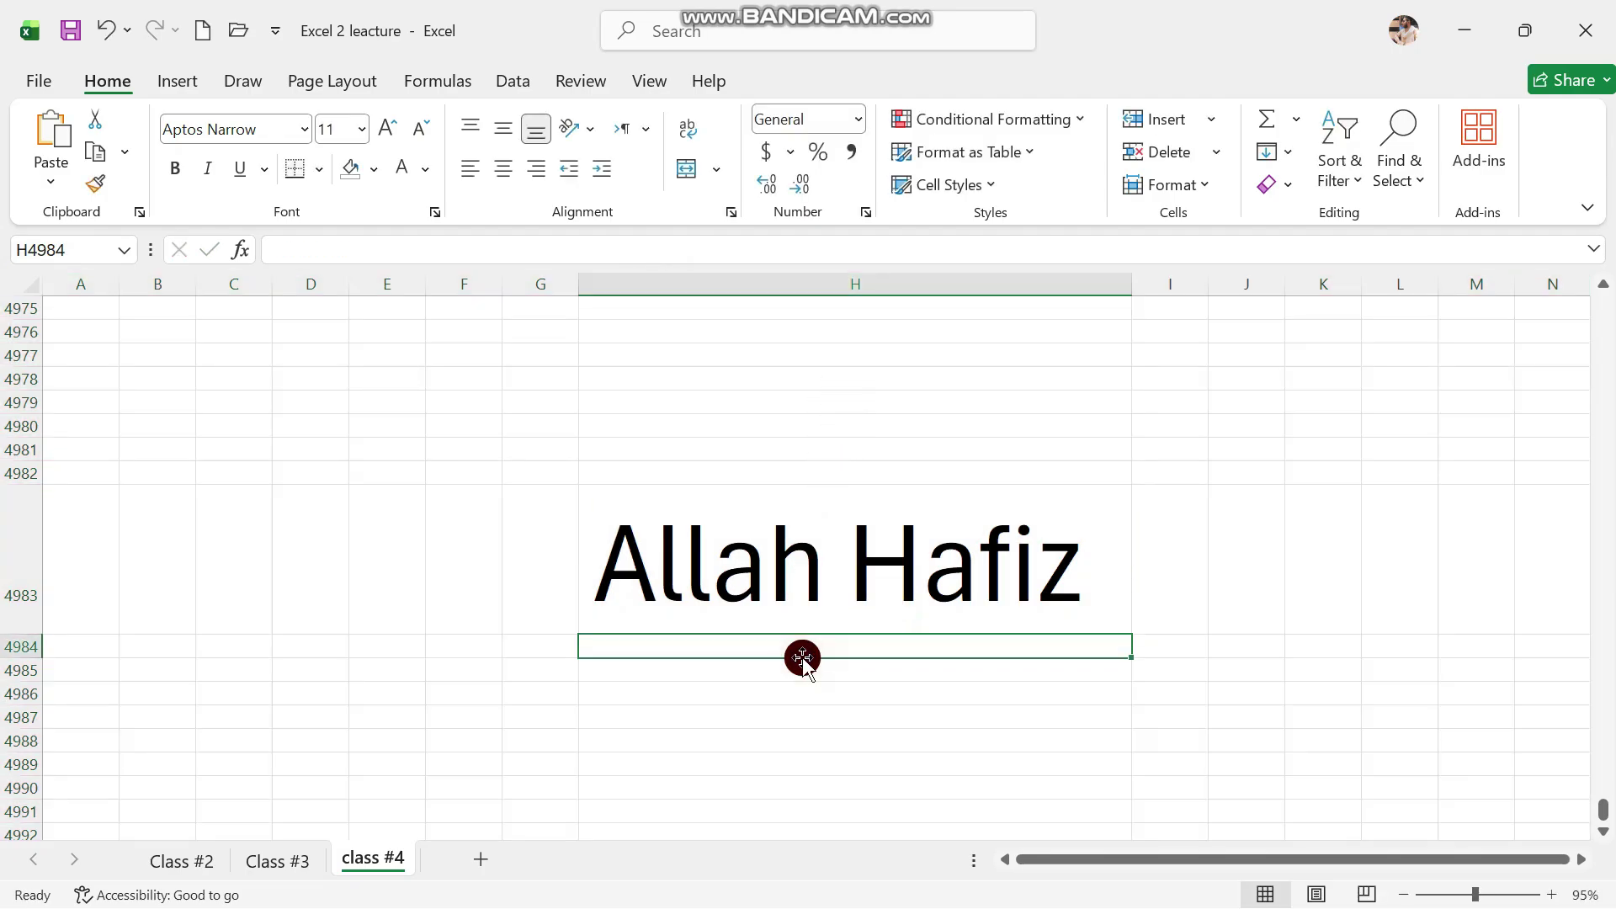
{"action": "left_click", "coordinate": [824, 541]}
{"action": "left_click", "coordinate": [739, 683]}
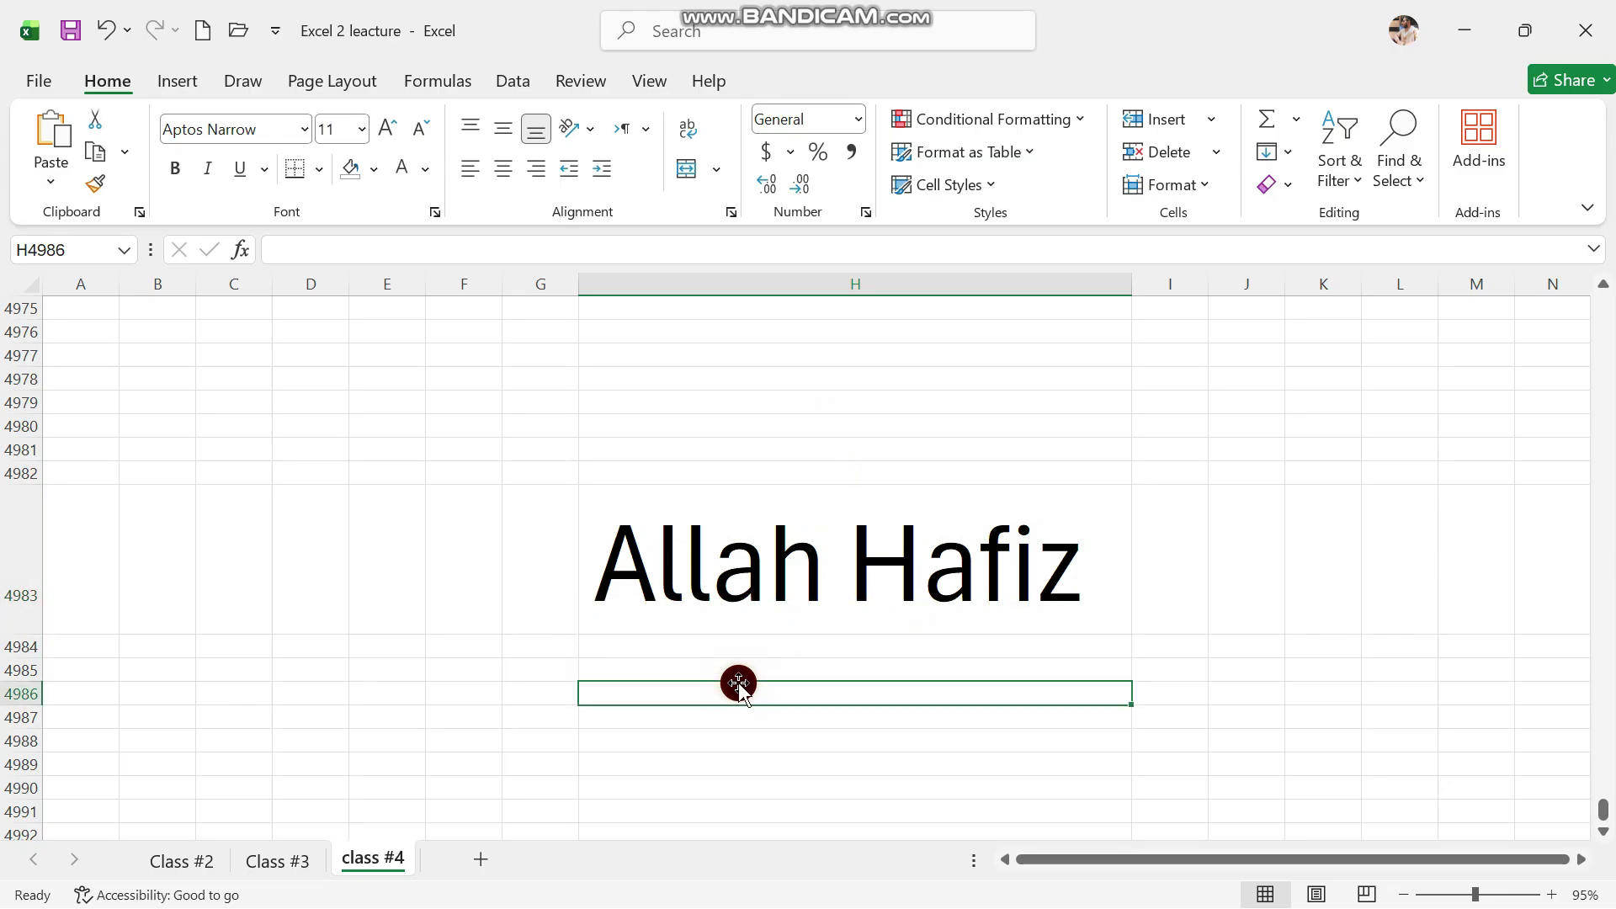
{"action": "left_click", "coordinate": [746, 595]}
Fill H4983 with Orange Accent 2 Lighter 40% and make its text white
{"action": "left_click", "coordinate": [352, 168]}
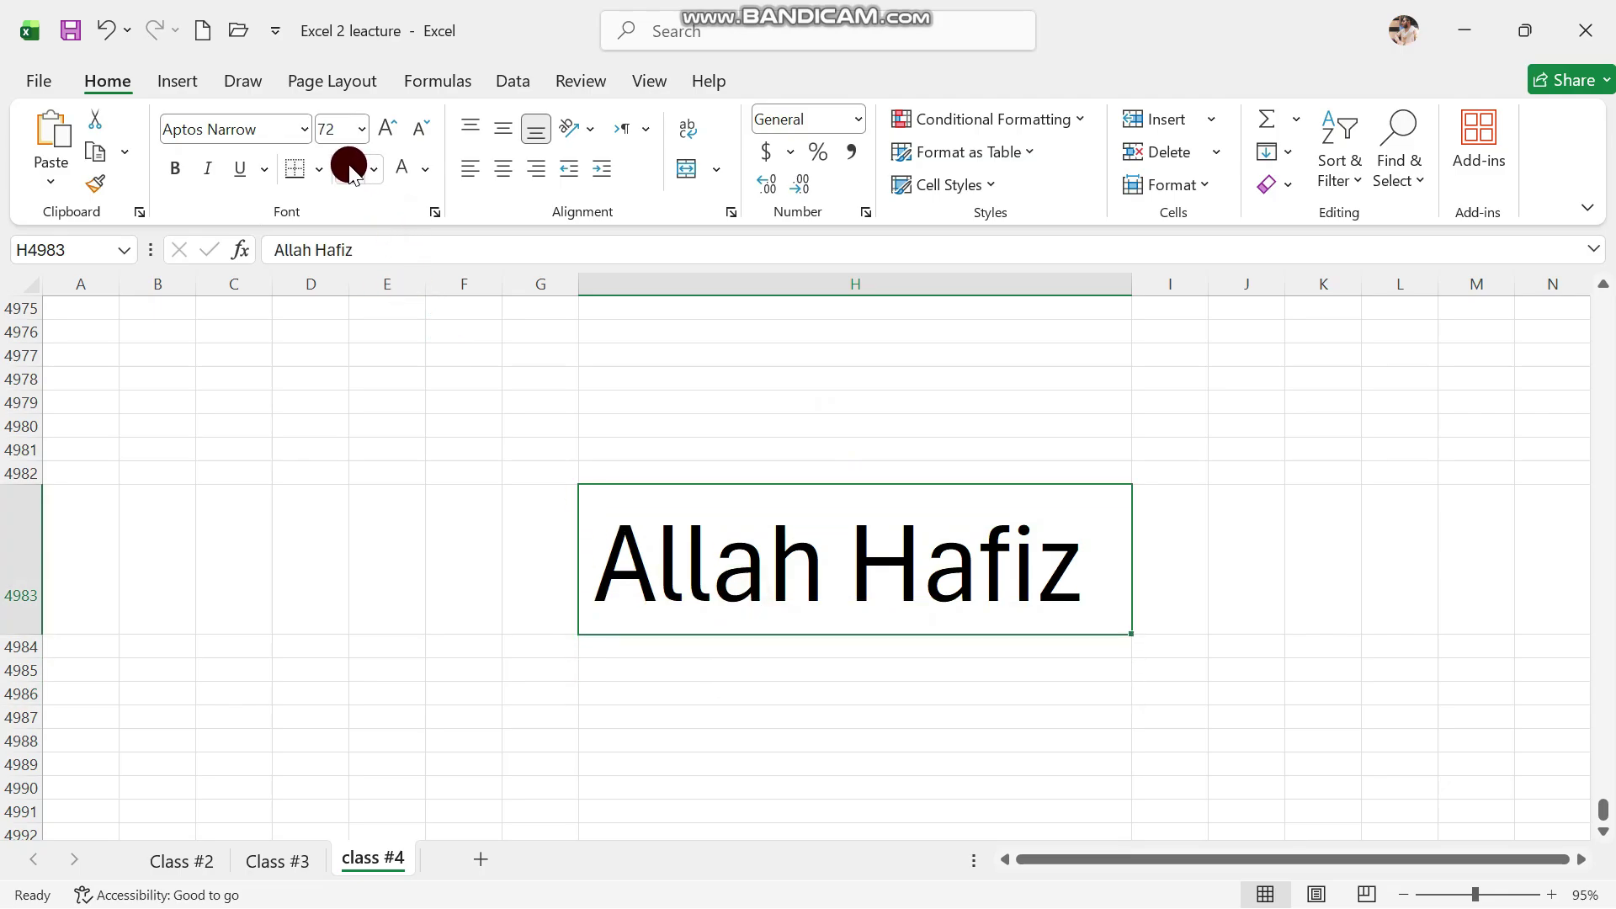
{"action": "left_click", "coordinate": [372, 169]}
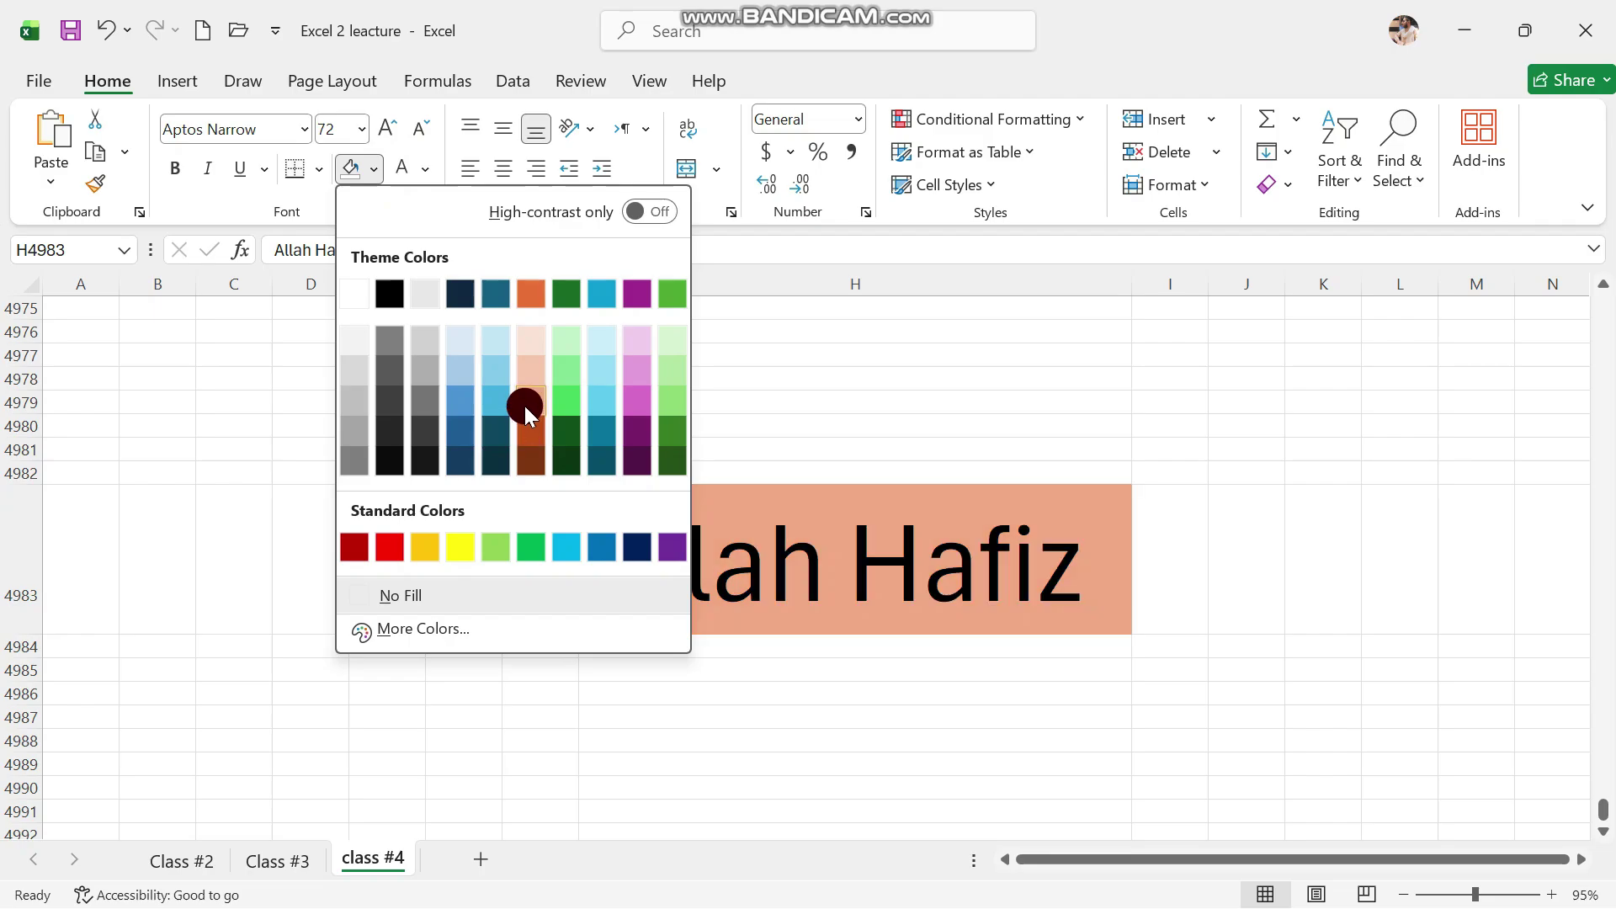
{"action": "left_click", "coordinate": [523, 404]}
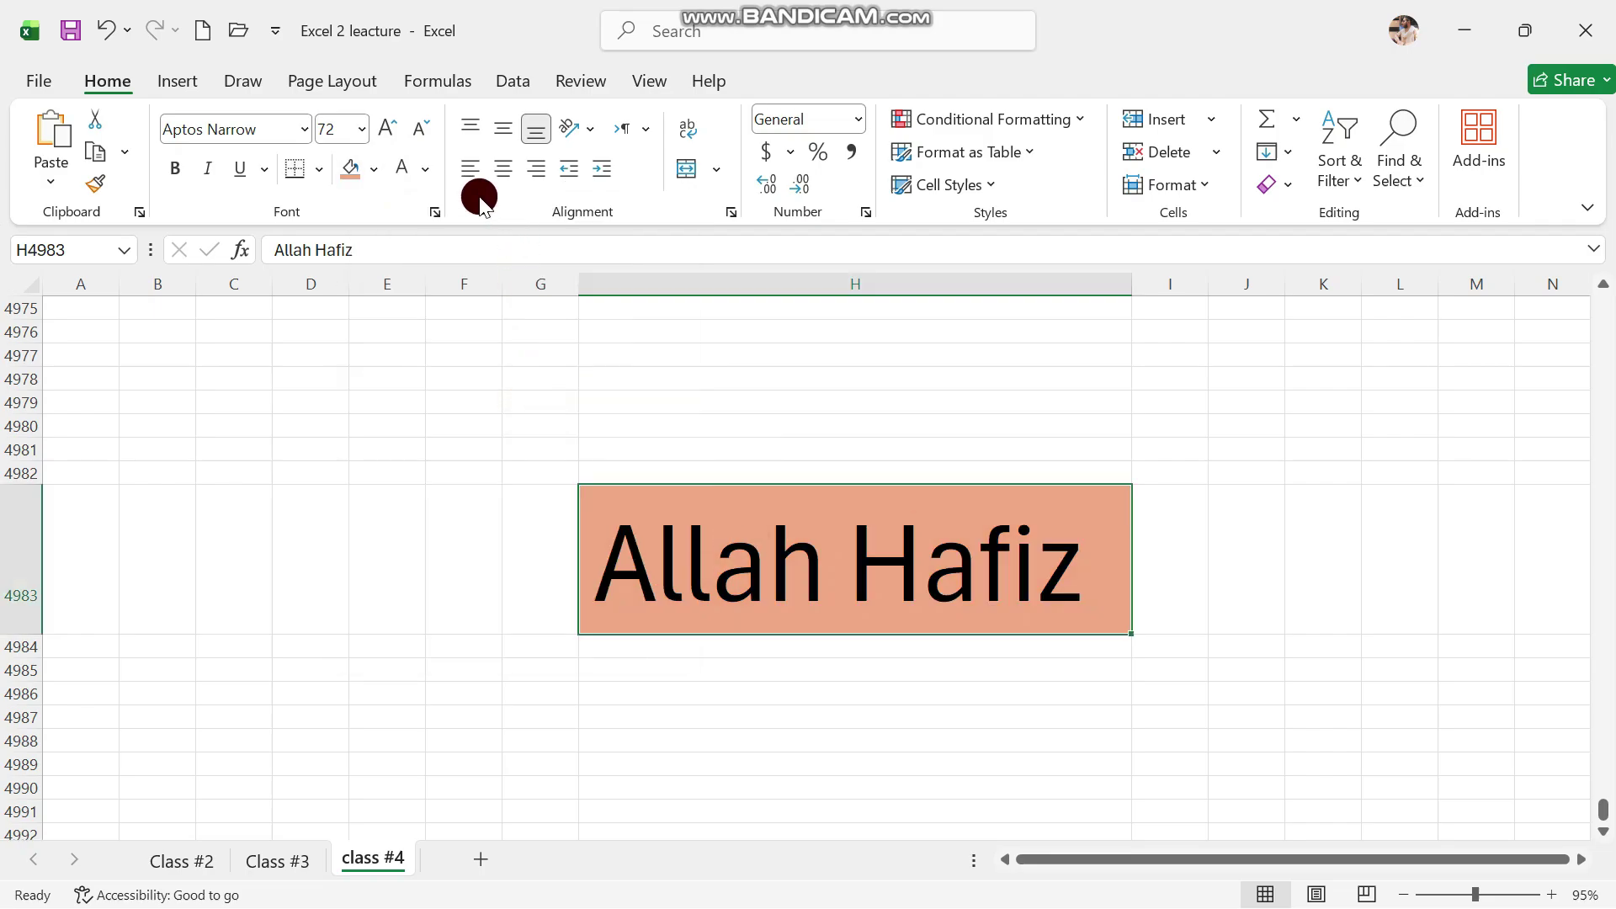
{"action": "left_click", "coordinate": [413, 173]}
{"action": "left_click", "coordinate": [440, 418]}
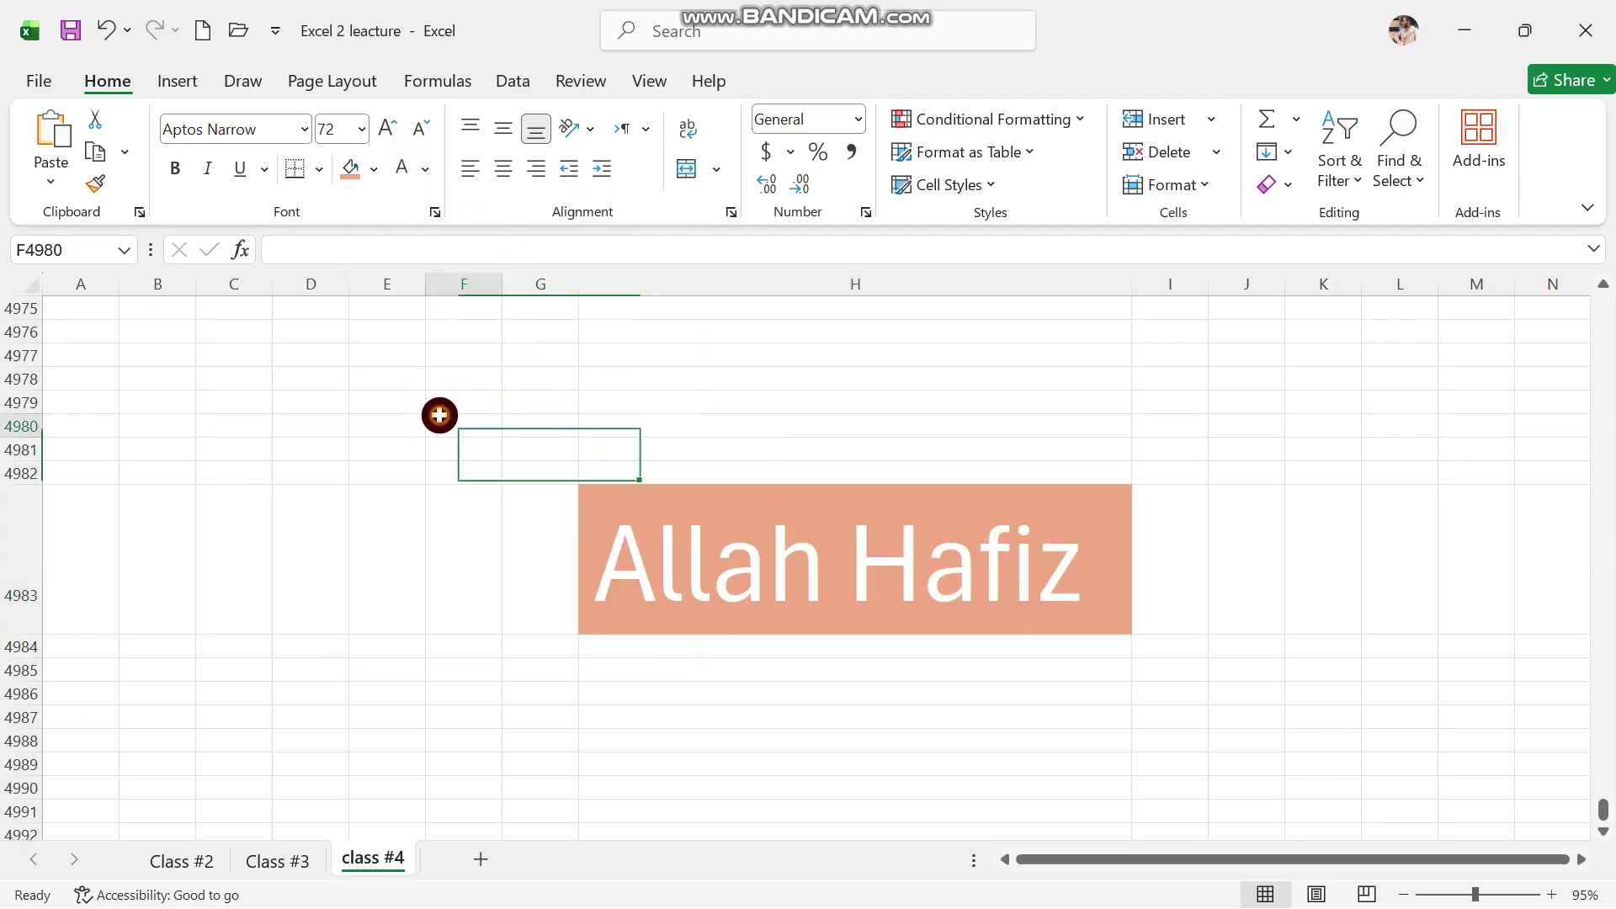
{"action": "left_click", "coordinate": [664, 648]}
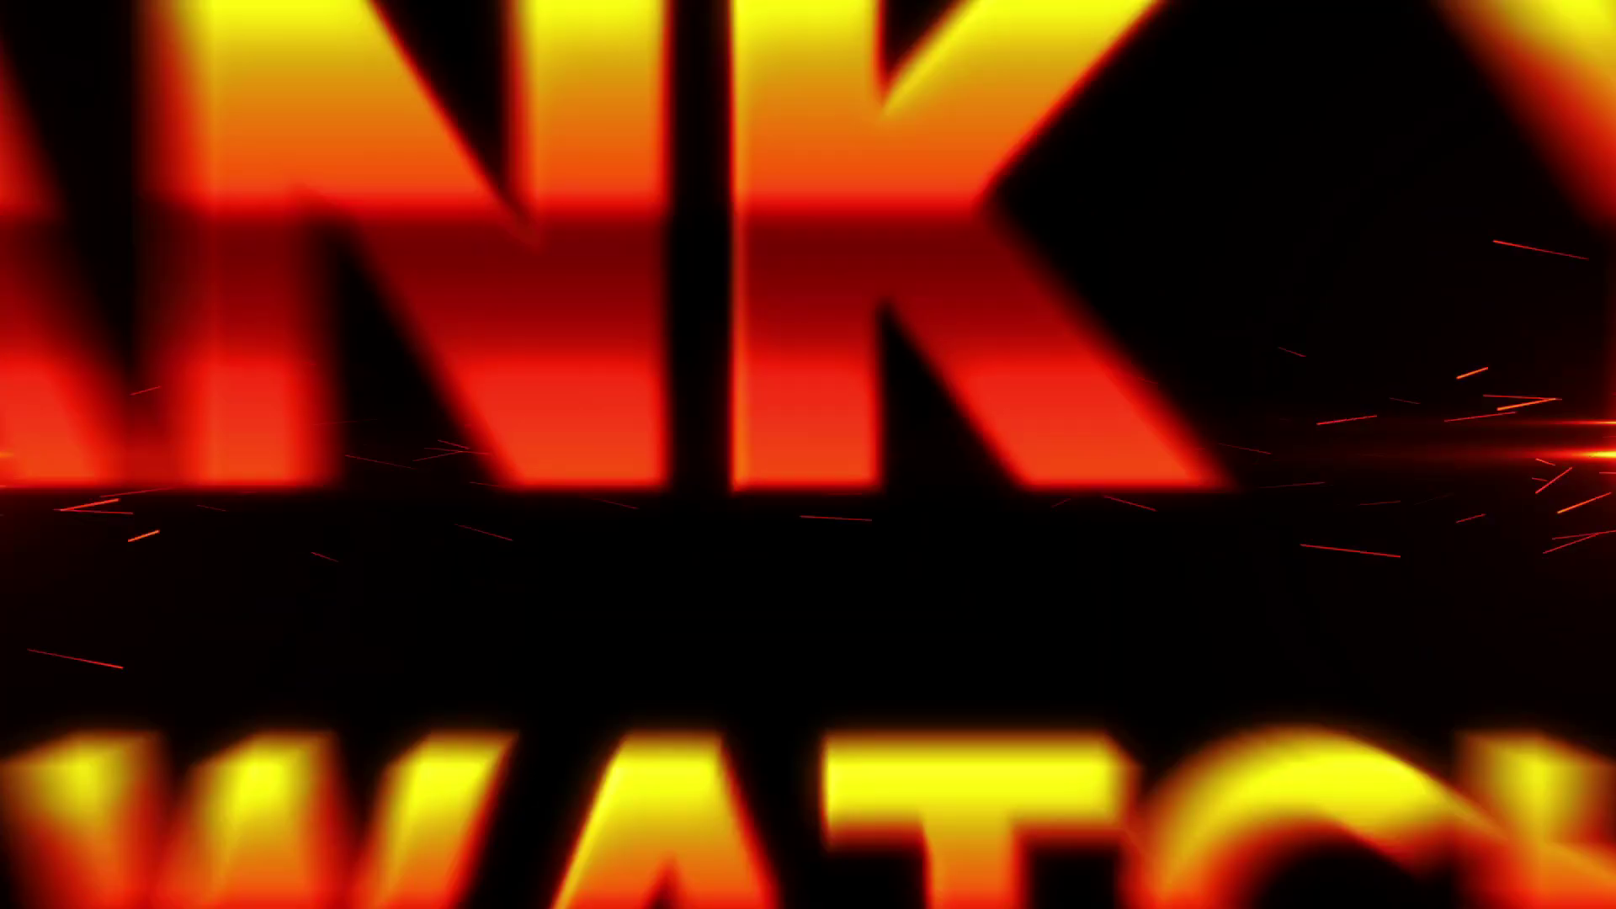